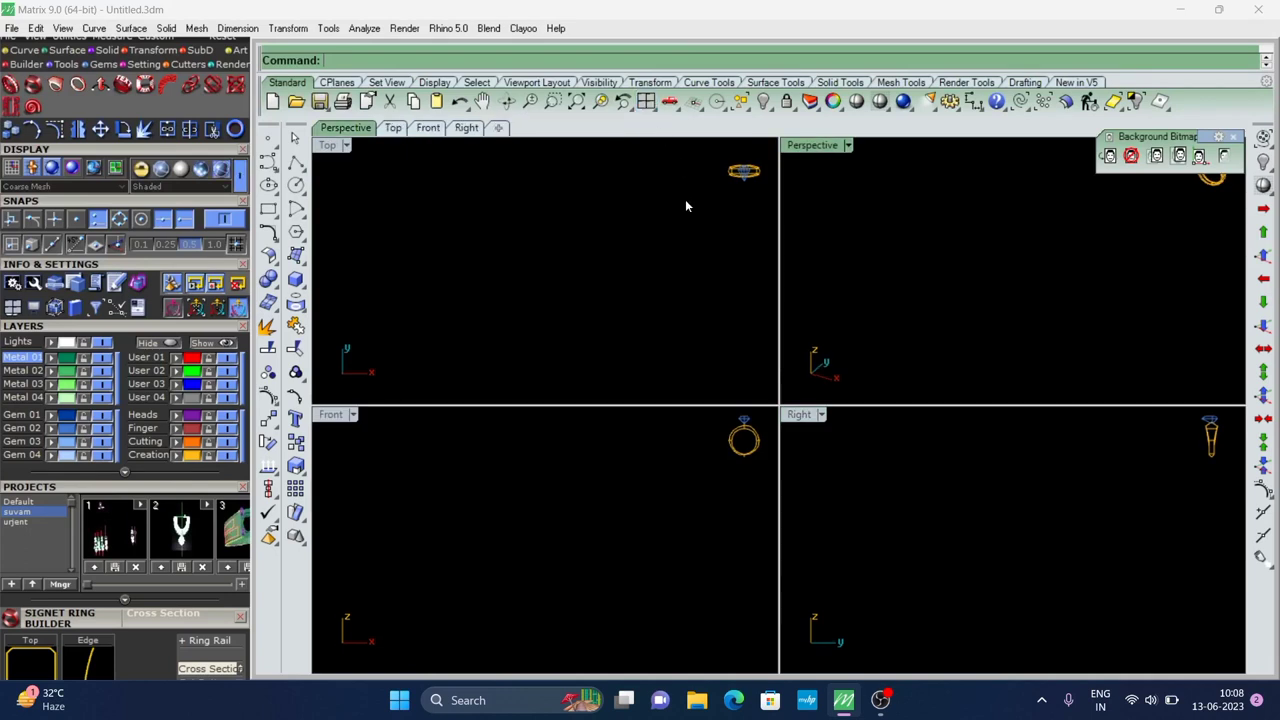
Maximize the Front view and draw a diameter-18 circle at the origin on the Finger layer
double_click(330, 415)
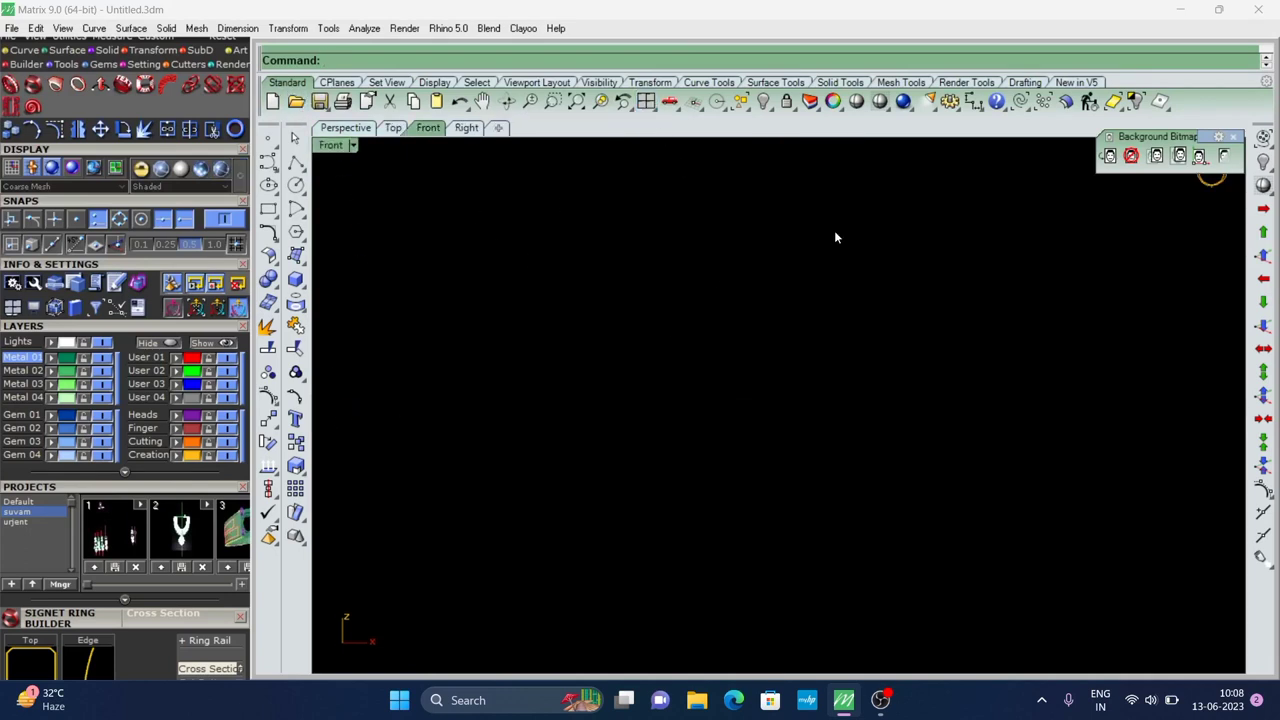
click(296, 184)
click(720, 366)
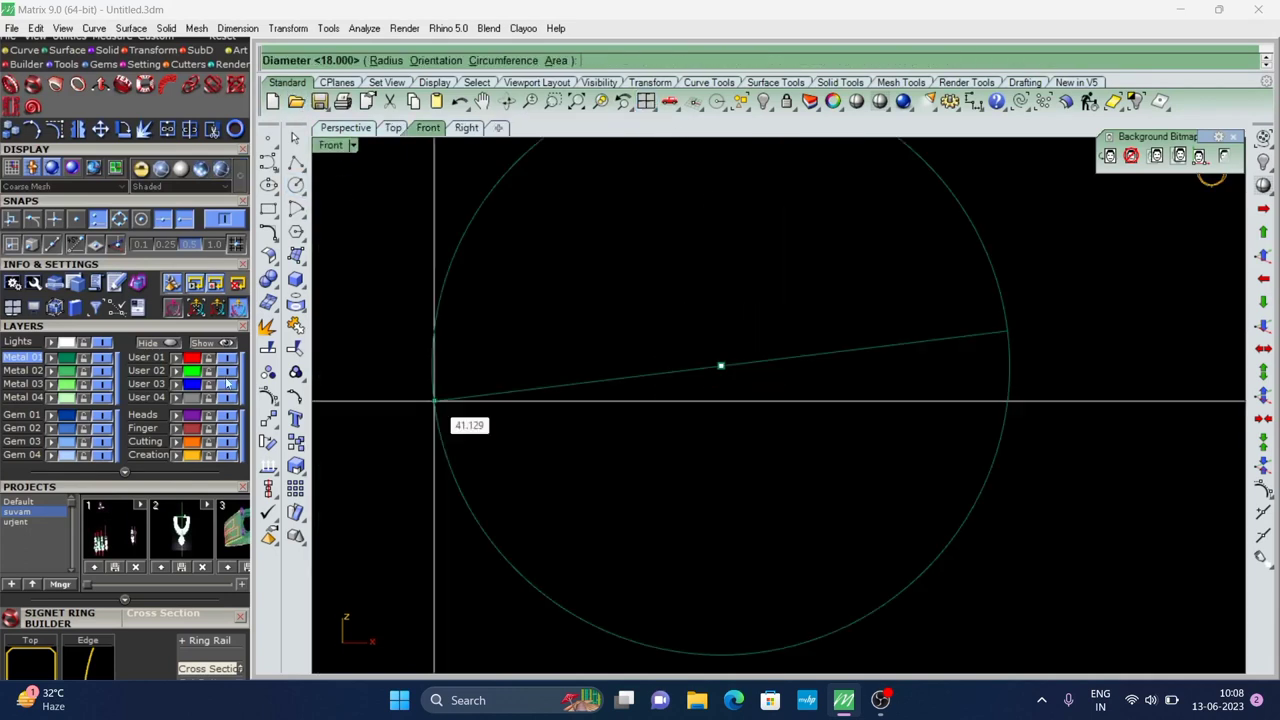
click(157, 427)
text(18)
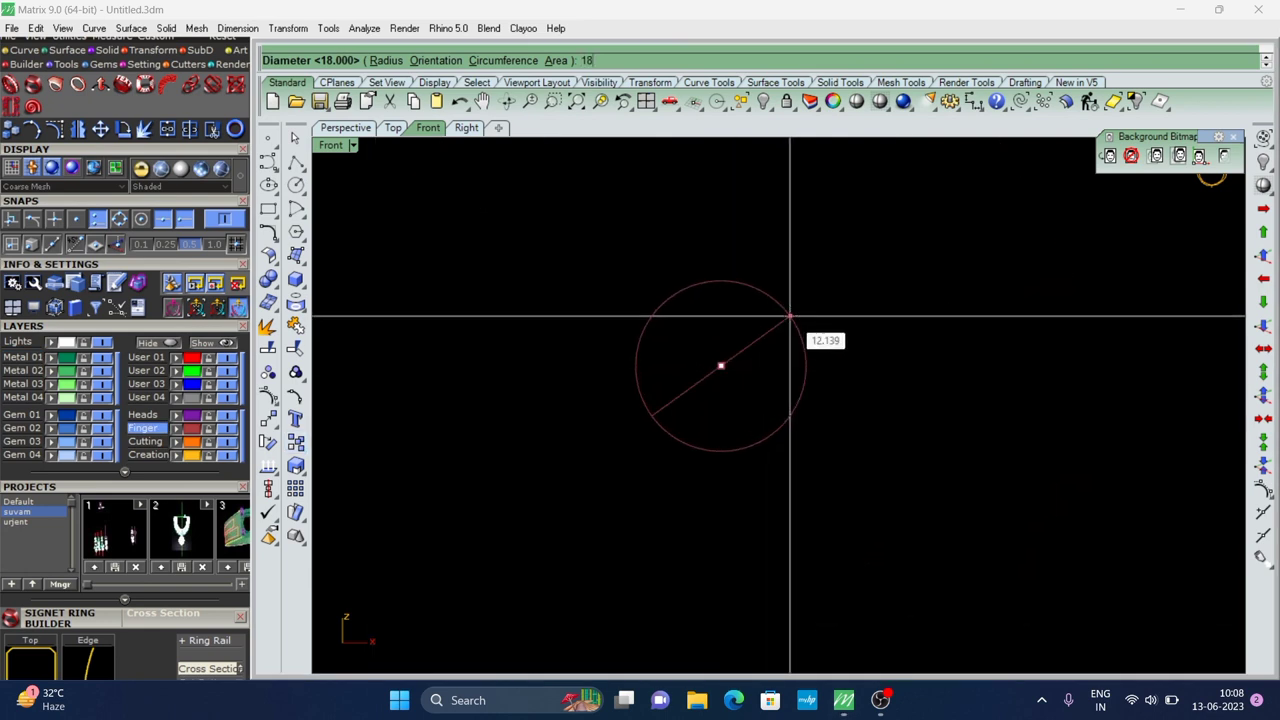
key(Return)
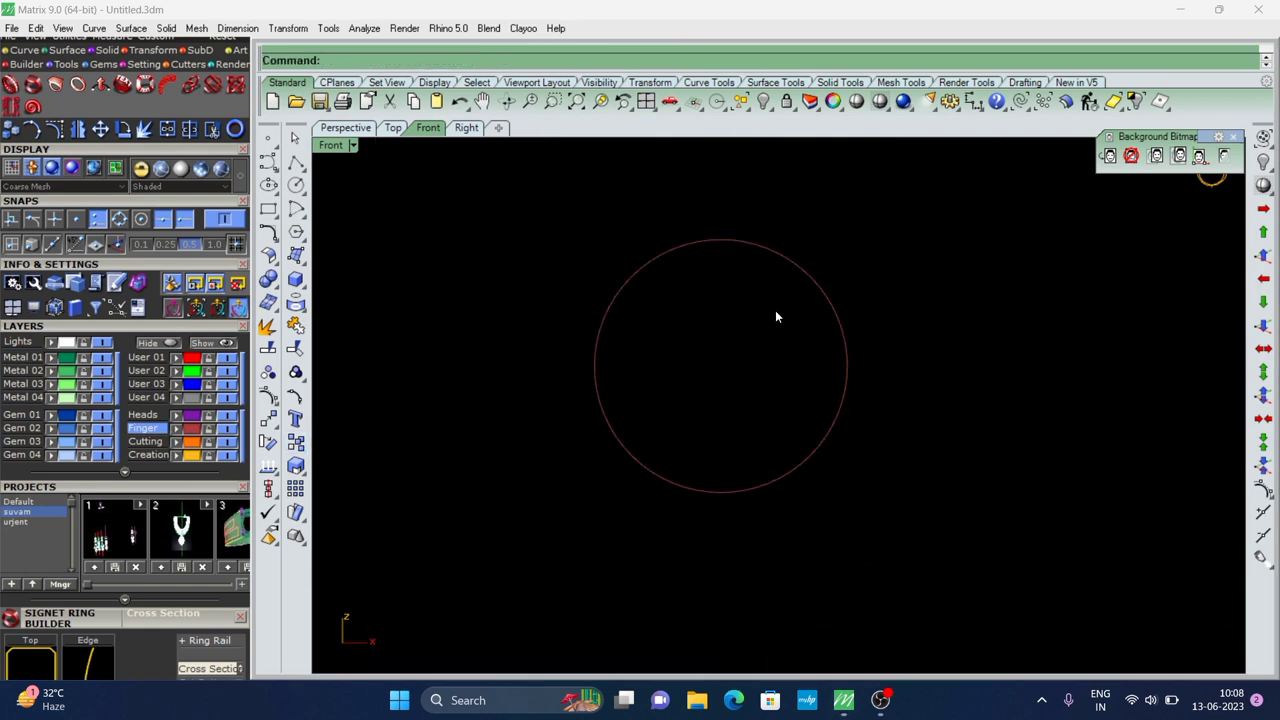
scroll(760, 306, down, 2)
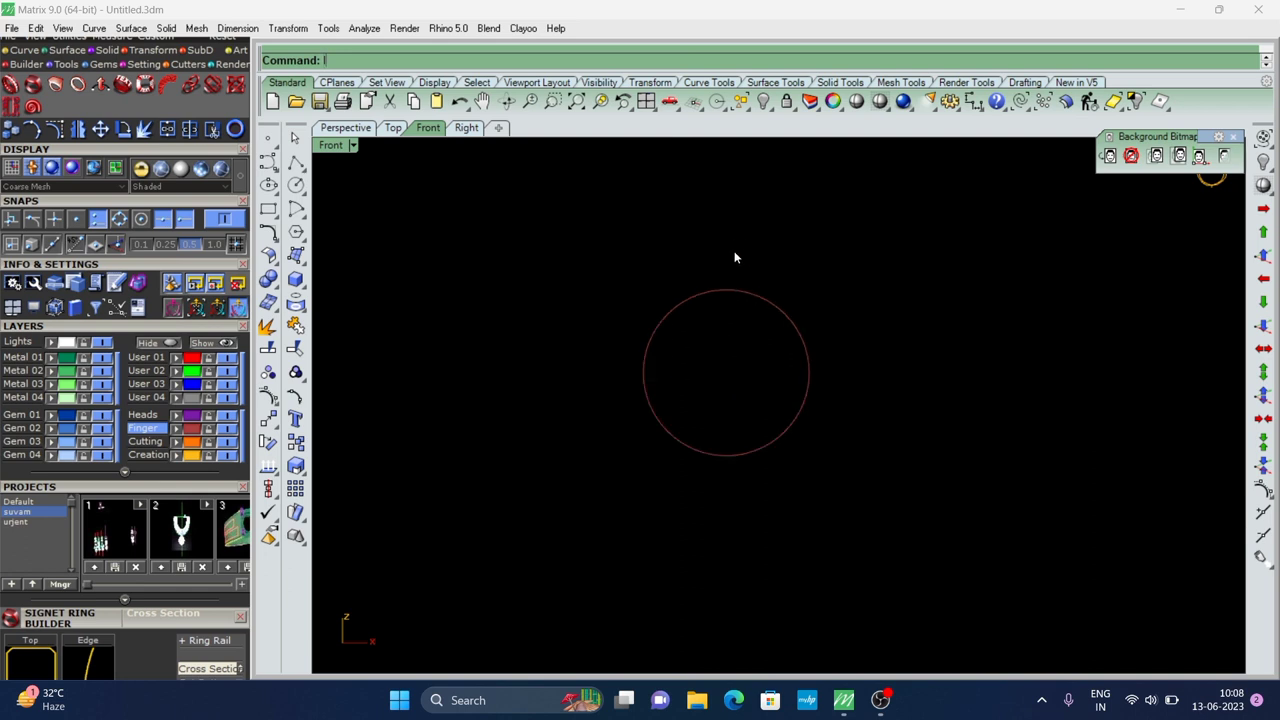
Draw vertical marker lines, 2 long above the circle's top and 1.2 below its bottom
text(line)
key(Return)
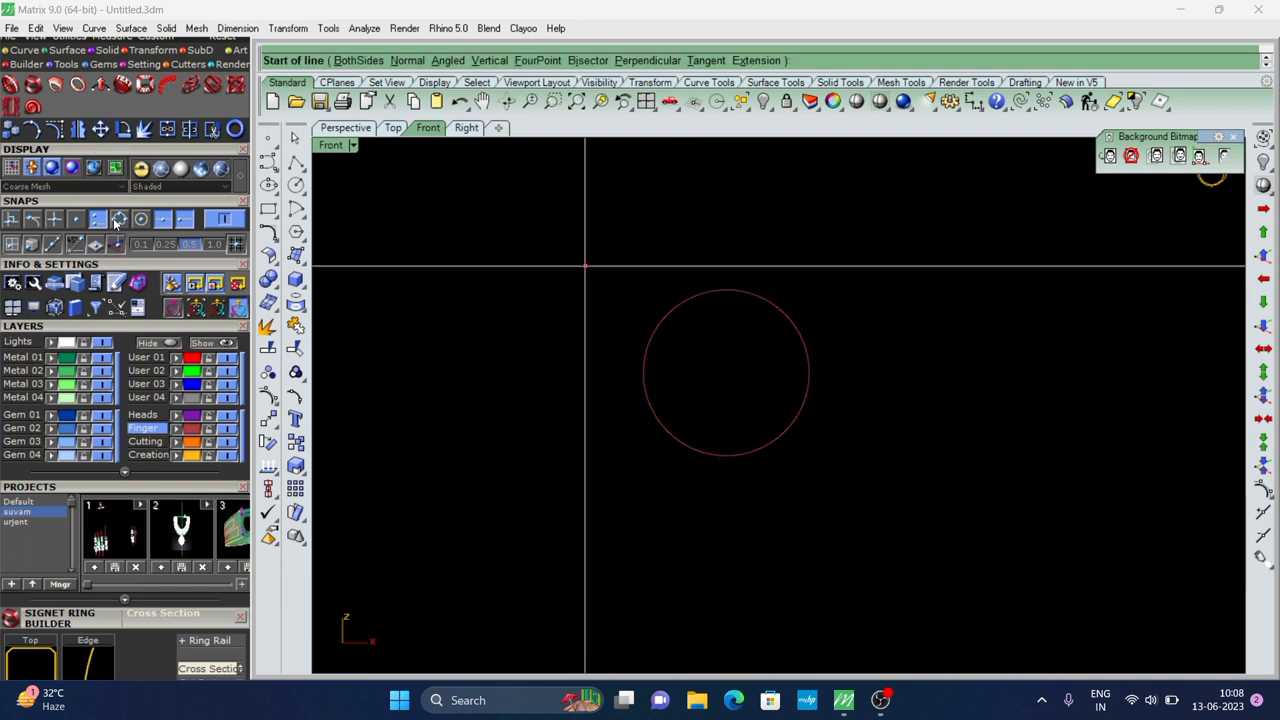
click(727, 290)
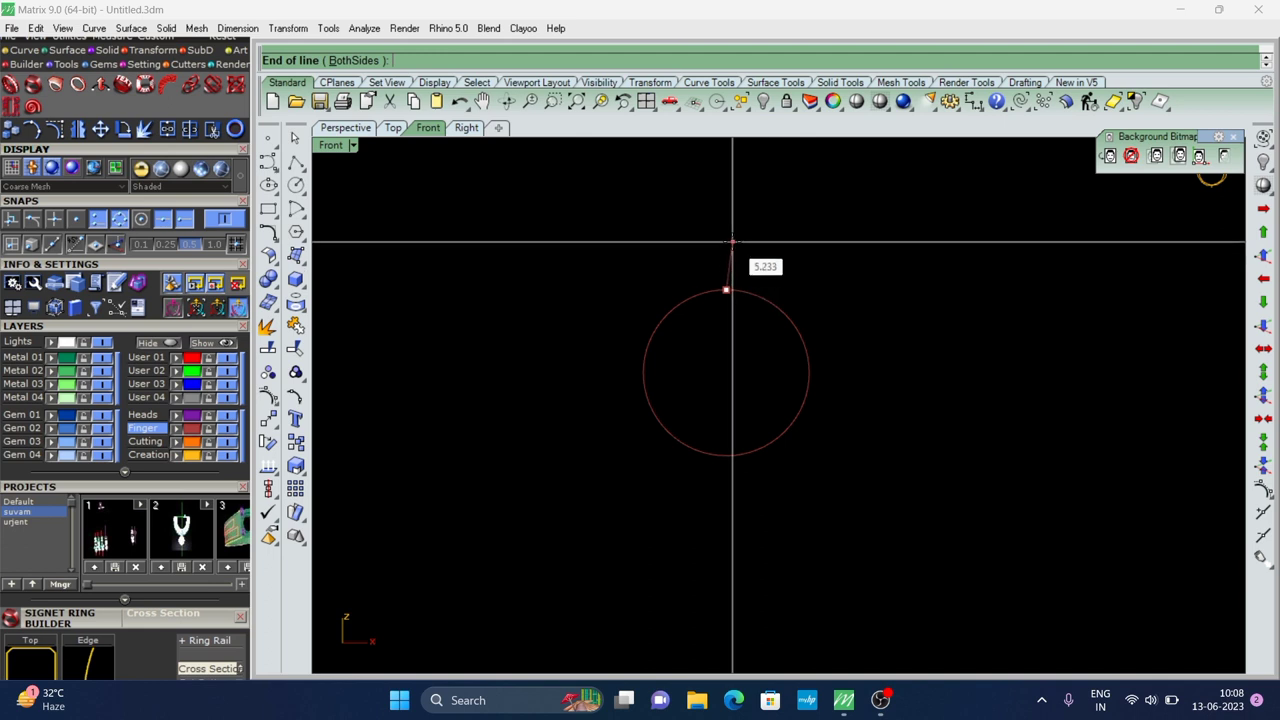
text(2)
key(Return)
click(727, 272)
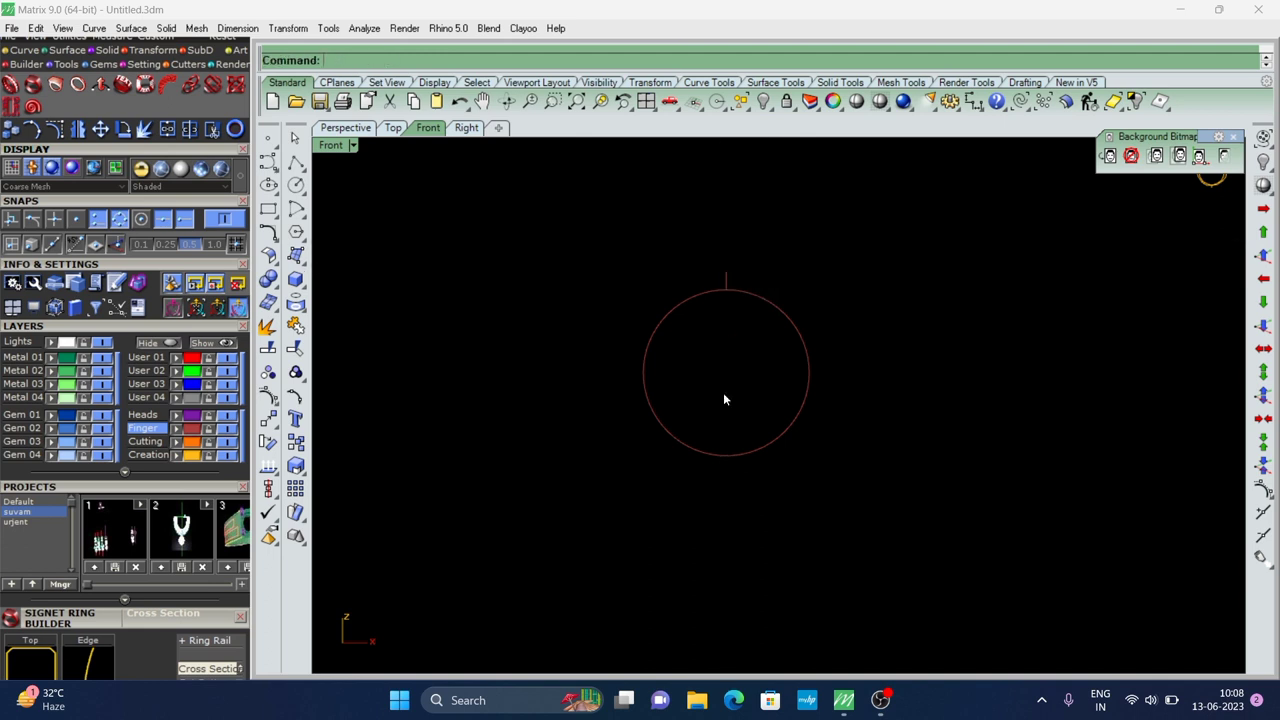
key(Return)
click(727, 457)
text(1.2)
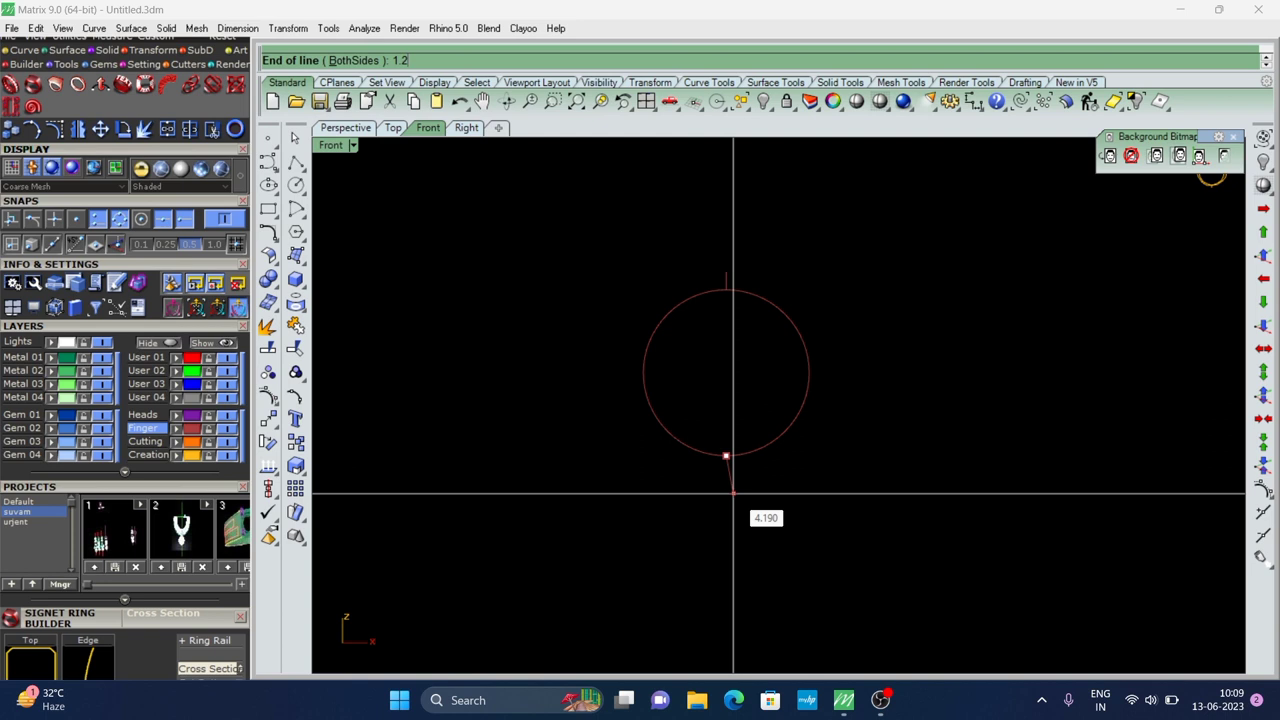
key(Return)
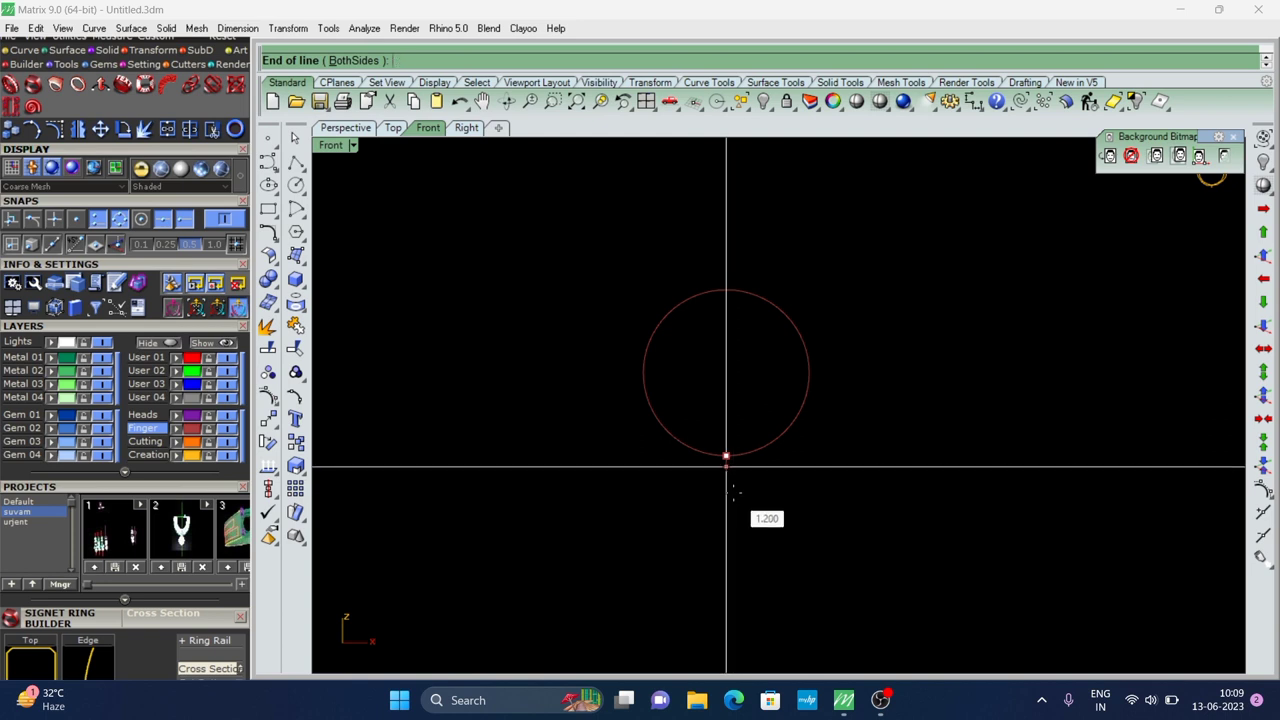
click(733, 490)
Measure the top marker from the circle's top point, then cancel the measurement
click(973, 101)
scroll(726, 270, up, 2)
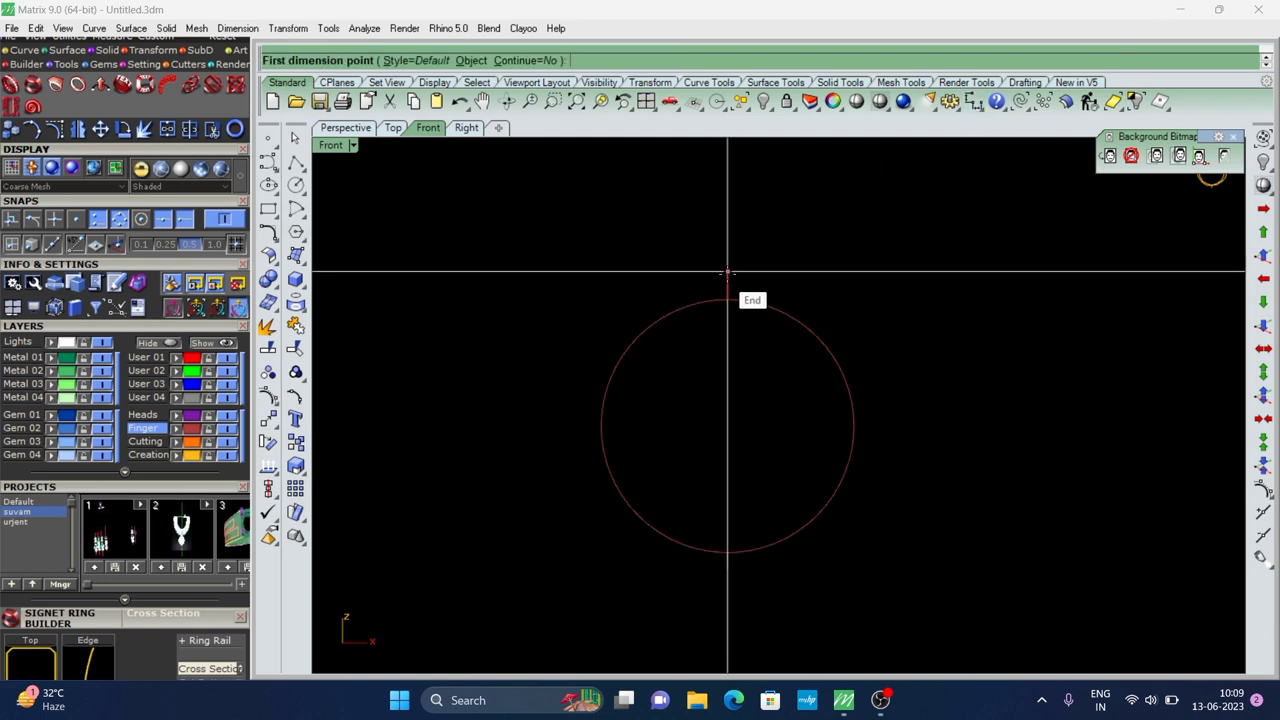
click(727, 271)
click(728, 299)
key(Escape)
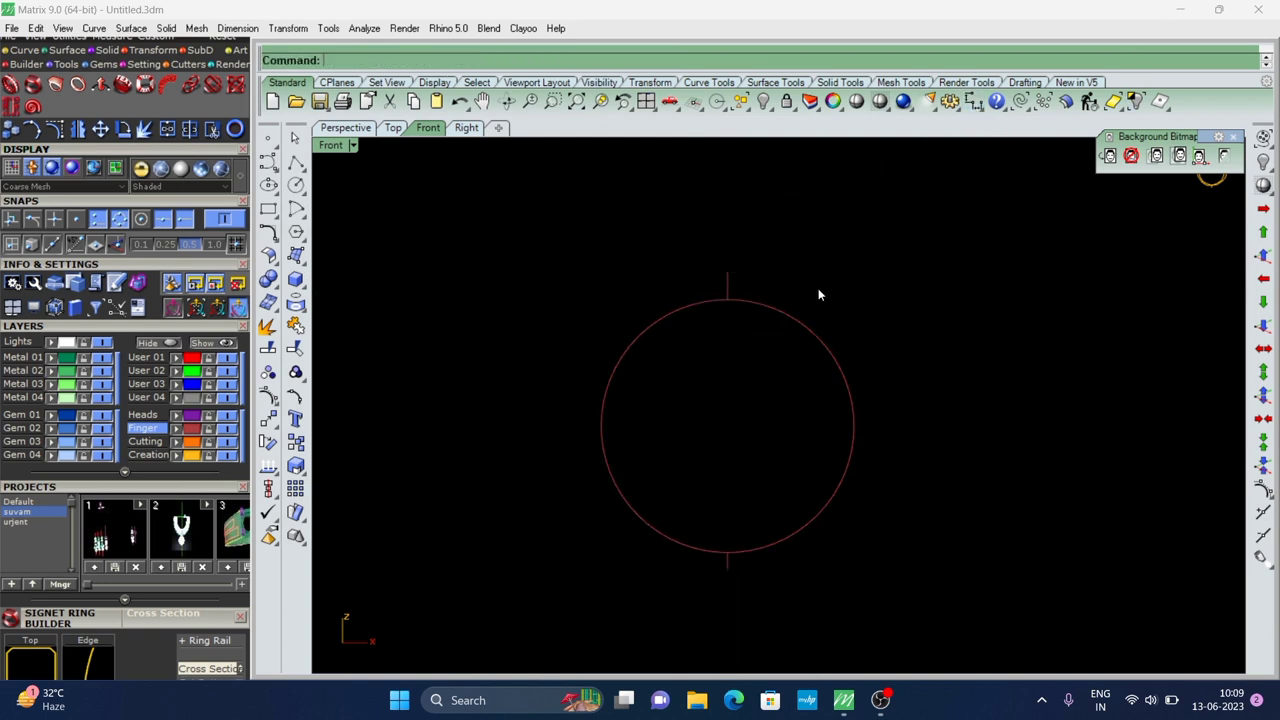
scroll(818, 288, down, 3)
scroll(722, 330, up, 1)
Measure the 1.20 bottom marker, then cancel the measurement
key(Return)
click(722, 322)
scroll(722, 322, up, 2)
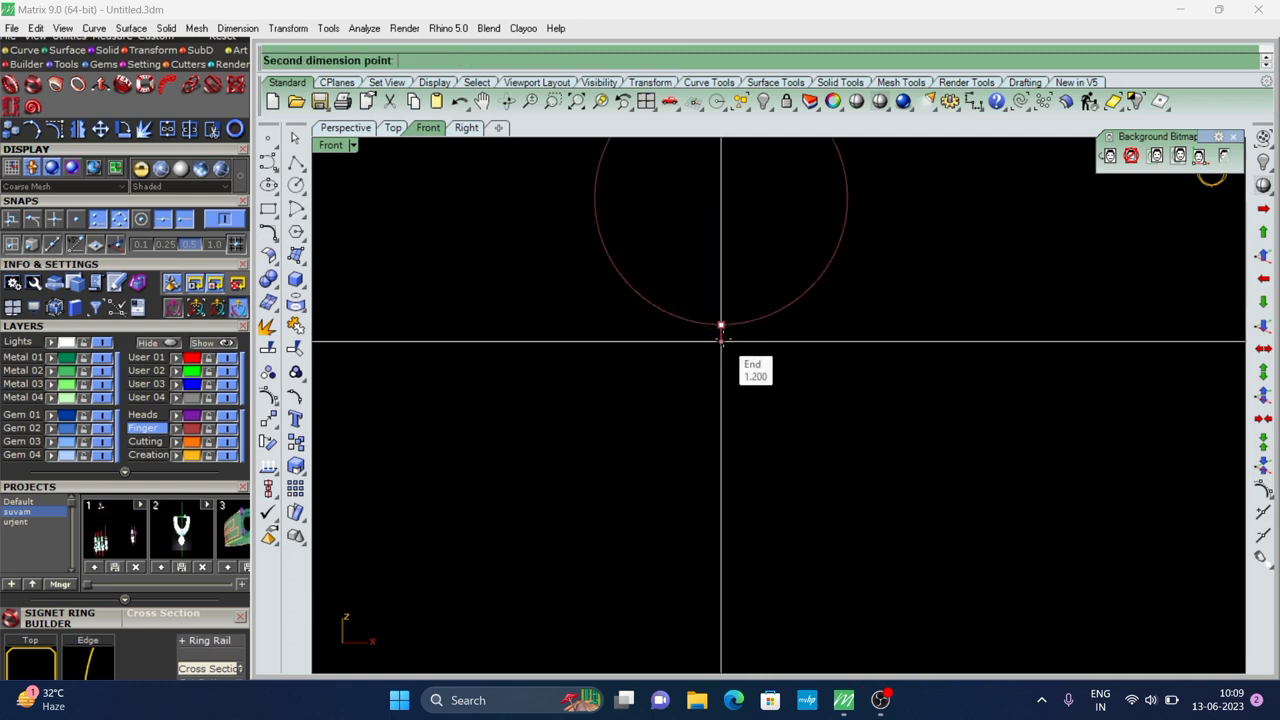
click(720, 343)
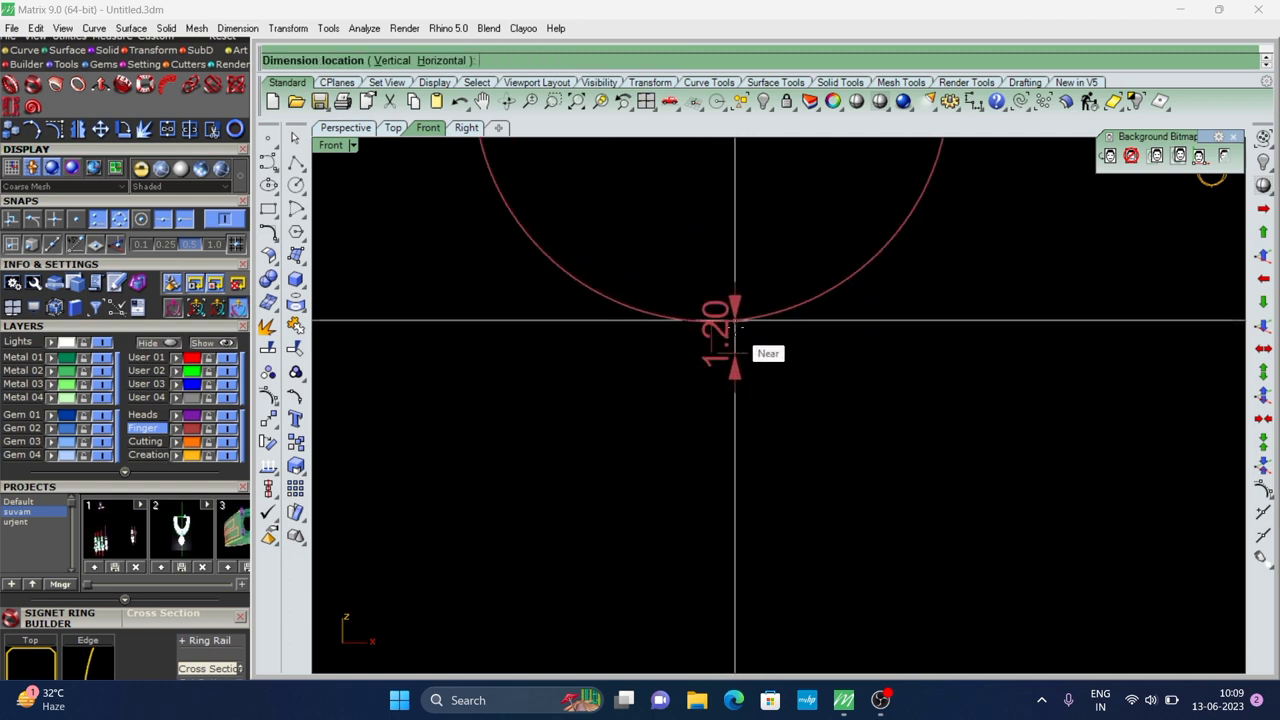
key(Escape)
scroll(774, 387, down, 4)
scroll(765, 295, up, 1)
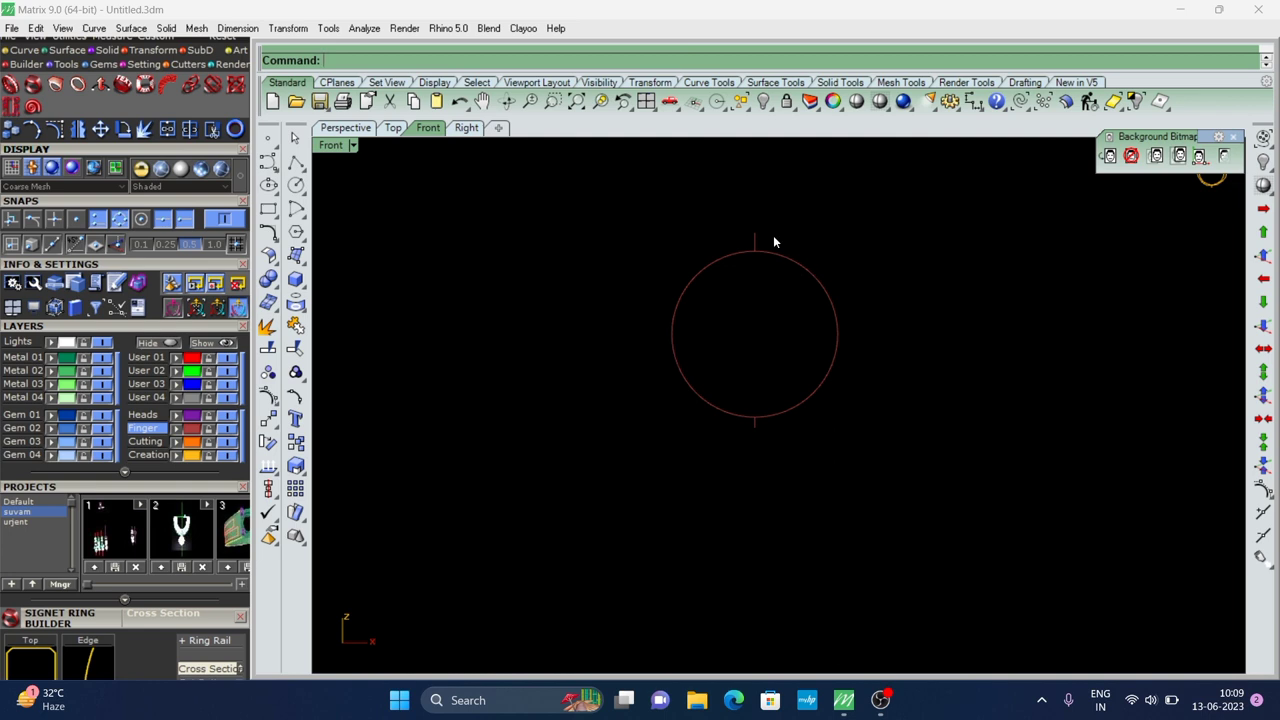
Measure the finger circle's diameter, then cancel the measurement
click(974, 101)
click(975, 160)
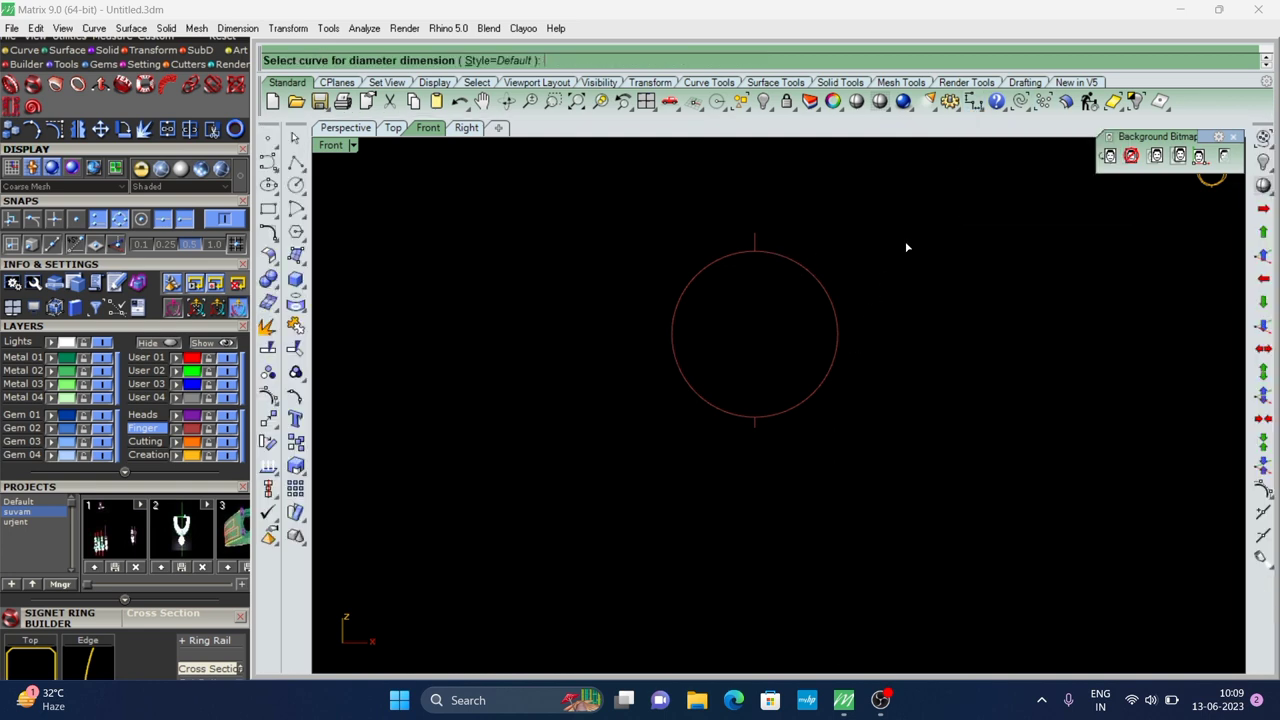
click(818, 288)
scroll(791, 321, up, 4)
key(Escape)
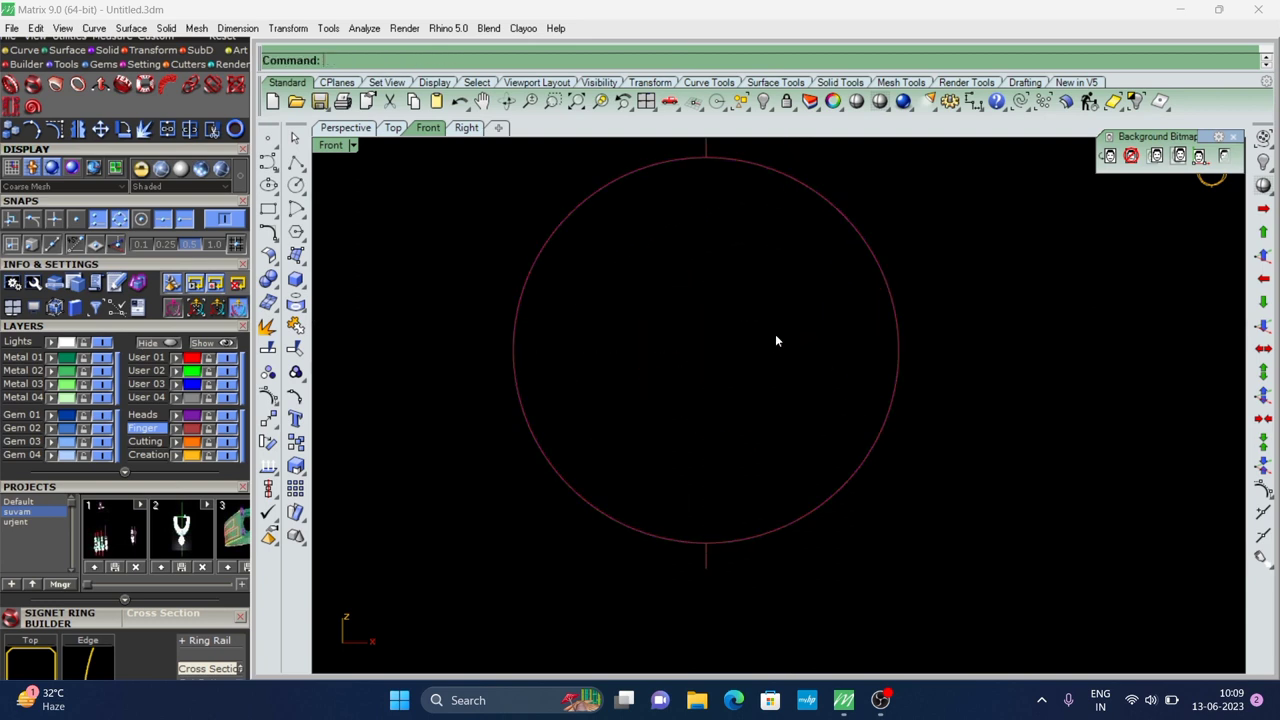
scroll(775, 334, down, 3)
Offset the finger circle outward into a larger surrounding circle
drag(857, 214, 765, 308)
text(offset)
key(Return)
scroll(805, 199, up, 2)
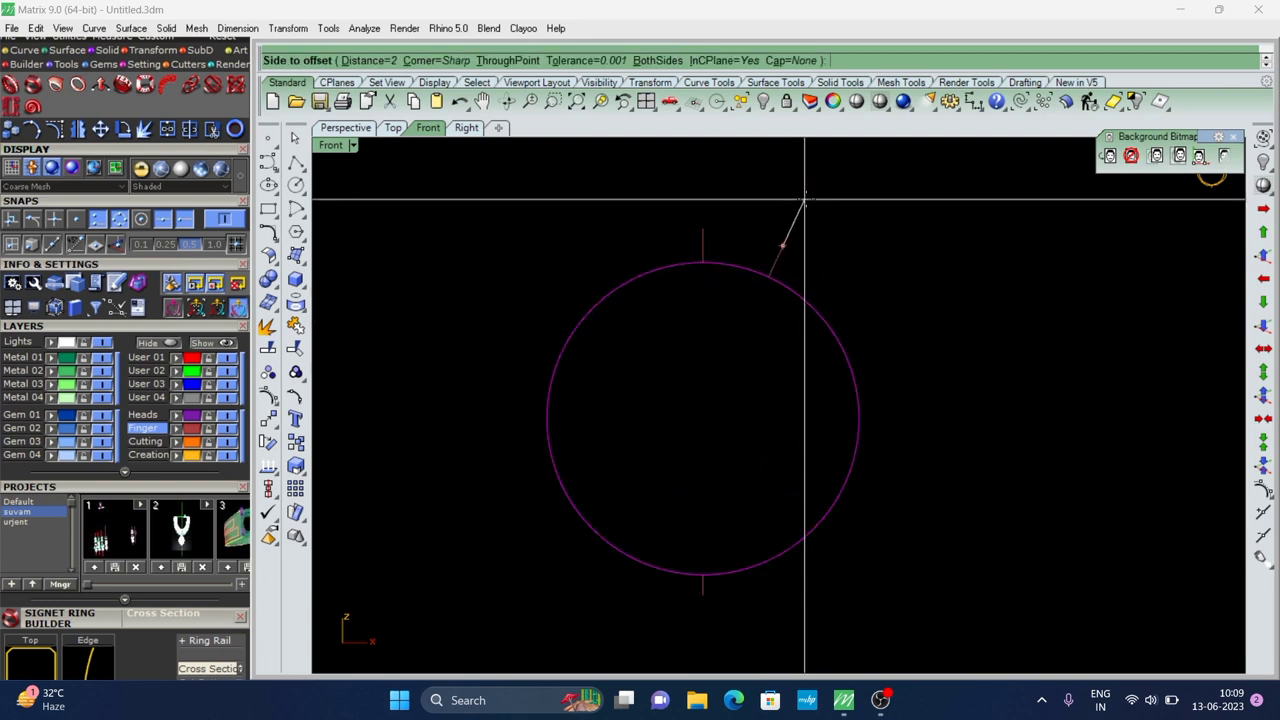
click(805, 199)
scroll(690, 220, down, 1)
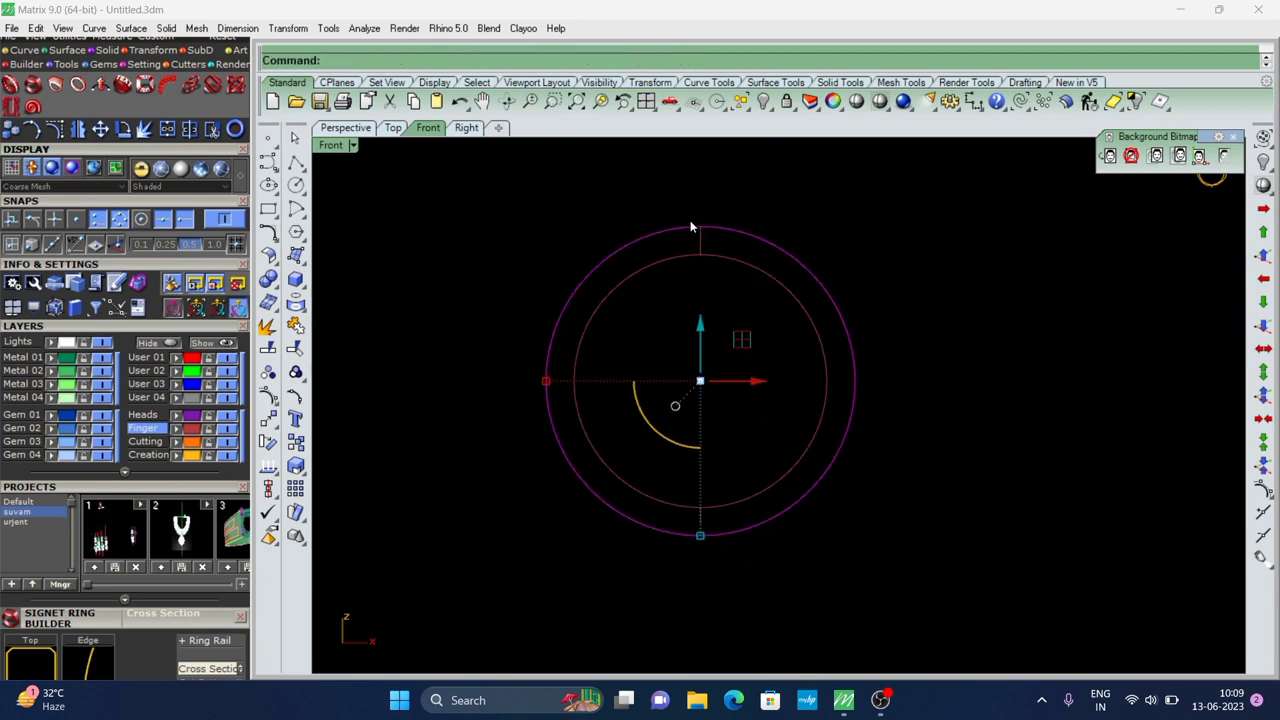
scroll(690, 220, up, 3)
scroll(681, 254, up, 3)
scroll(681, 254, down, 3)
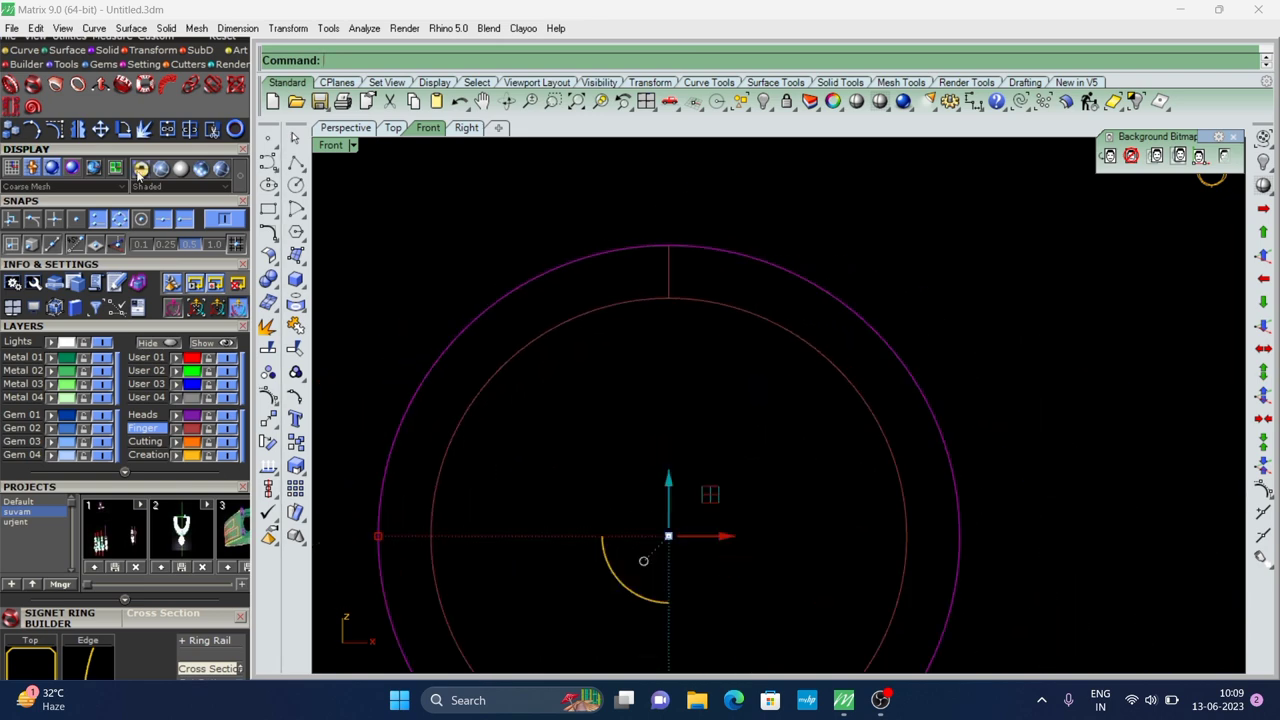
Scale the circles, using the top point and the outer circle's bottom as references
click(296, 468)
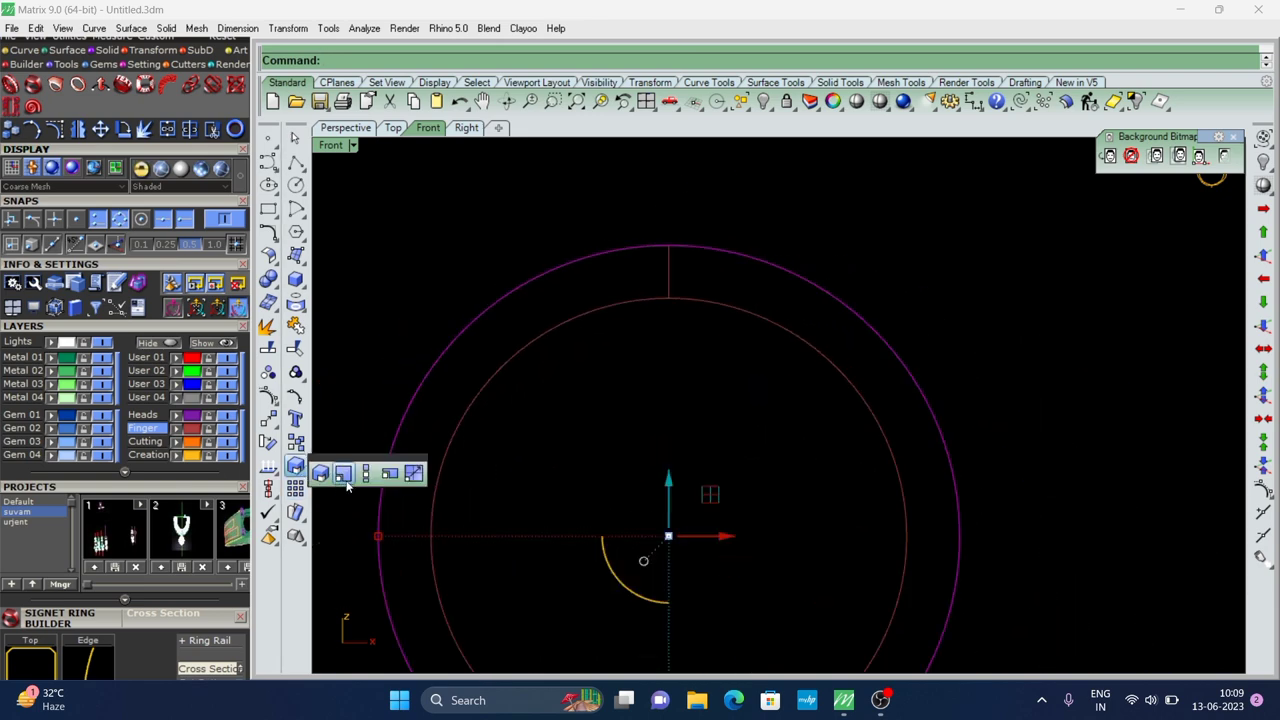
click(343, 473)
click(683, 251)
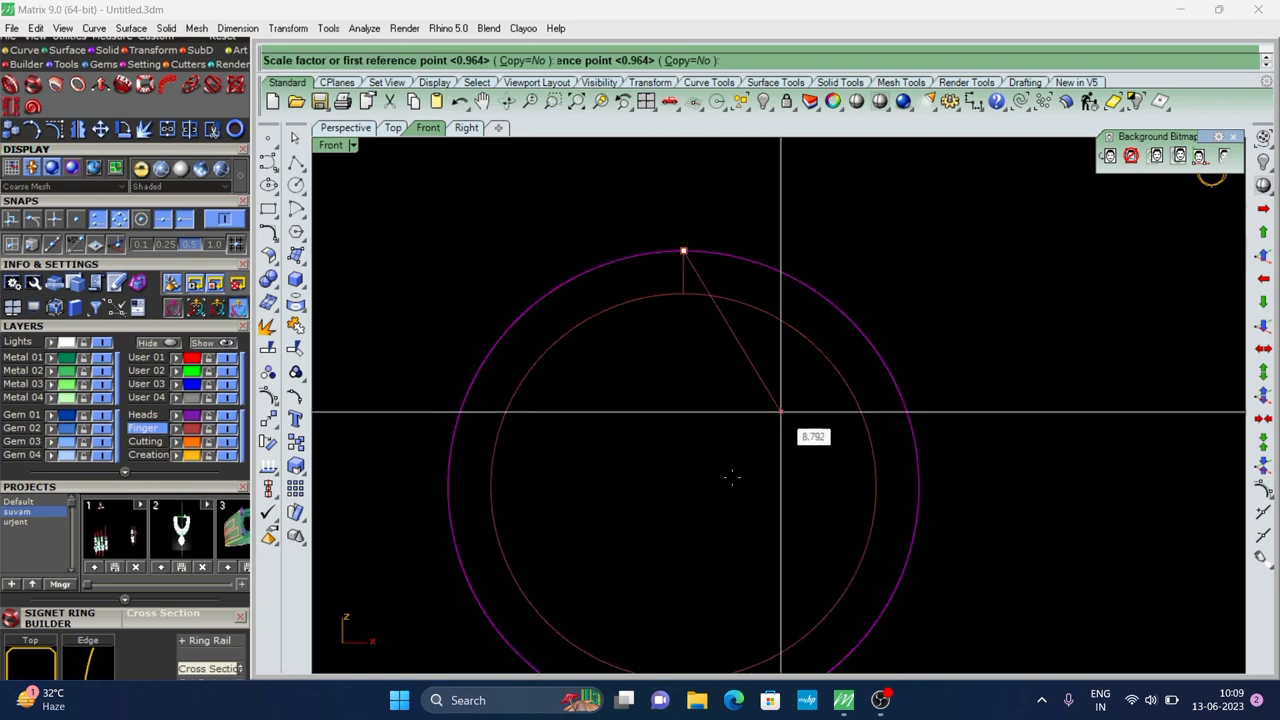
scroll(731, 477, down, 2)
scroll(680, 560, up, 3)
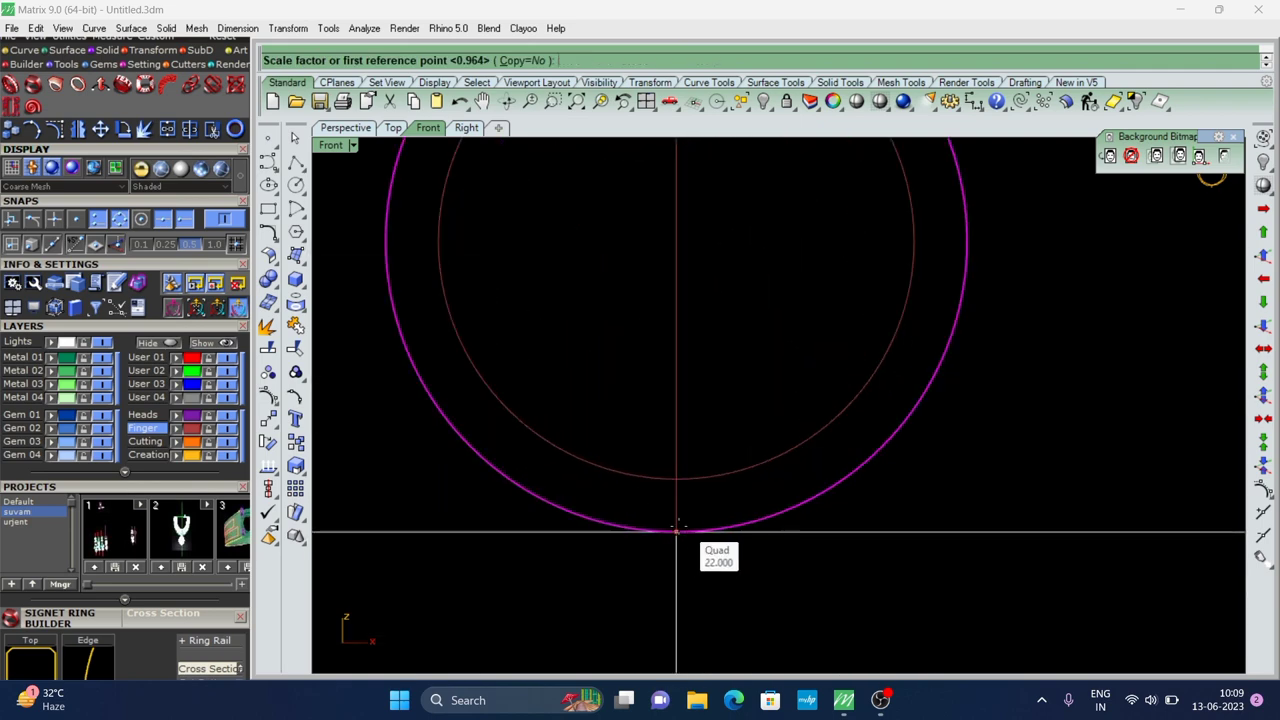
click(677, 530)
click(678, 516)
scroll(720, 530, down, 2)
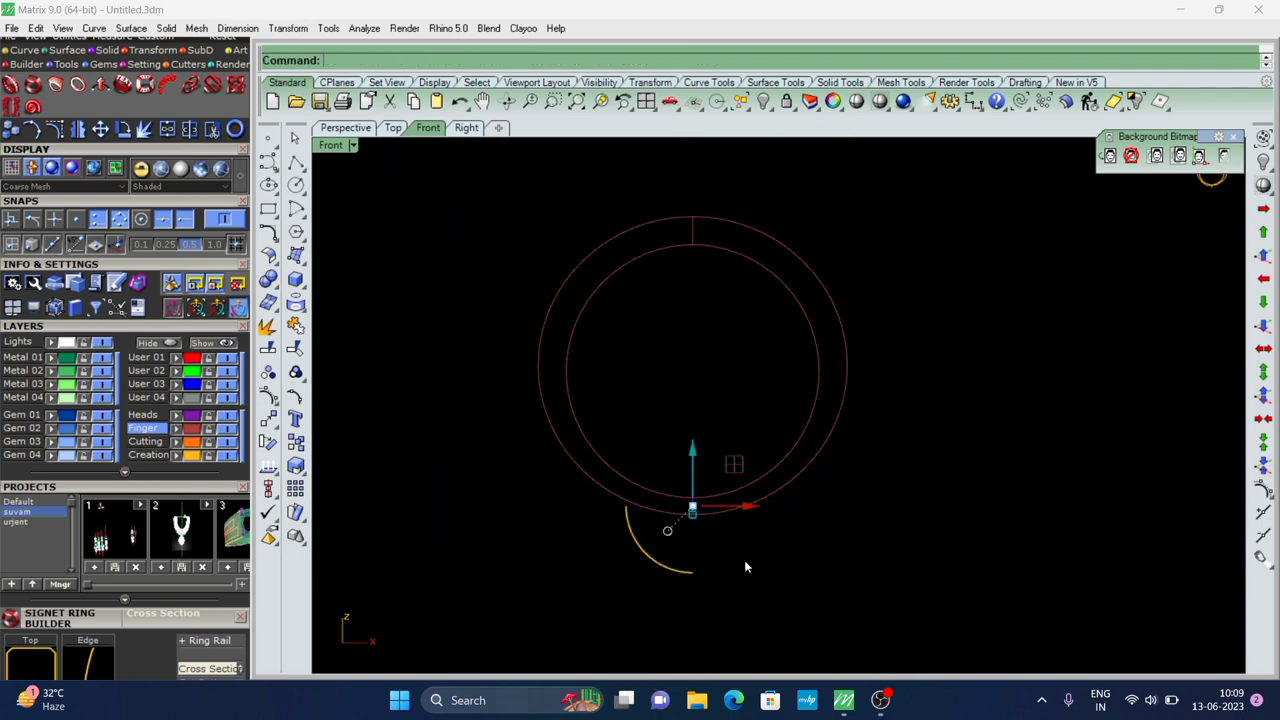
Select the circles and delete them from the Front view
key(Escape)
scroll(661, 371, down, 3)
click(659, 320)
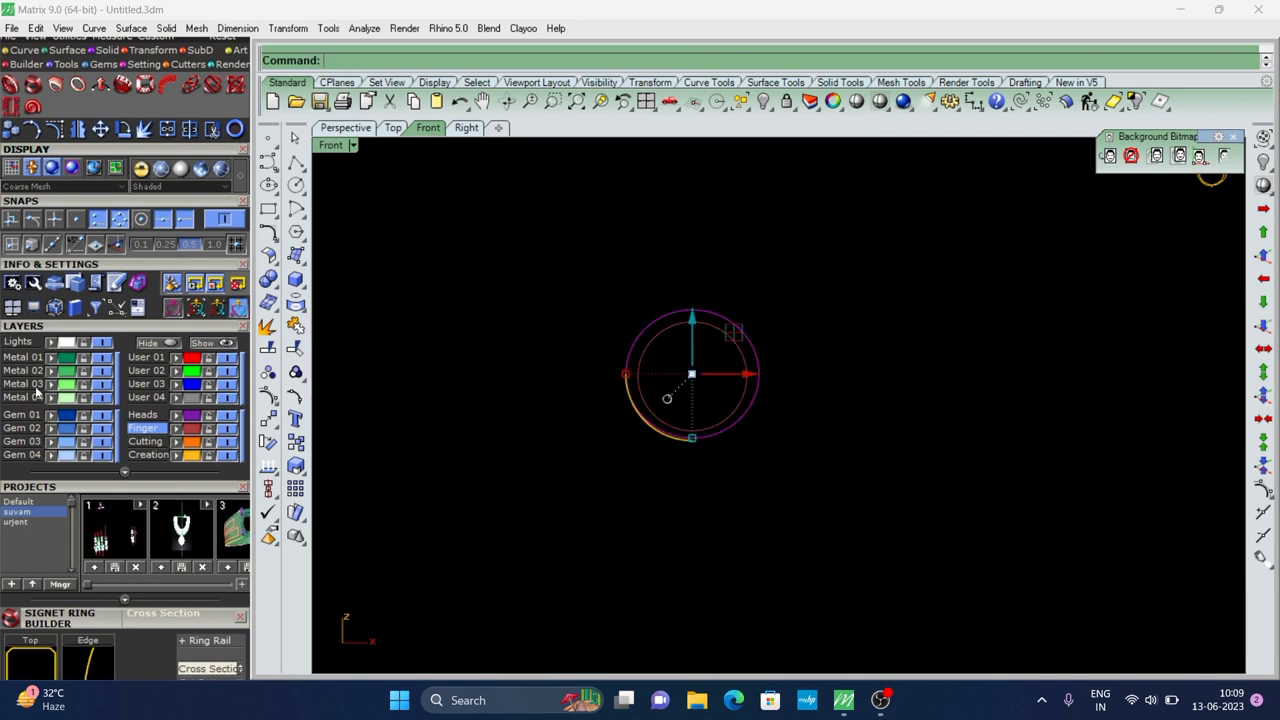
scroll(641, 394, down, 2)
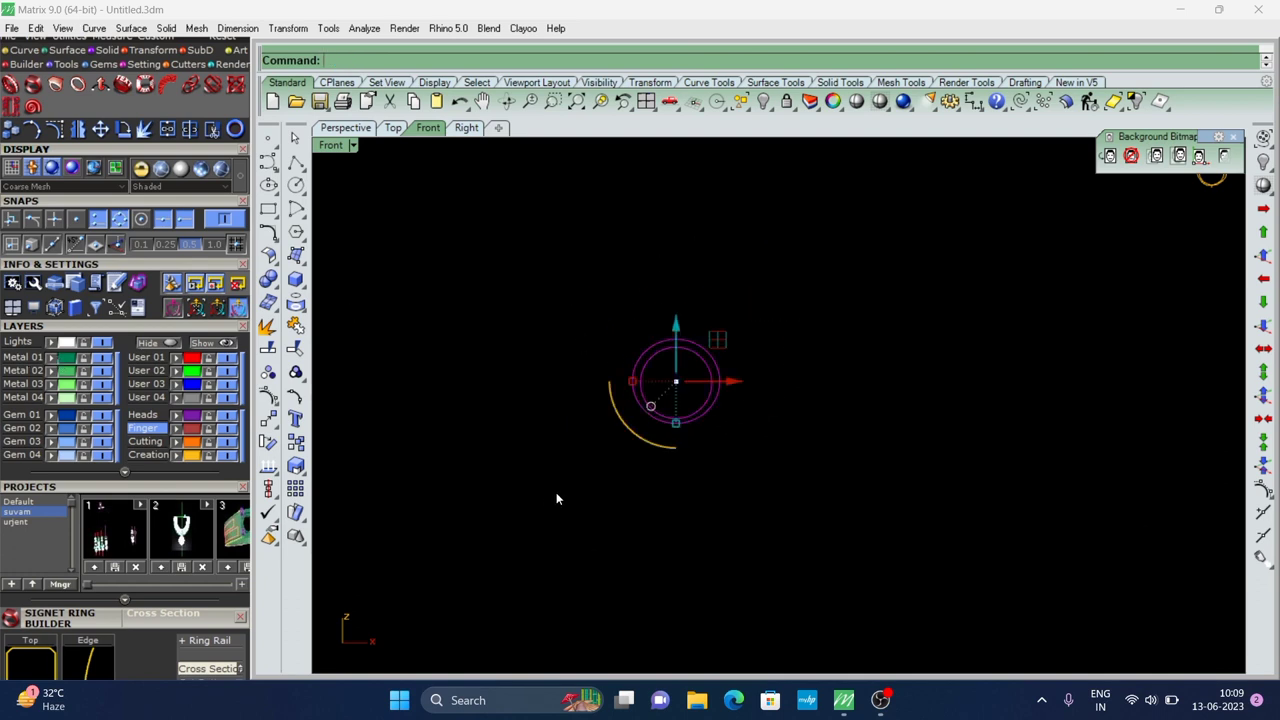
key(Delete)
Switch to the Top view, show the gem tools, and delete the existing gem
click(396, 134)
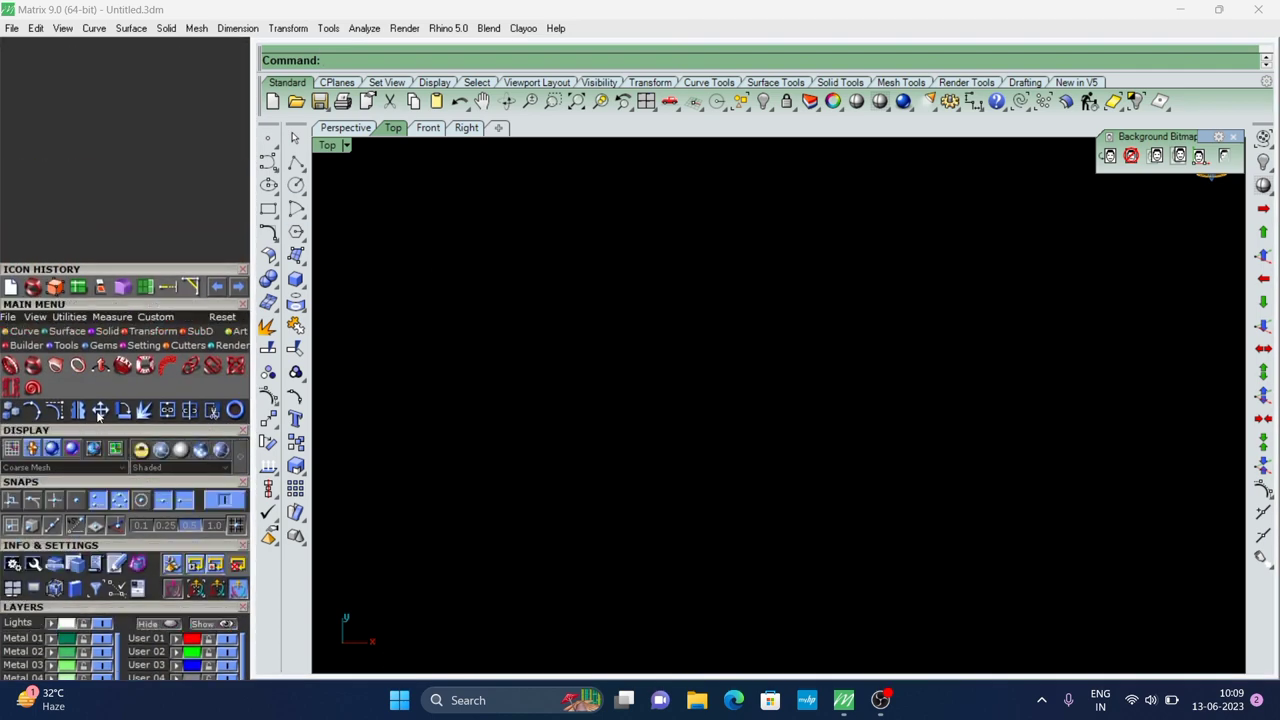
click(96, 345)
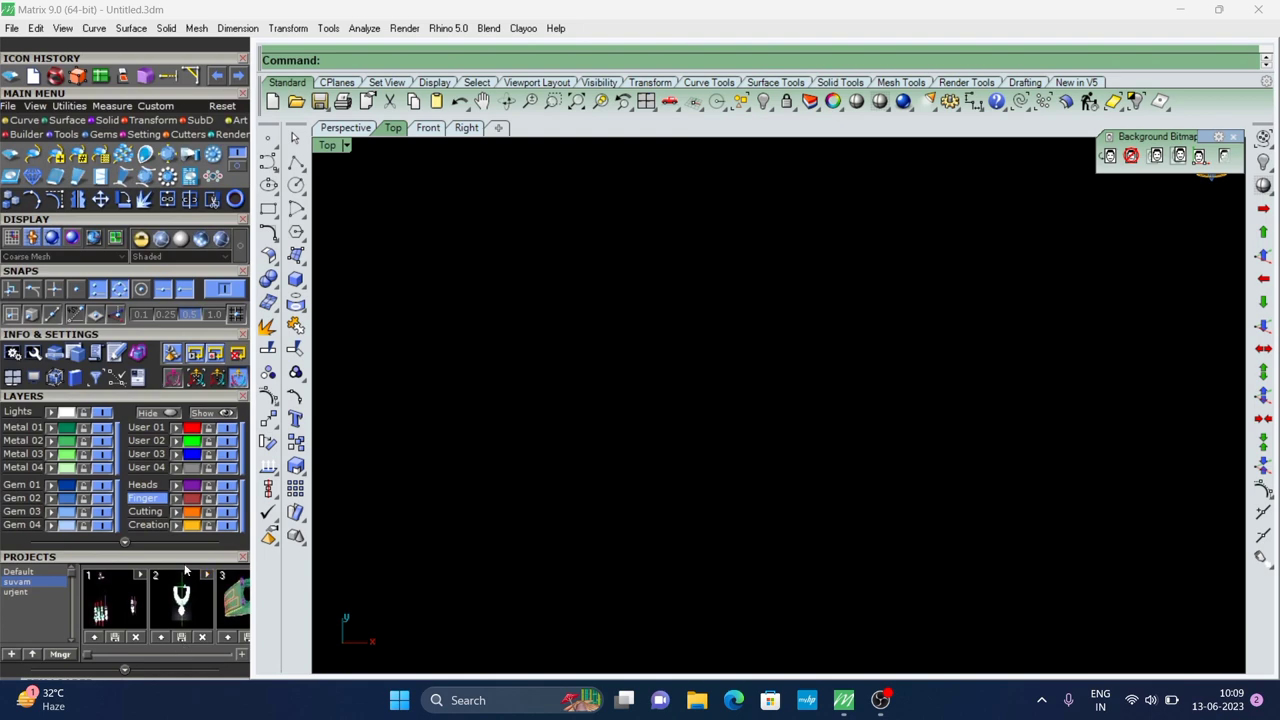
scroll(187, 548, down, 5)
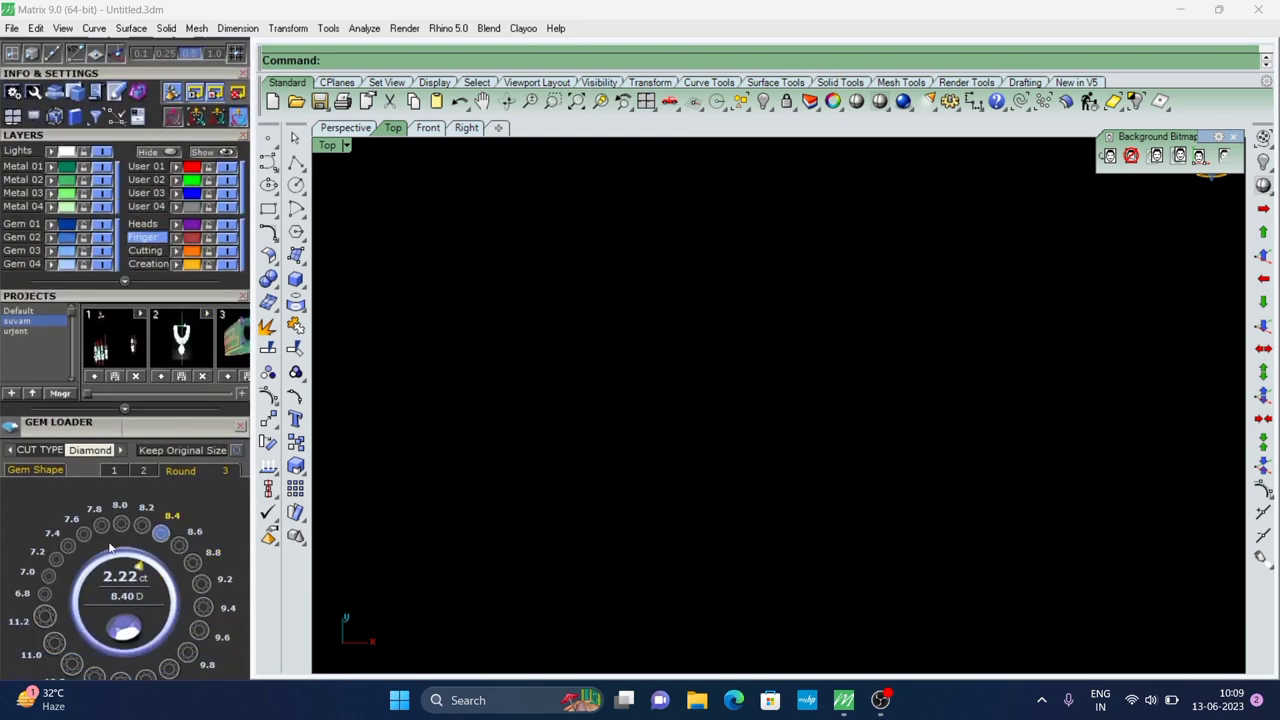
click(192, 562)
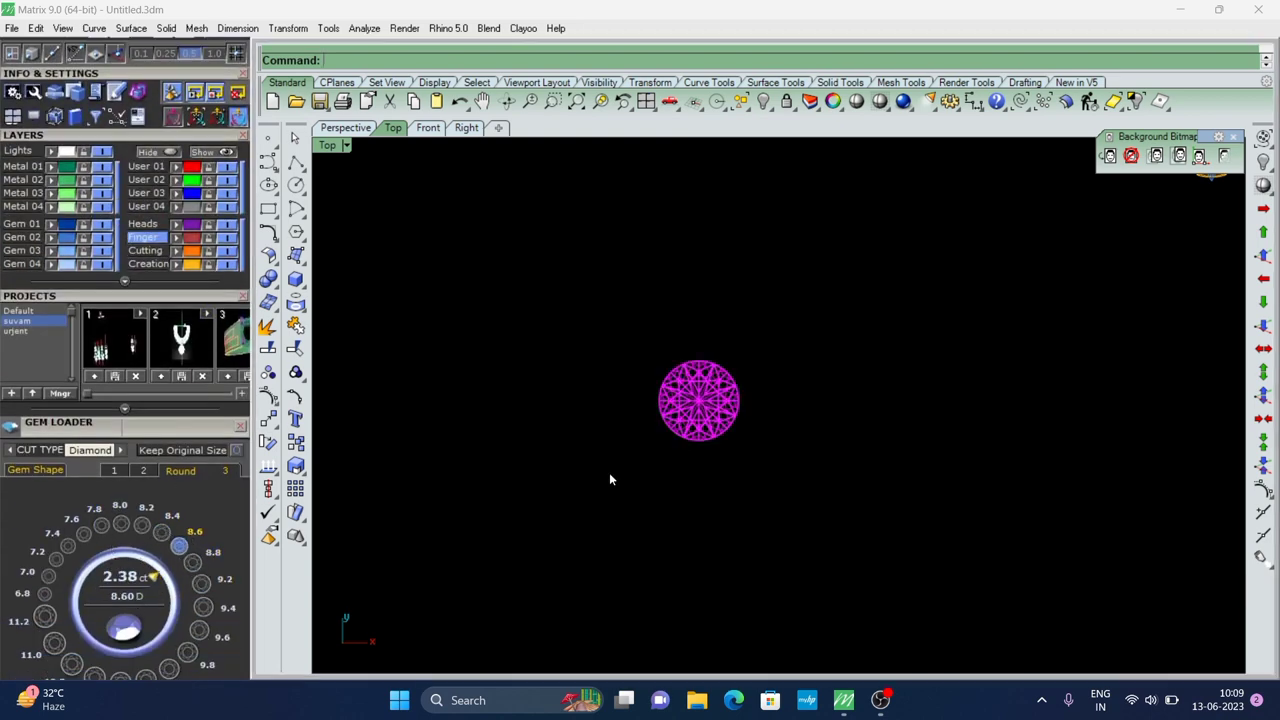
click(704, 376)
key(Delete)
Insert a round 8.40 mm, 2.22 ct diamond and deselect it
click(173, 516)
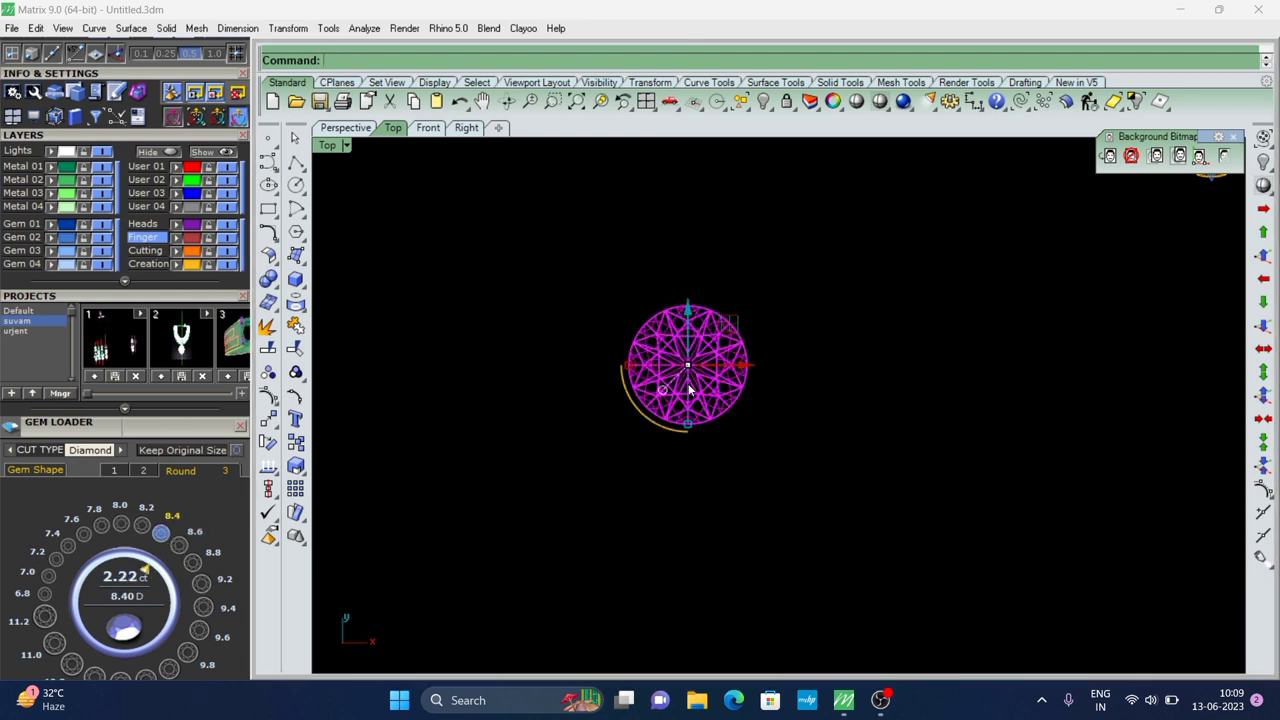
key(Delete)
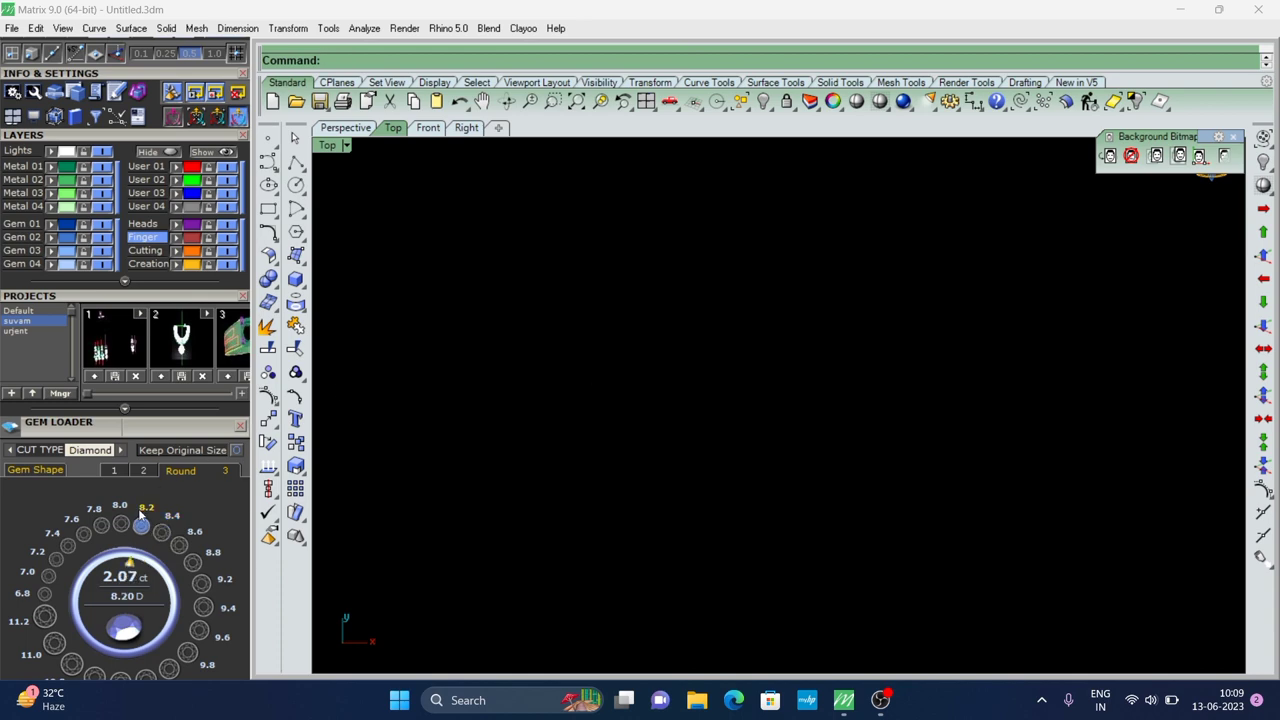
click(127, 503)
click(172, 516)
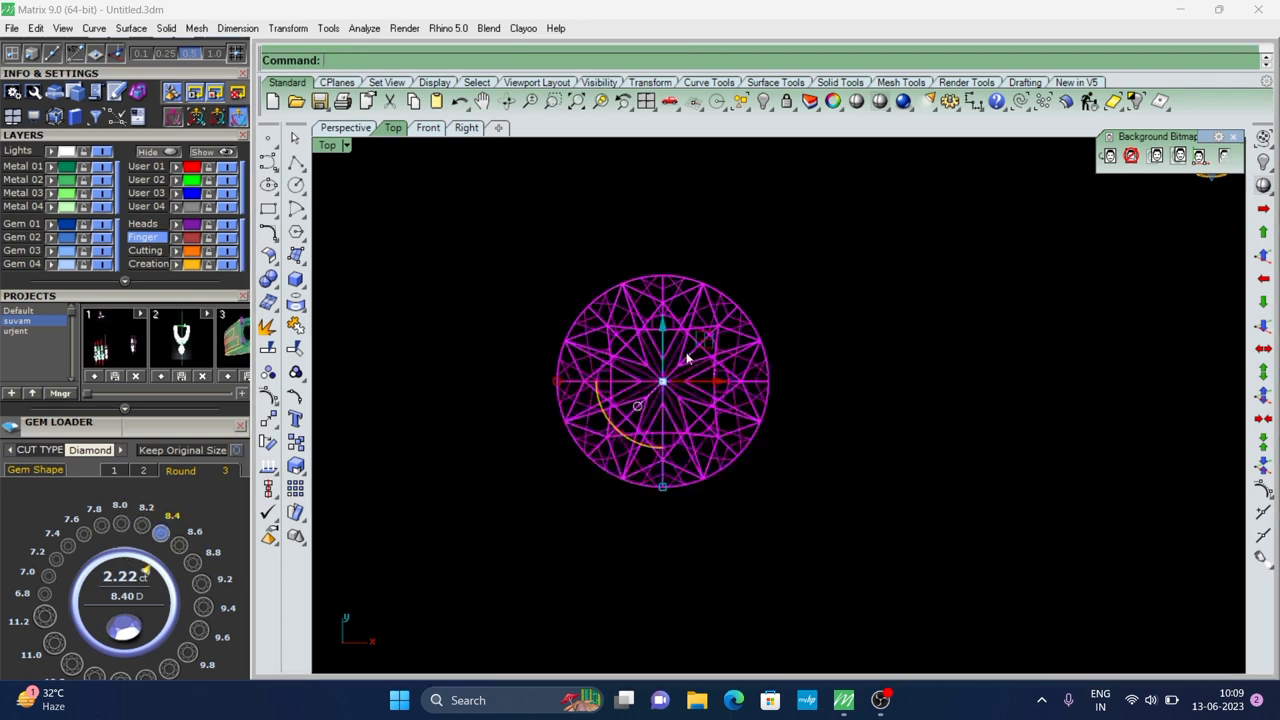
click(778, 348)
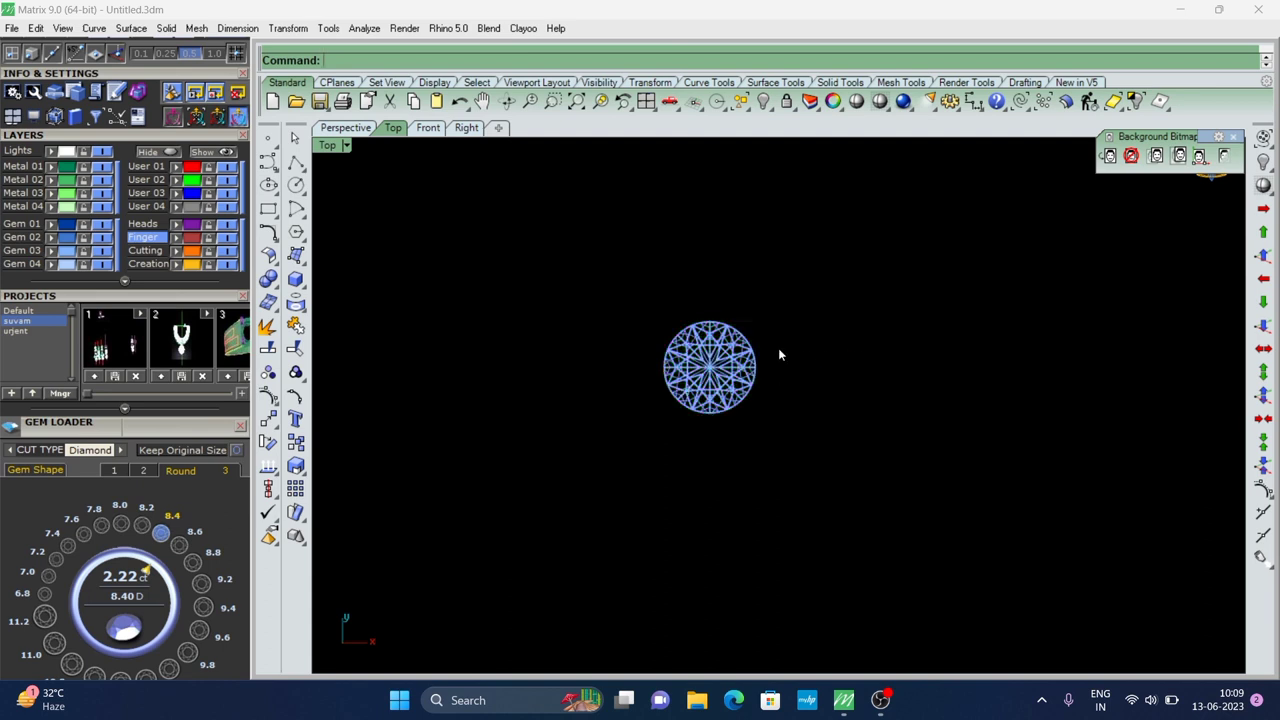
scroll(728, 360, down, 3)
scroll(734, 353, up, 3)
scroll(693, 366, down, 3)
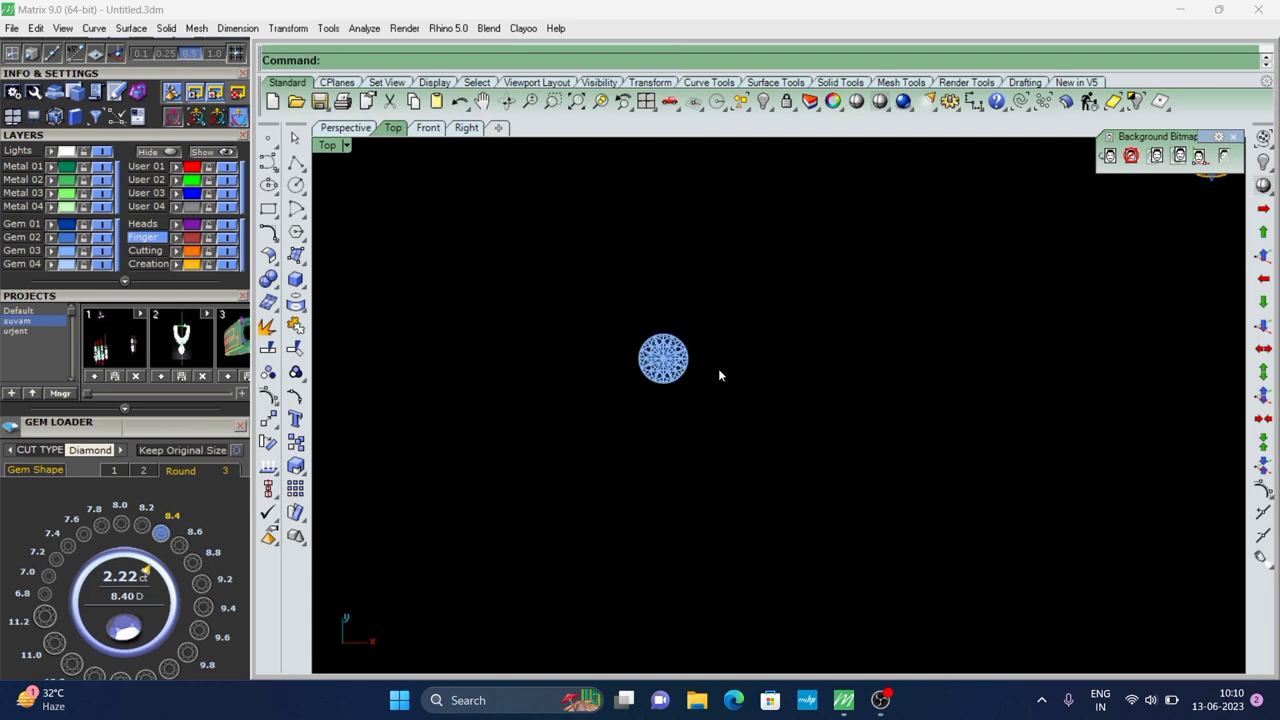
Draw a centre-corner square centred on the gem, framing the diamond
click(268, 209)
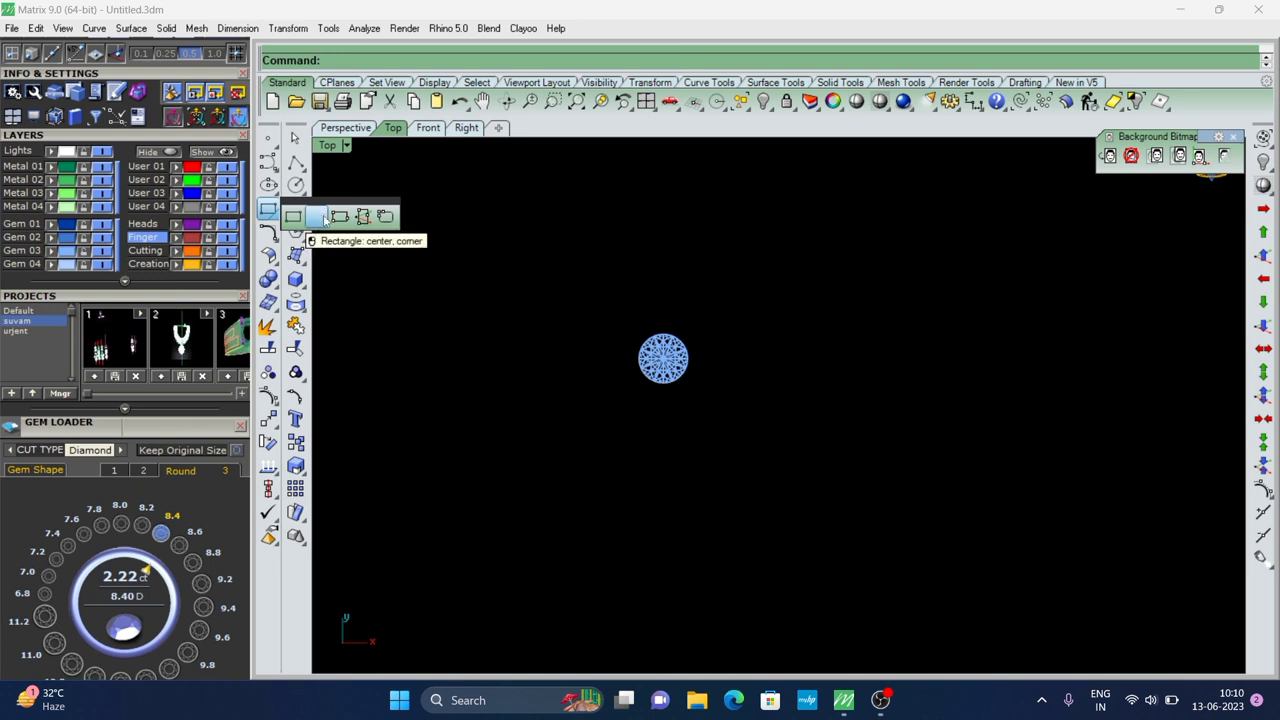
click(323, 217)
click(663, 358)
scroll(694, 380, up, 5)
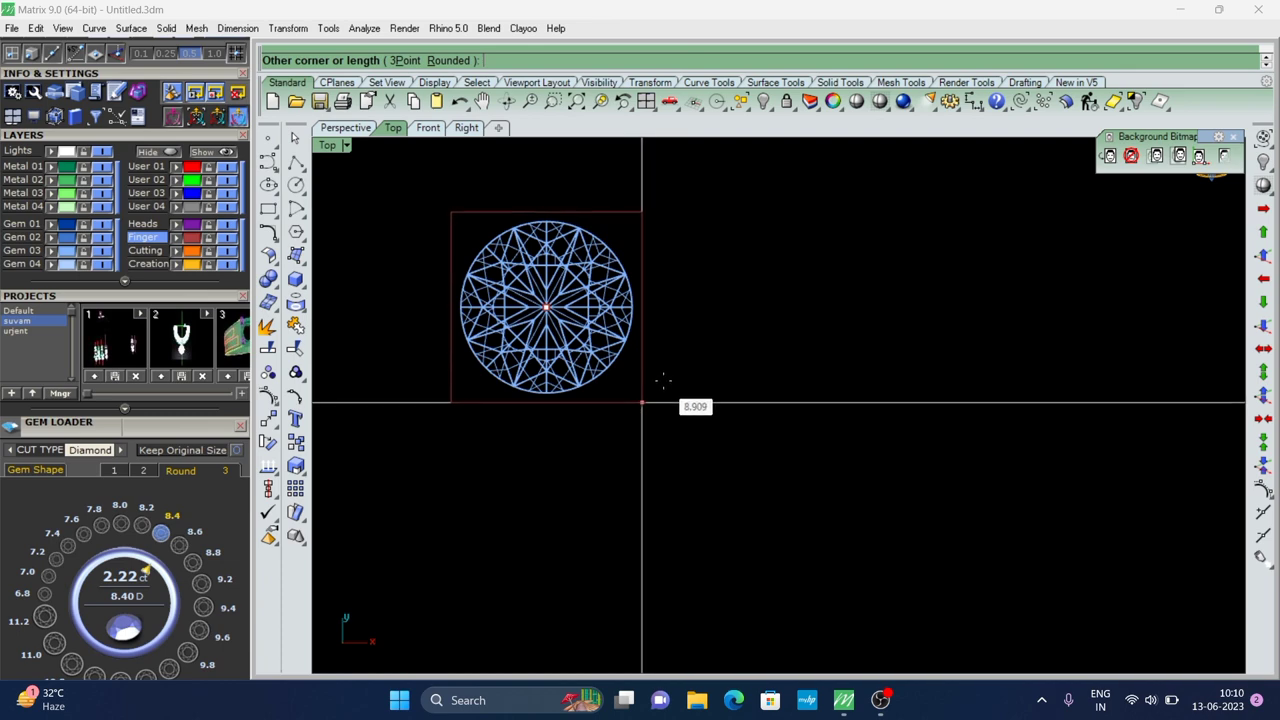
click(663, 380)
scroll(551, 351, down, 5)
scroll(668, 345, up, 2)
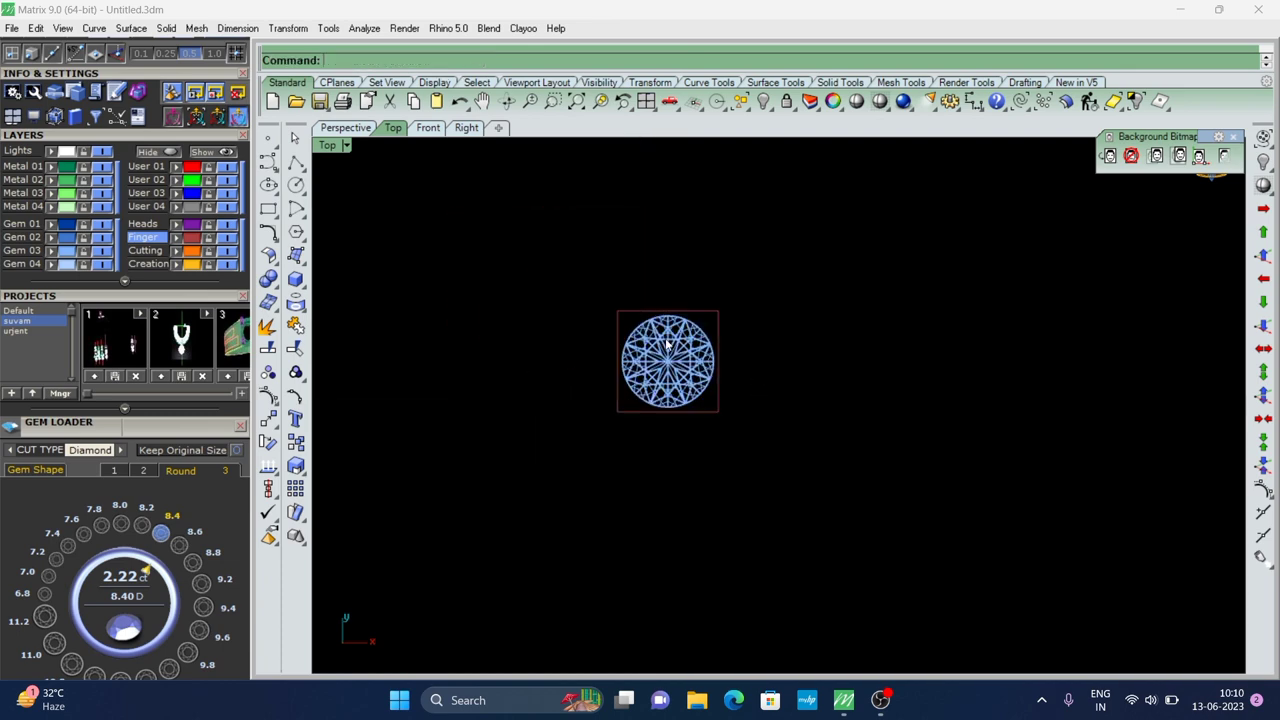
Fill the square frame with a flat patch surface
click(667, 345)
scroll(660, 330, up, 2)
scroll(625, 305, up, 3)
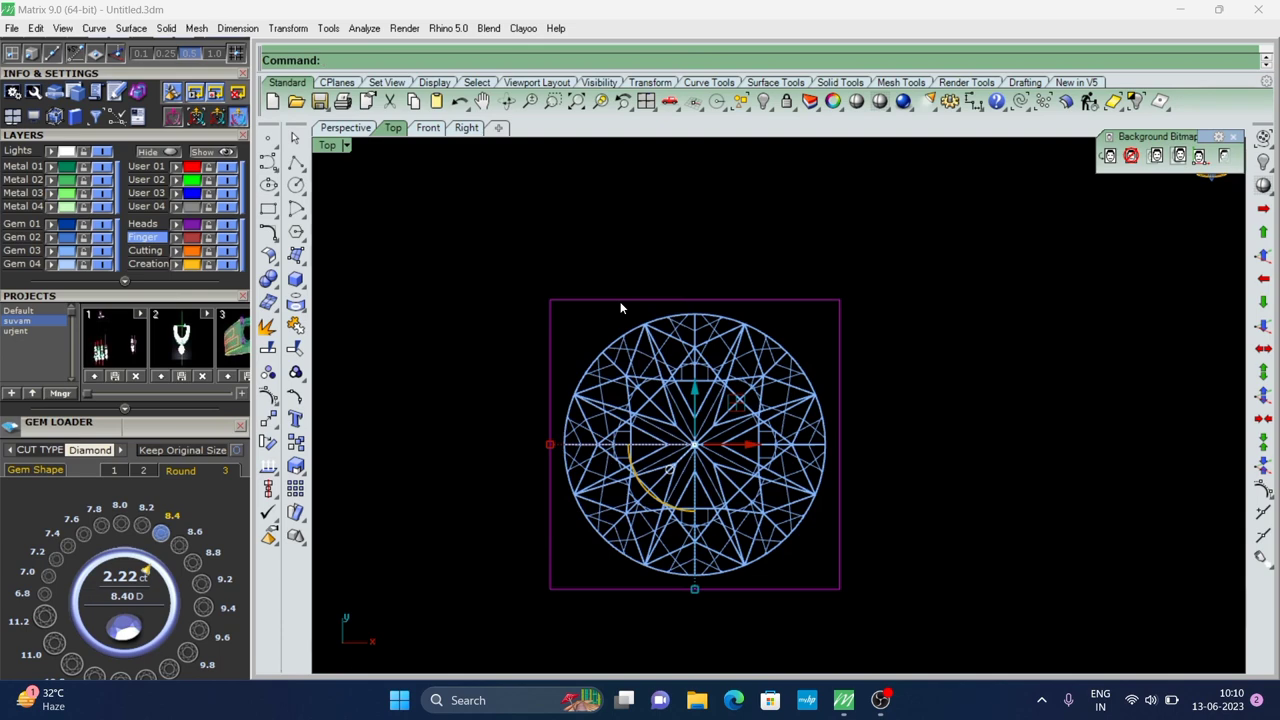
text(pp)
key(Return)
key(Return)
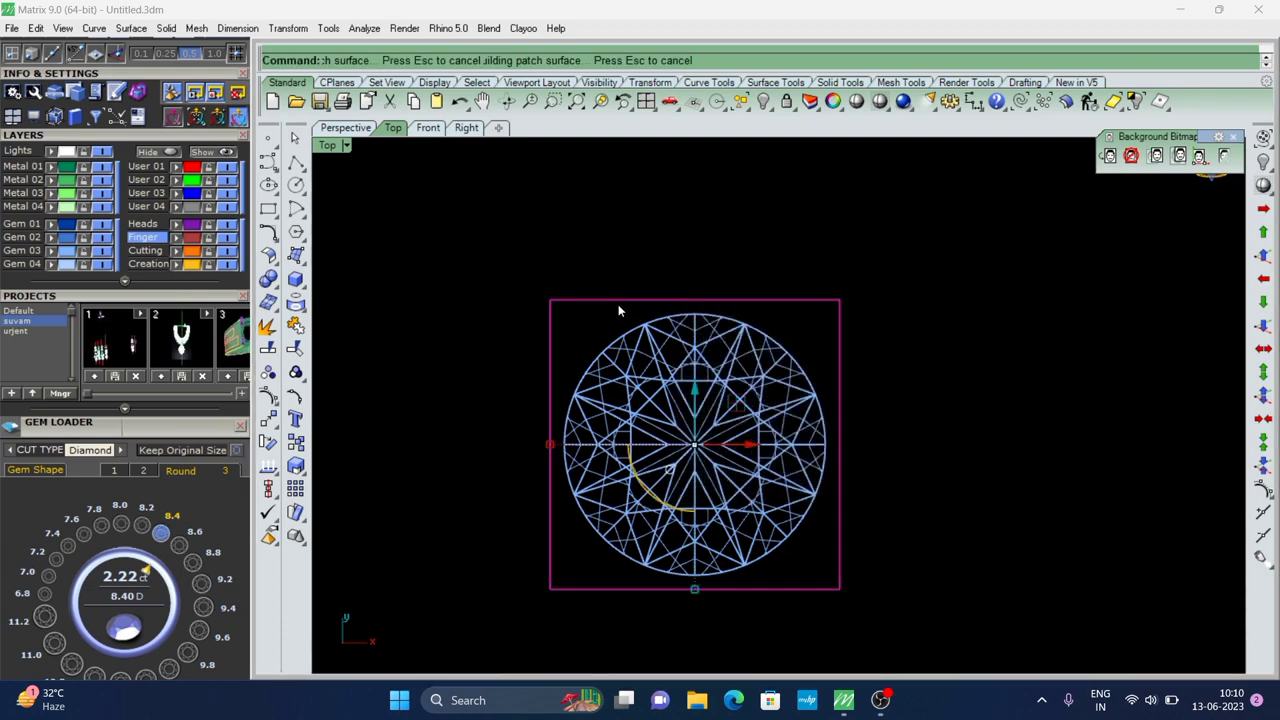
scroll(628, 300, down, 5)
scroll(208, 141, up, 3)
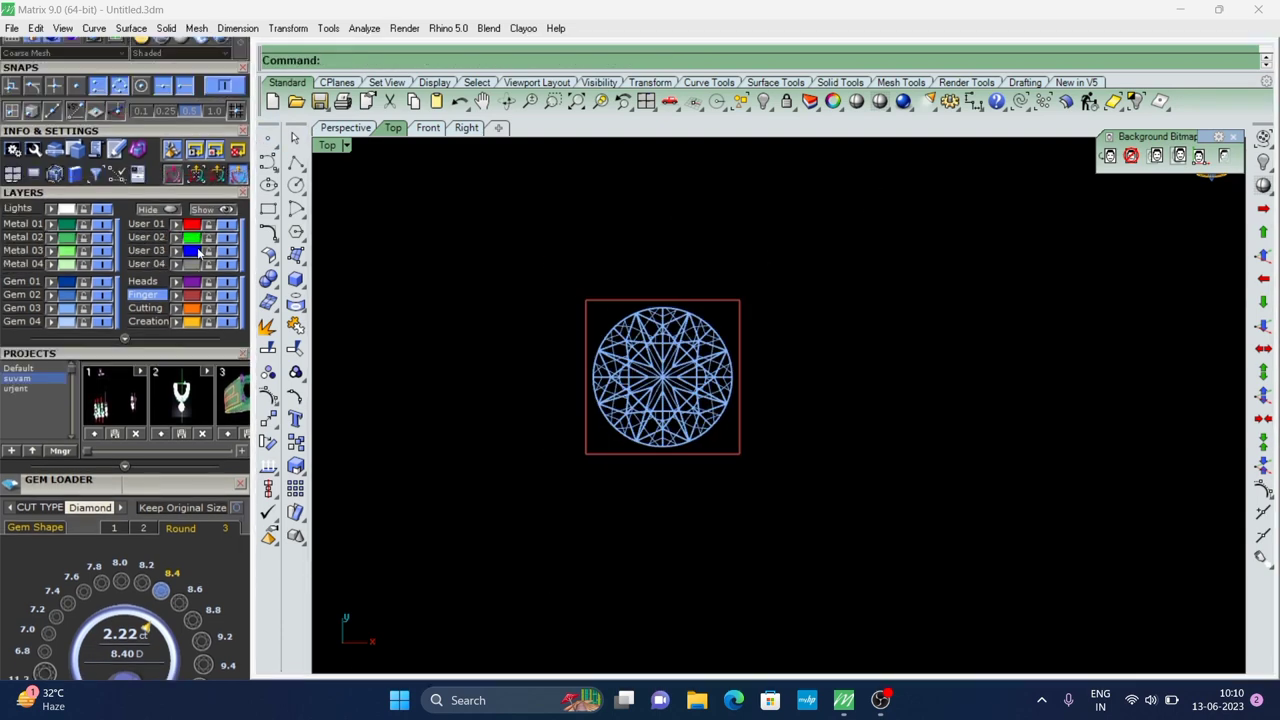
Put the square plate on the Metal 01 layer and return to wireframe display
click(221, 160)
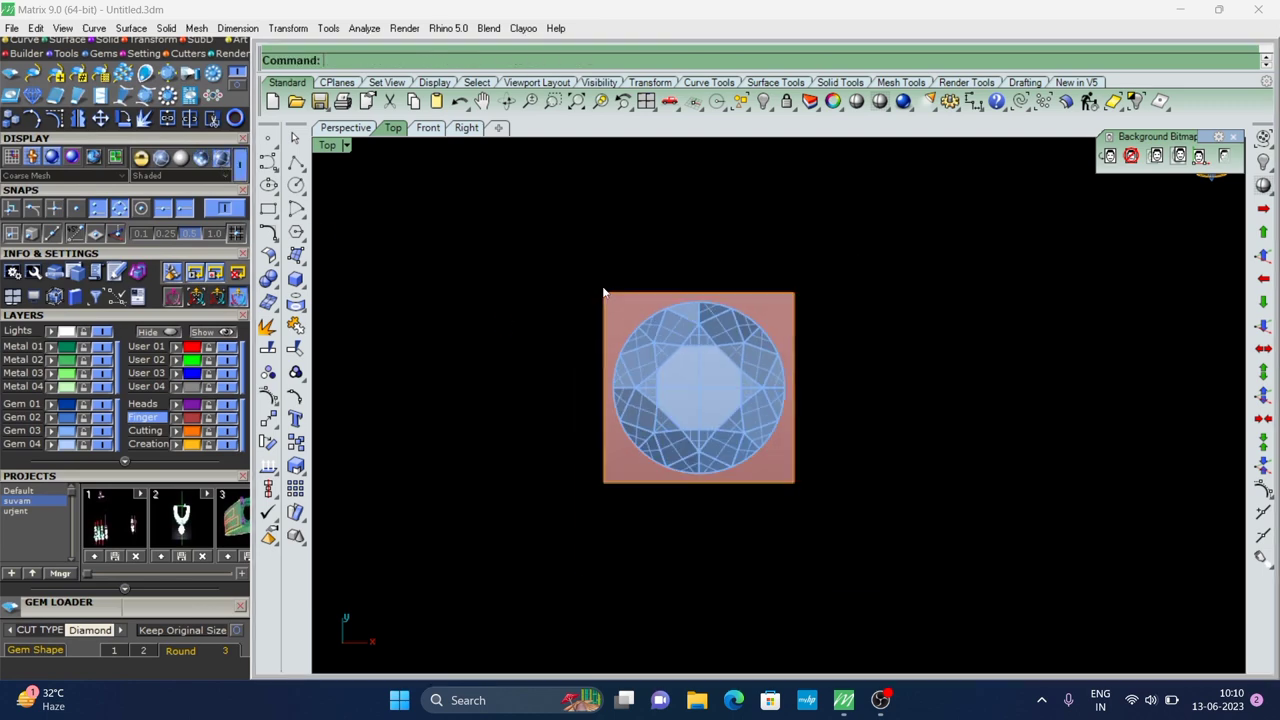
scroll(631, 314, up, 3)
click(631, 314)
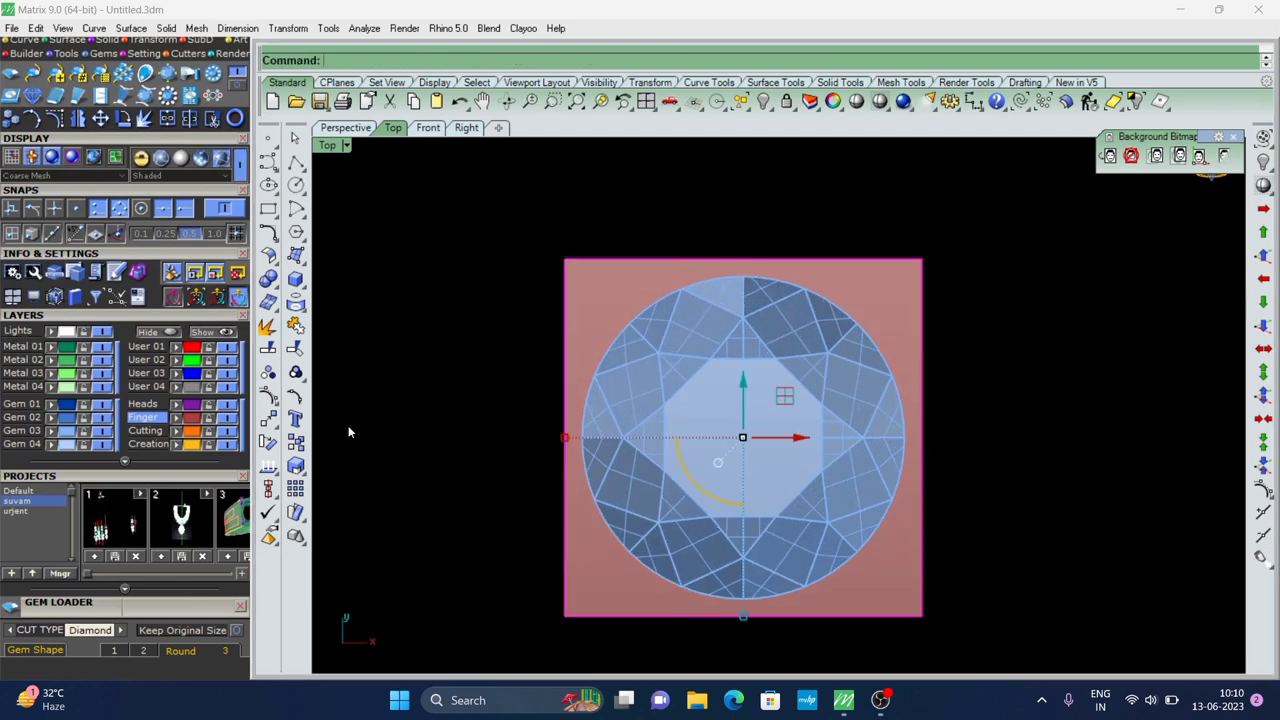
click(50, 349)
click(691, 231)
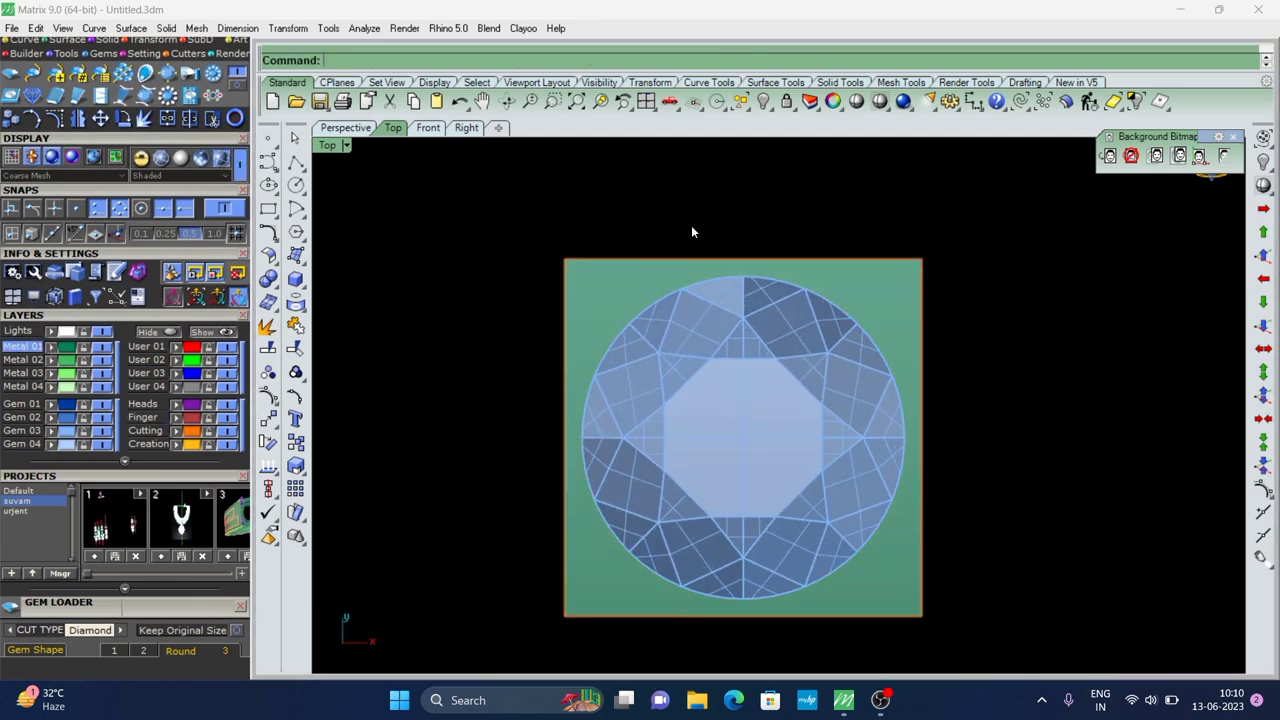
scroll(650, 281, down, 3)
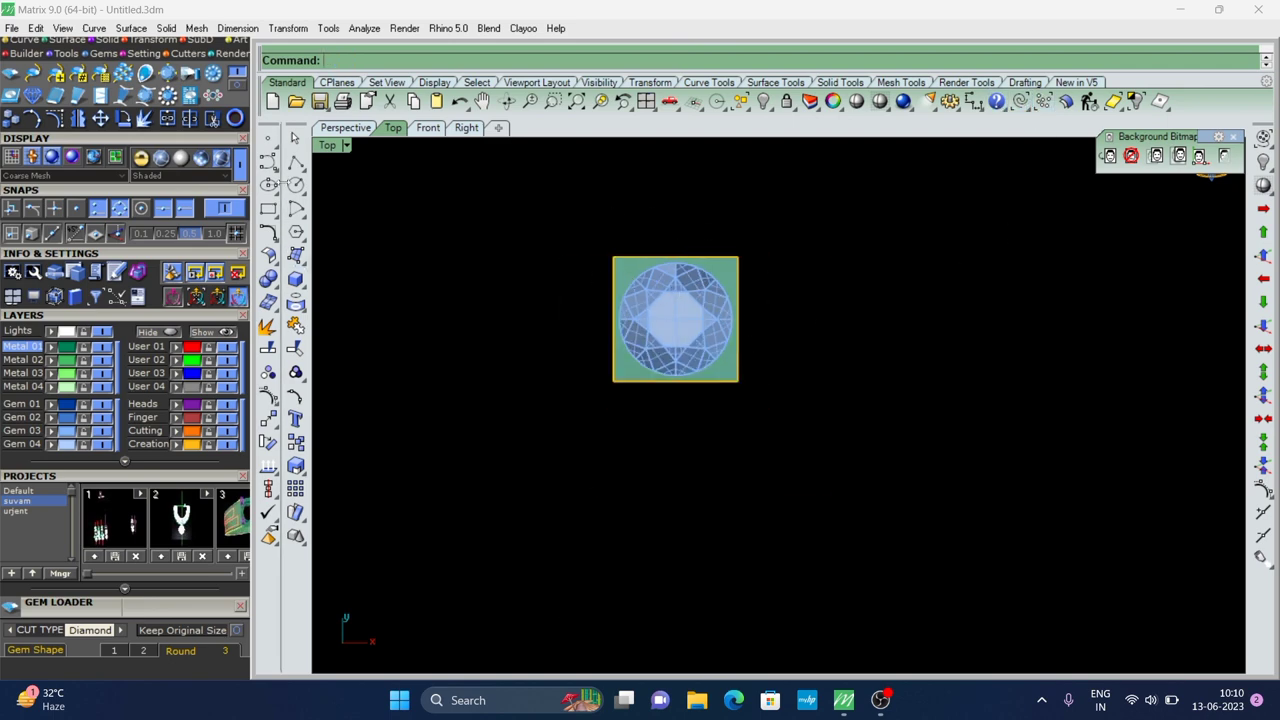
click(222, 158)
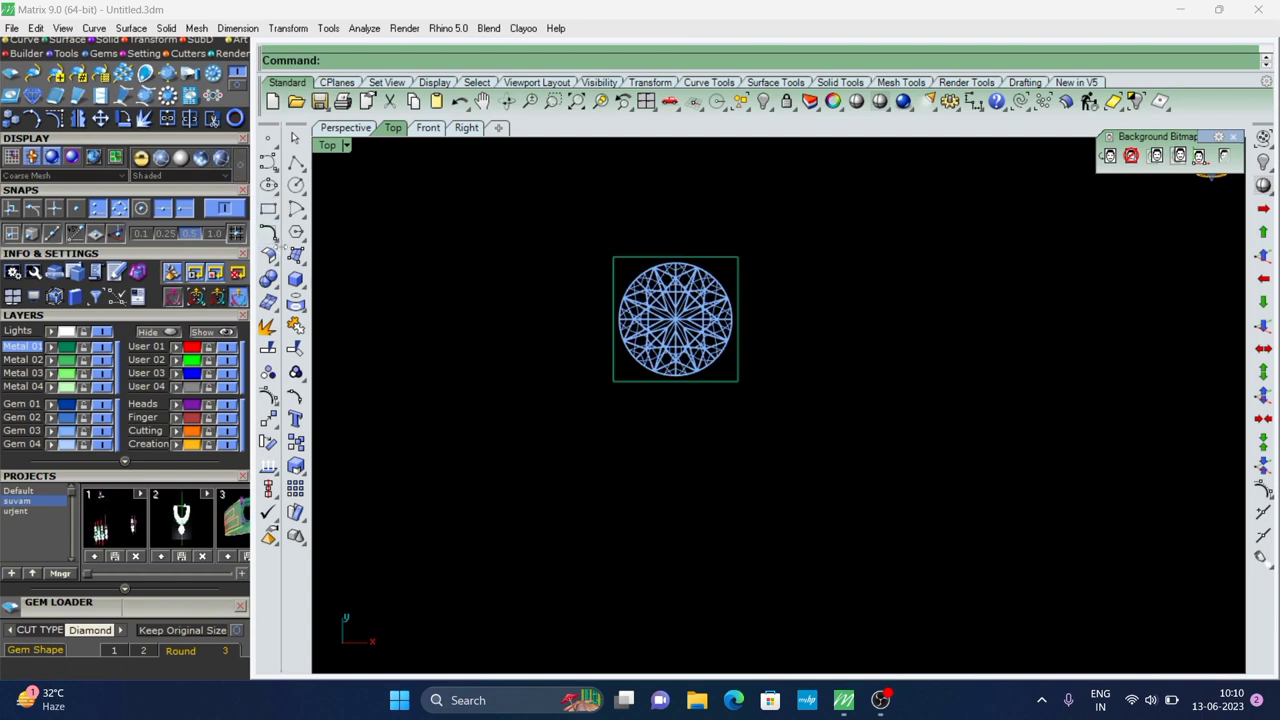
Draw a larger centre-corner square on the gem centre, outside the existing plate
click(320, 215)
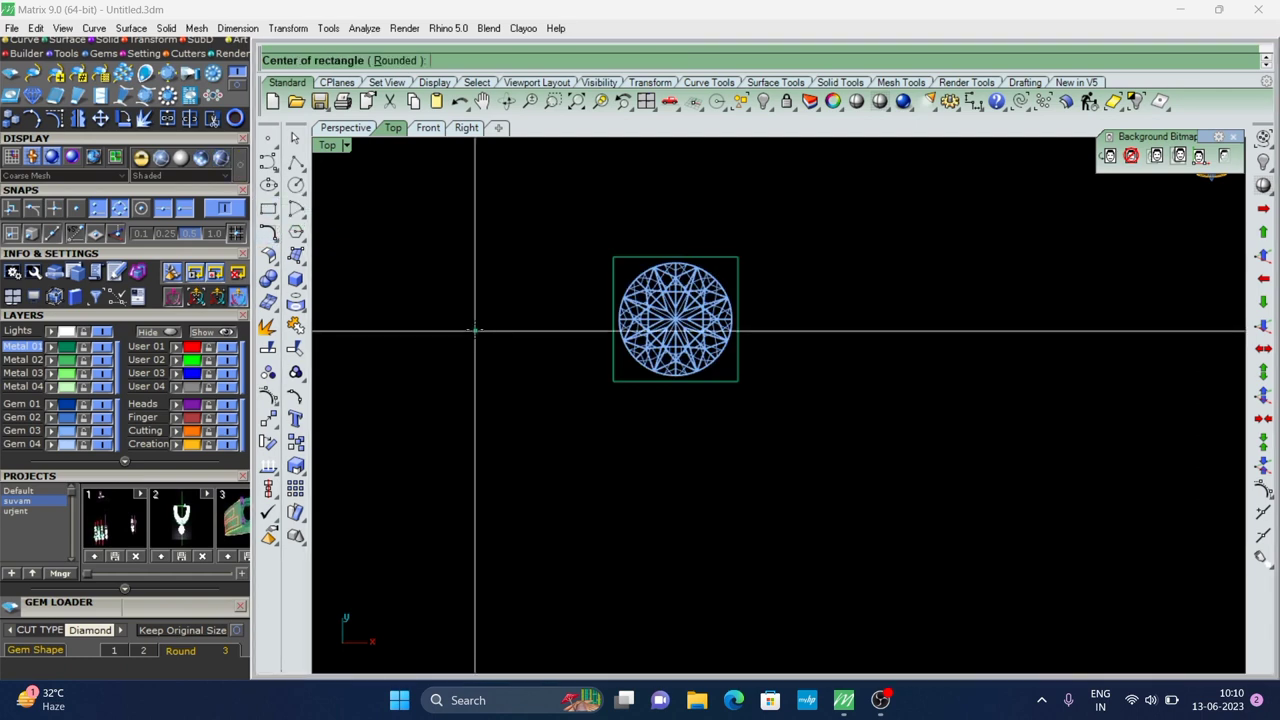
click(676, 318)
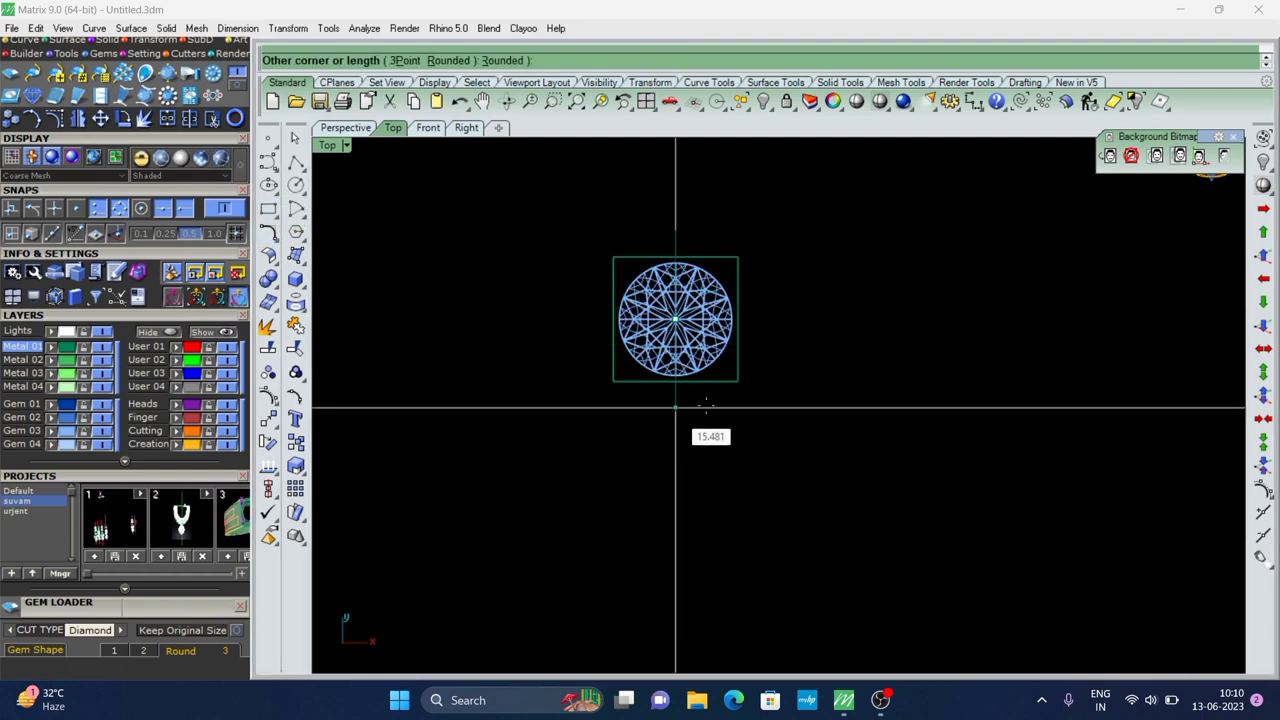
click(776, 397)
scroll(690, 320, down, 5)
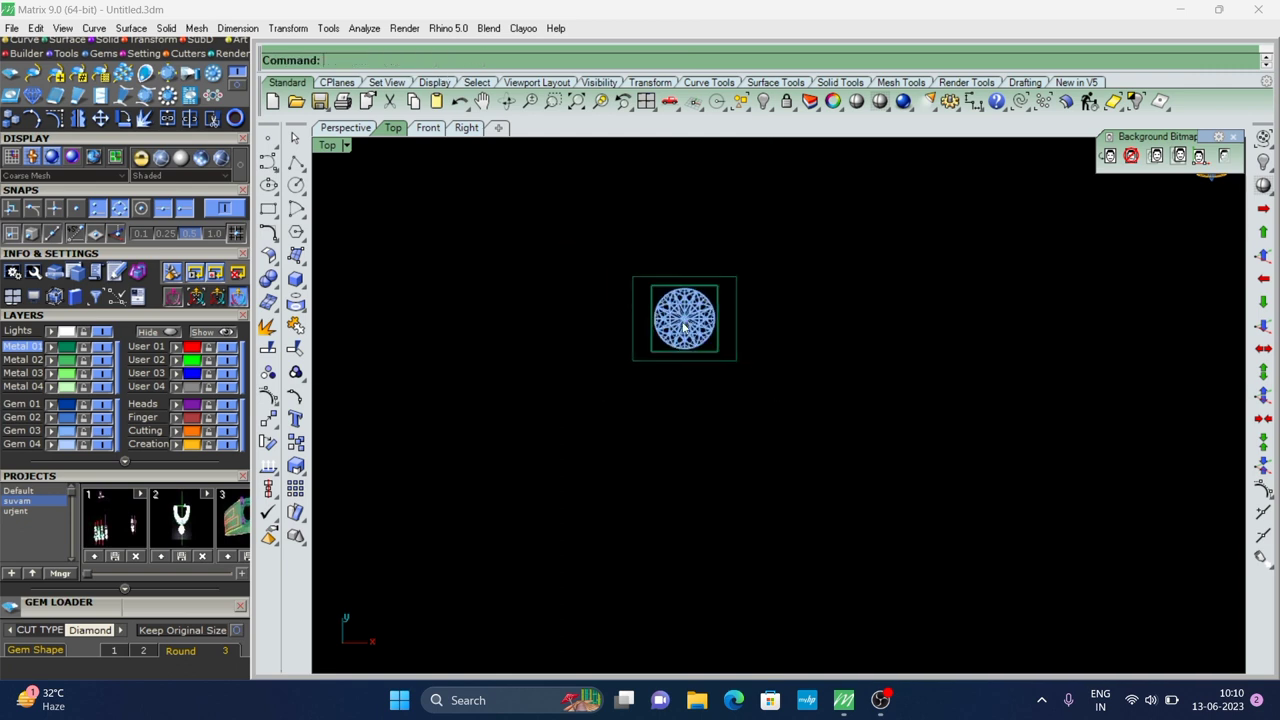
scroll(133, 140, up, 3)
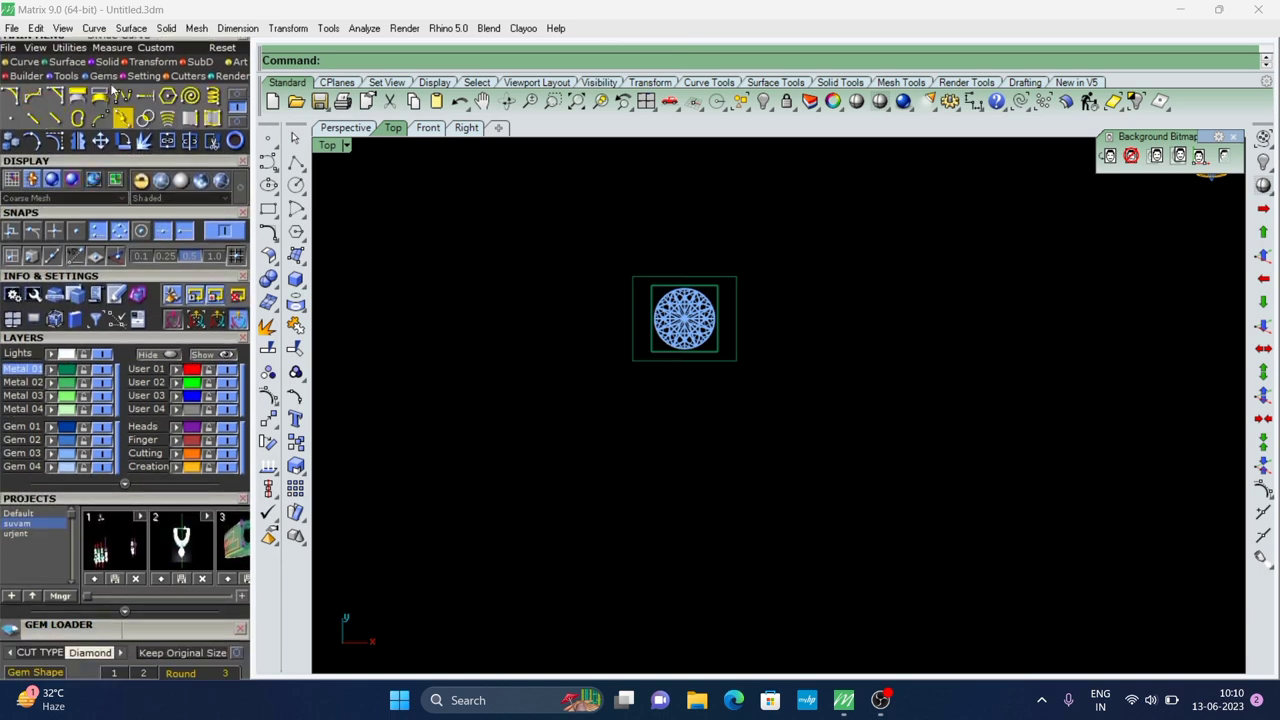
Try chamfering a corner of the outer square with a 0.25 chamfer distance
click(58, 95)
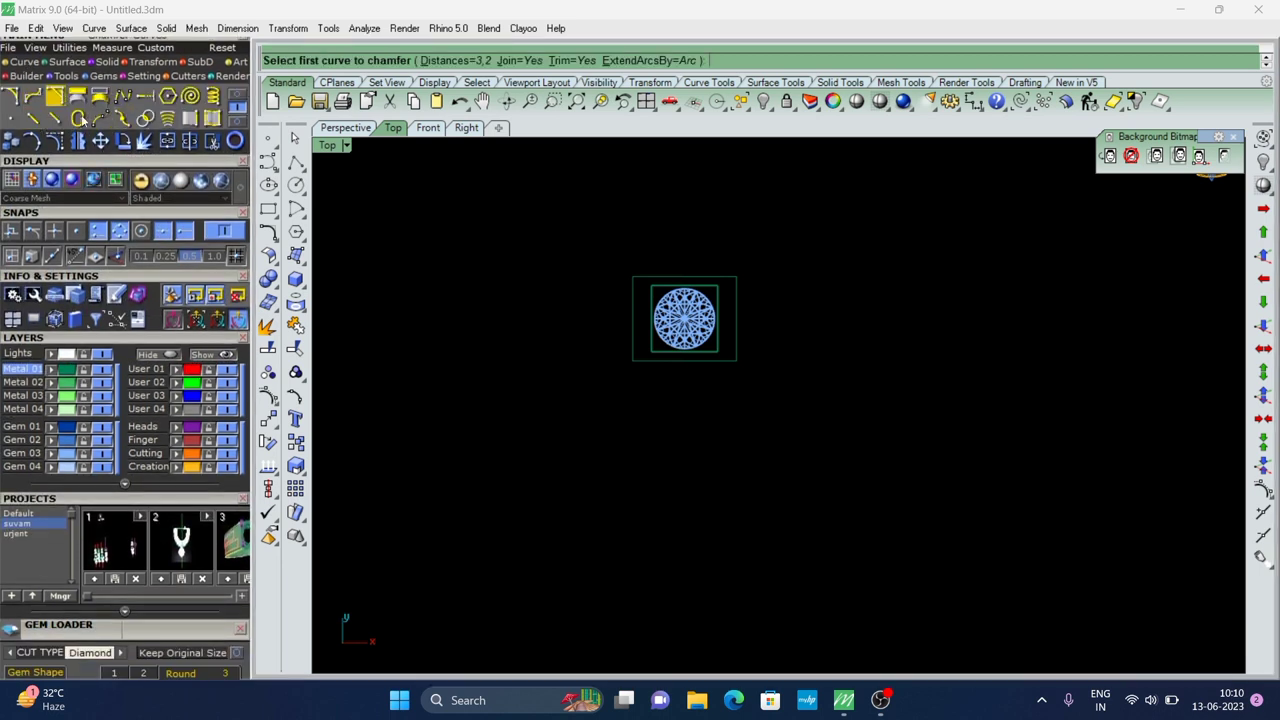
click(468, 61)
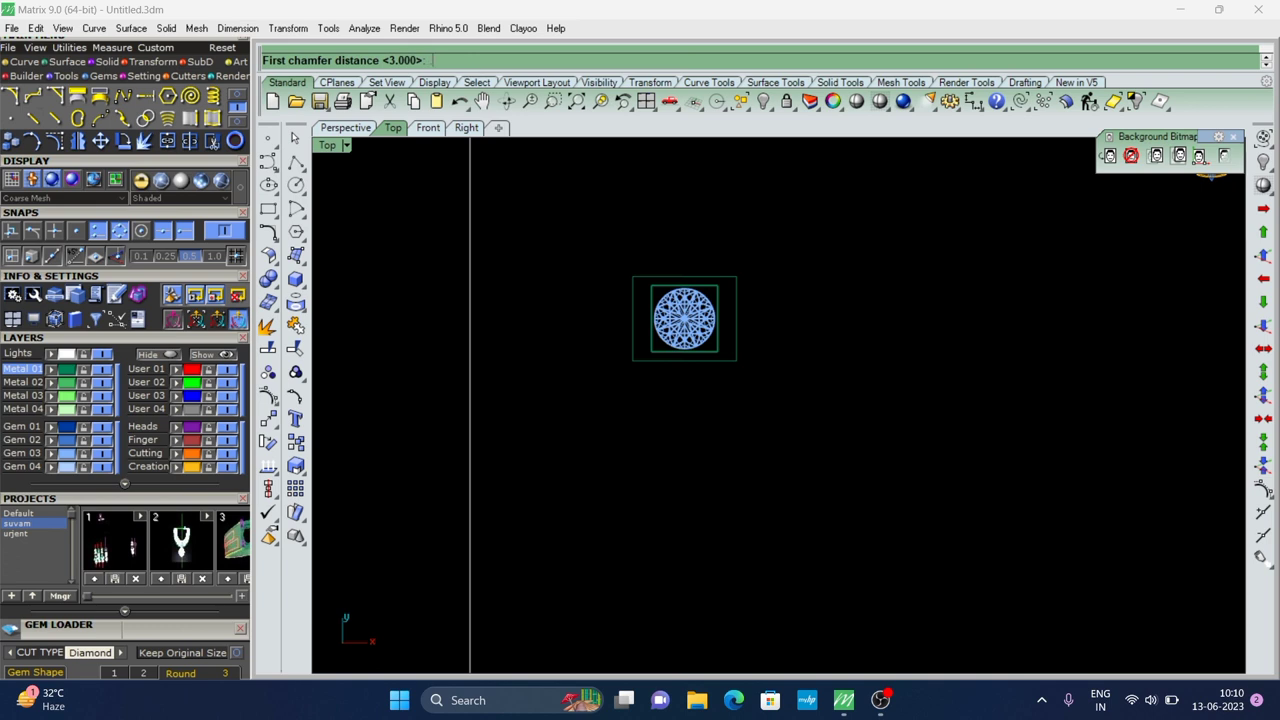
text(0.25)
key(Return)
key(Return)
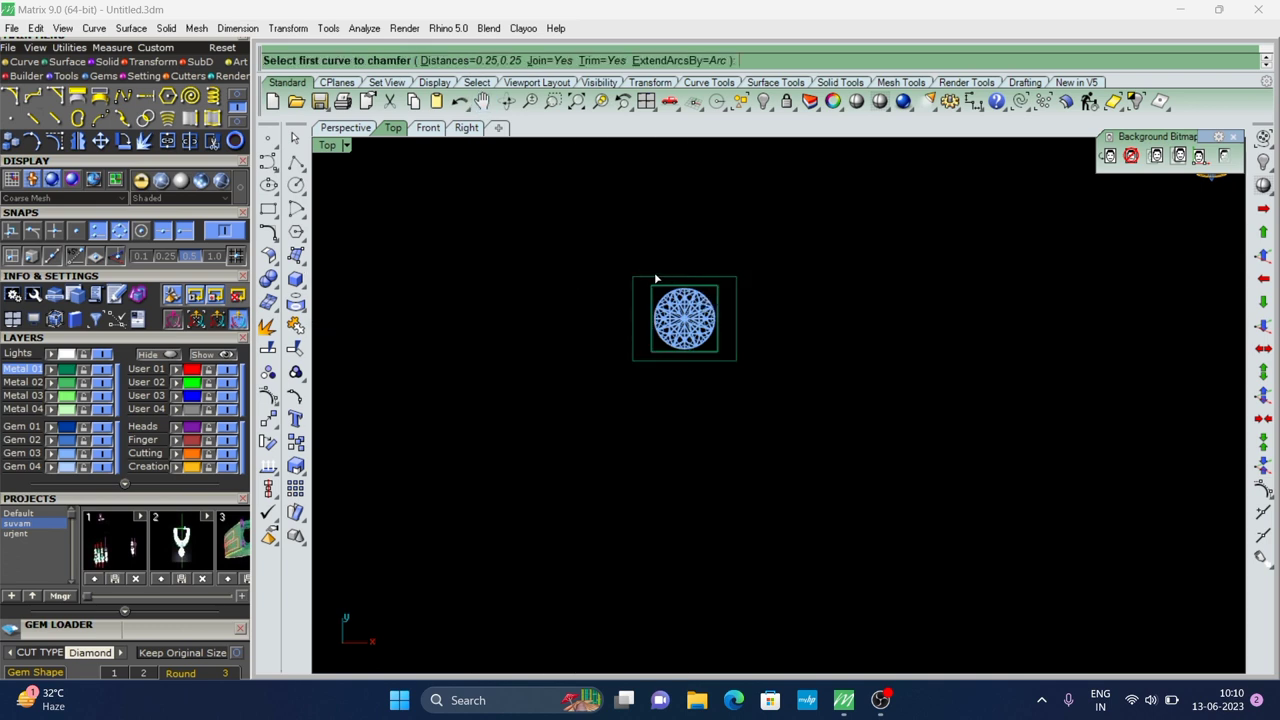
click(642, 279)
click(635, 305)
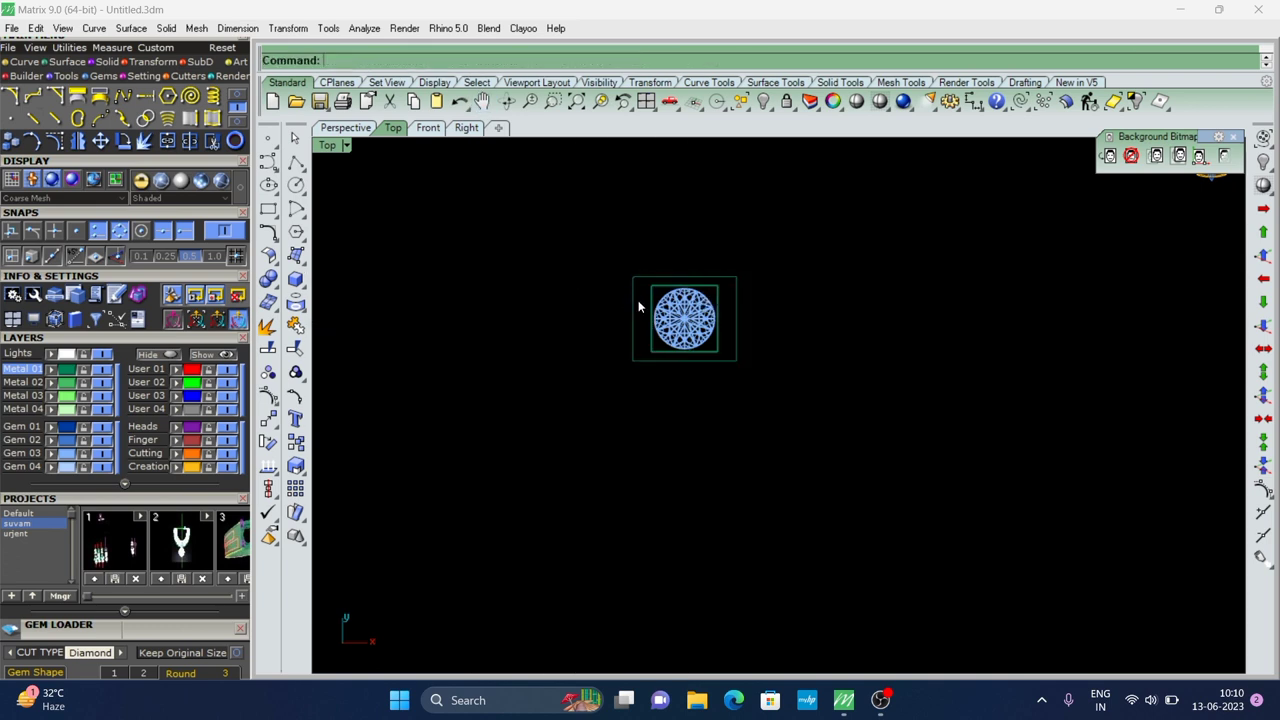
scroll(642, 286, up, 2)
click(636, 290)
key(Return)
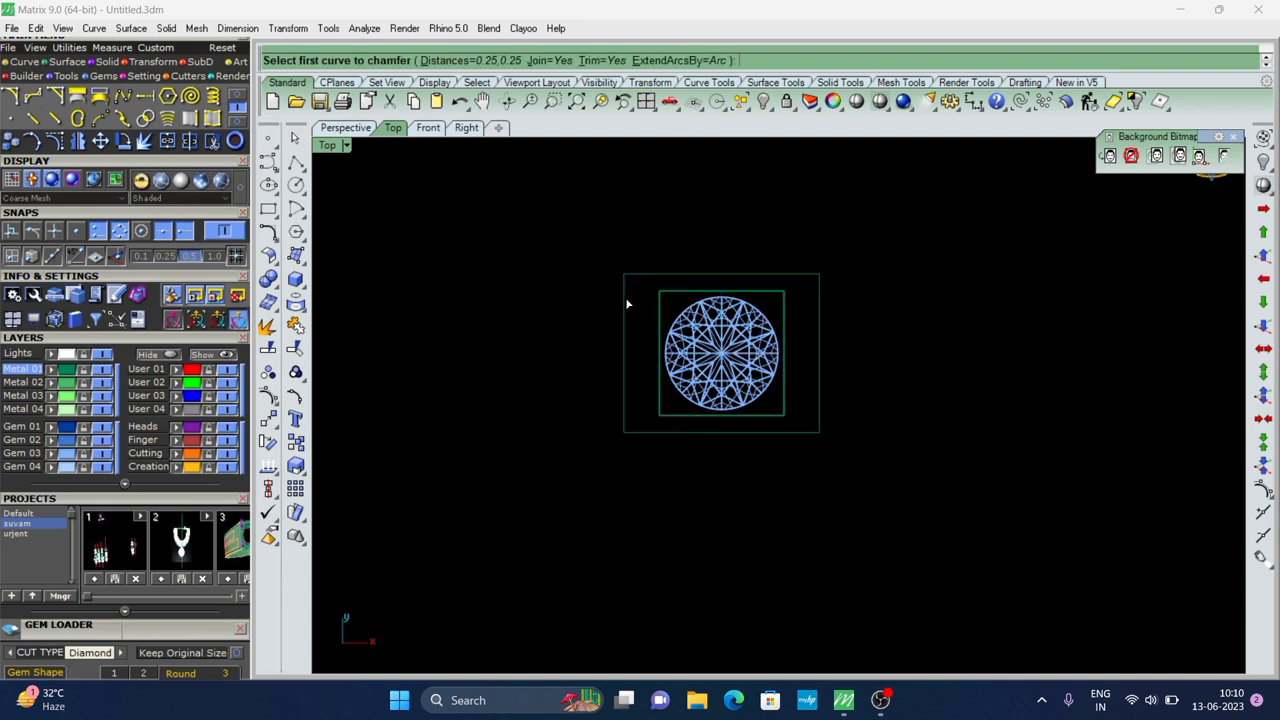
click(625, 297)
click(660, 278)
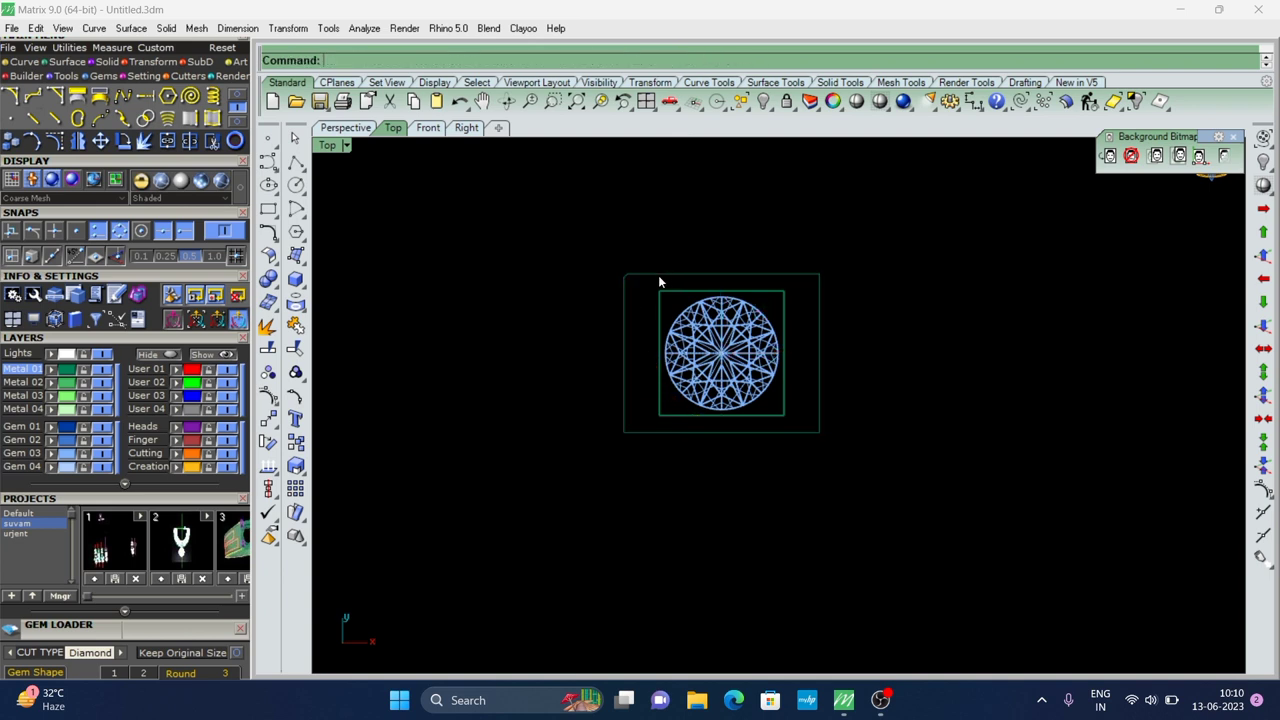
click(647, 274)
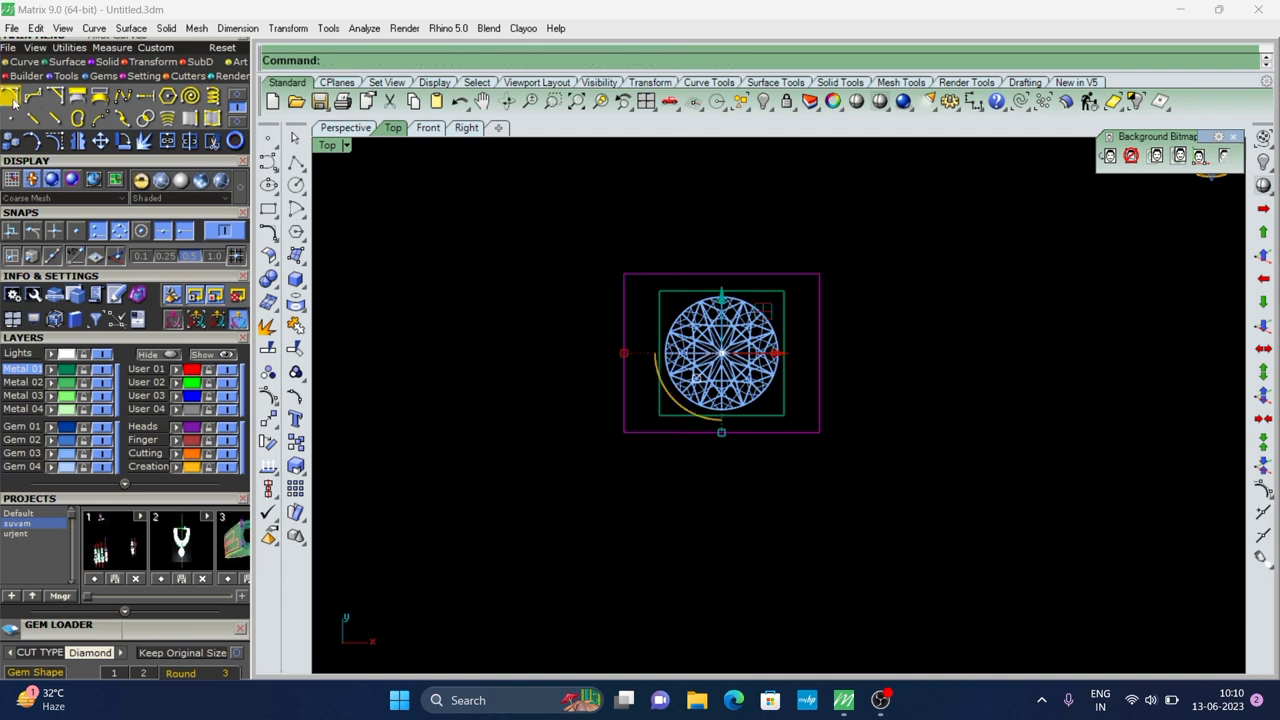
Restart Chamfer with both chamfer distances set to 2.5
click(12, 97)
click(73, 96)
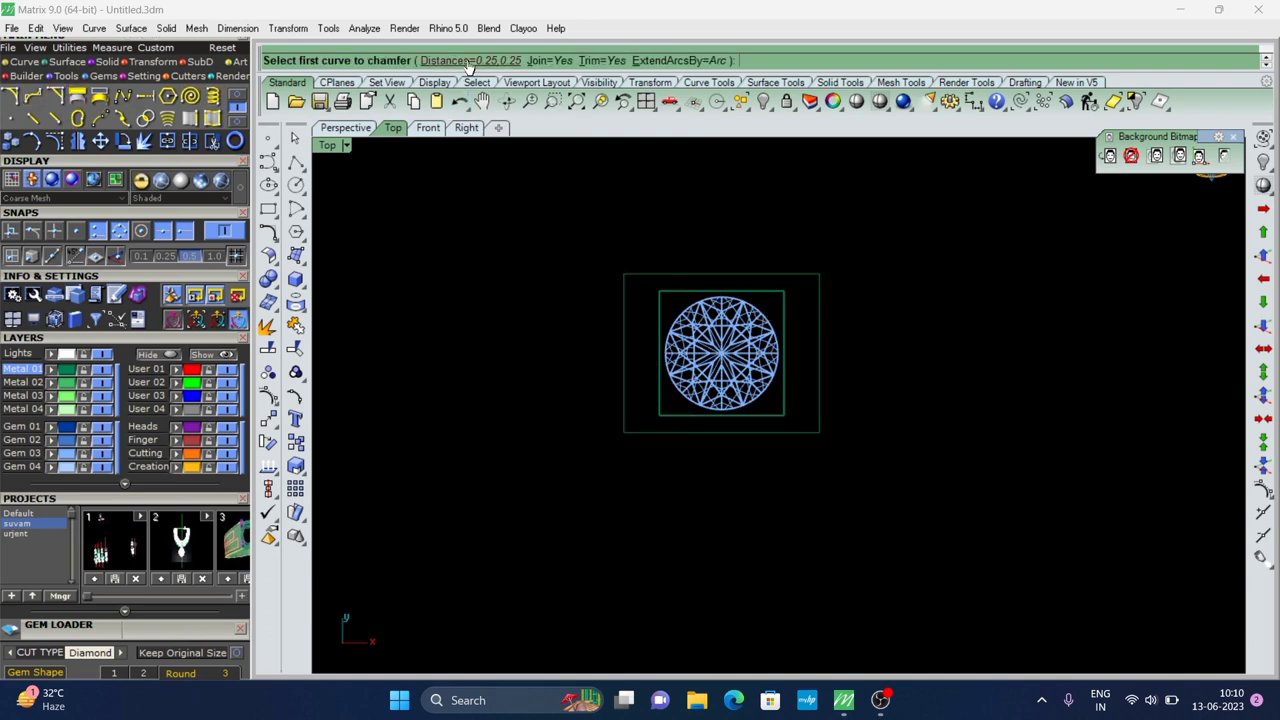
click(478, 62)
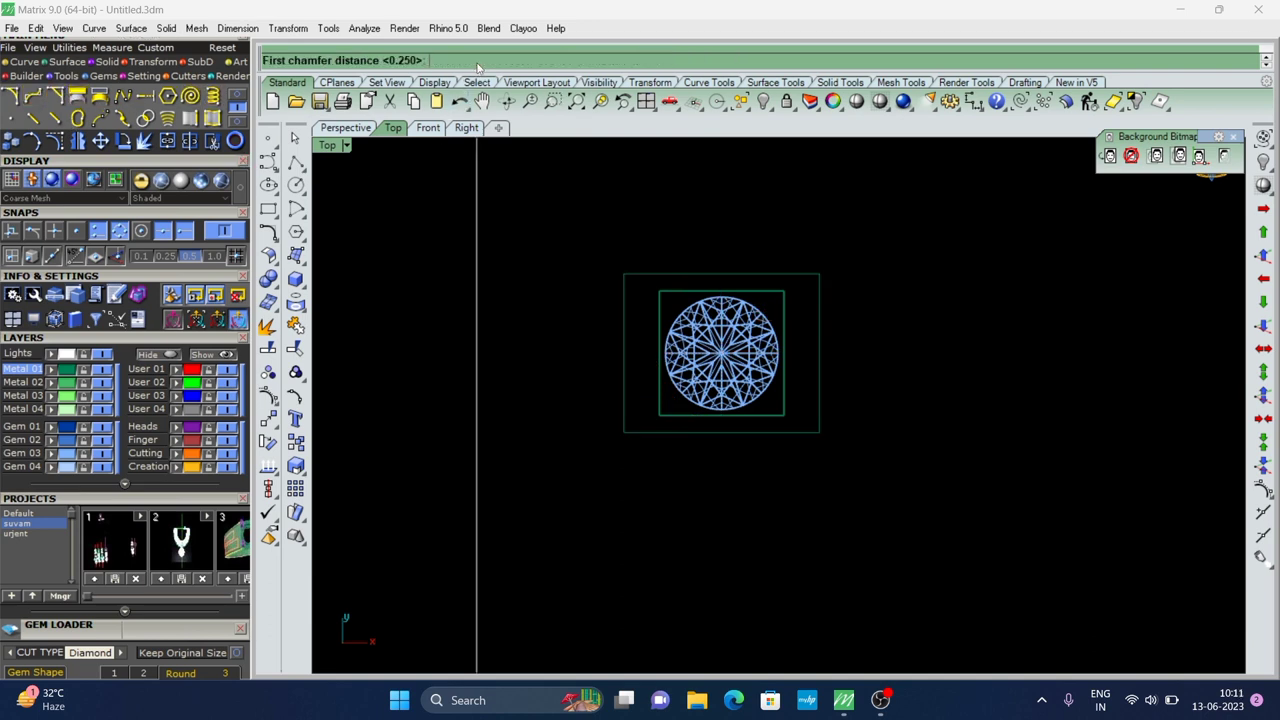
text(2.5)
key(Return)
scroll(628, 306, up, 2)
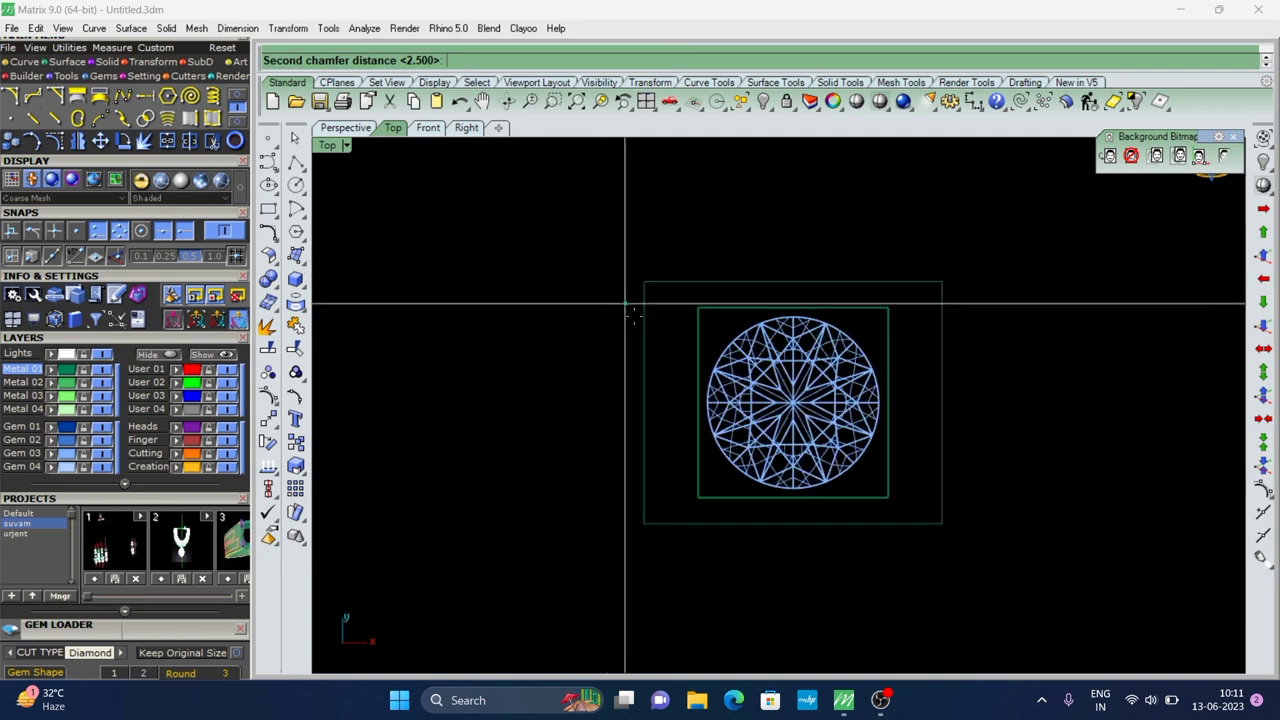
key(Return)
Chamfer the rectangle's top-left and bottom-left corners
click(645, 320)
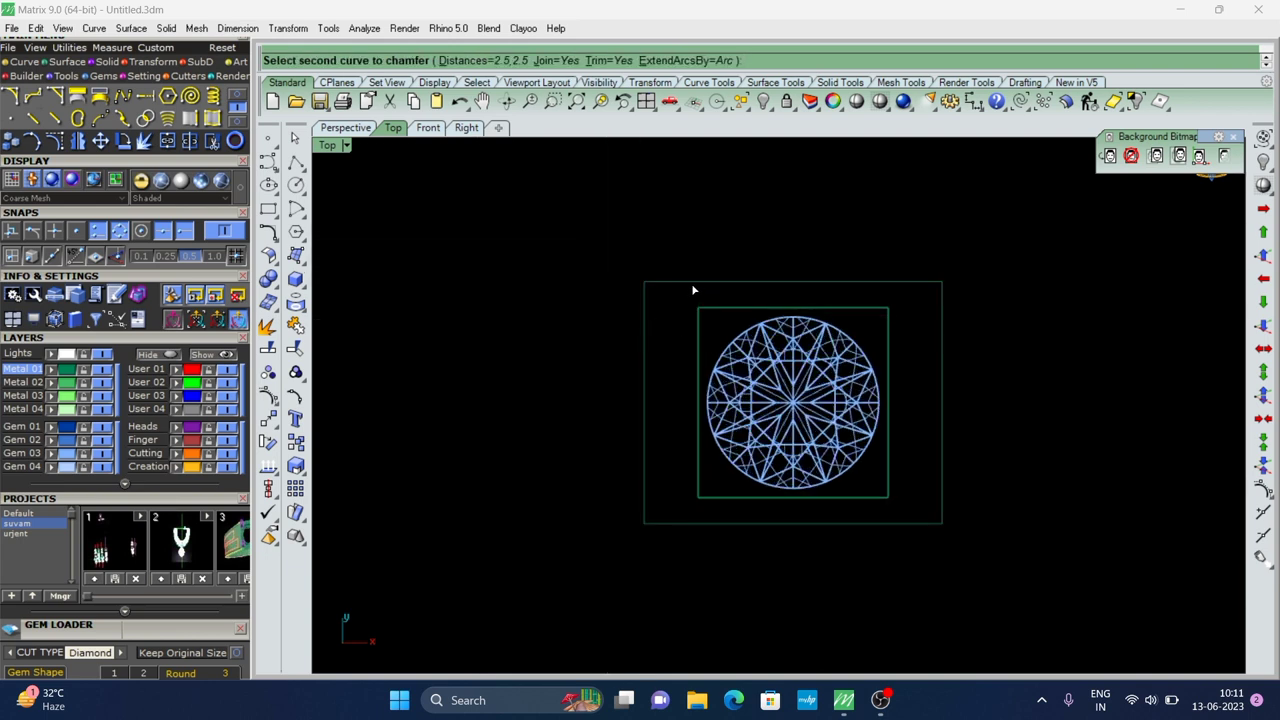
click(693, 290)
key(Return)
click(646, 468)
click(685, 523)
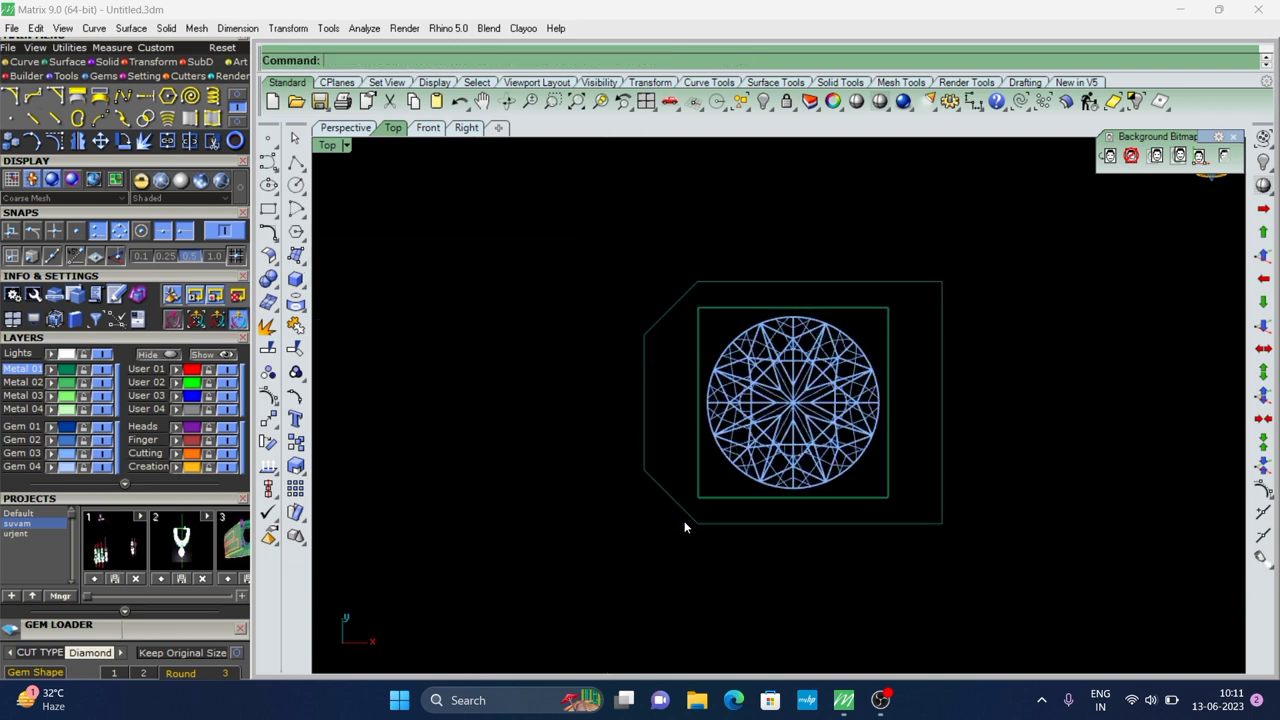
Chamfer the top-right and bottom-right corners, completing the octagon outline
key(Return)
click(917, 283)
click(941, 335)
scroll(875, 394, down, 2)
key(Return)
click(874, 429)
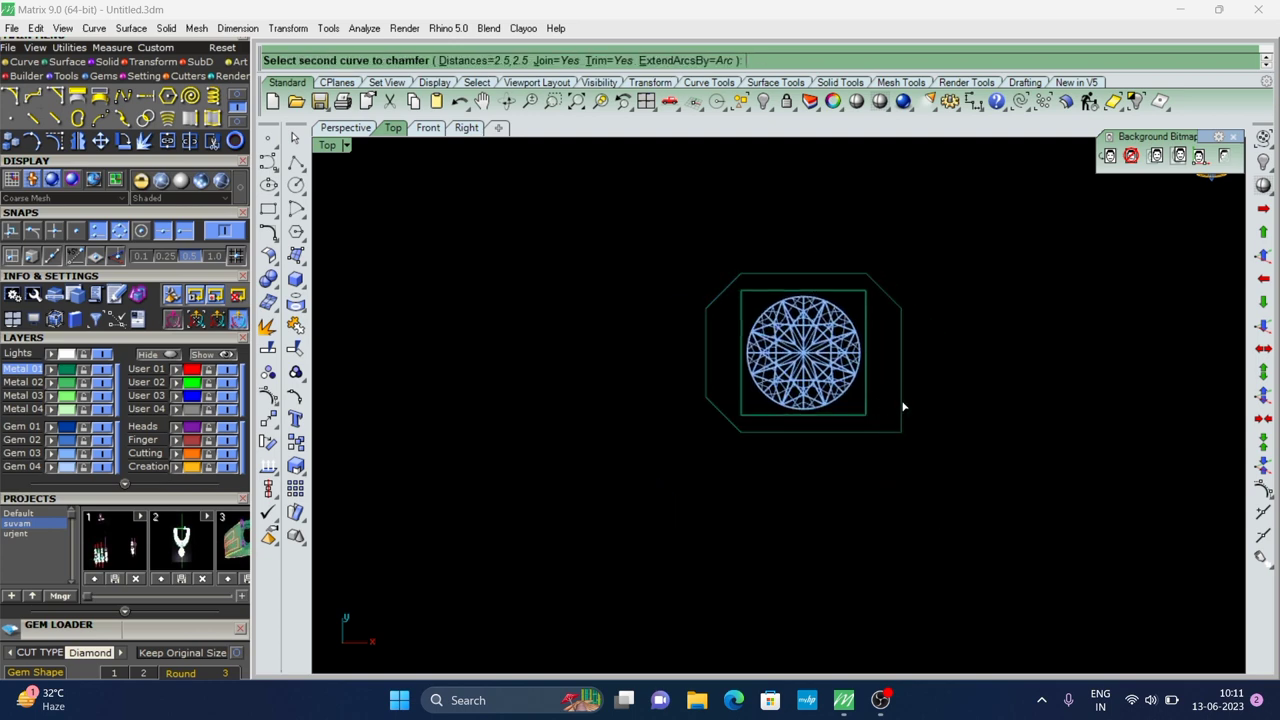
click(902, 406)
scroll(744, 358, down, 2)
key(Return)
key(Escape)
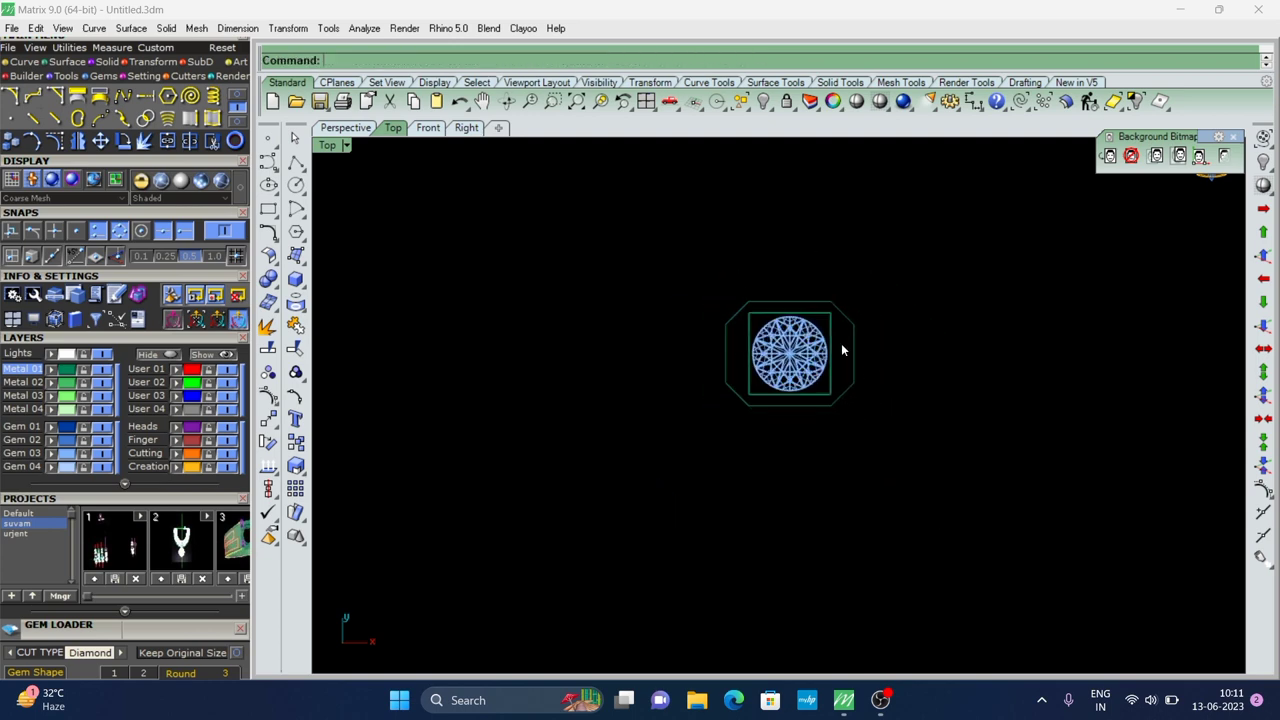
Select the octagon outline and try entering an exact offset for it
scroll(835, 335, down, 1)
scroll(813, 330, up, 1)
click(808, 346)
scroll(807, 345, up, 2)
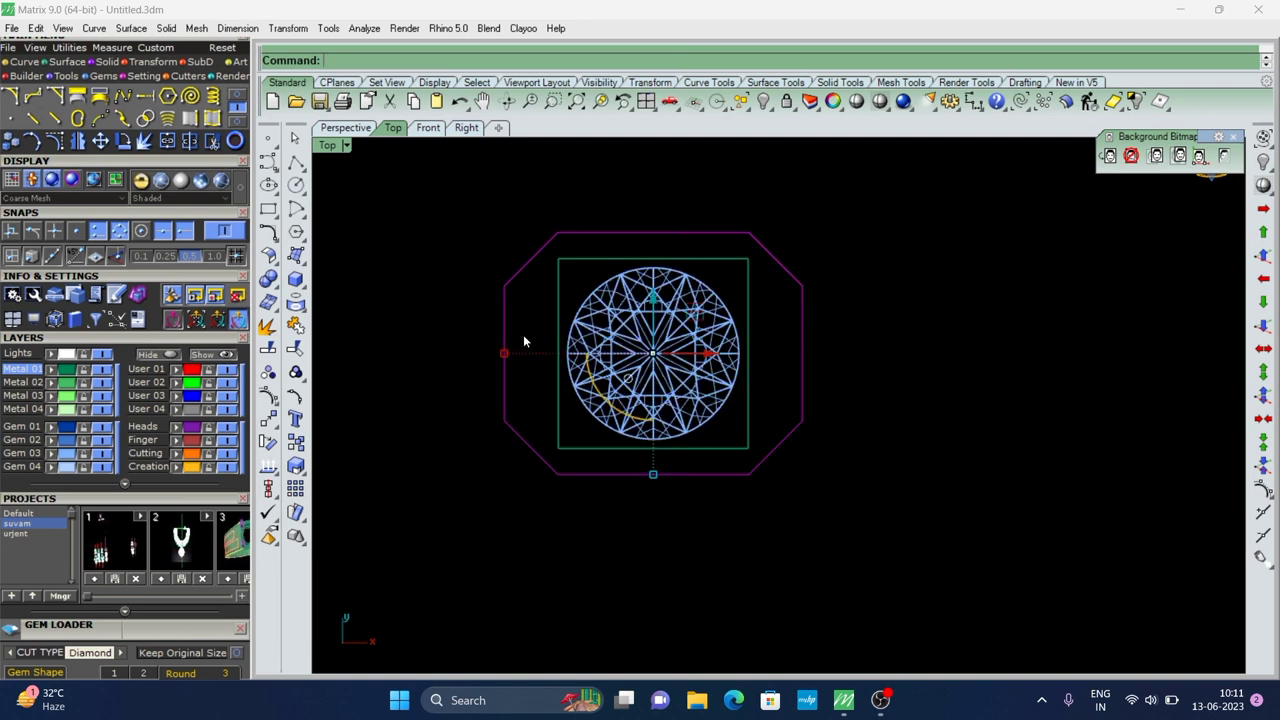
click(505, 356)
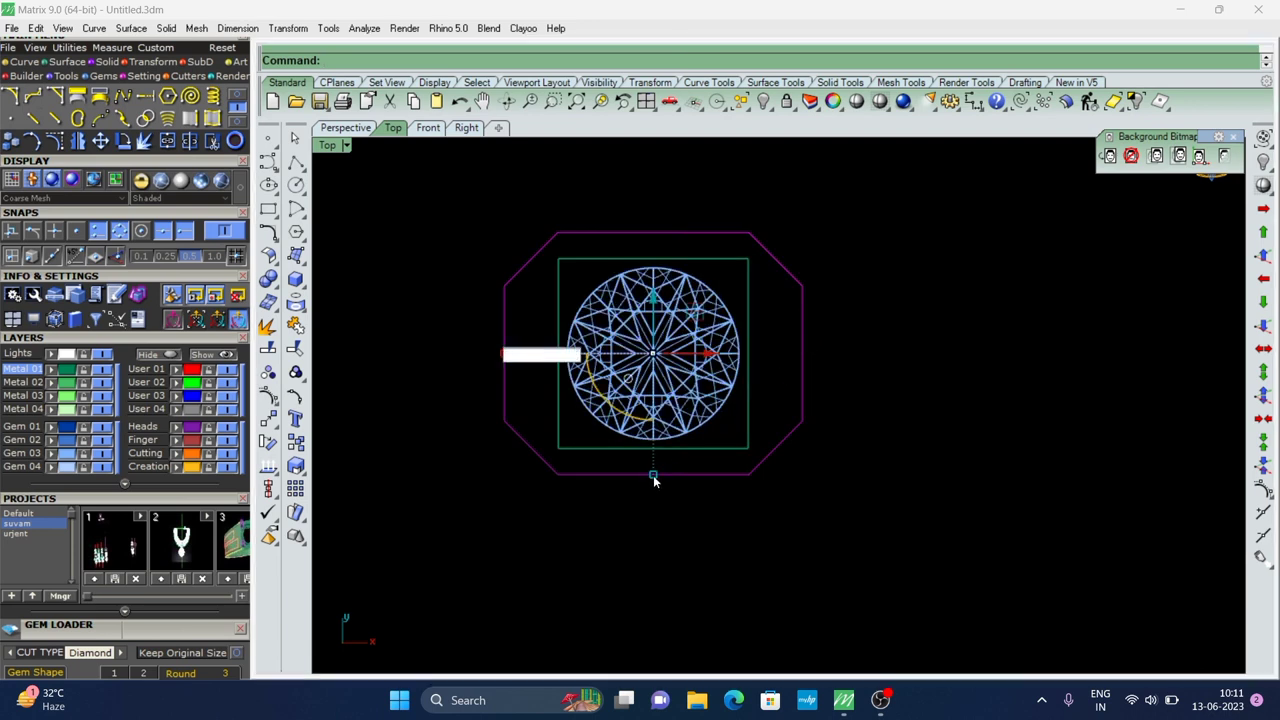
click(654, 472)
scroll(704, 326, down, 5)
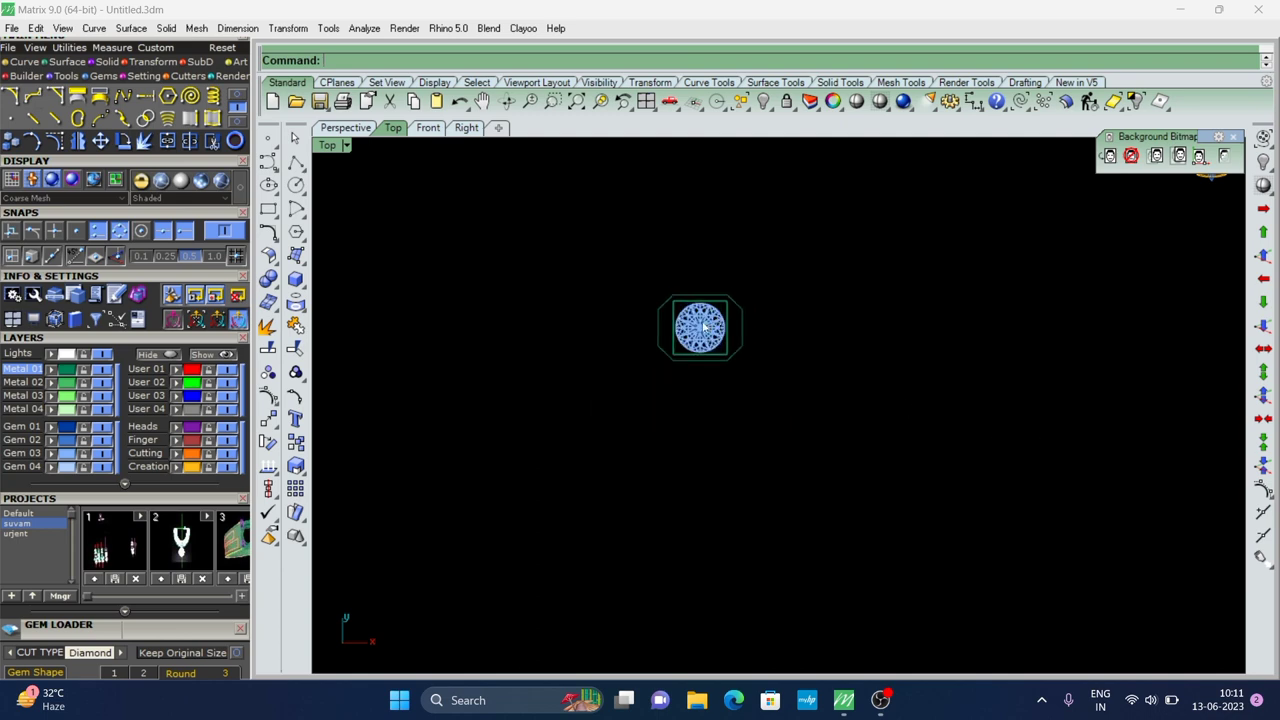
scroll(730, 322, up, 2)
scroll(745, 330, up, 1)
Narrow the octagon symmetrically from both sides with the gumball
click(585, 335)
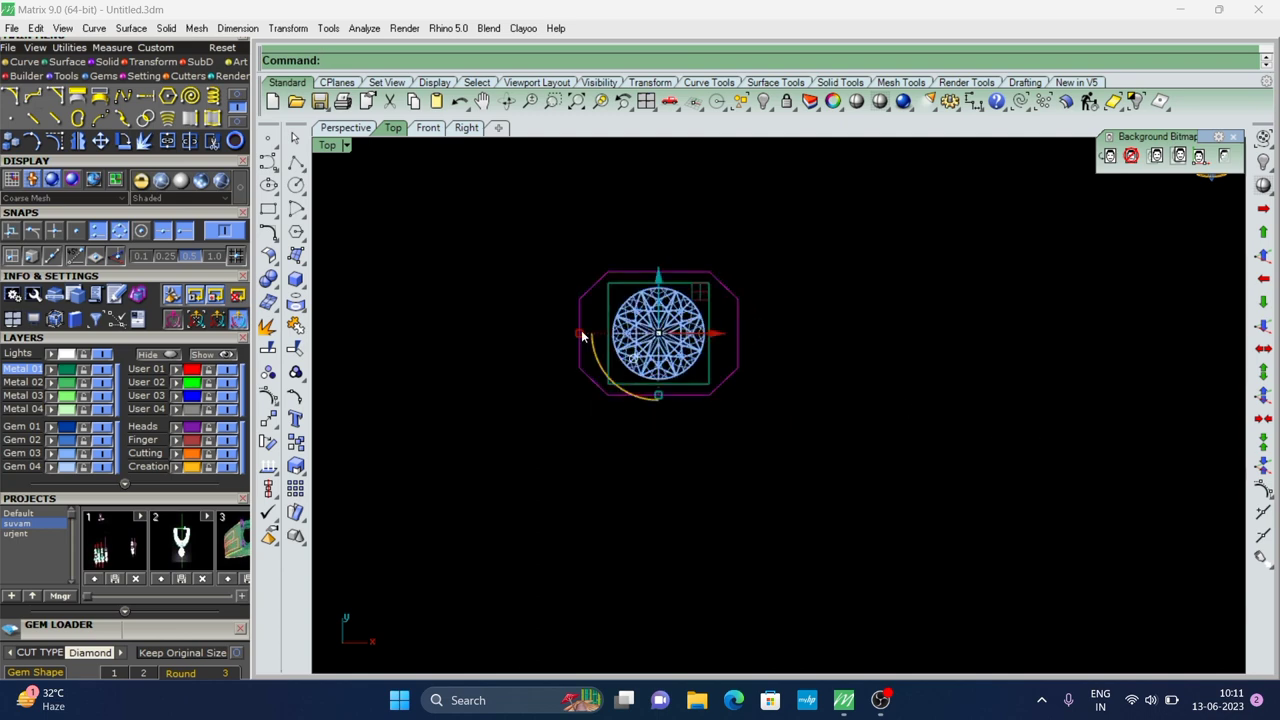
drag(582, 336, 587, 334)
scroll(794, 290, up, 1)
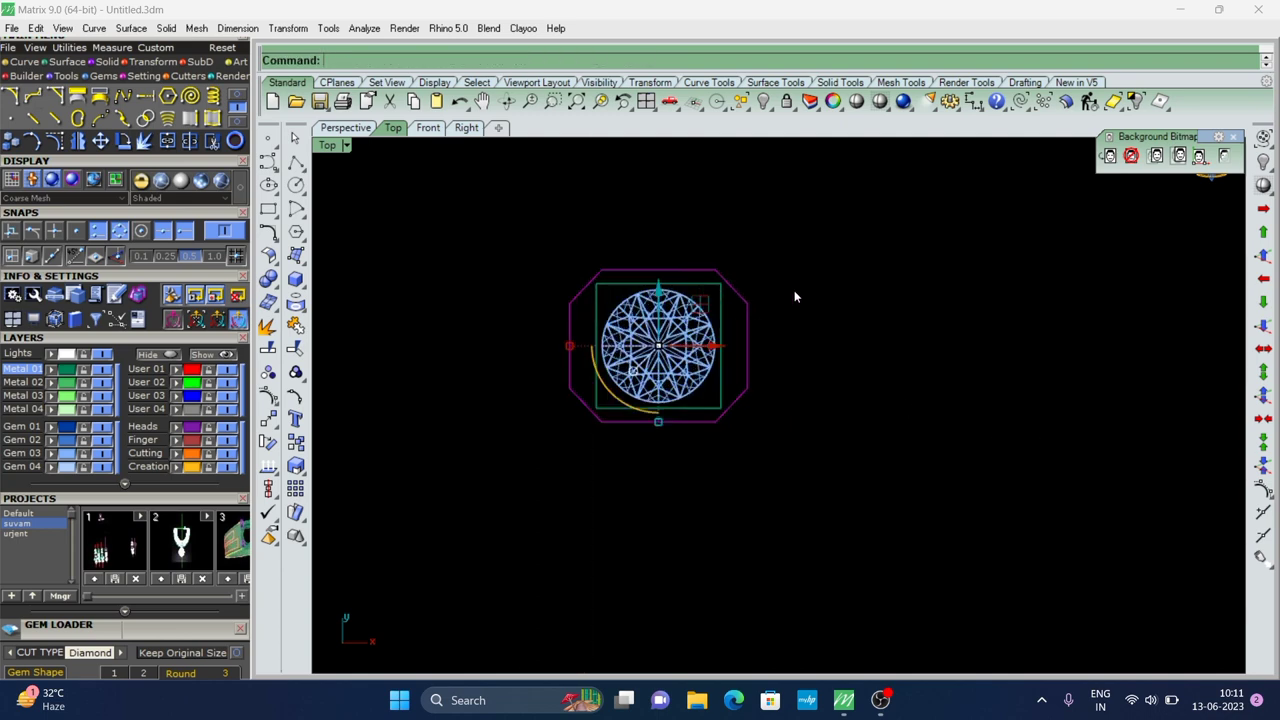
scroll(653, 273, down, 2)
key(Escape)
scroll(684, 292, up, 1)
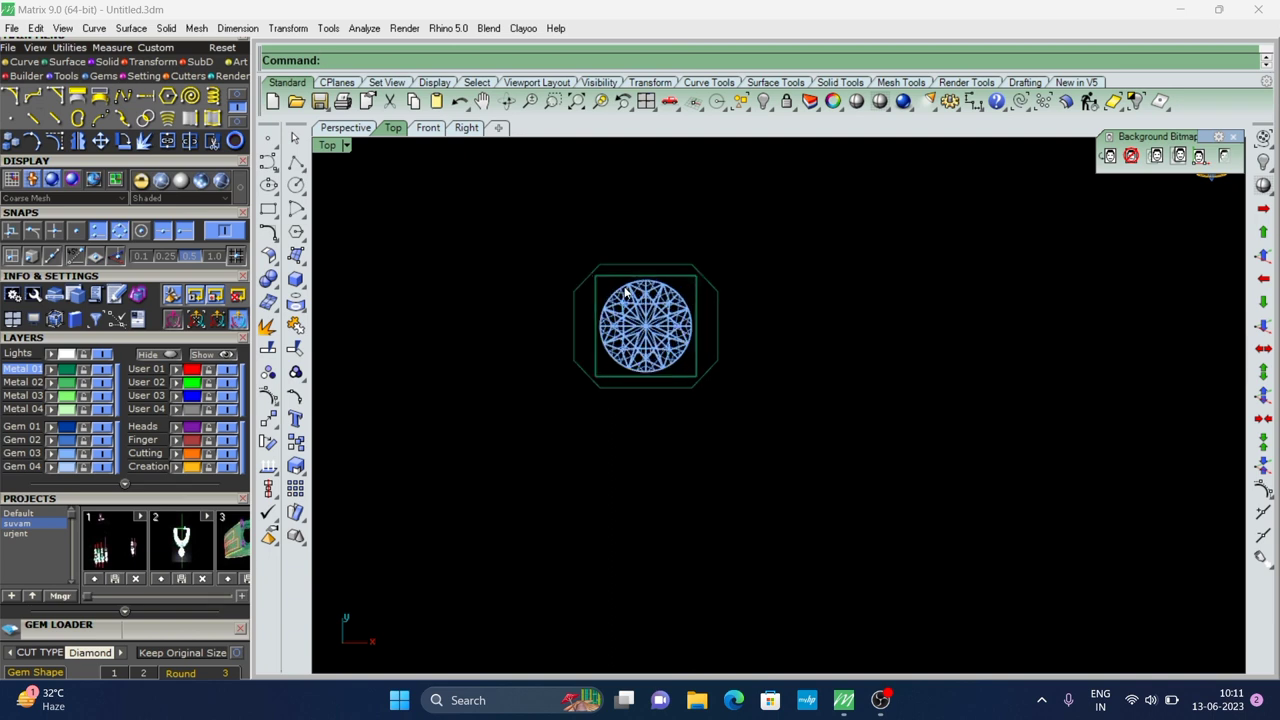
scroll(625, 292, down, 2)
scroll(671, 286, up, 1)
Patch the octagon outline into a flat surface
click(675, 276)
scroll(675, 276, down, 1)
key(Escape)
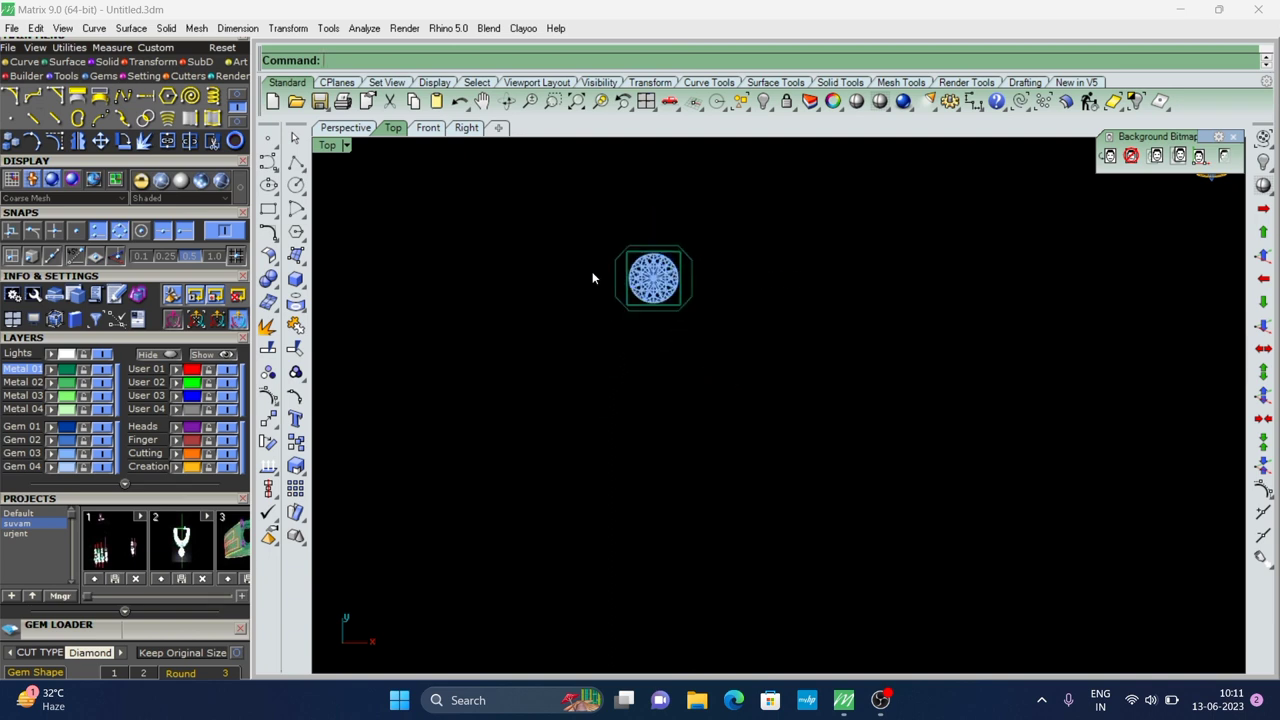
scroll(645, 244, up, 1)
click(671, 247)
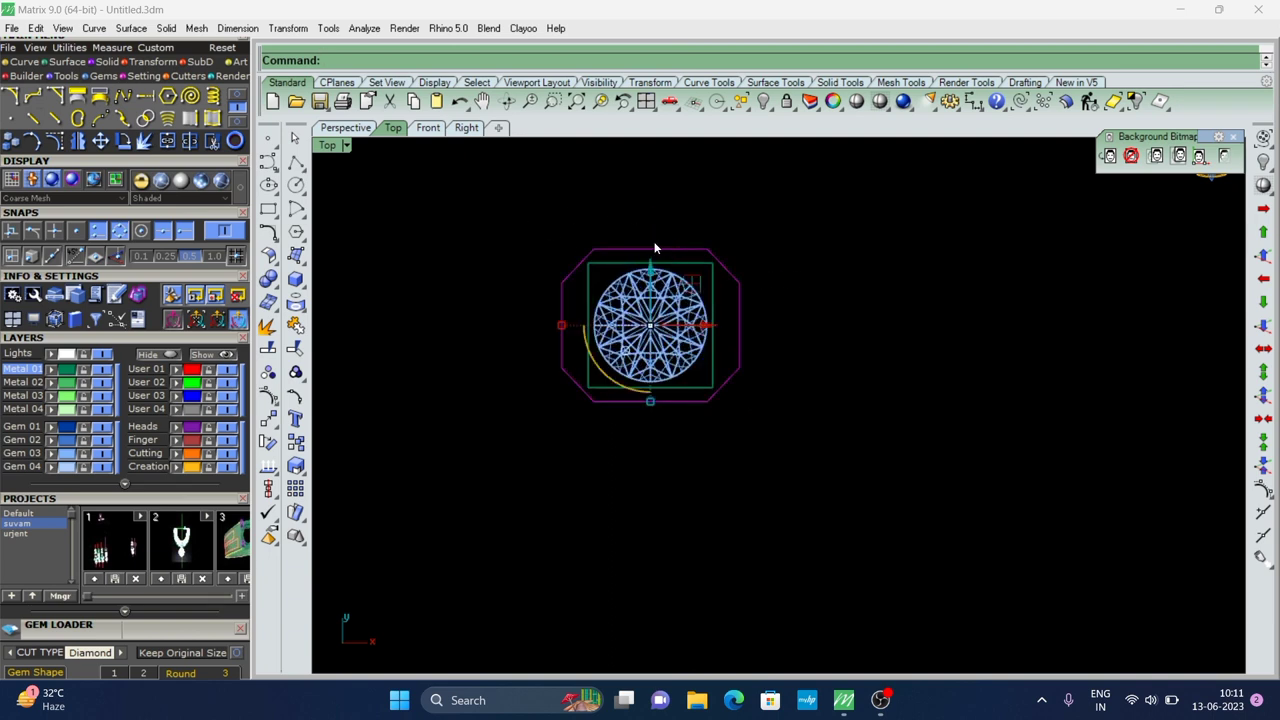
text(Patch)
key(Return)
key(Return)
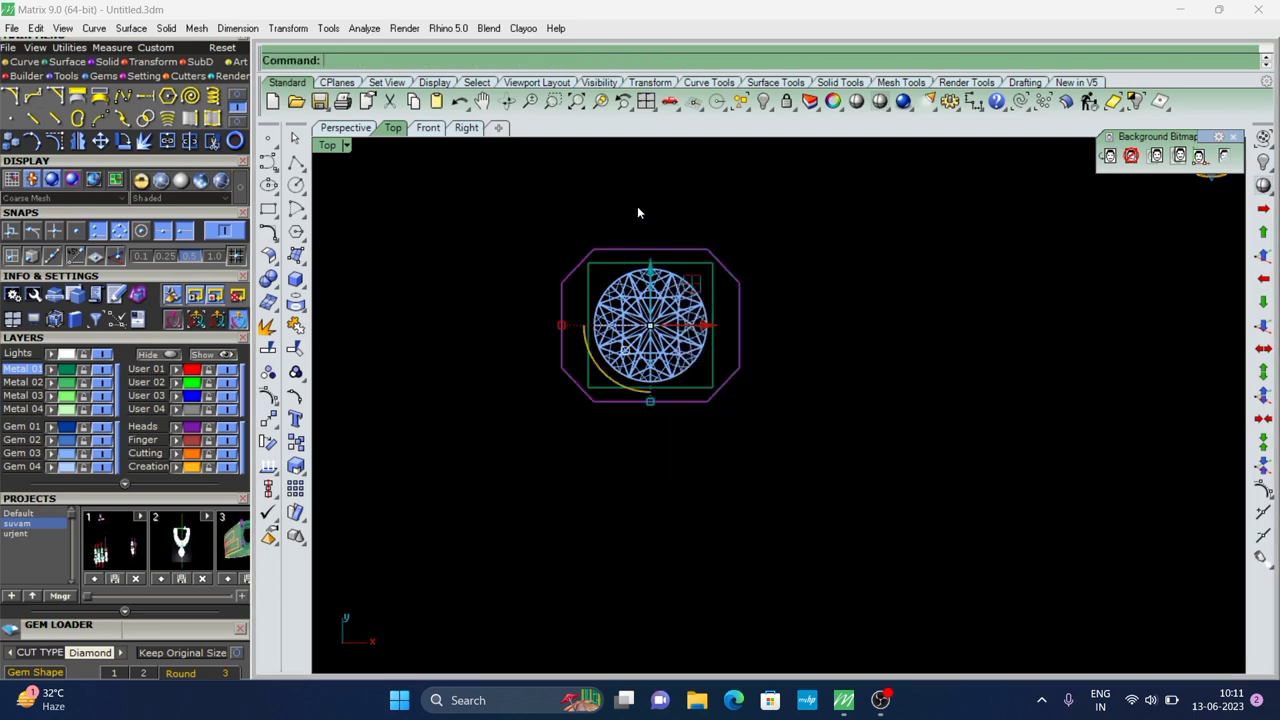
Delete the octagon patch surface in the Perspective view
click(340, 130)
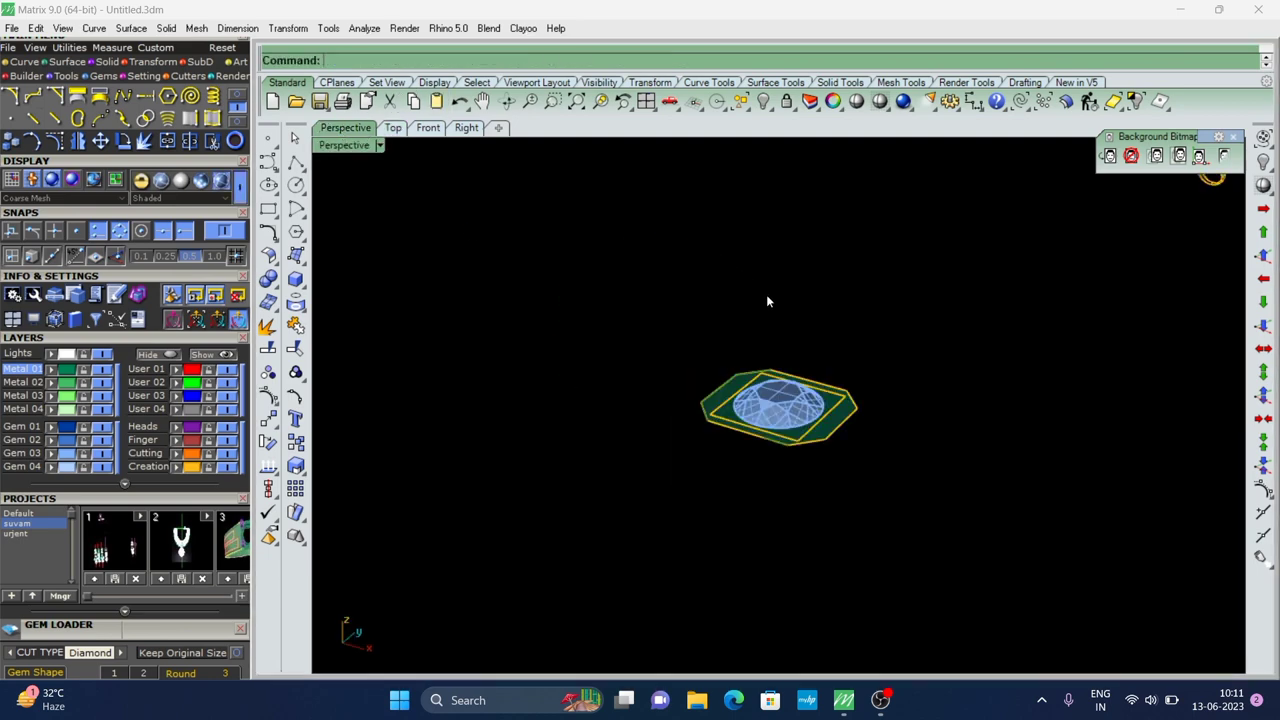
scroll(659, 408, up, 1)
right_drag(659, 408, 707, 485)
scroll(707, 485, up, 1)
click(707, 485)
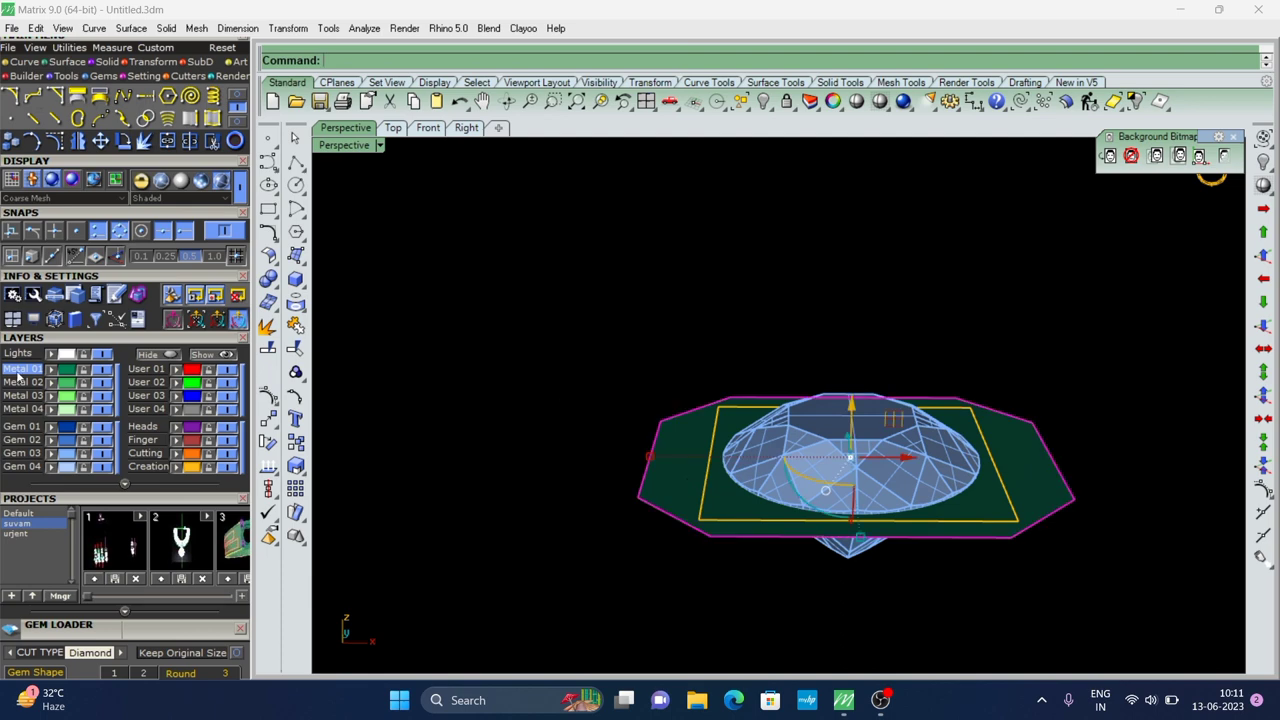
click(104, 383)
scroll(604, 470, down, 2)
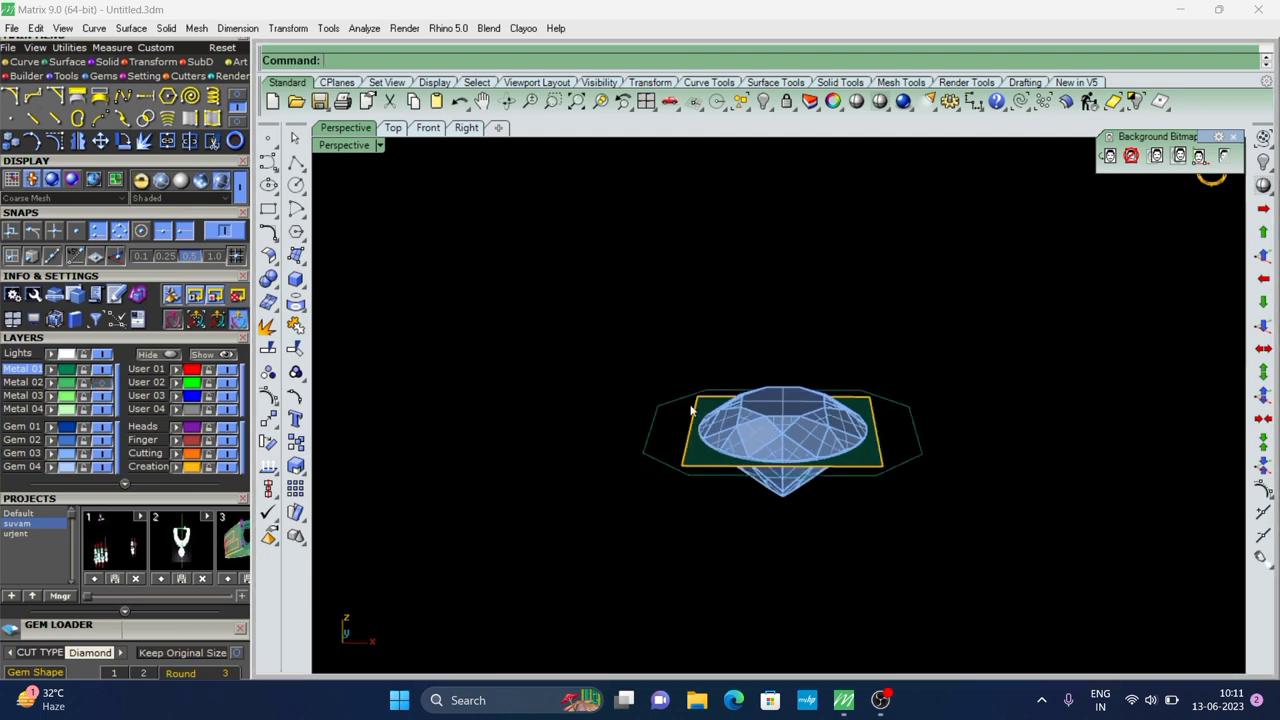
key(Delete)
scroll(724, 447, up, 2)
Extrude the flat plane under the gem into a slab with the default distance
click(614, 457)
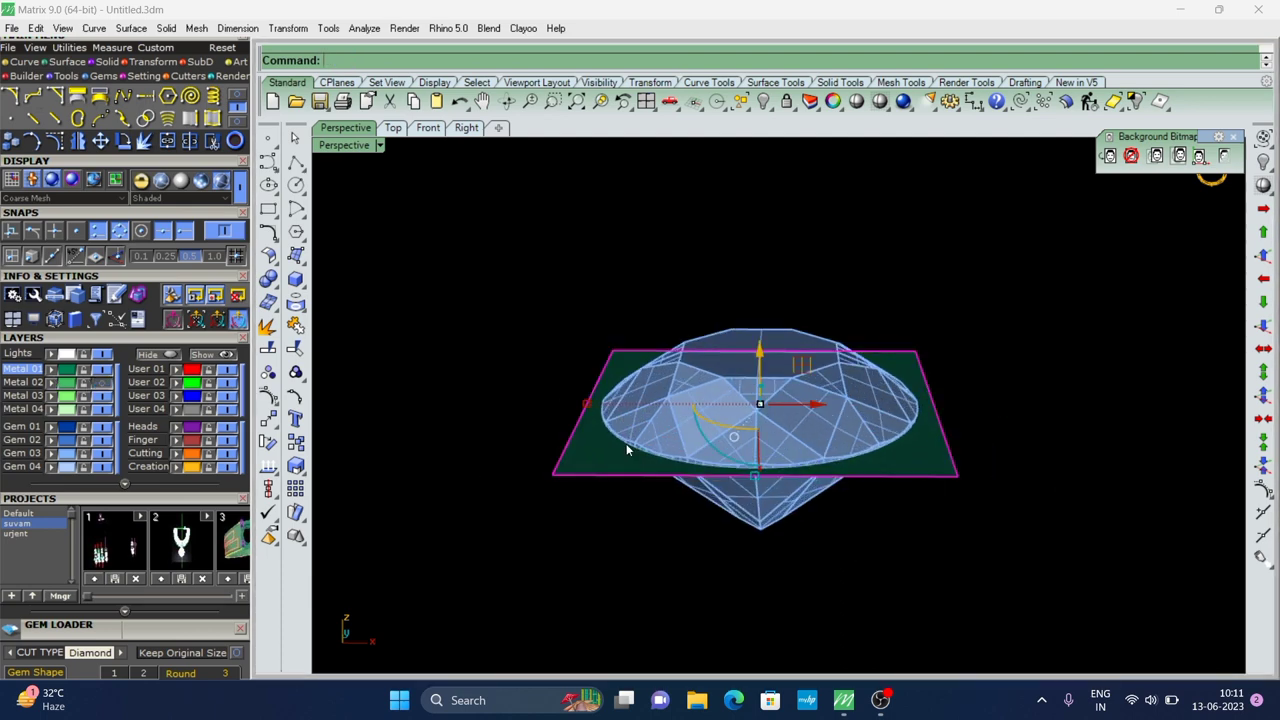
text(ex)
key(Return)
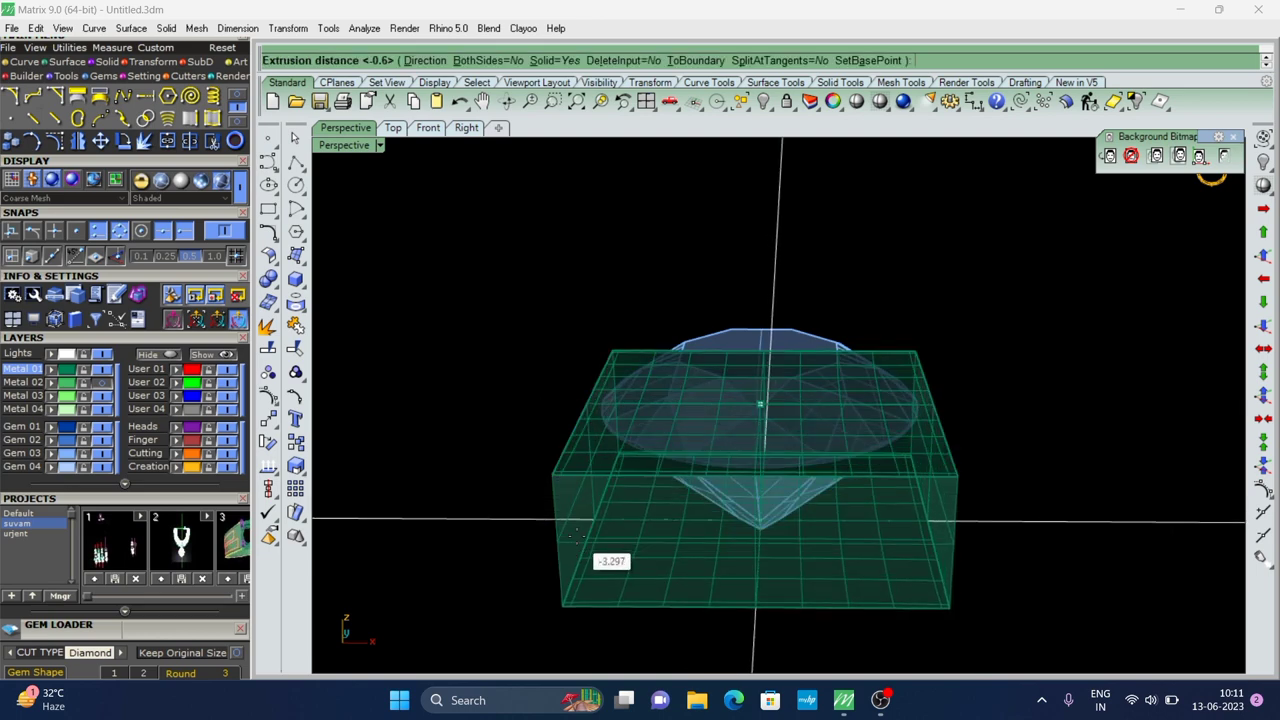
key(Return)
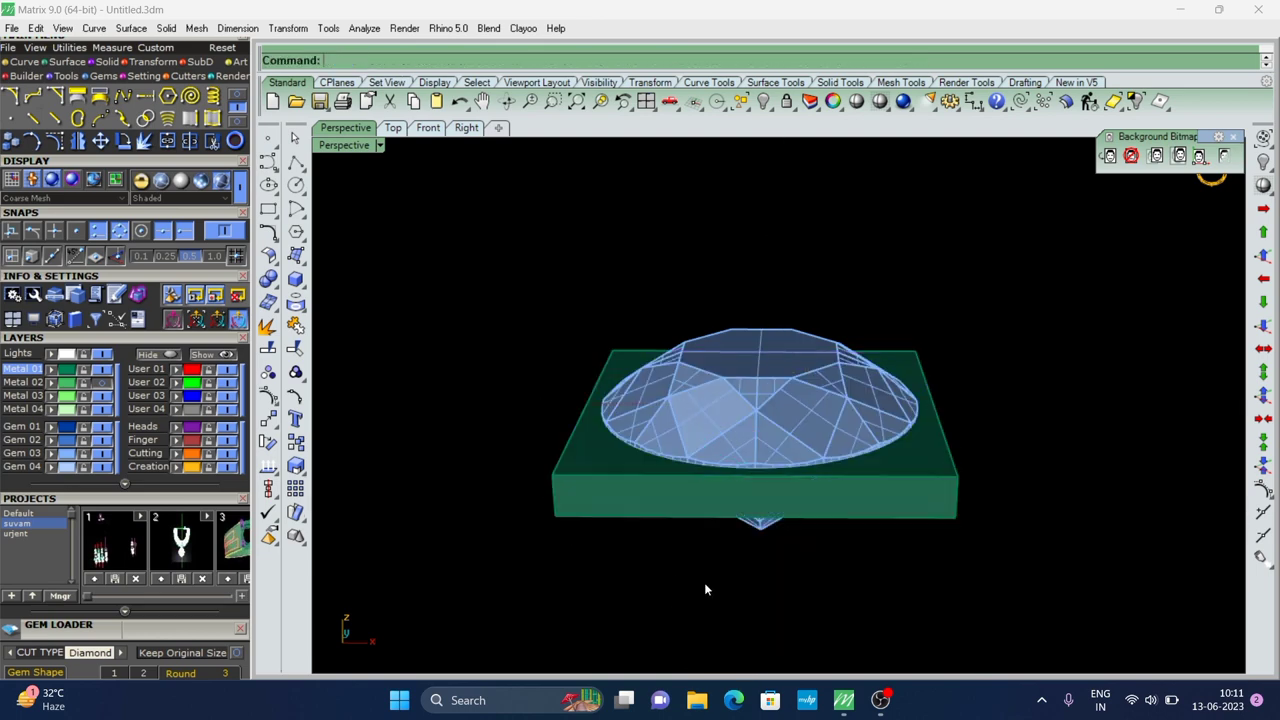
scroll(706, 588, up, 3)
right_drag(646, 394, 700, 390)
scroll(838, 256, up, 2)
click(870, 351)
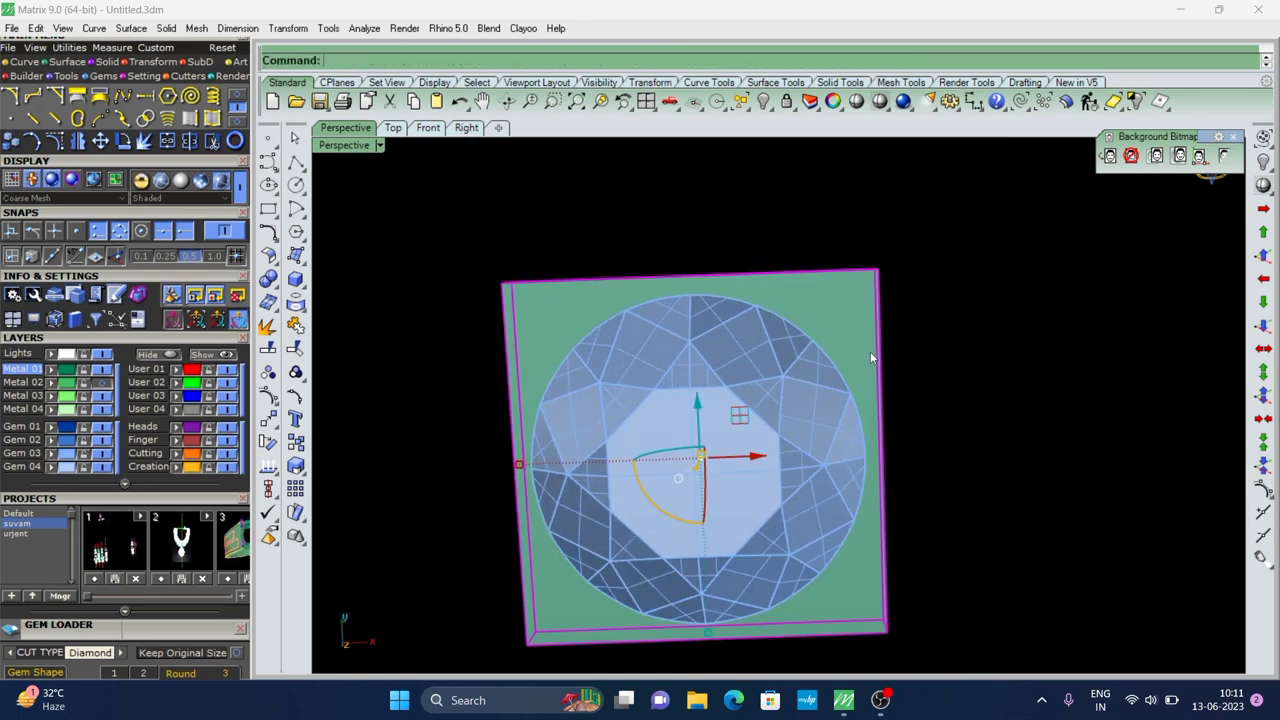
Drop a prong on the slab beside the diamond's girdle, shrinking its diameter to about 2.15
key(F6)
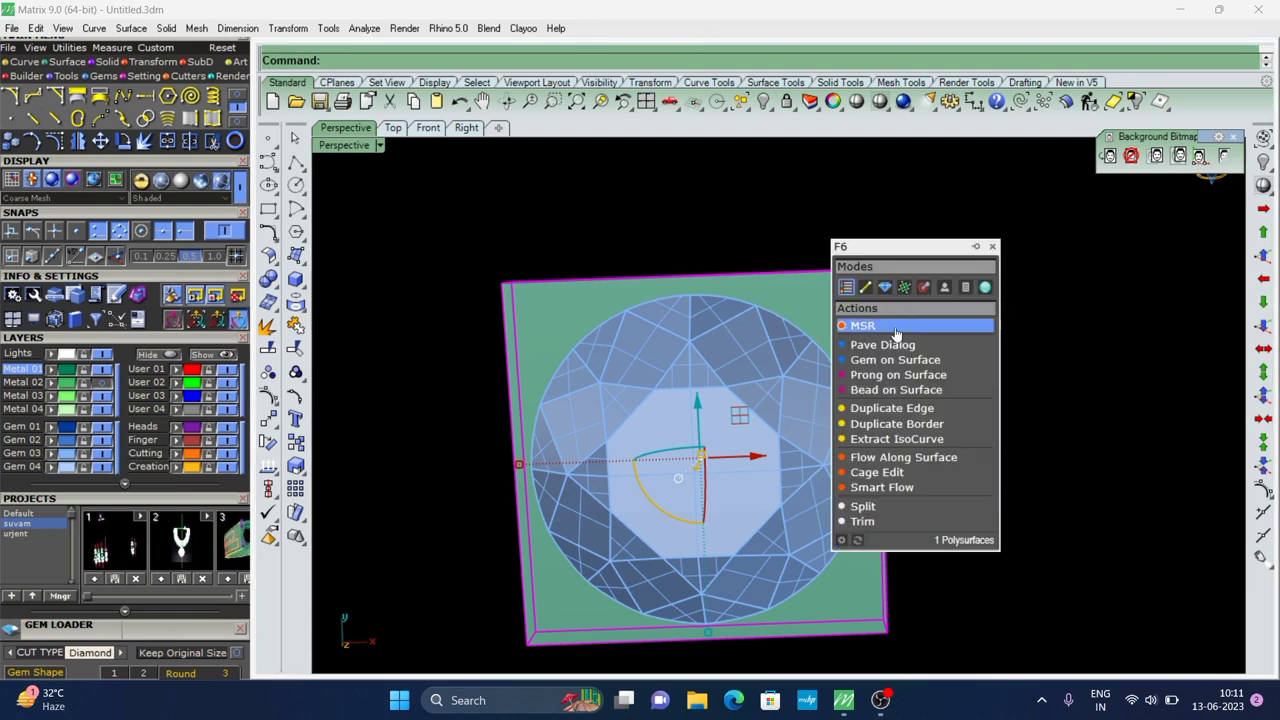
click(866, 381)
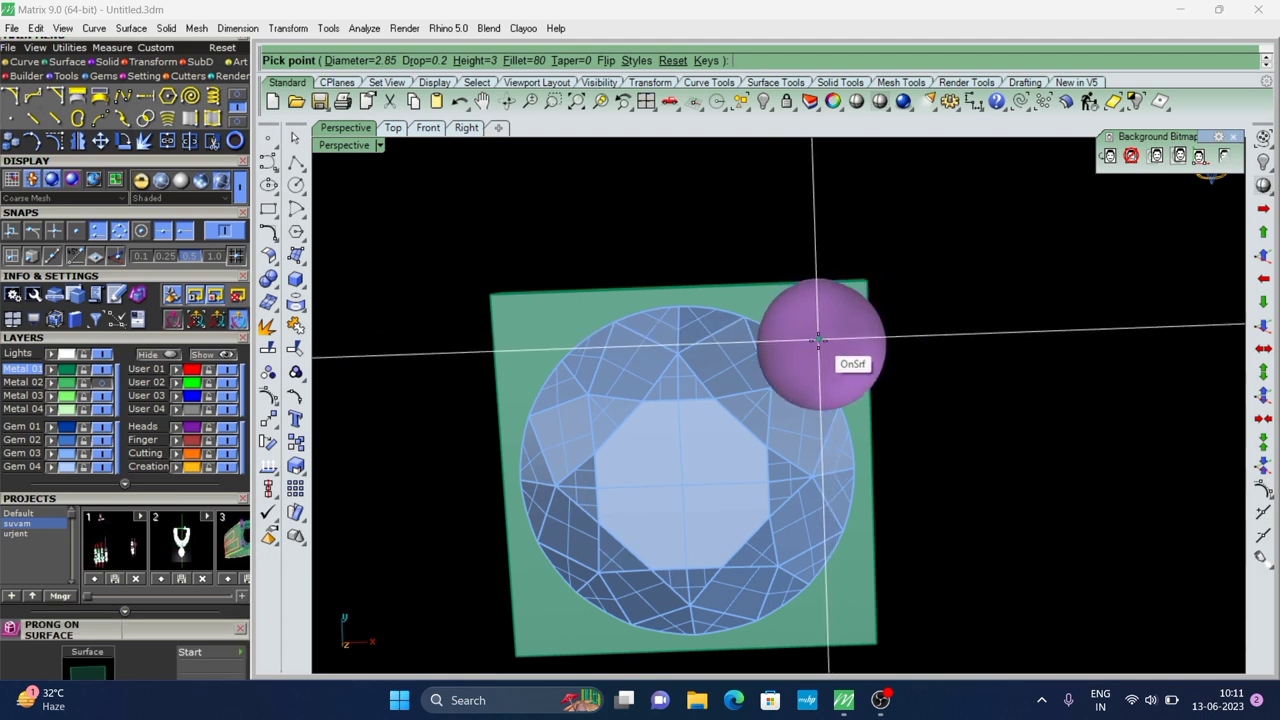
key(q)
key(q)
key(q)
key(q)
key(q)
key(q)
key(q)
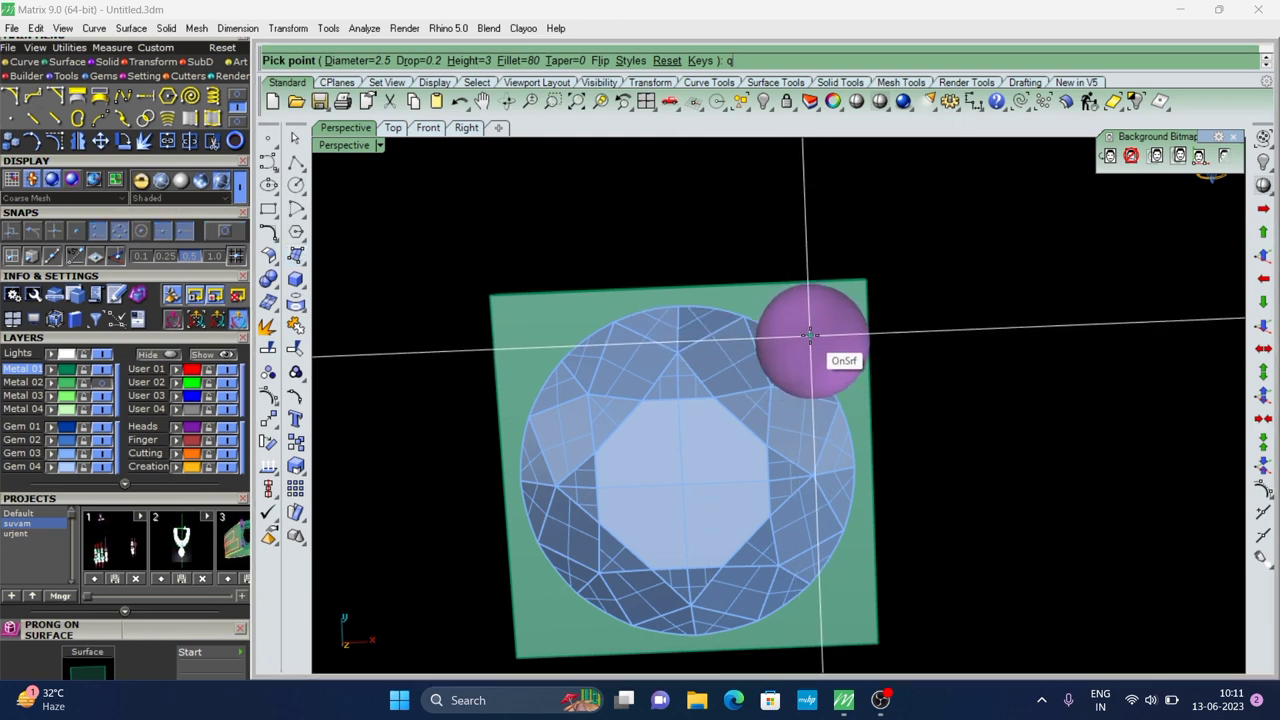
mouse_move(702, 274)
right_down()
mouse_move(676, 220)
mouse_move(849, 280)
right_up()
scroll(866, 366, up, 3)
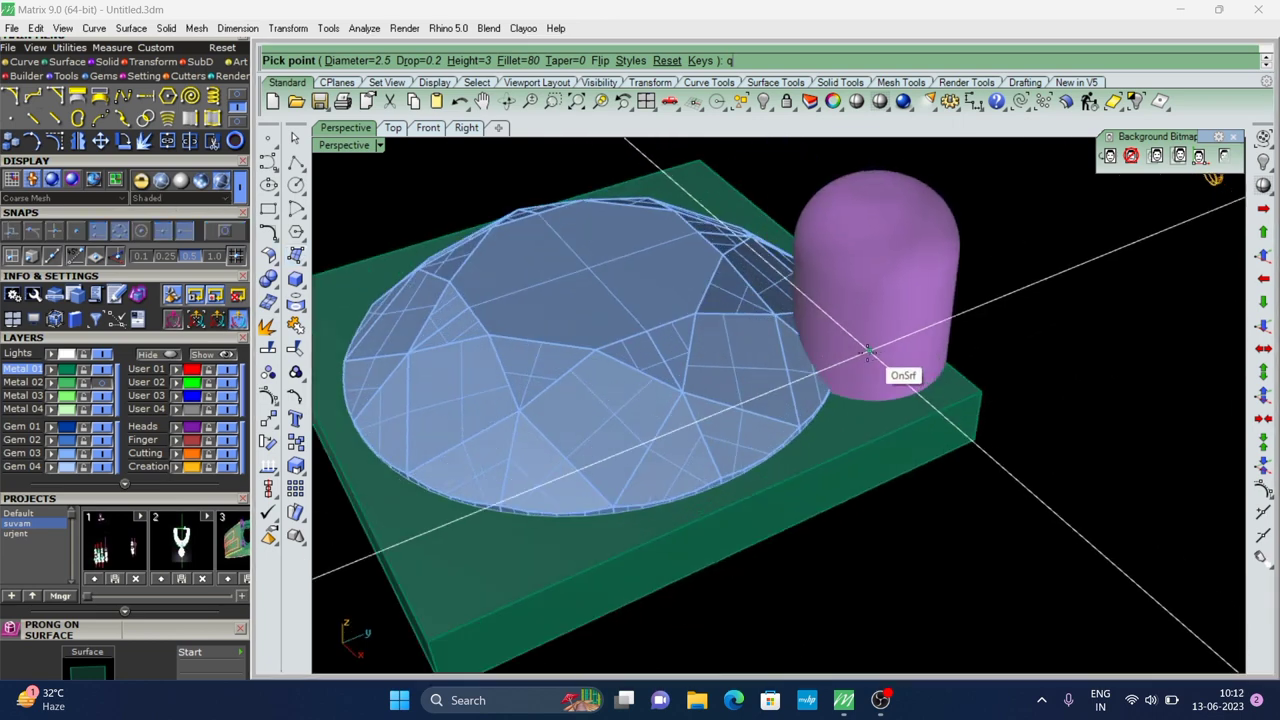
right_drag(977, 506, 1057, 526)
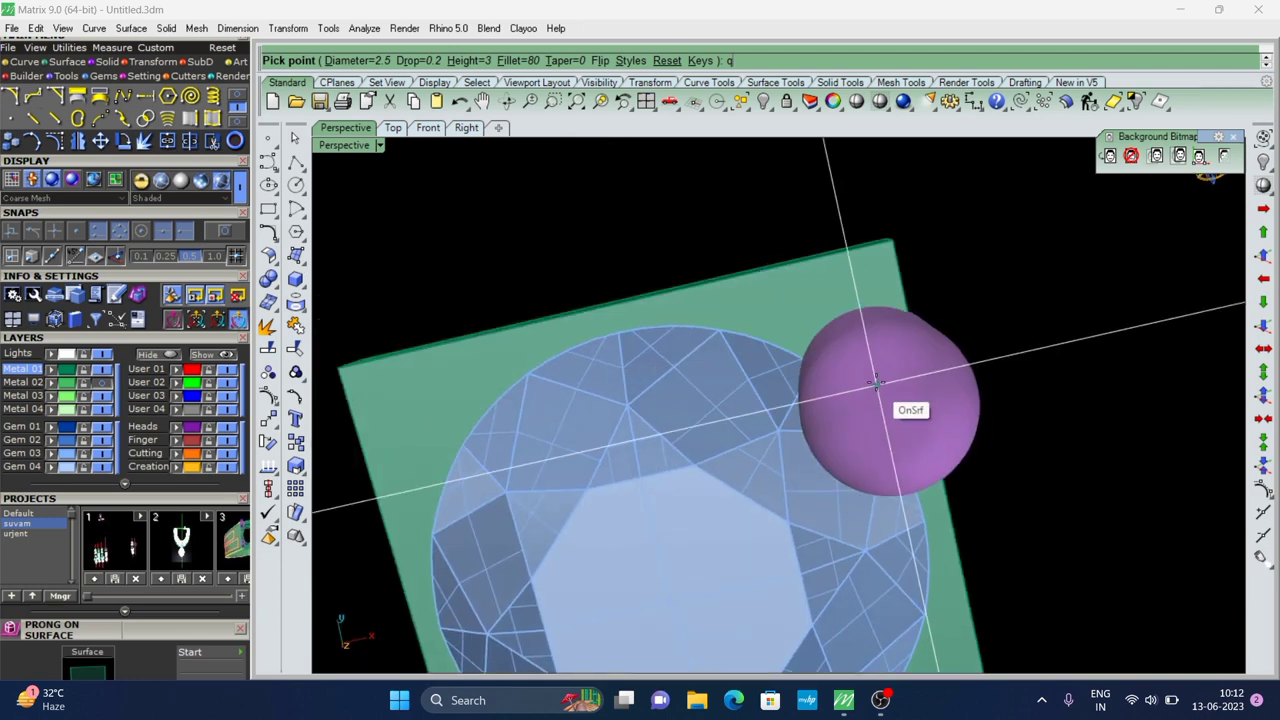
scroll(830, 350, up, 2)
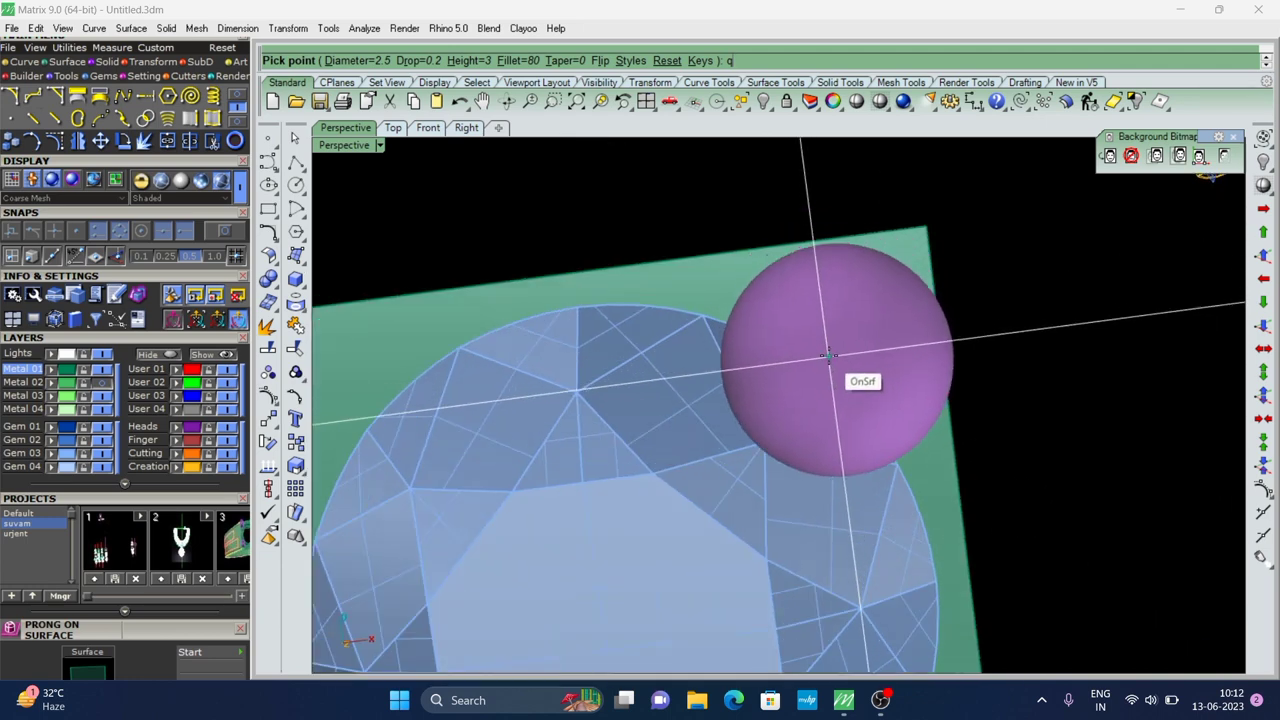
key(q)
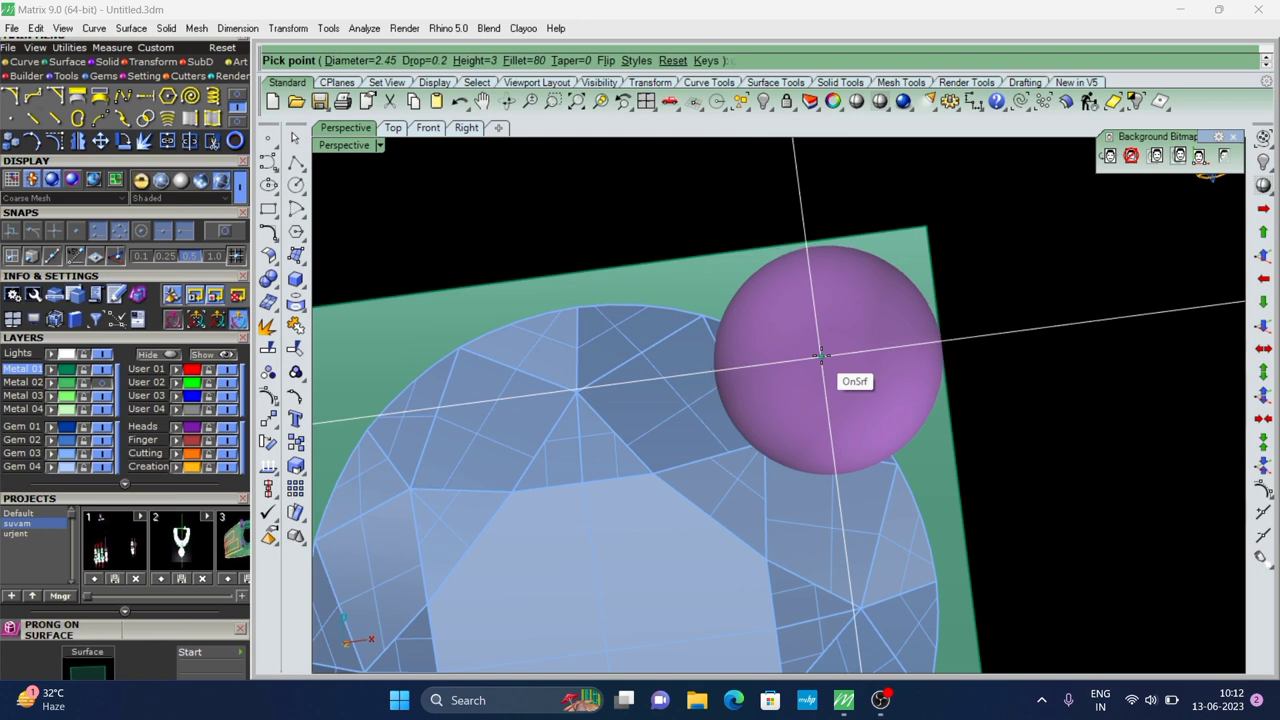
key(q)
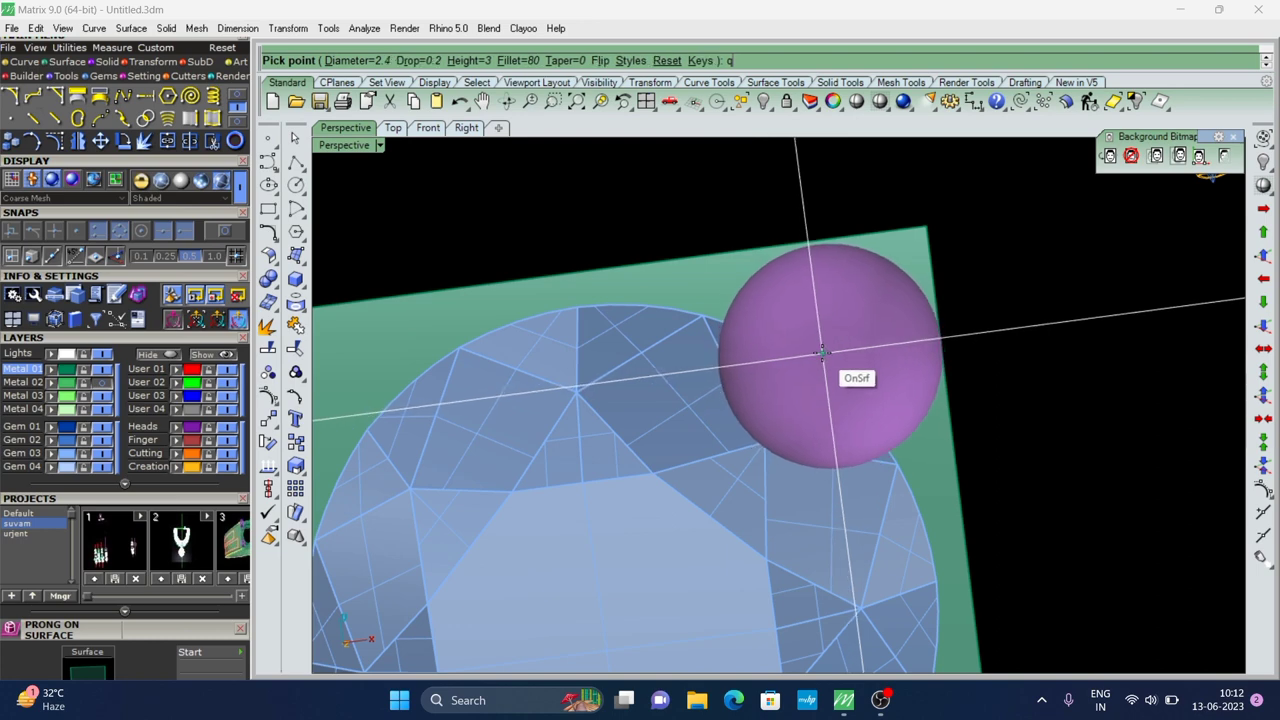
key(q)
key(q)
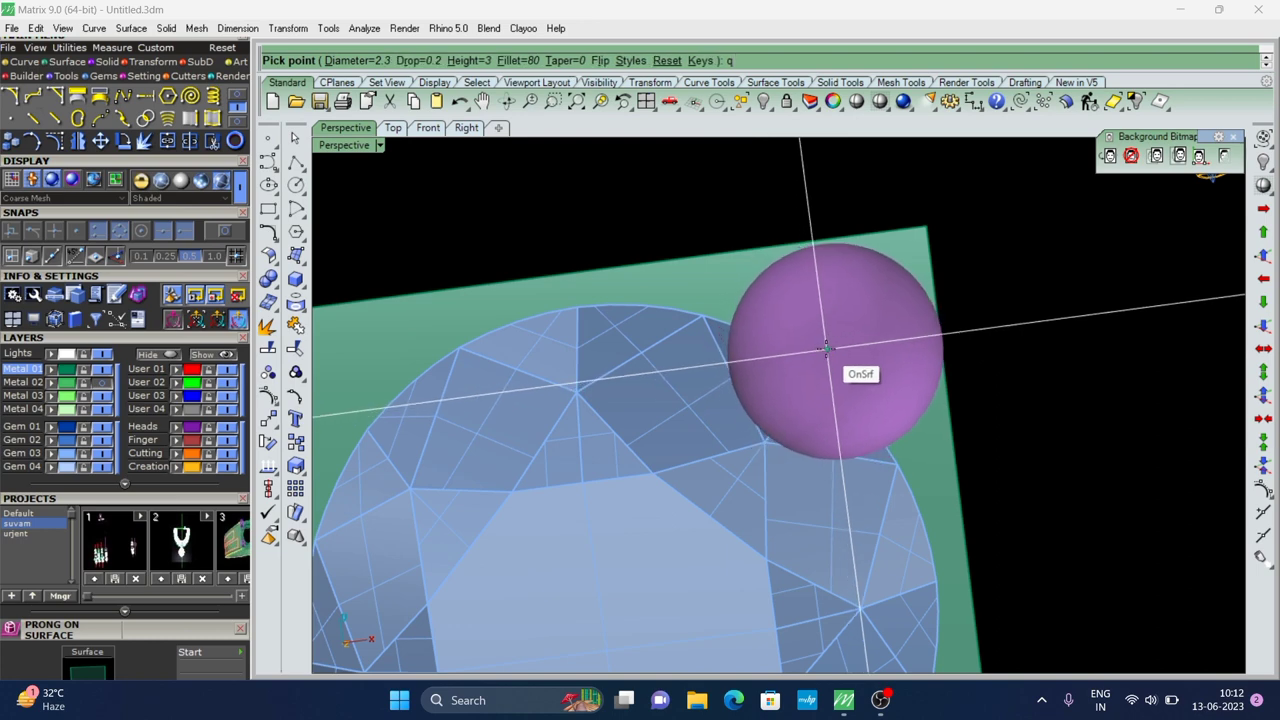
key(q)
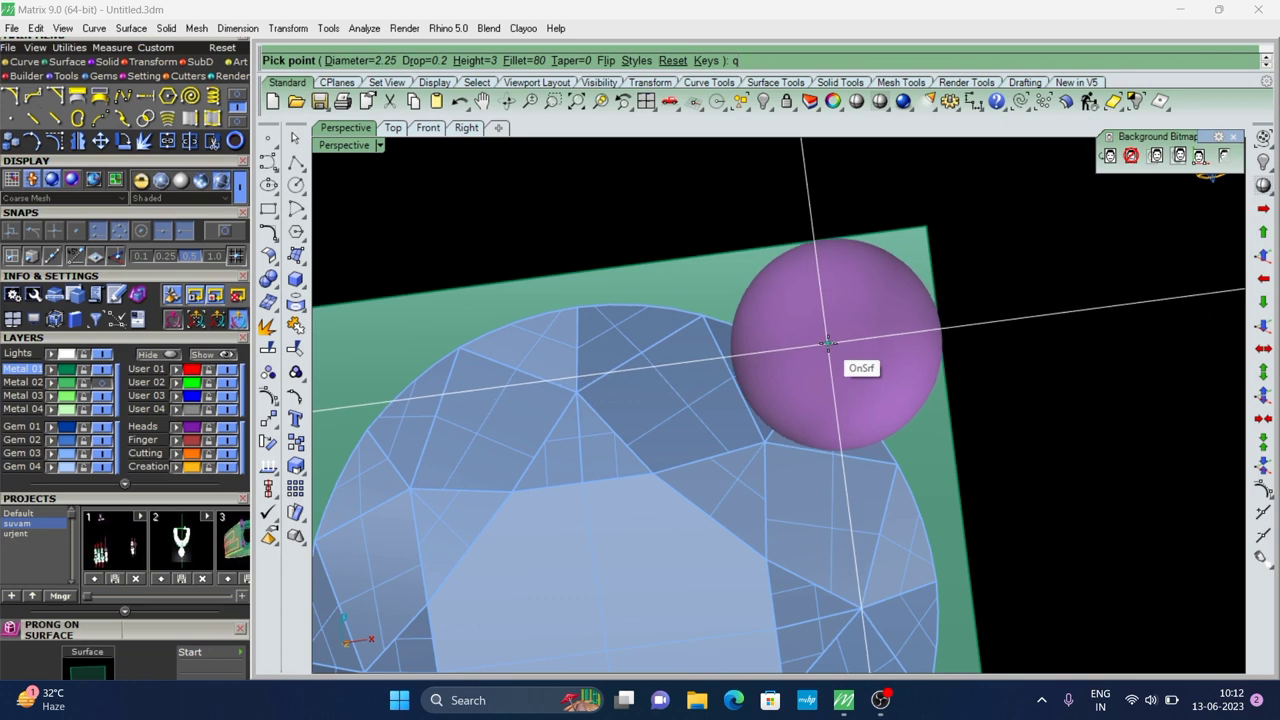
key(q)
key(q)
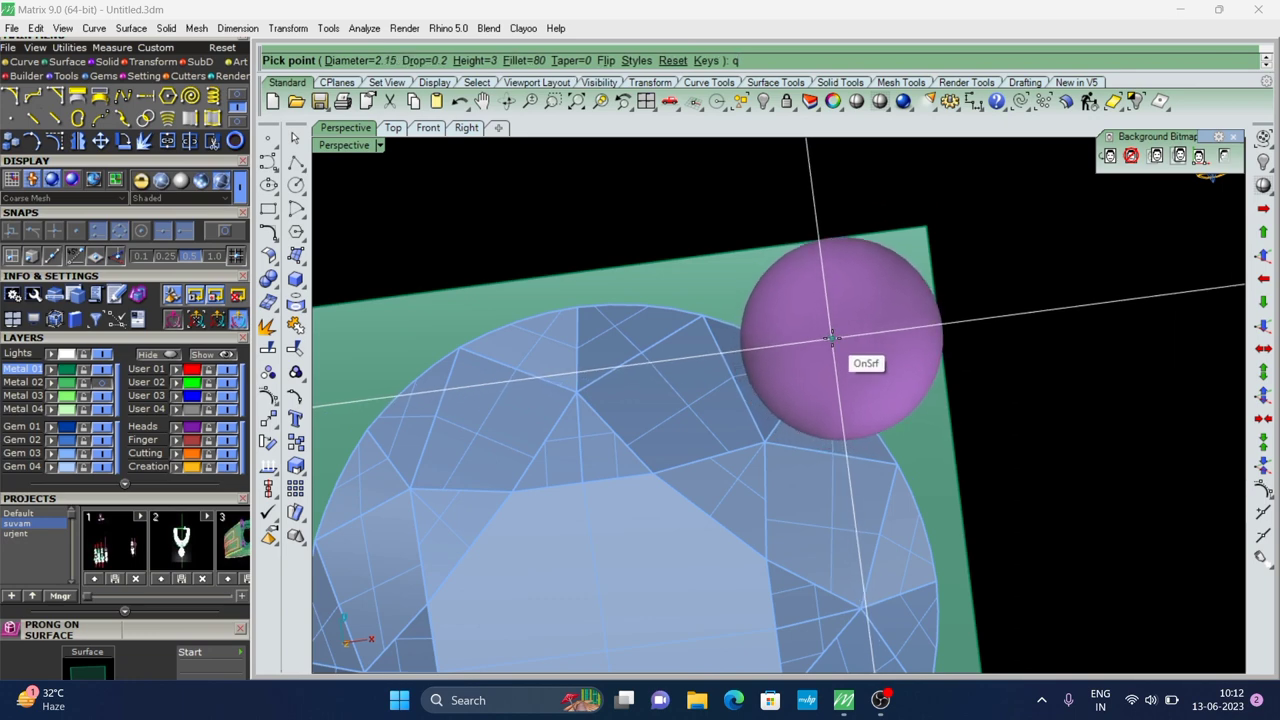
click(831, 338)
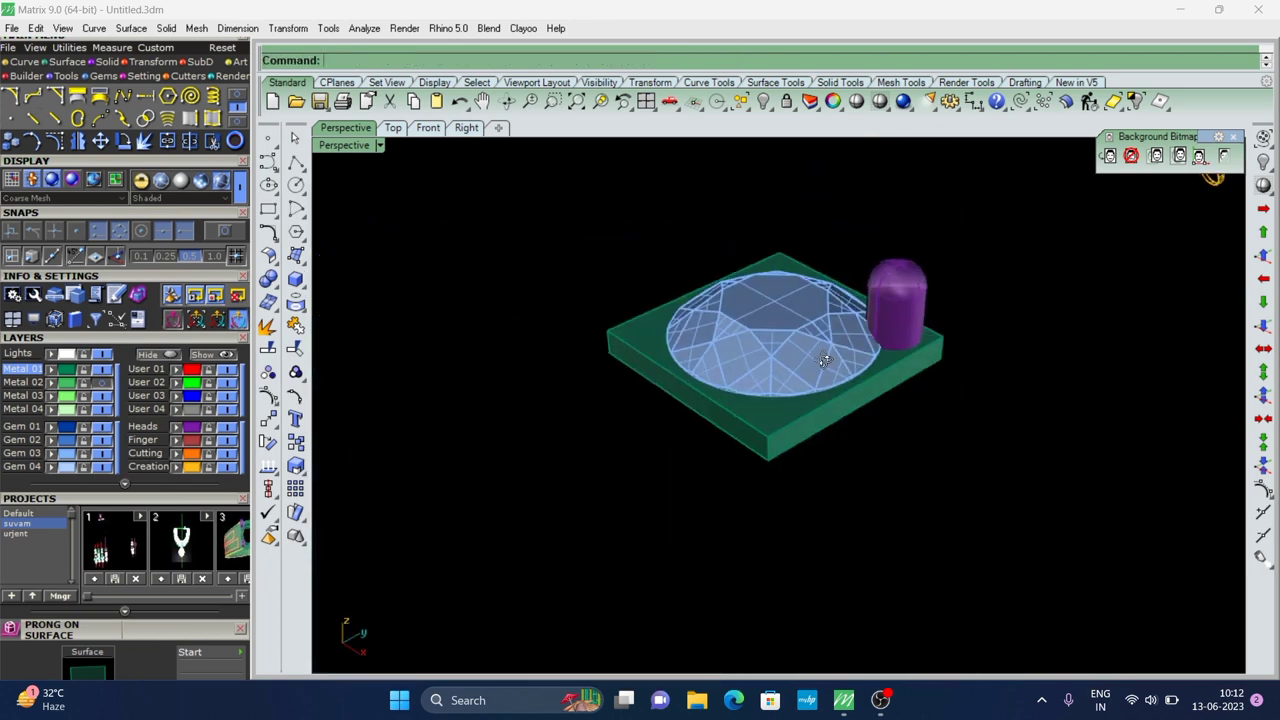
Adjust the prong's height on the plate with the gumball Z arrow
right_drag(824, 361, 891, 302)
scroll(891, 302, up, 2)
click(892, 310)
scroll(894, 326, up, 2)
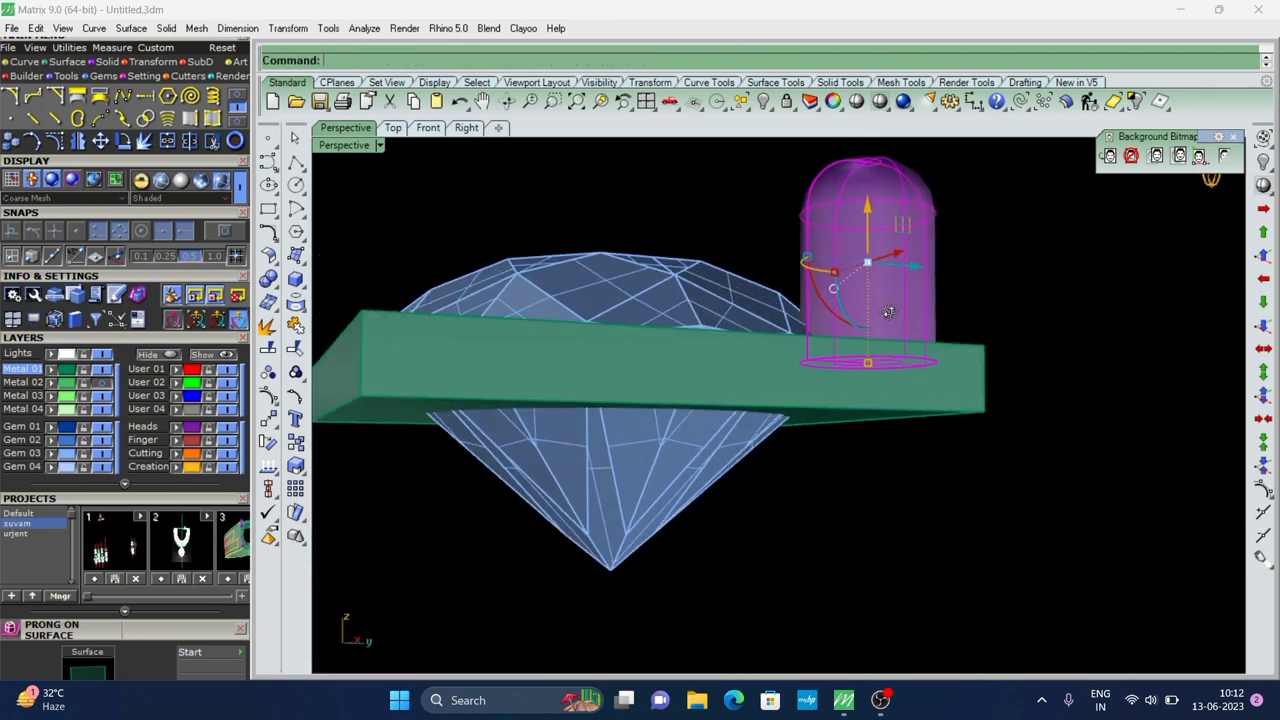
scroll(886, 320, up, 2)
drag(870, 222, 874, 232)
scroll(758, 262, down, 3)
Polar-array the prong into 4 copies around the diamond's centre
right_drag(758, 262, 895, 480)
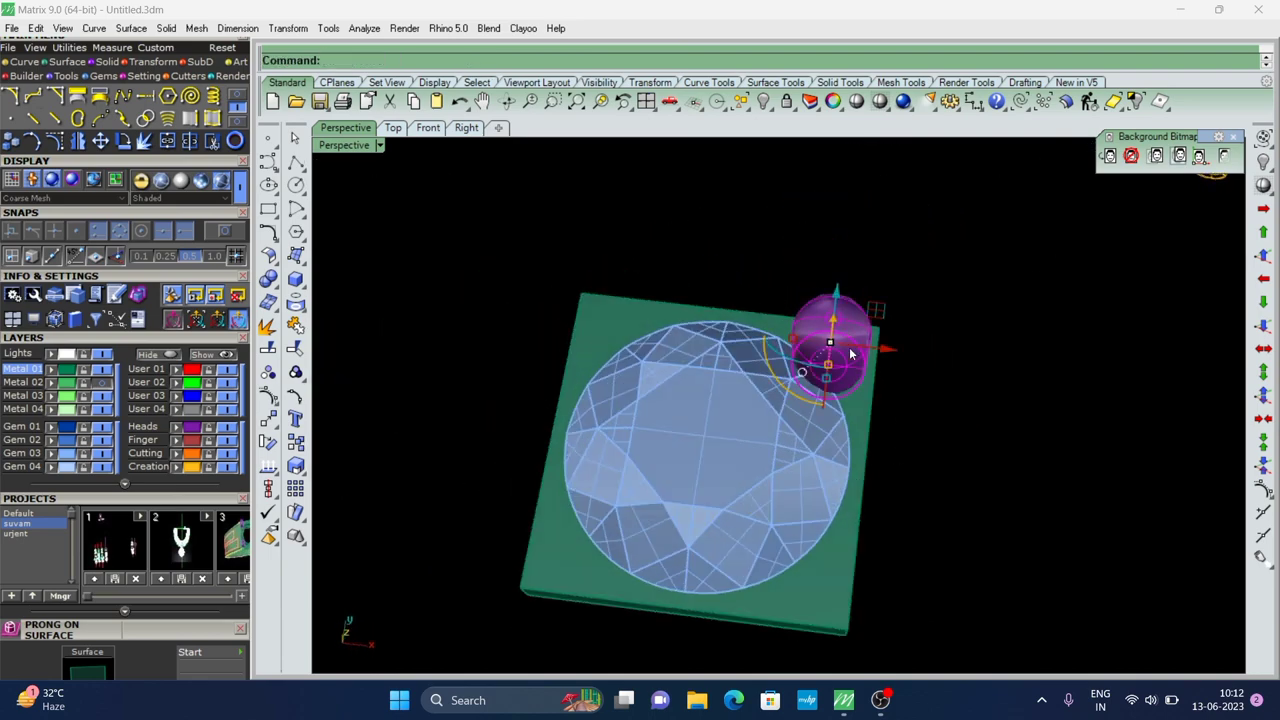
text(A)
key(Return)
click(707, 458)
text(4)
key(Return)
key(Return)
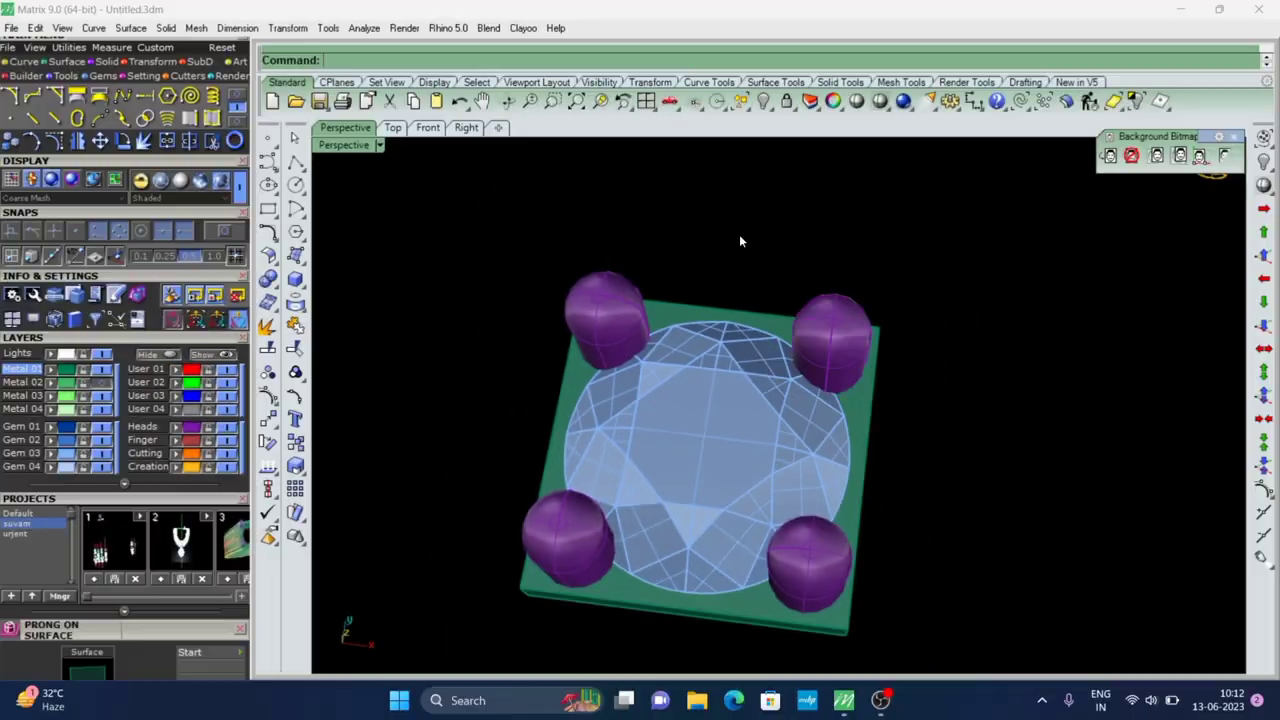
scroll(763, 405, down, 3)
mouse_move(763, 405)
right_down()
mouse_move(790, 330)
mouse_move(809, 160)
mouse_move(716, 521)
mouse_move(755, 418)
mouse_move(1073, 514)
right_up()
scroll(790, 330, up, 3)
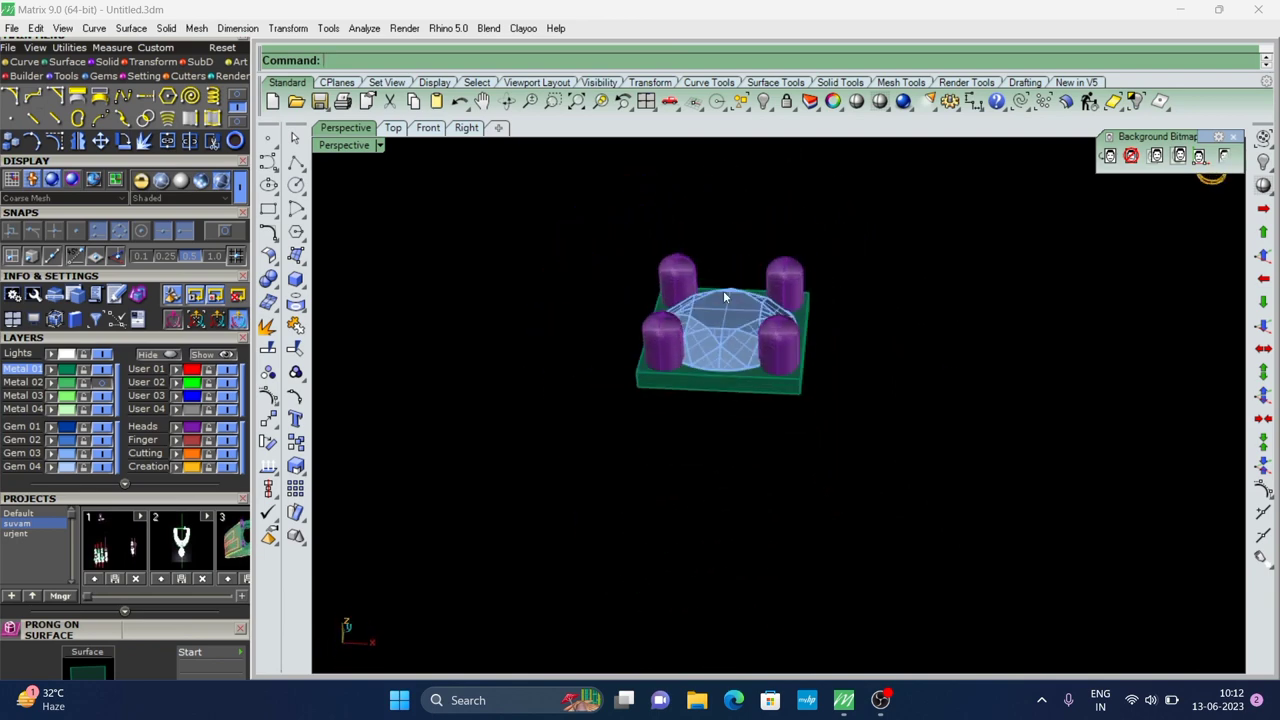
scroll(1073, 514, up, 3)
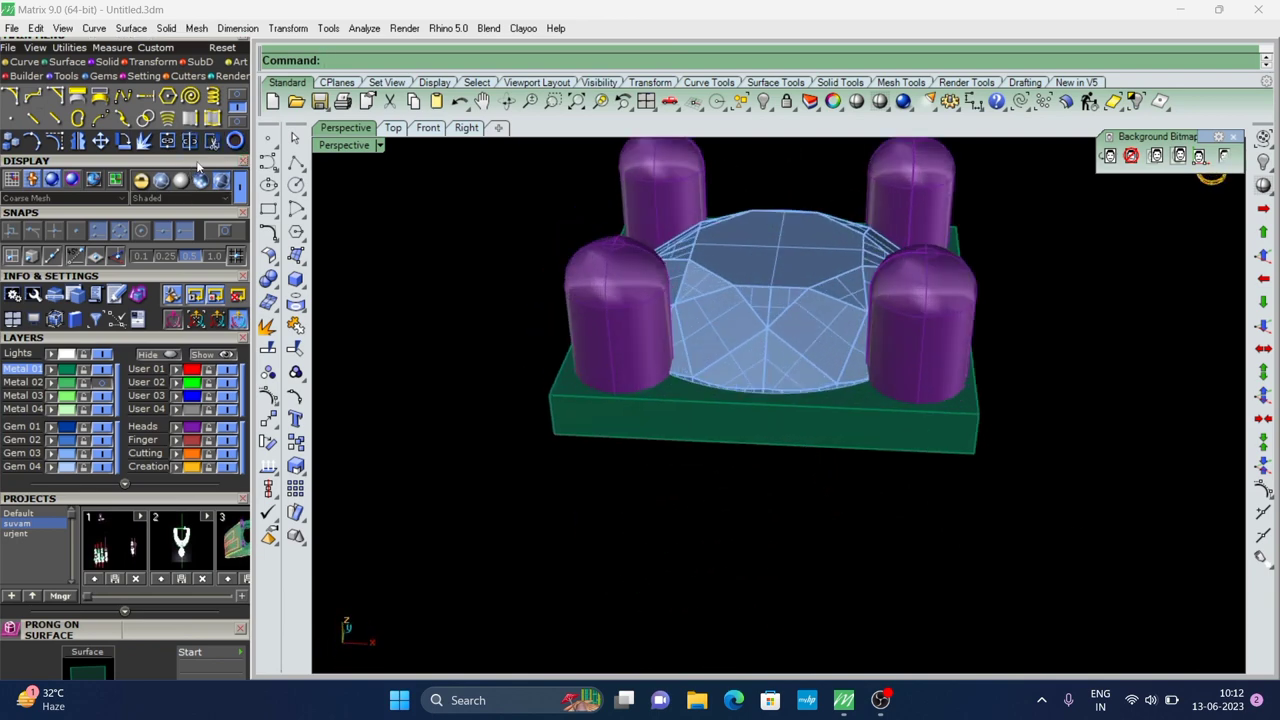
Fillet the square plate's four top edges with a 0.15 radius
scroll(198, 167, up, 2)
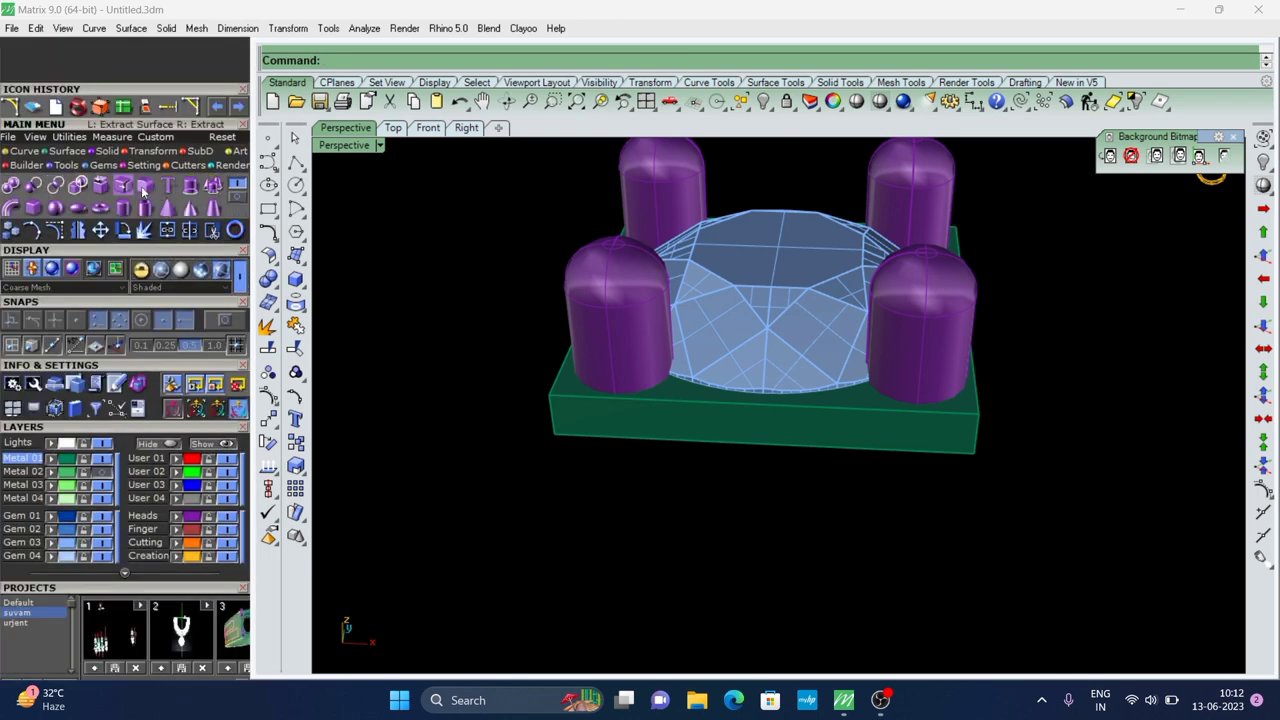
click(143, 188)
click(590, 392)
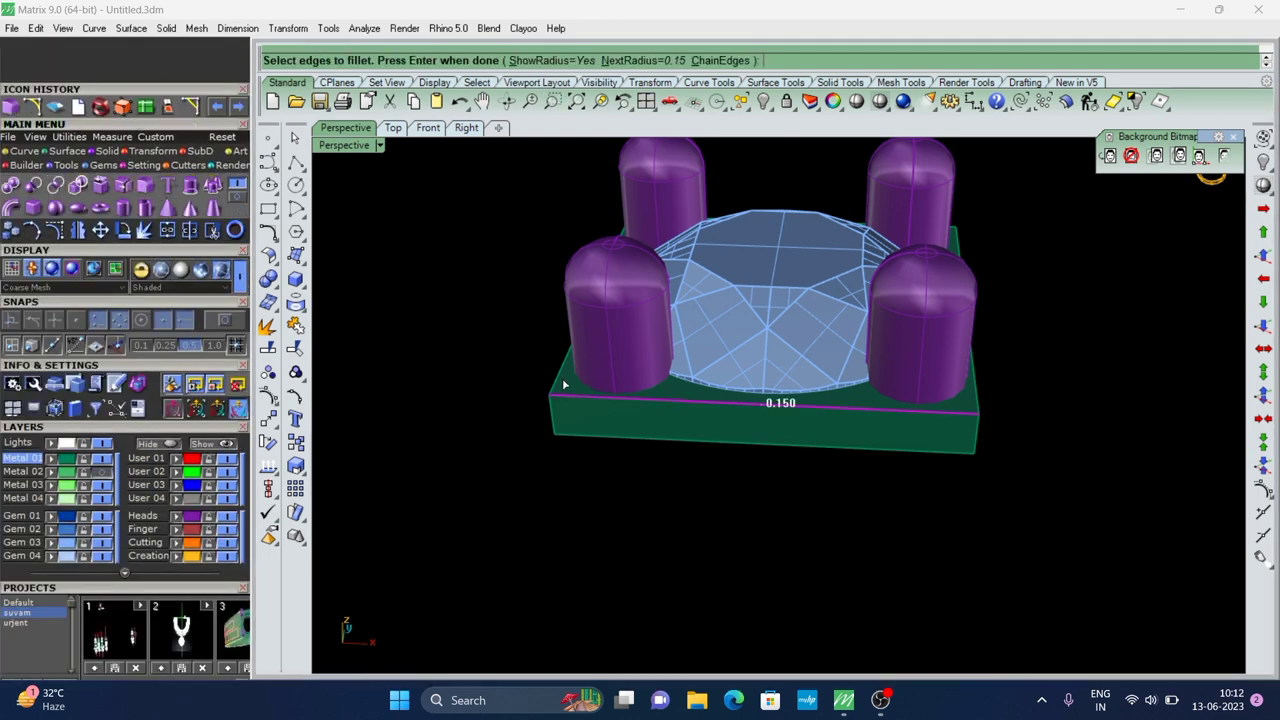
right_drag(590, 392, 716, 410)
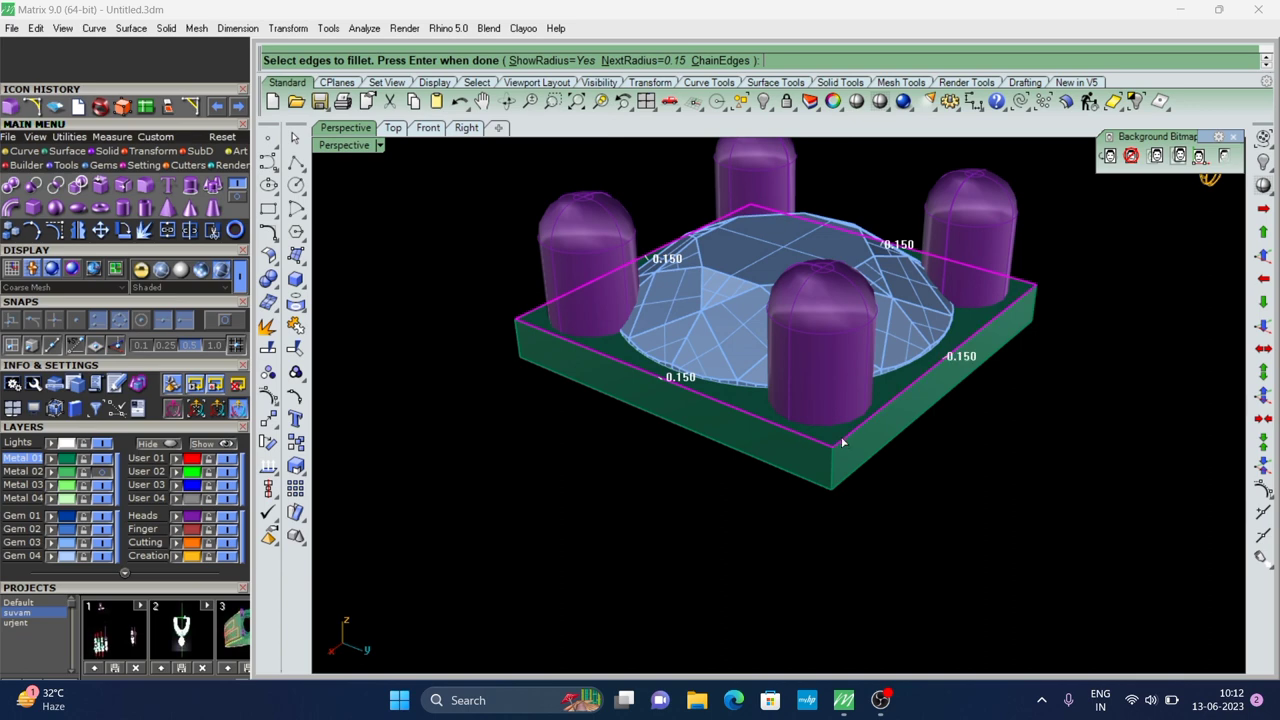
key(Return)
scroll(842, 442, down, 5)
mouse_move(684, 291)
right_down()
mouse_move(762, 430)
mouse_move(769, 338)
right_up()
scroll(885, 268, down, 3)
click(757, 345)
Restore the deleted object and lower the octagonal surface beneath the square plate
key(Delete)
text(g)
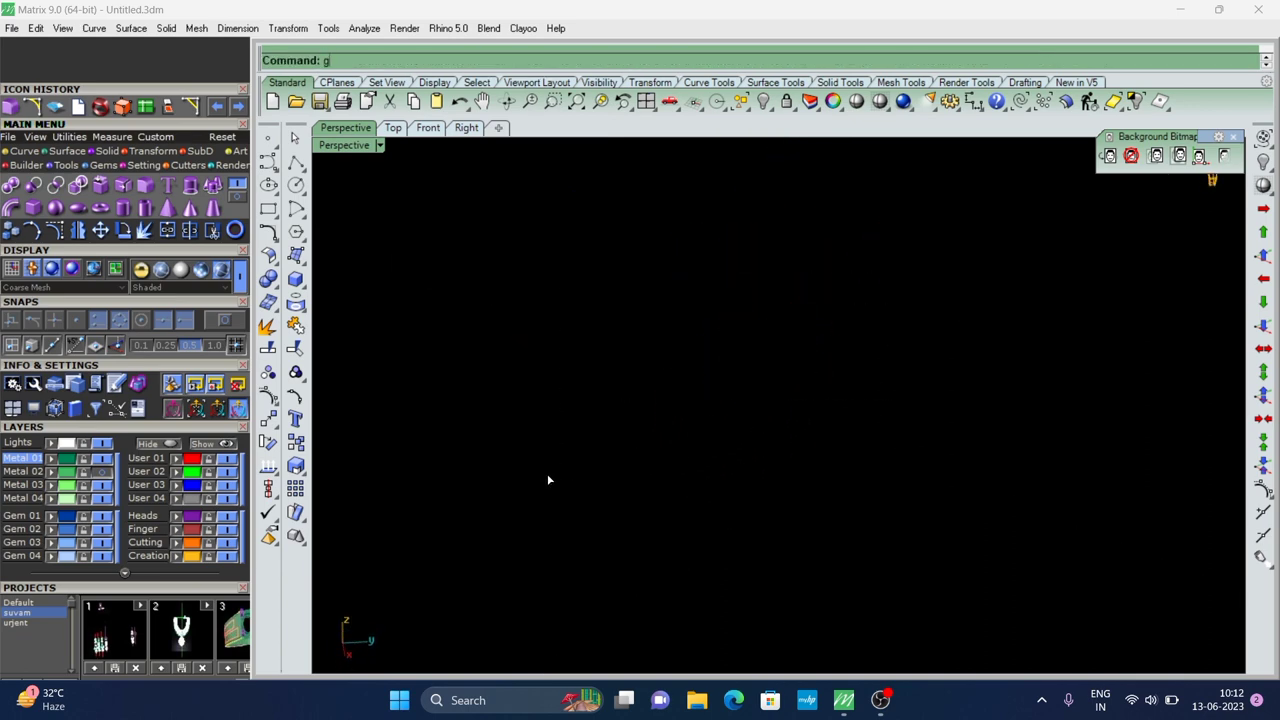
key(ctrl+z)
right_drag(548, 480, 330, 300)
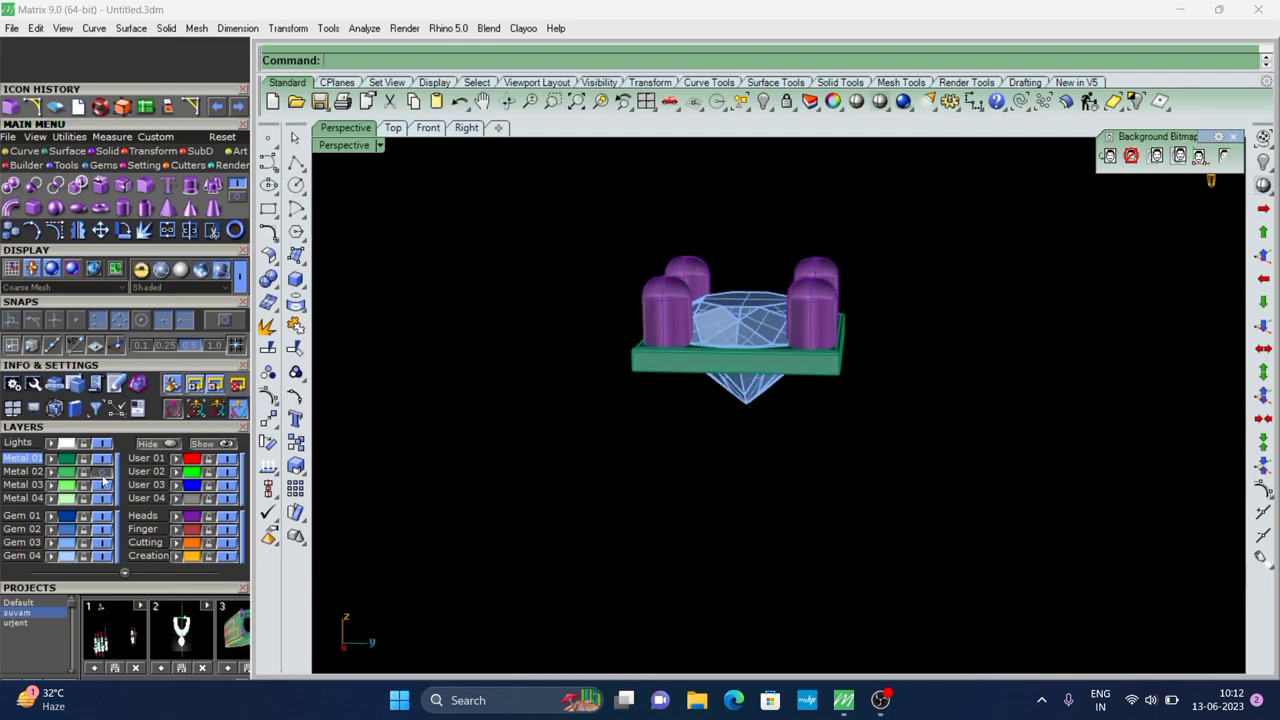
click(700, 362)
scroll(845, 275, up, 8)
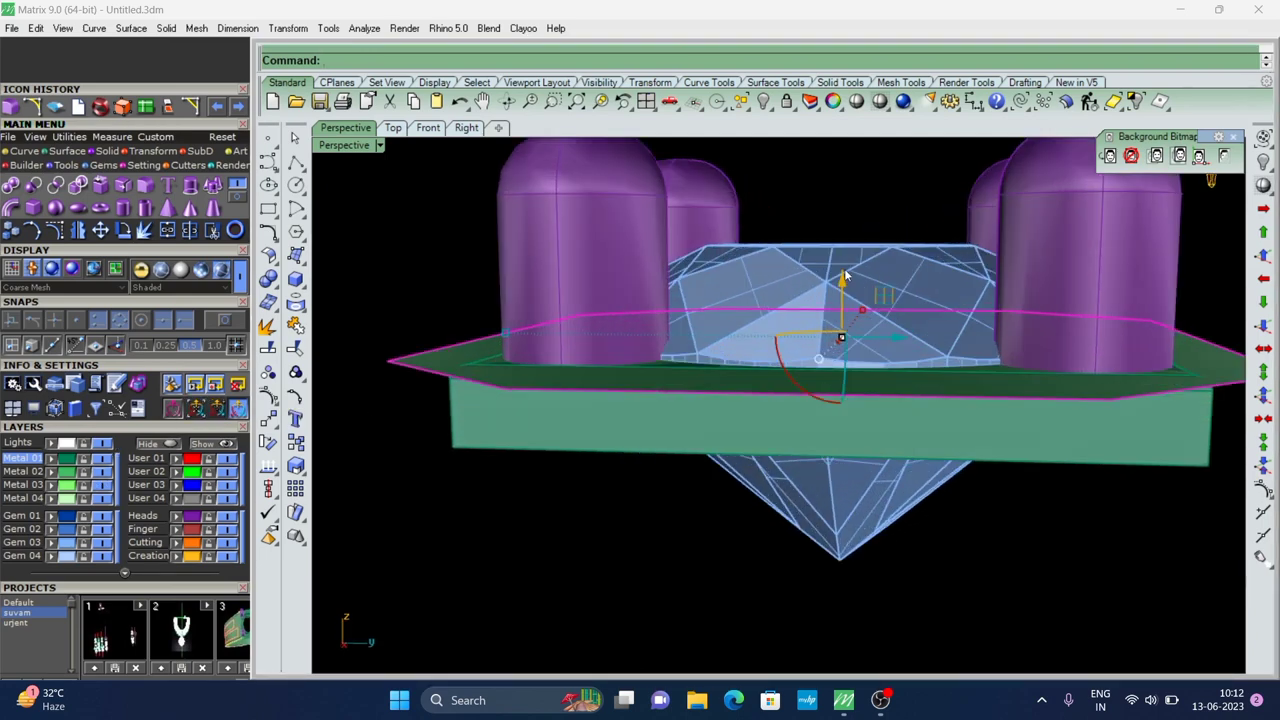
drag(845, 275, 840, 345)
scroll(845, 358, down, 5)
right_drag(845, 358, 884, 423)
scroll(884, 423, up, 5)
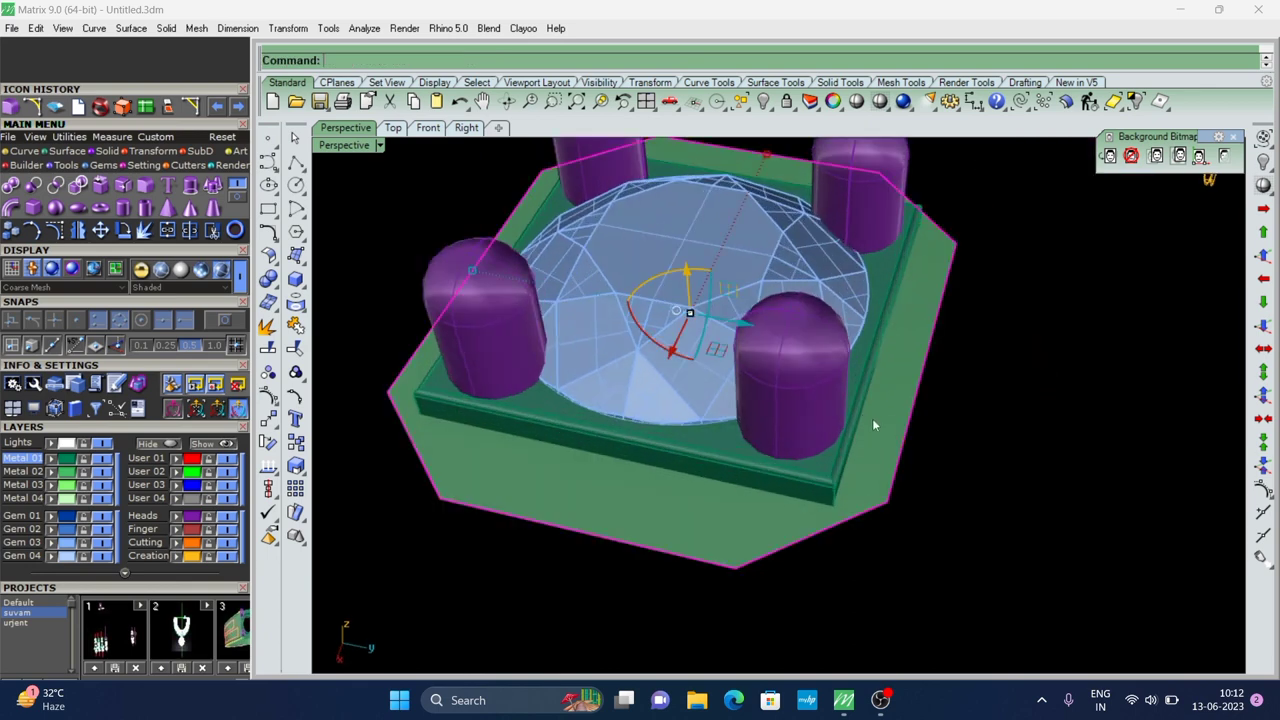
Offset the octagonal surface 0.6 into a solid base slab
text(offsetsrf)
key(Return)
scroll(900, 410, down, 4)
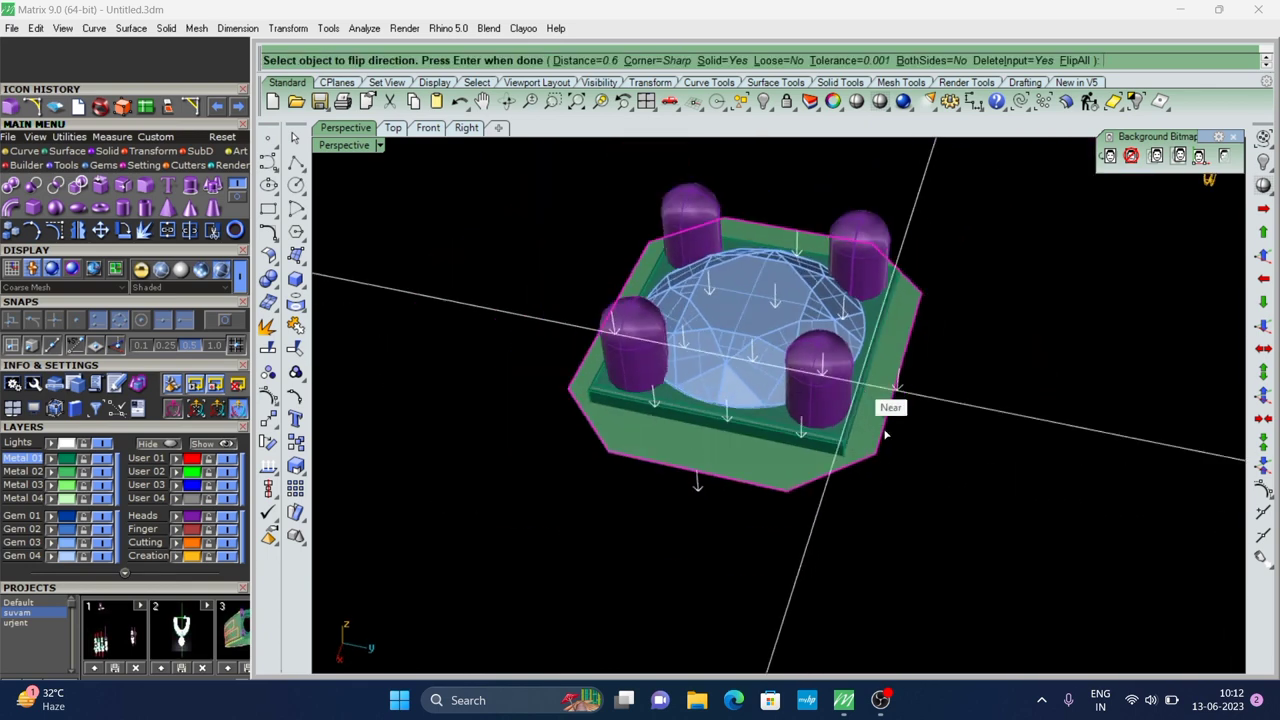
key(Return)
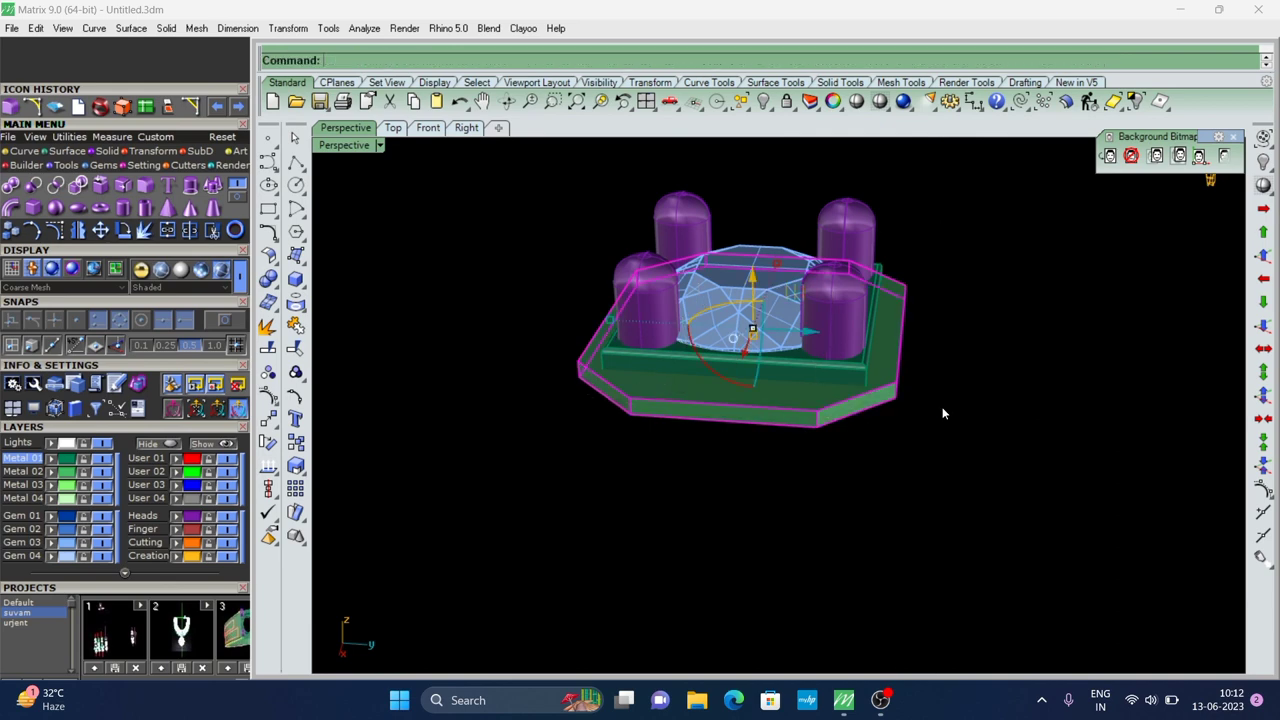
right_drag(943, 411, 914, 414)
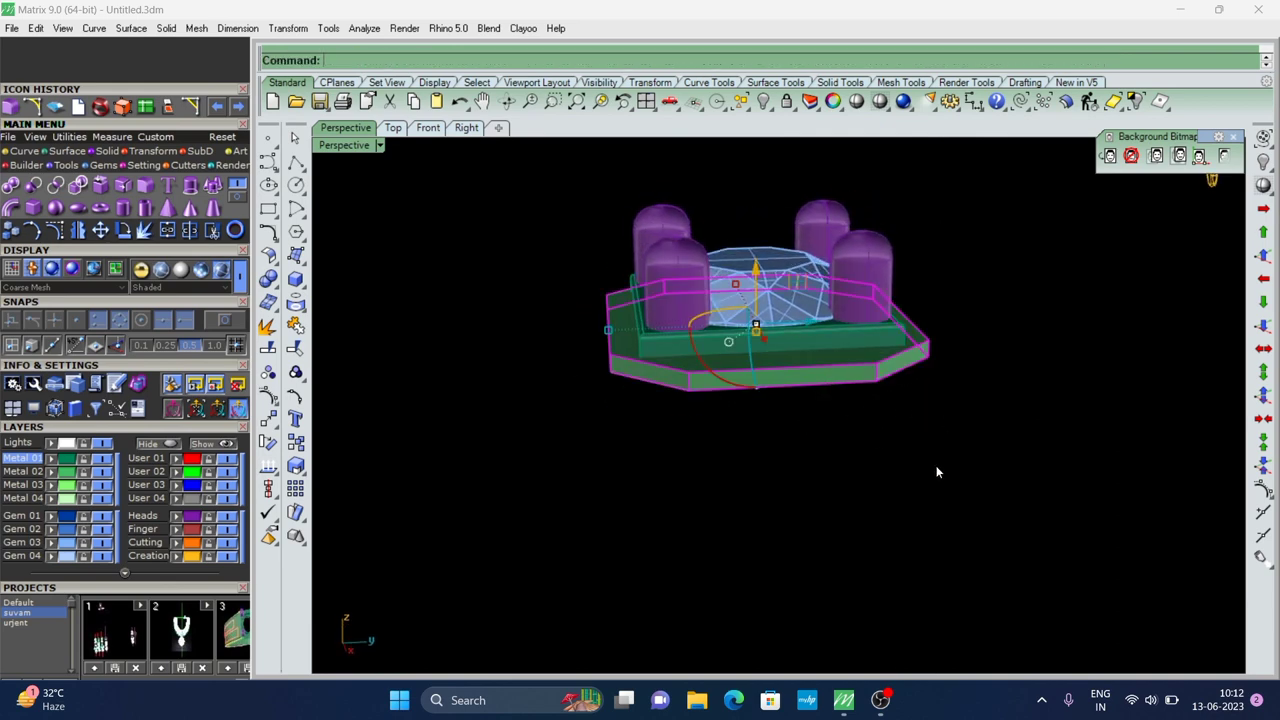
key(Escape)
Build a gem cutter for the selected diamond
scroll(734, 343, up, 5)
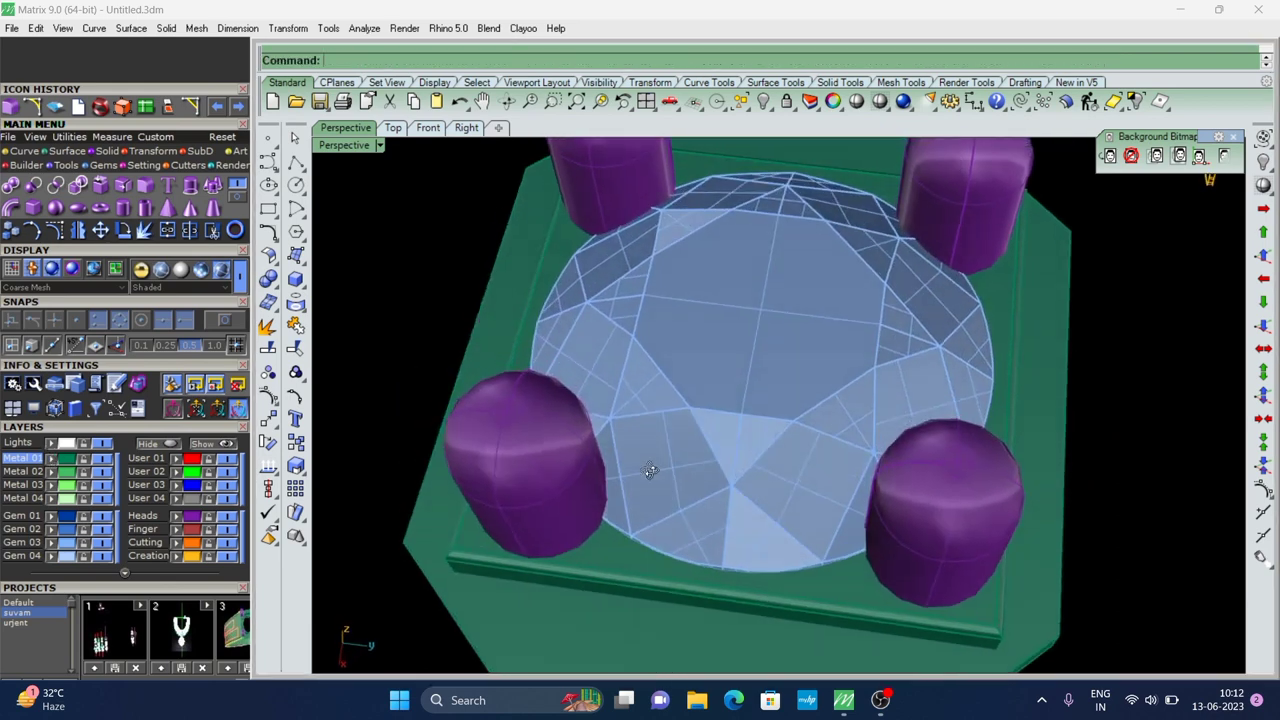
scroll(775, 345, up, 2)
click(775, 345)
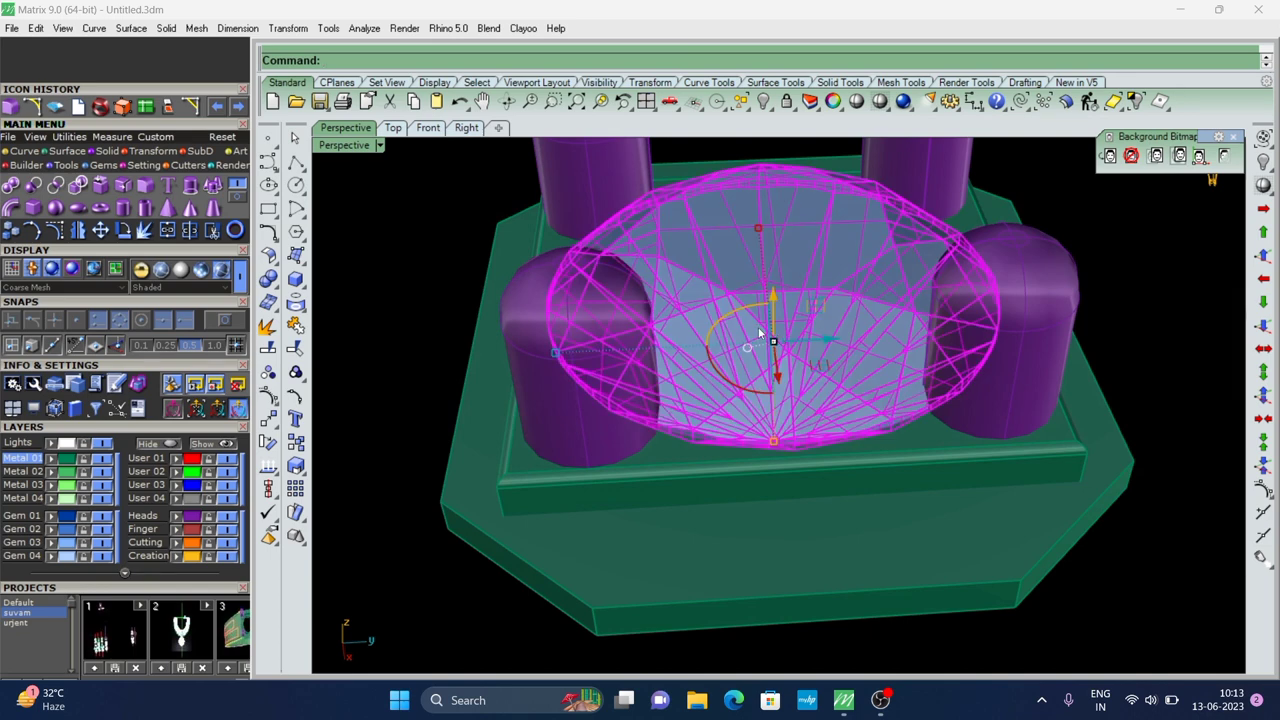
middle_click(758, 327)
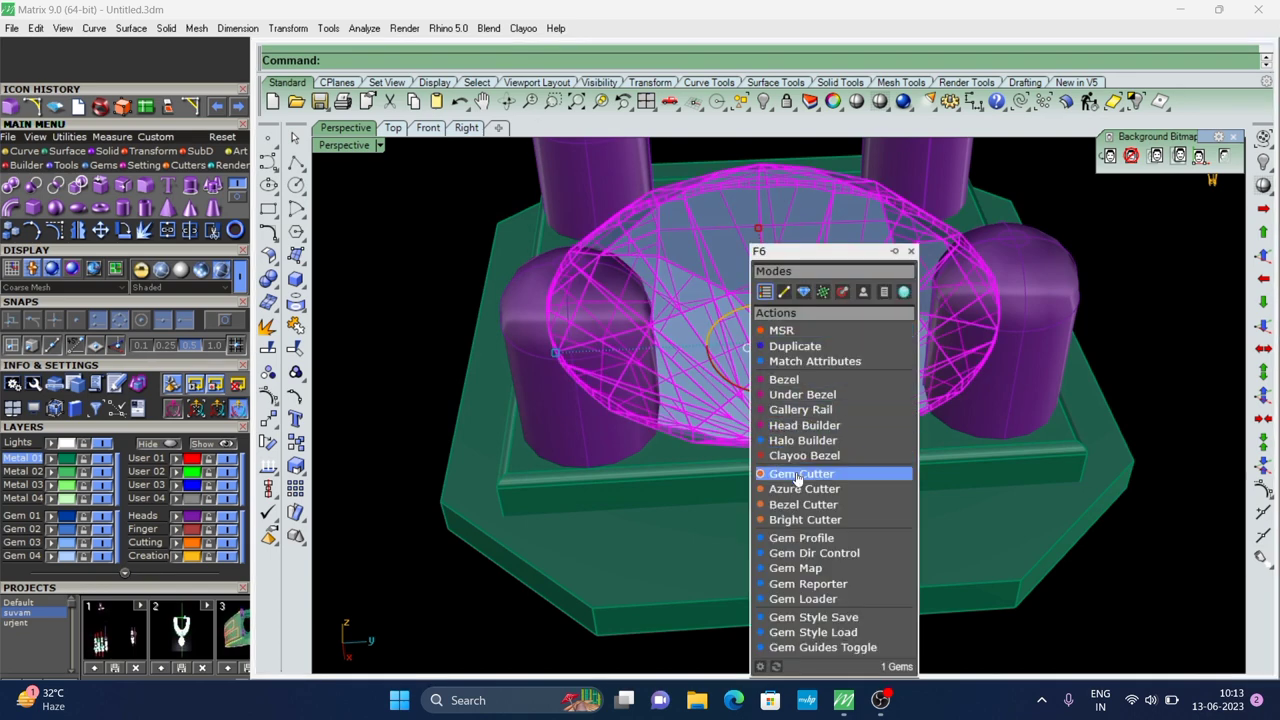
click(796, 471)
scroll(765, 330, down, 10)
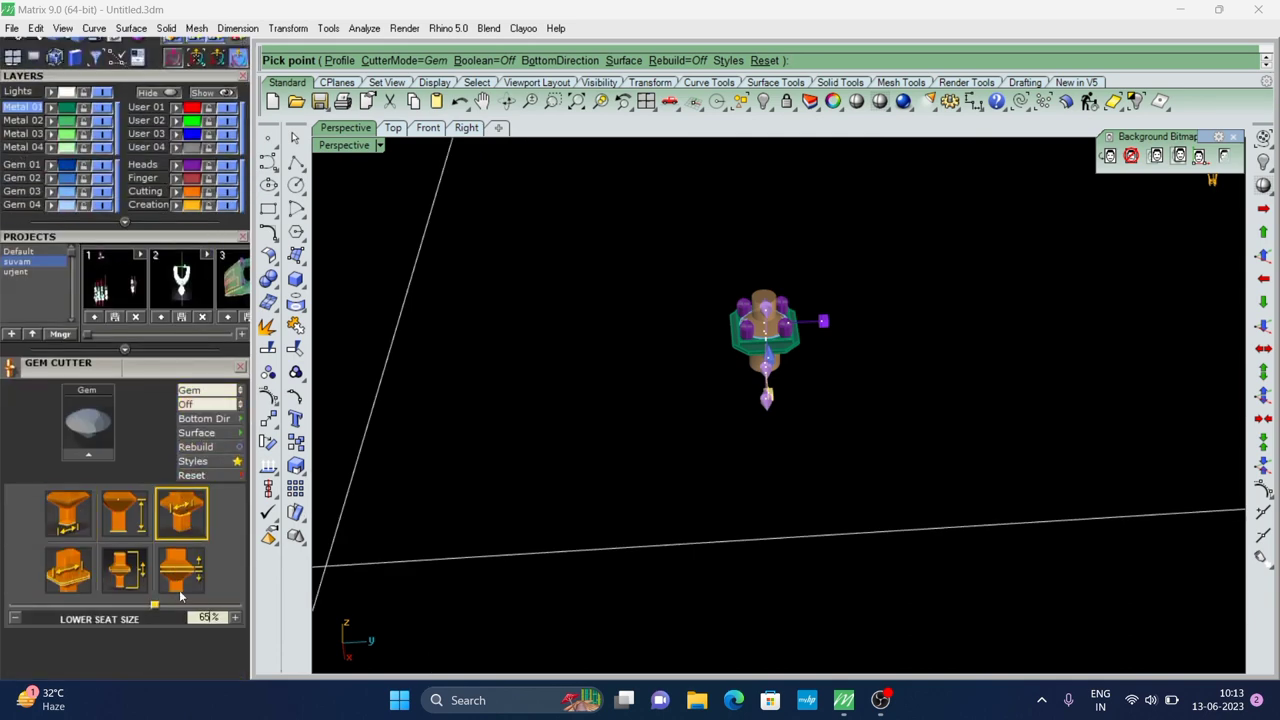
key(Return)
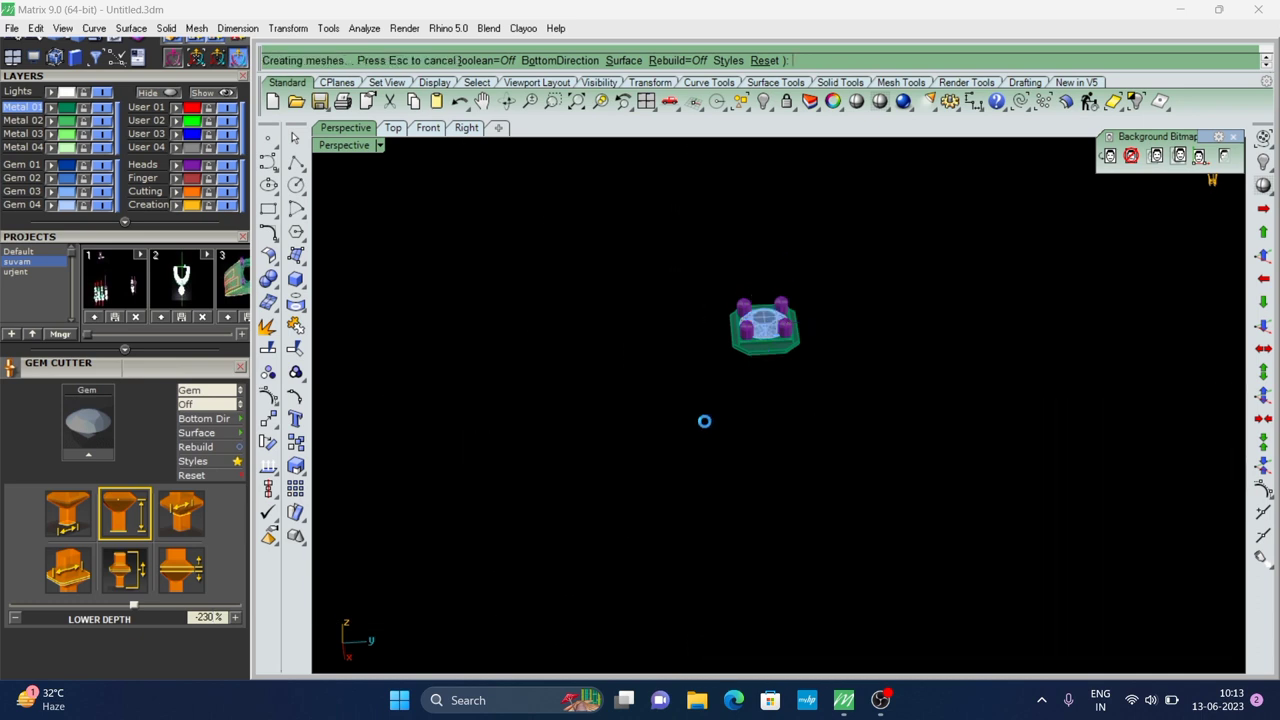
Boolean-subtract the gem cutter from the two base plates to carve the seat
scroll(703, 420, up, 5)
scroll(753, 437, up, 3)
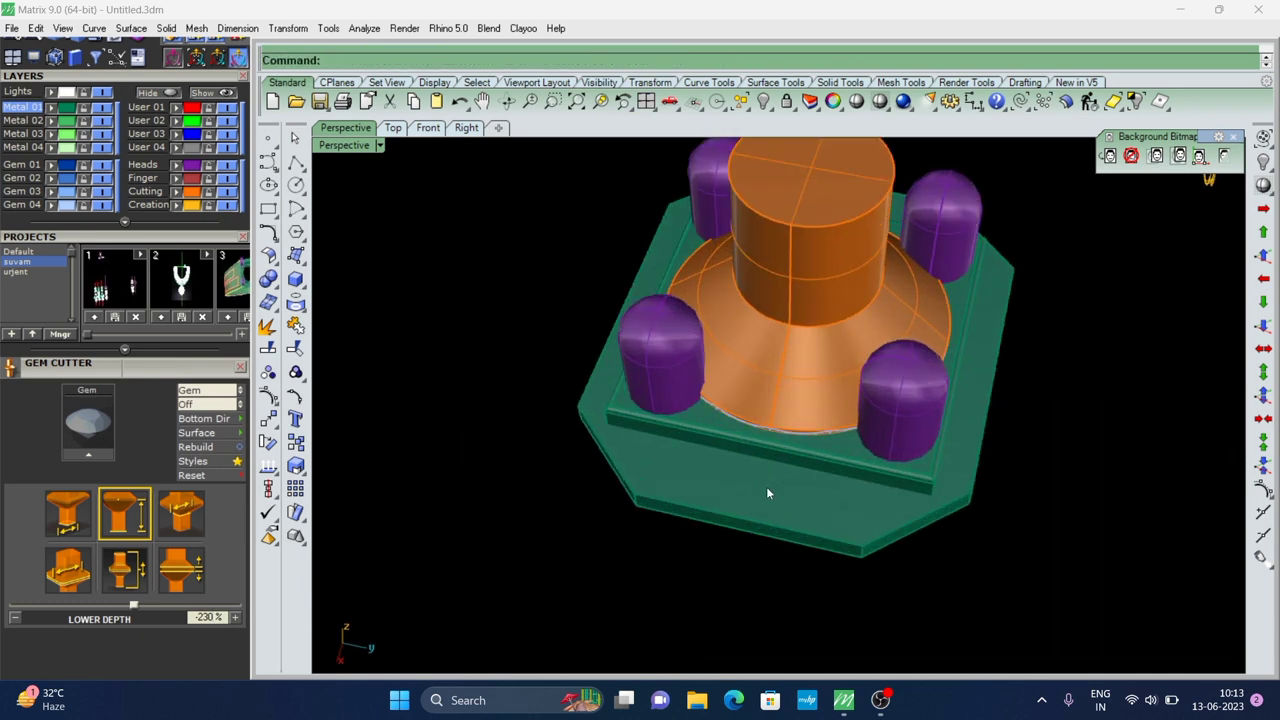
click(840, 447)
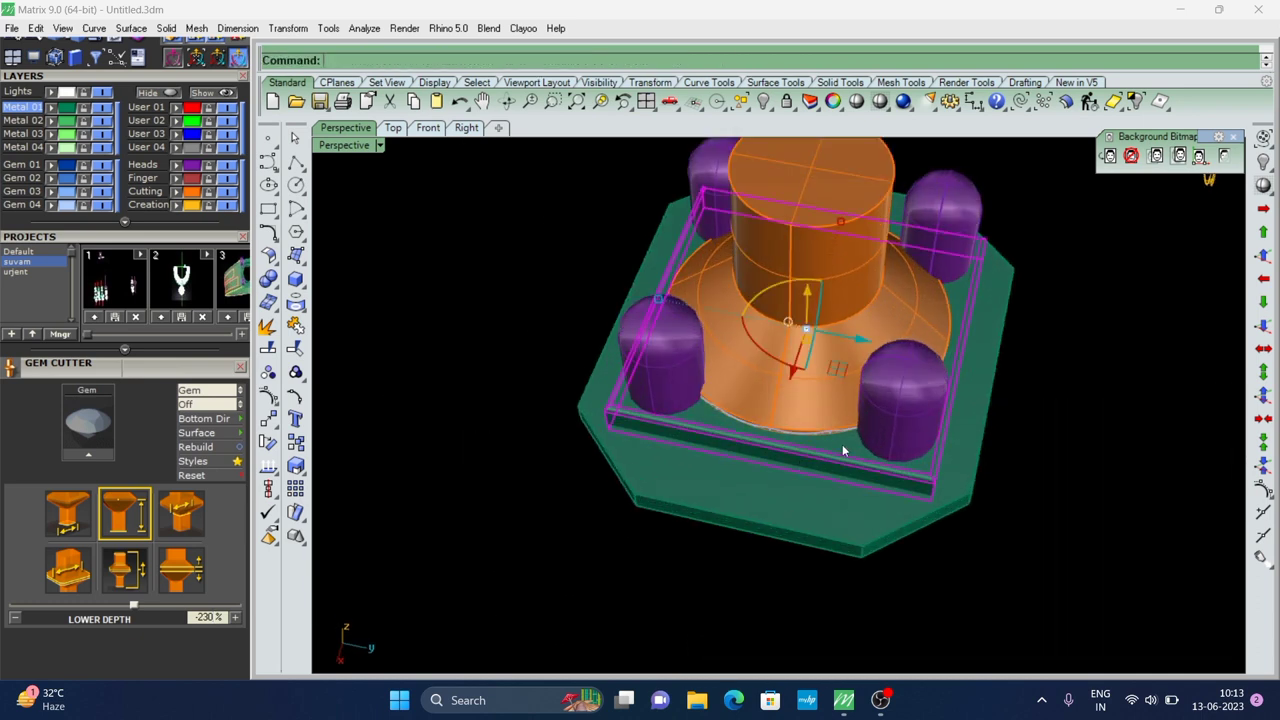
shift+click(792, 512)
text(b)
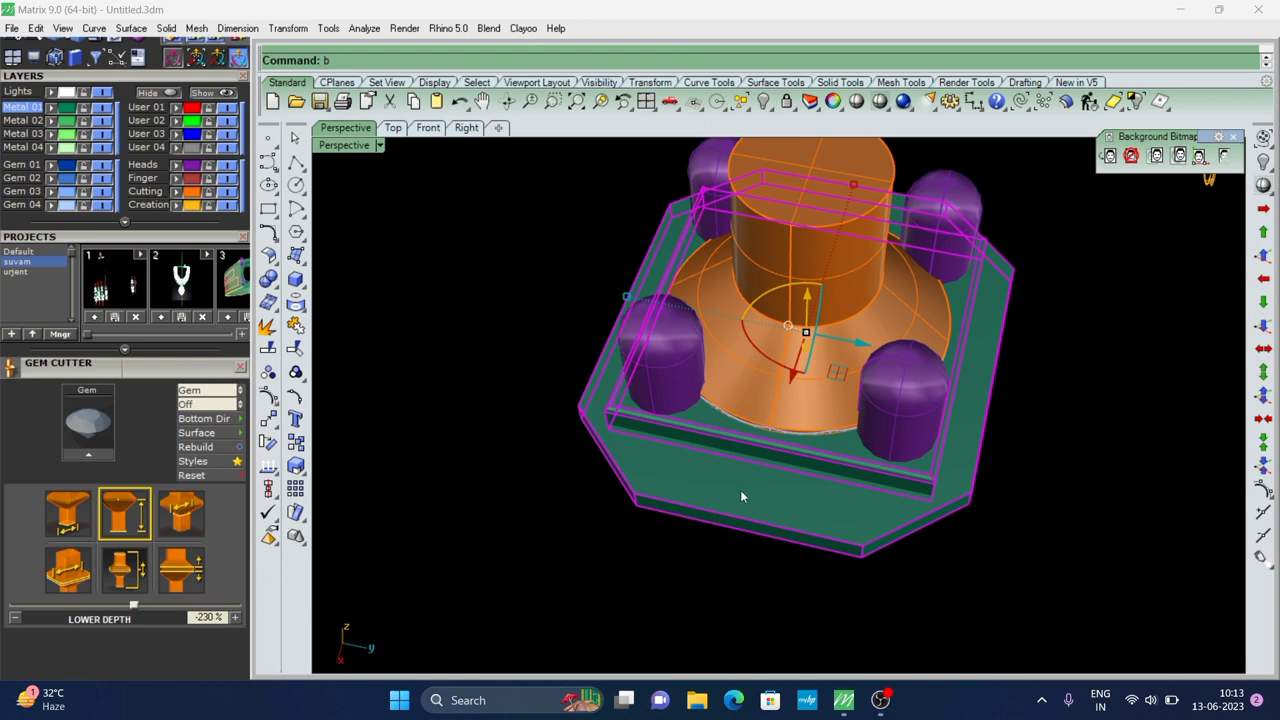
key(Return)
click(818, 235)
Inspect the new seat and adjust the diamond's height within it
scroll(818, 232, down, 3)
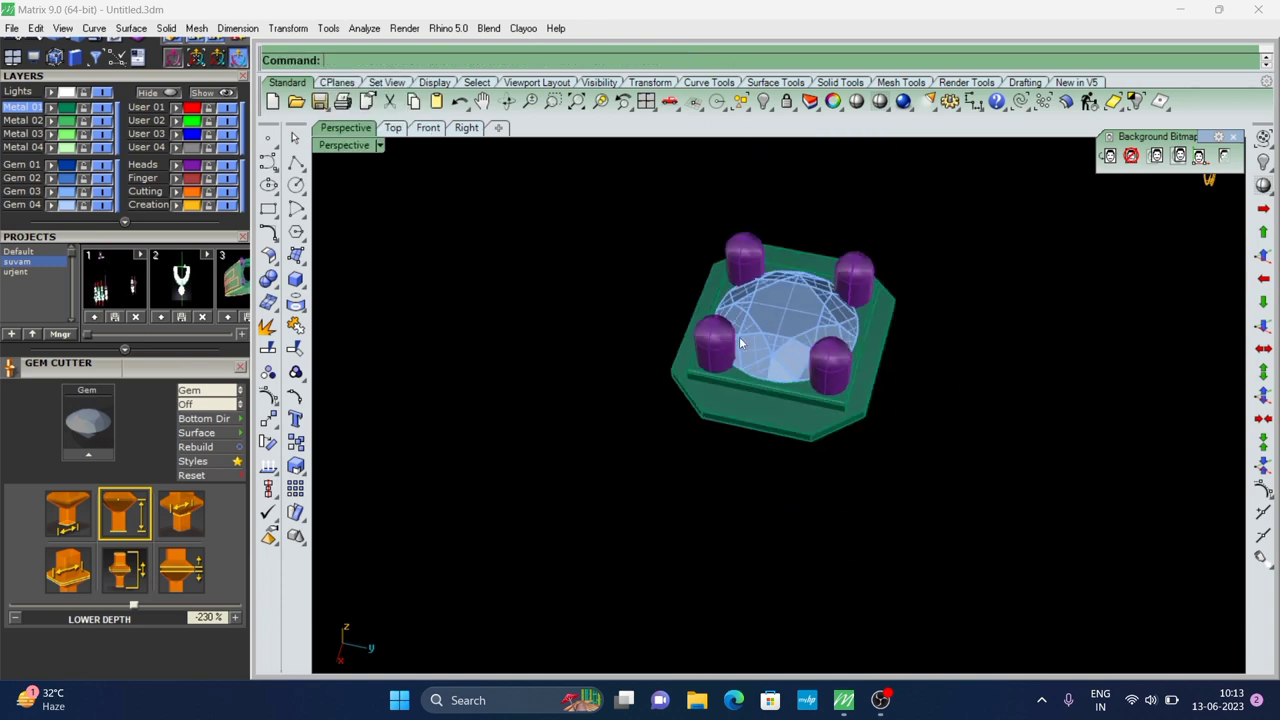
right_drag(790, 250, 777, 247)
scroll(777, 247, up, 4)
scroll(752, 357, down, 1)
right_drag(752, 357, 777, 342)
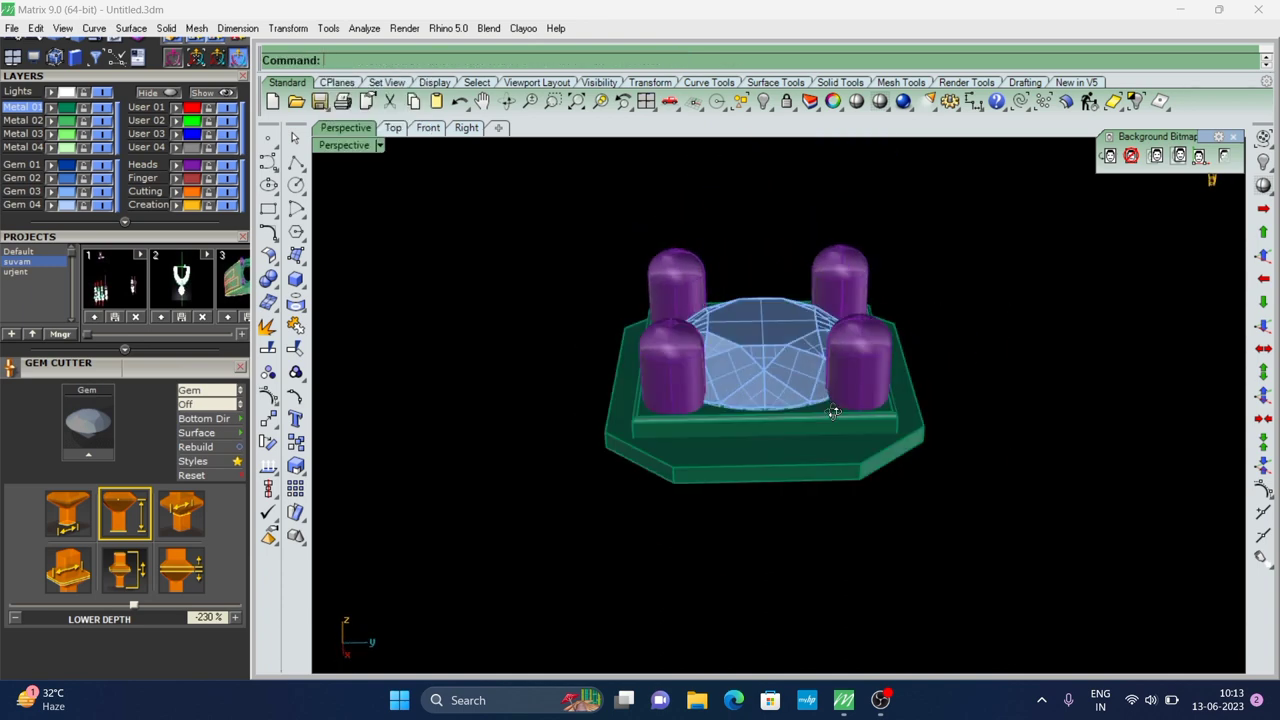
click(777, 342)
scroll(769, 381, up, 2)
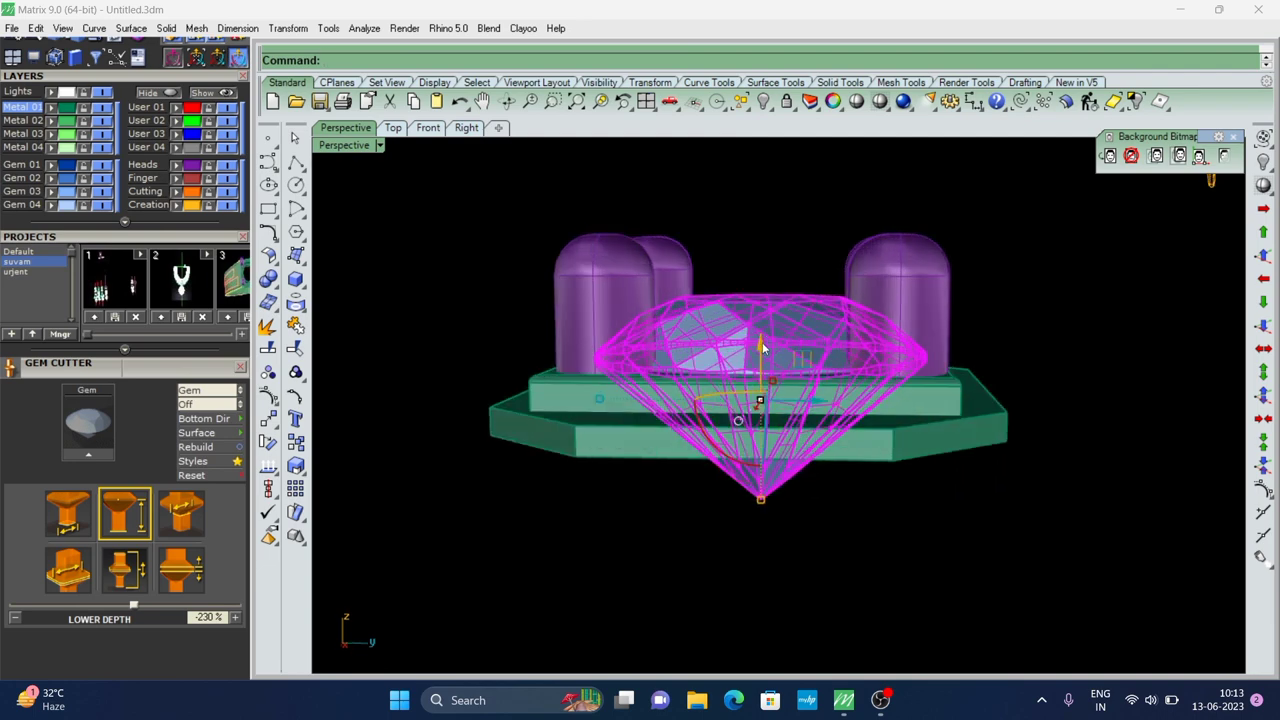
drag(762, 345, 794, 351)
click(854, 200)
mouse_move(854, 200)
right_down()
mouse_move(758, 438)
mouse_move(843, 368)
right_up()
drag(161, 238, 146, 400)
Hide the Gem 03 layer and inspect the seat opening in Working Shade
click(97, 356)
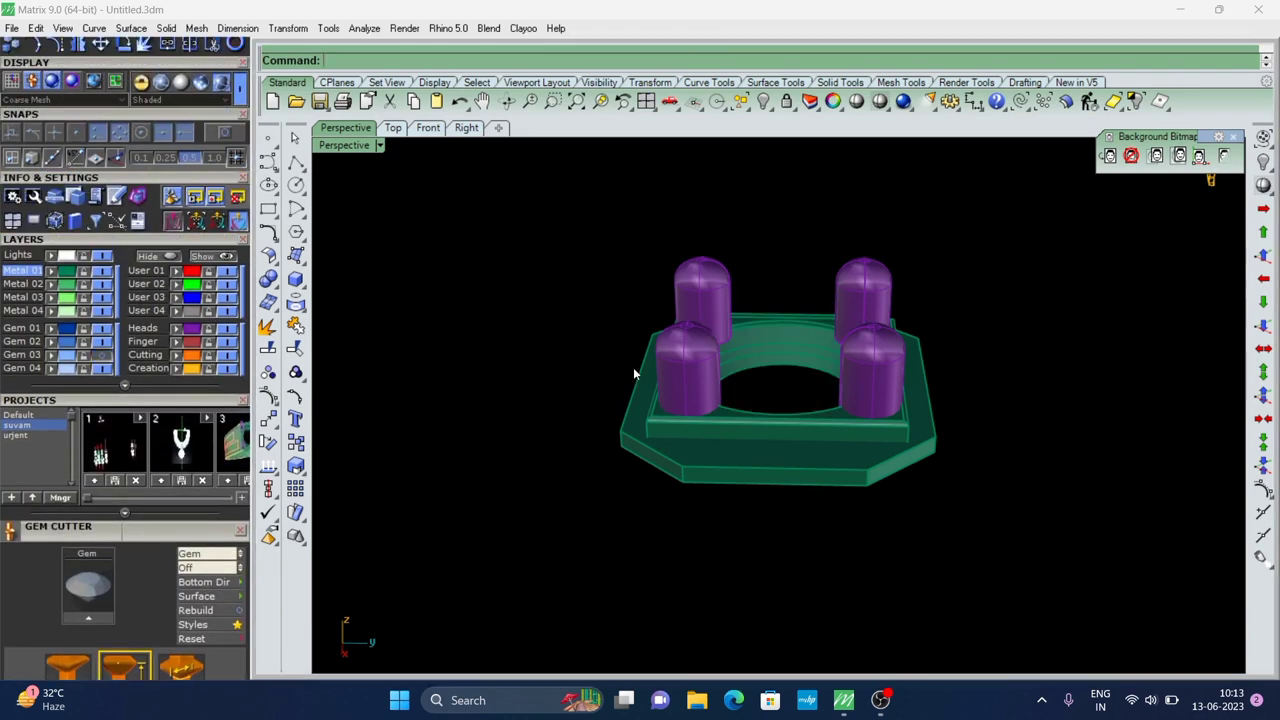
mouse_move(633, 367)
right_down()
mouse_move(700, 323)
mouse_move(735, 330)
right_up()
click(199, 85)
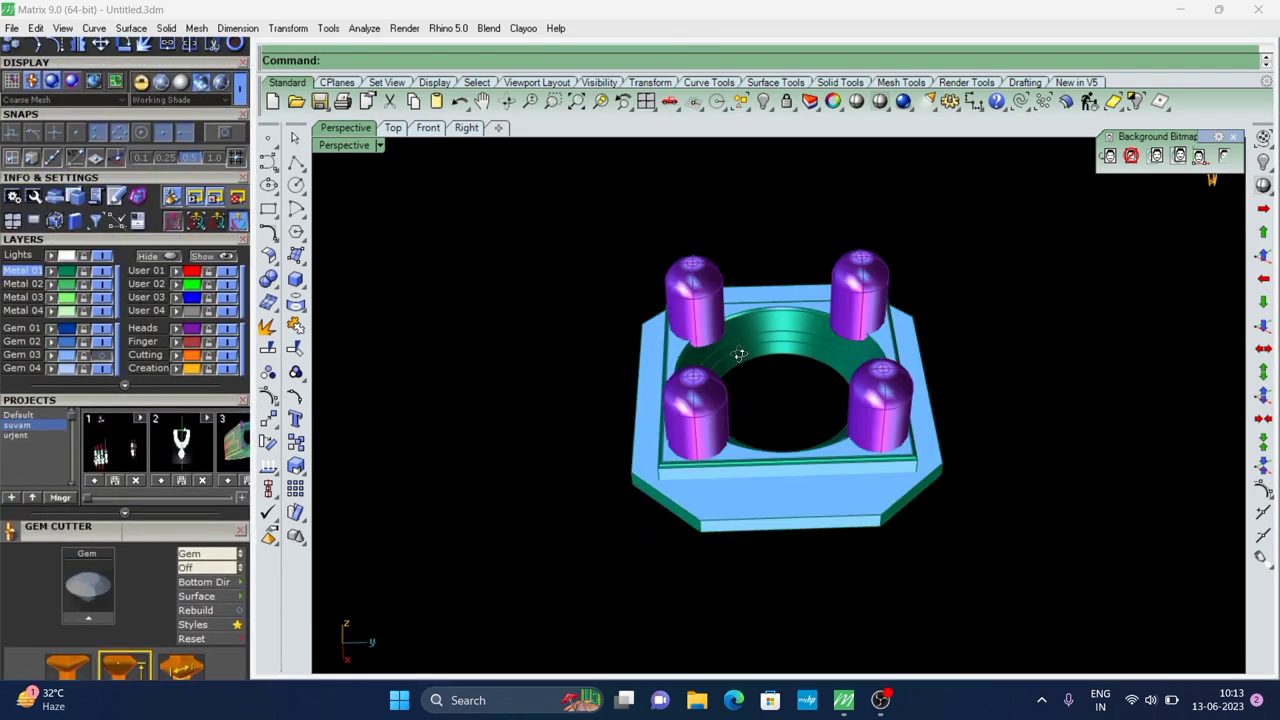
mouse_move(776, 278)
right_down()
mouse_move(660, 645)
mouse_move(700, 357)
mouse_move(759, 476)
right_up()
scroll(759, 476, up, 3)
scroll(641, 416, down, 5)
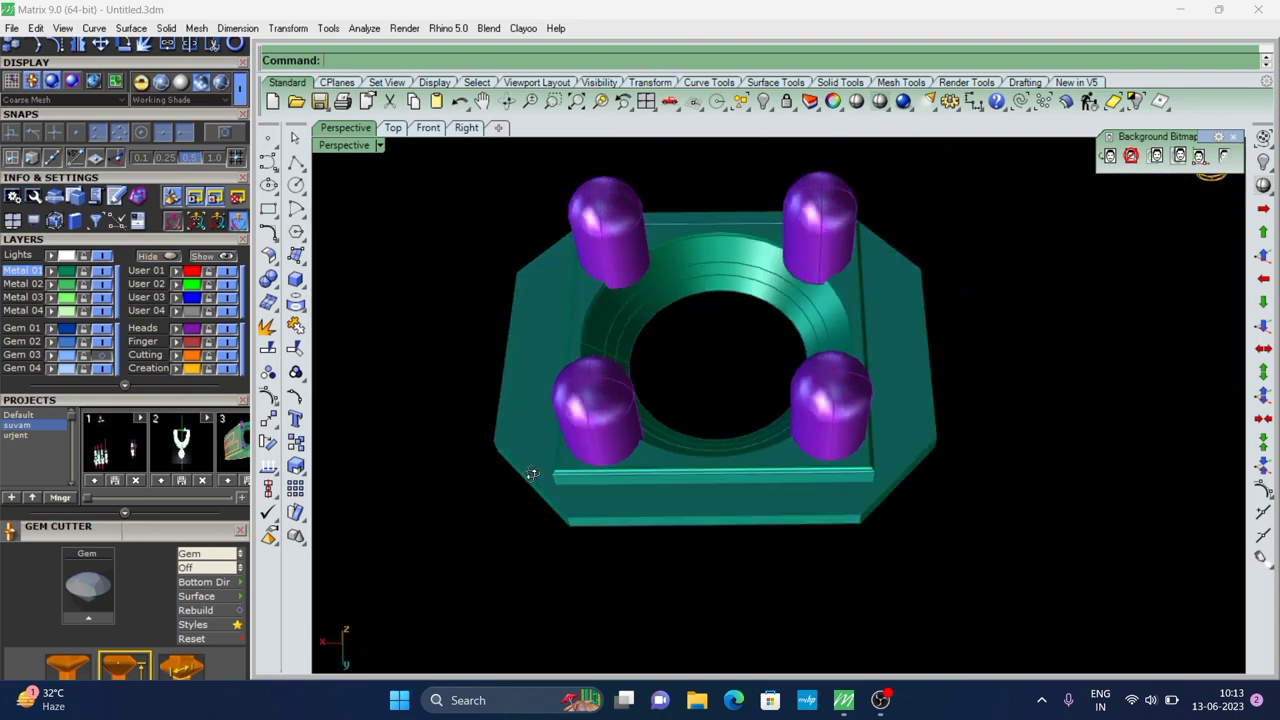
mouse_move(641, 416)
right_down()
mouse_move(714, 344)
mouse_move(722, 374)
right_up()
scroll(714, 344, down, 2)
scroll(718, 355, up, 3)
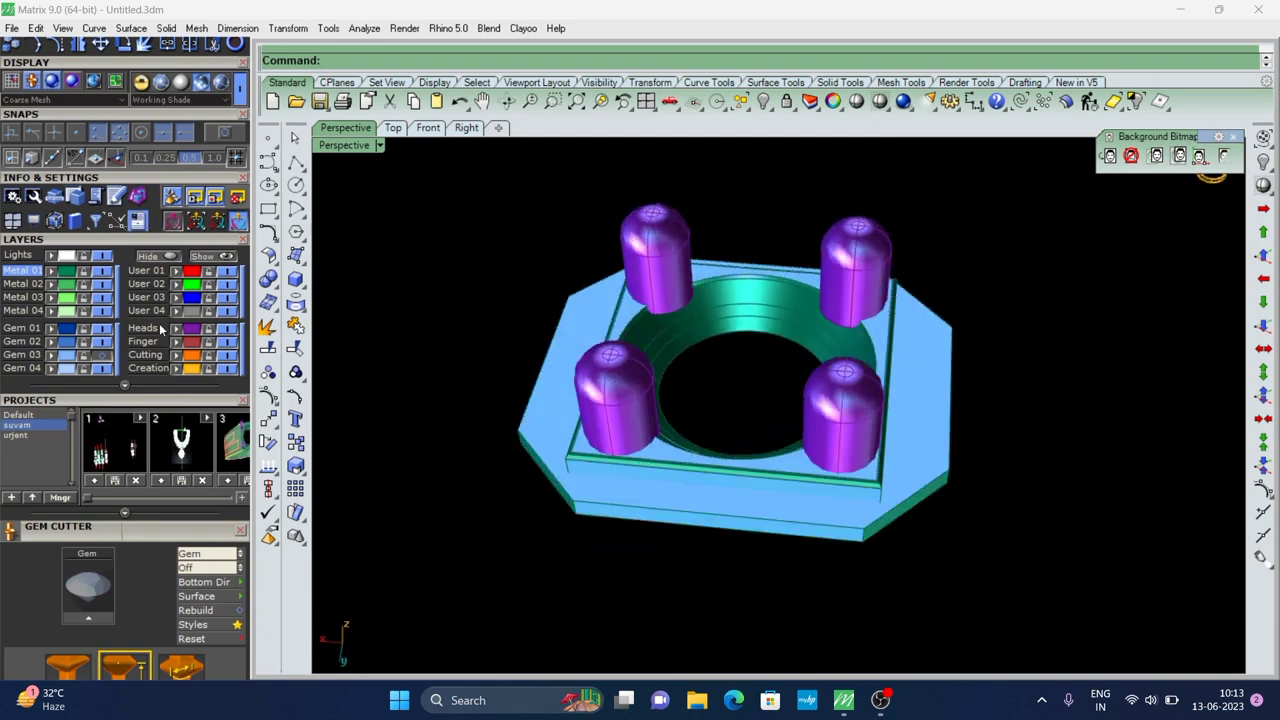
Show the diamond again, use Shaded display, and switch to the Front view
click(96, 357)
scroll(895, 323, down, 5)
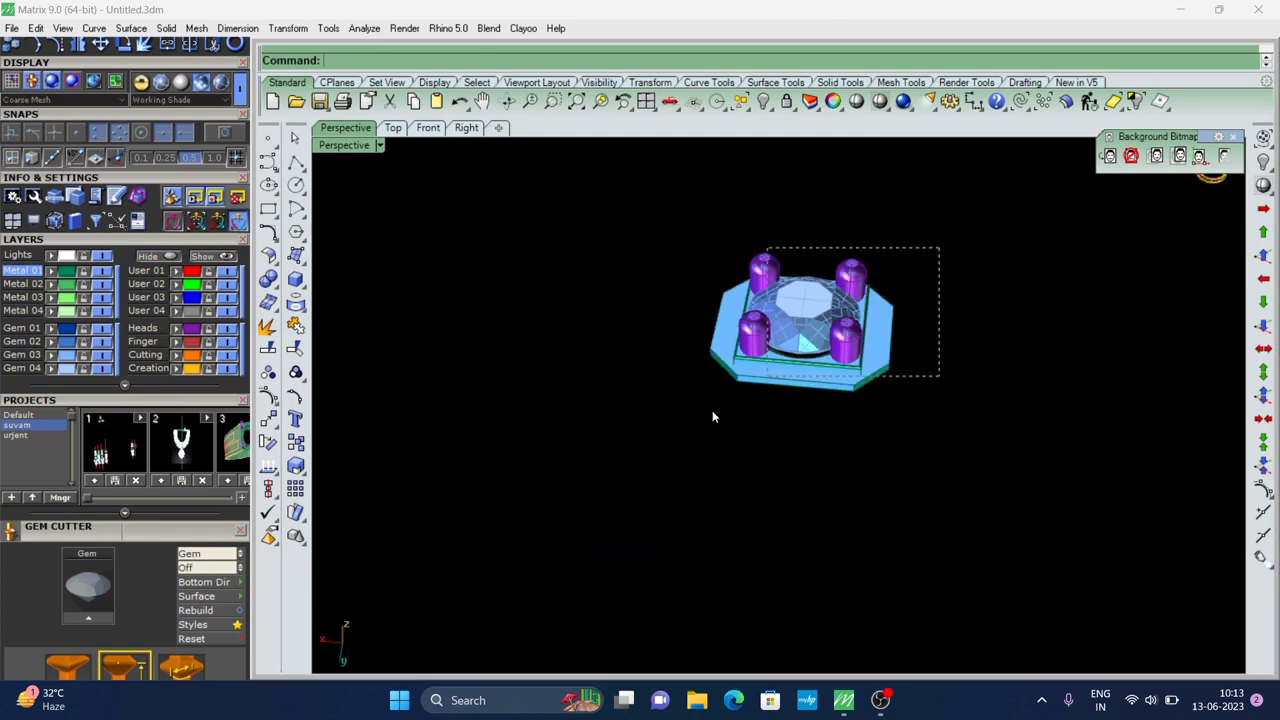
key(ctrl+a)
click(648, 416)
mouse_move(703, 371)
right_down()
mouse_move(855, 405)
mouse_move(731, 366)
right_up()
scroll(855, 405, up, 3)
scroll(855, 405, down, 3)
click(434, 131)
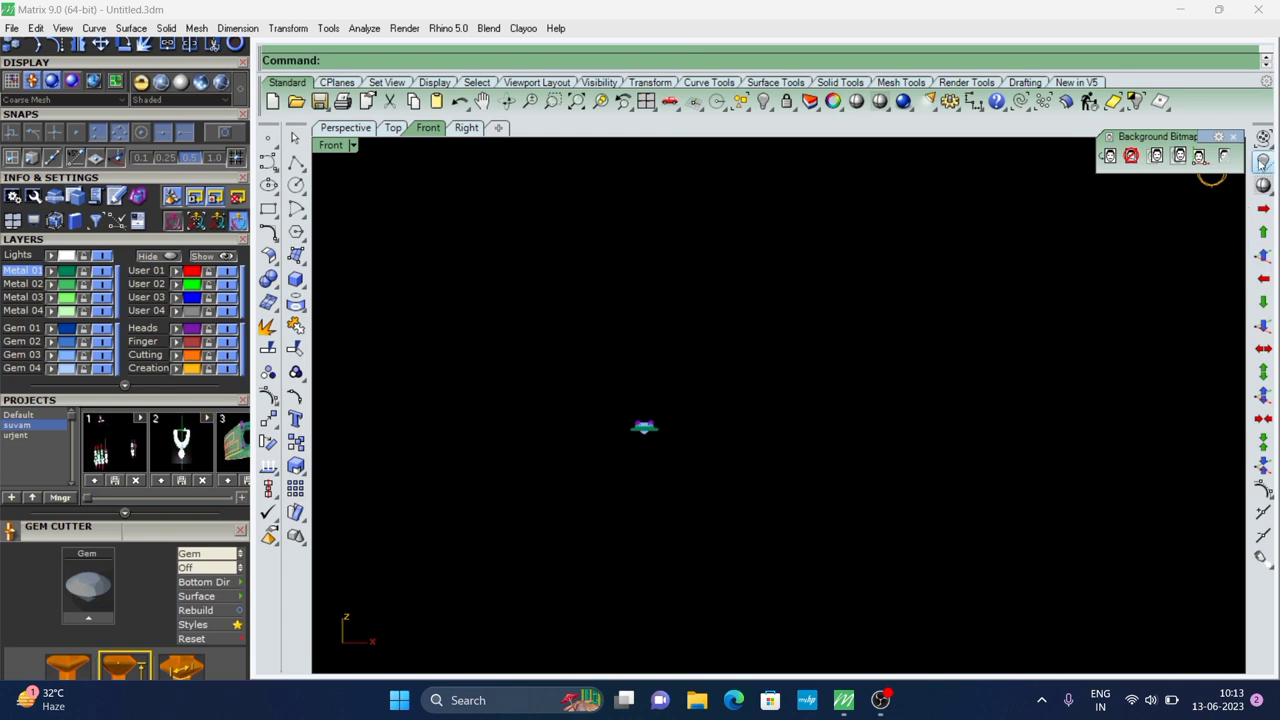
Raise the diamond setting above the finger circle
click(643, 427)
scroll(630, 435, up, 2)
scroll(610, 425, up, 3)
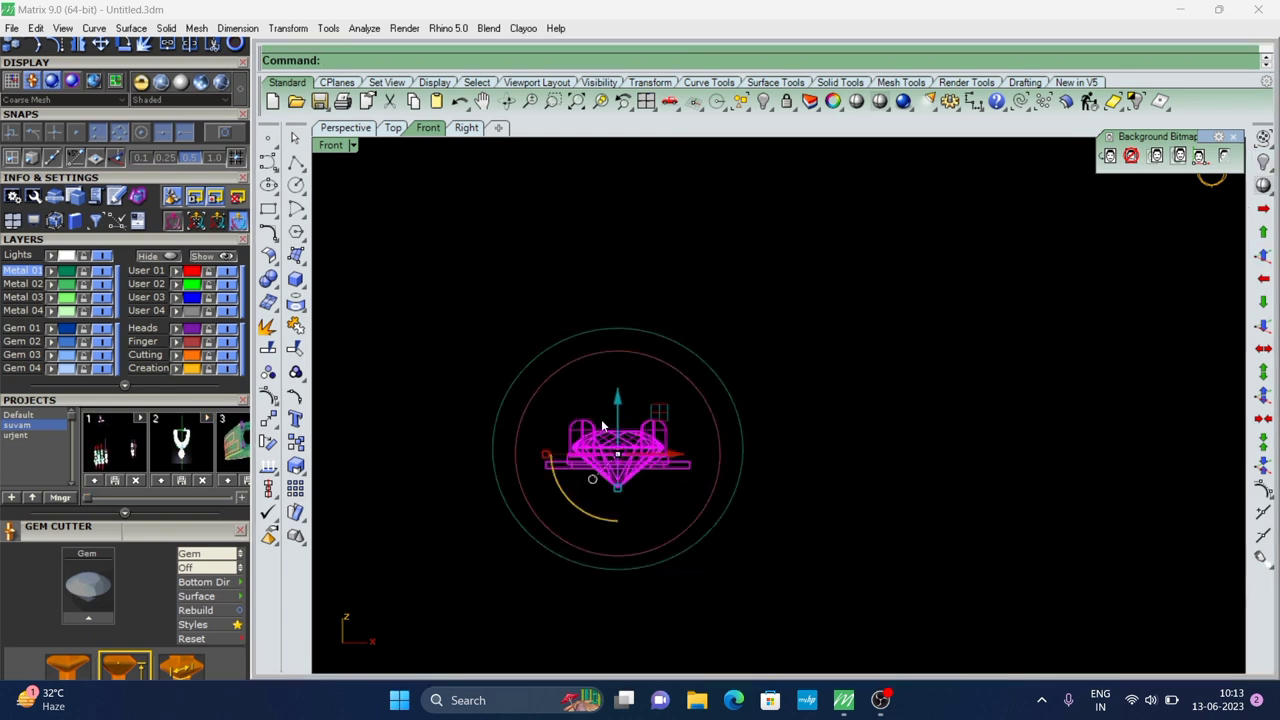
drag(617, 396, 620, 258)
scroll(620, 258, down, 1)
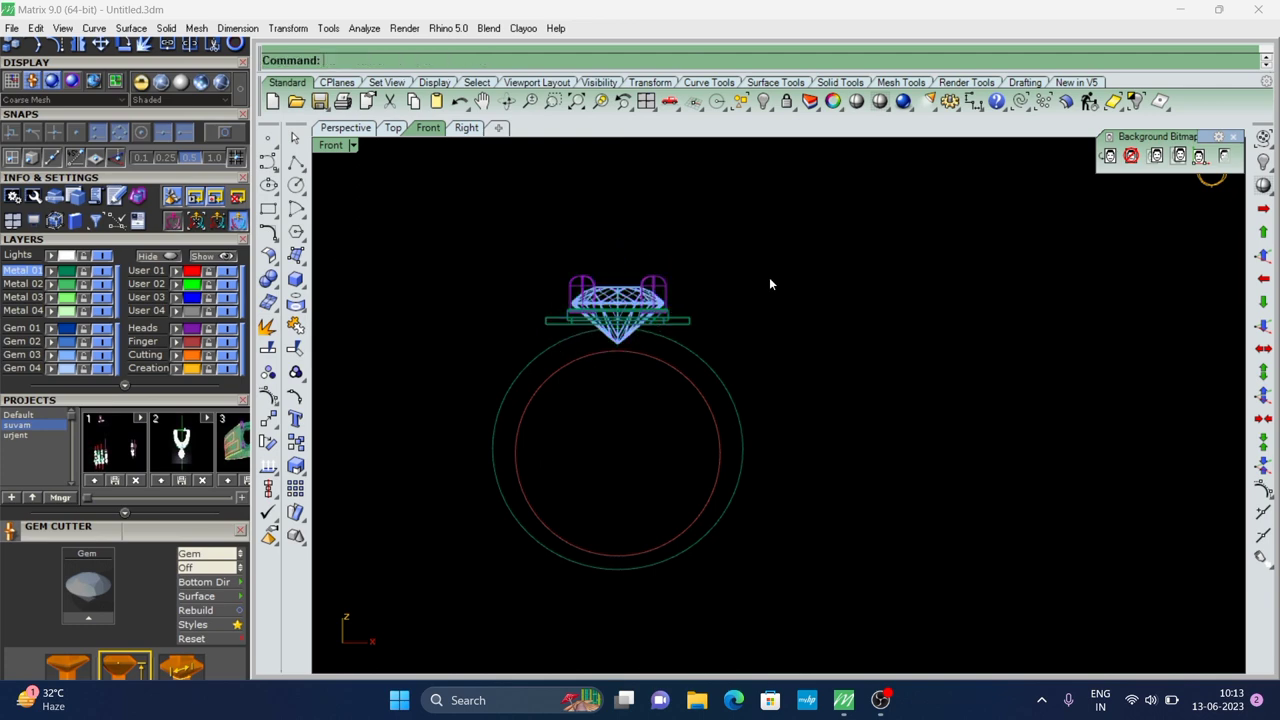
Draw a vertical line through the ring centre and trim away the outer circle's left half
click(678, 340)
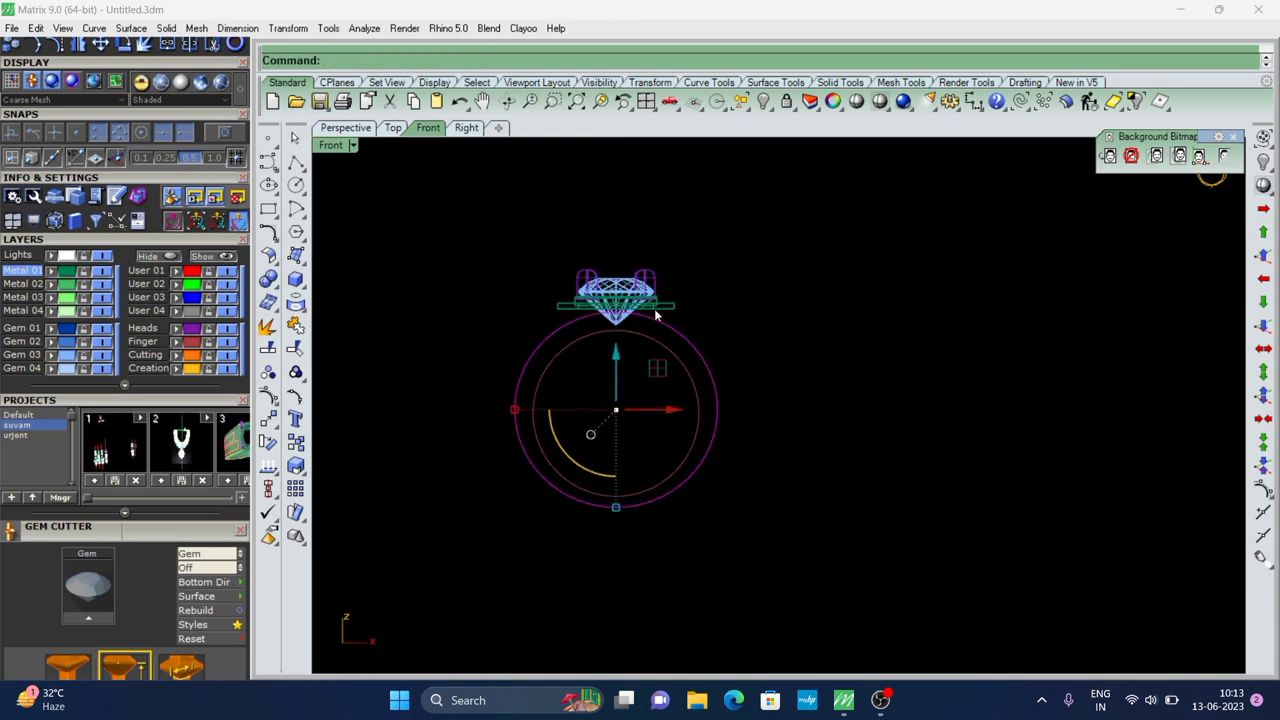
text(Li)
key(Return)
click(616, 412)
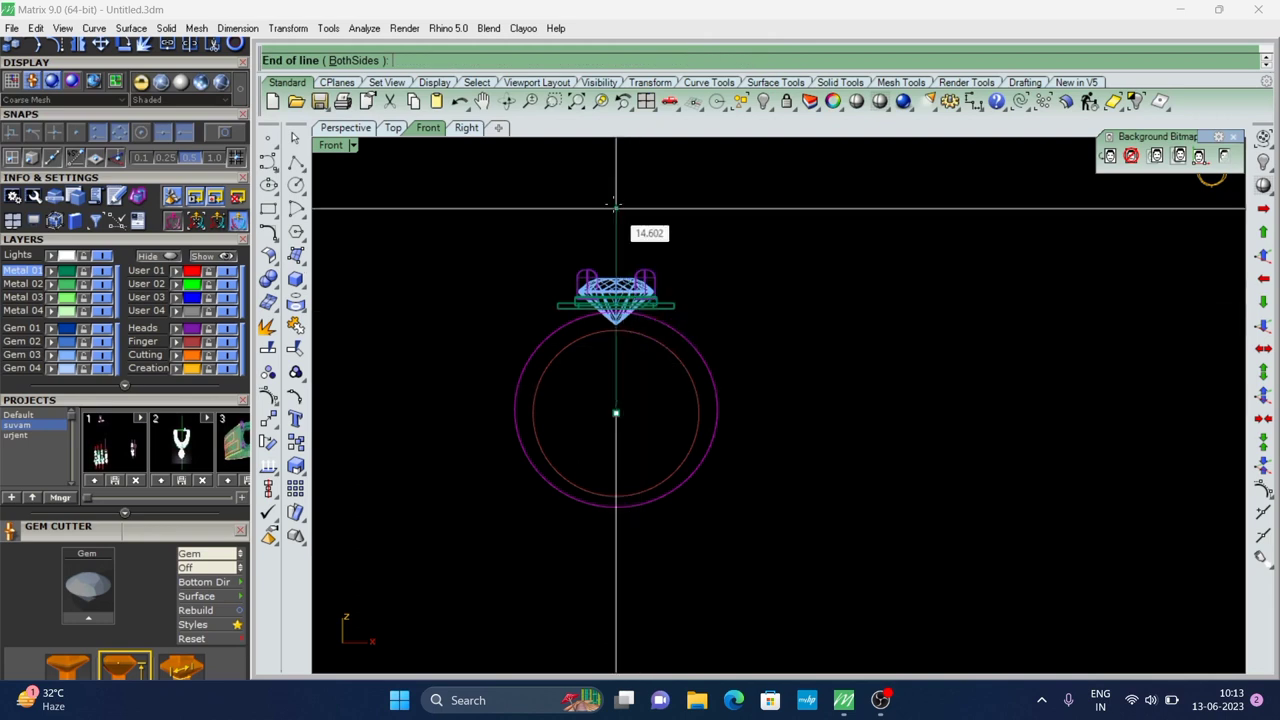
text(b)
click(613, 204)
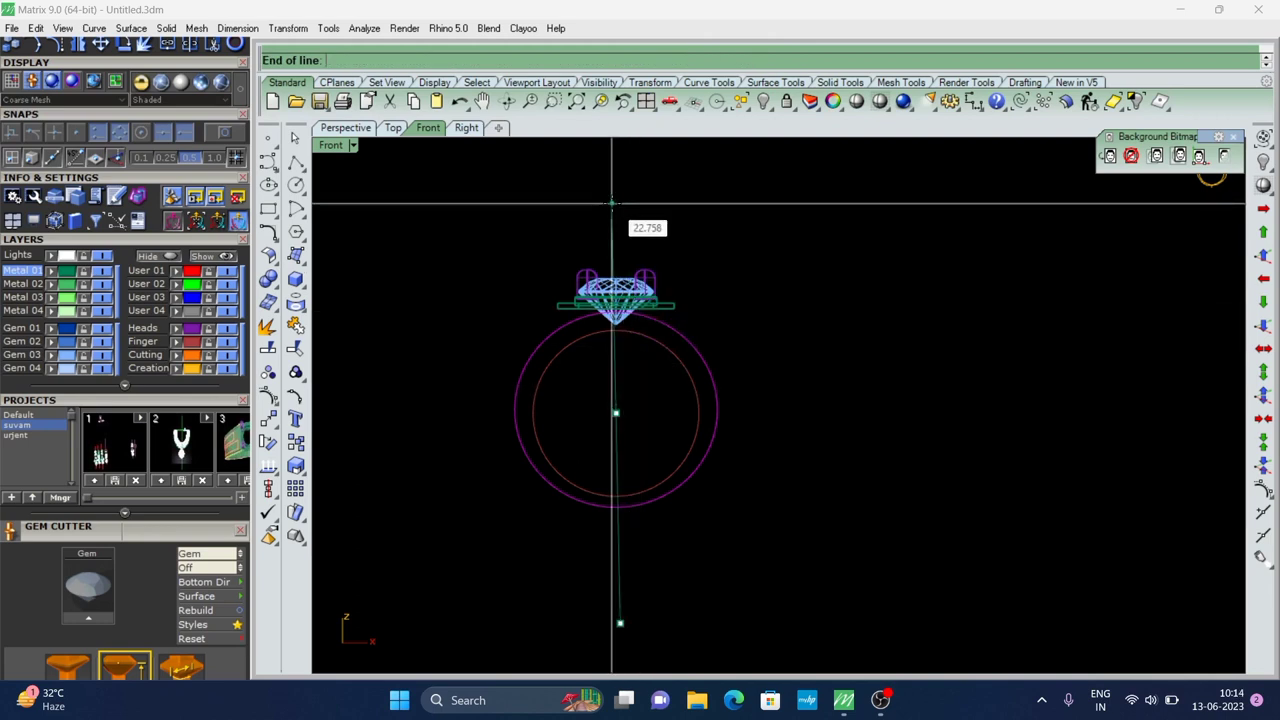
drag(652, 399, 597, 434)
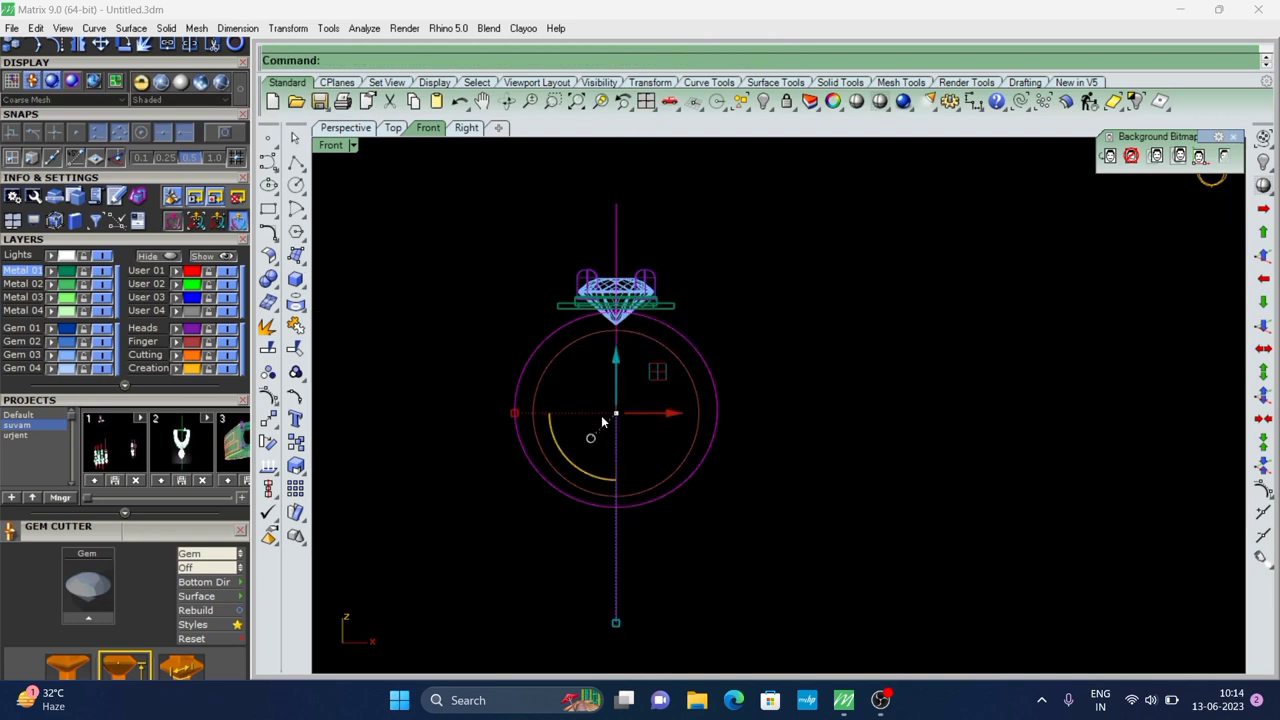
text(Tr)
key(Return)
click(538, 342)
key(Return)
Offset the remaining arc into a new curve rebuilt with 7 points
scroll(660, 325, up, 3)
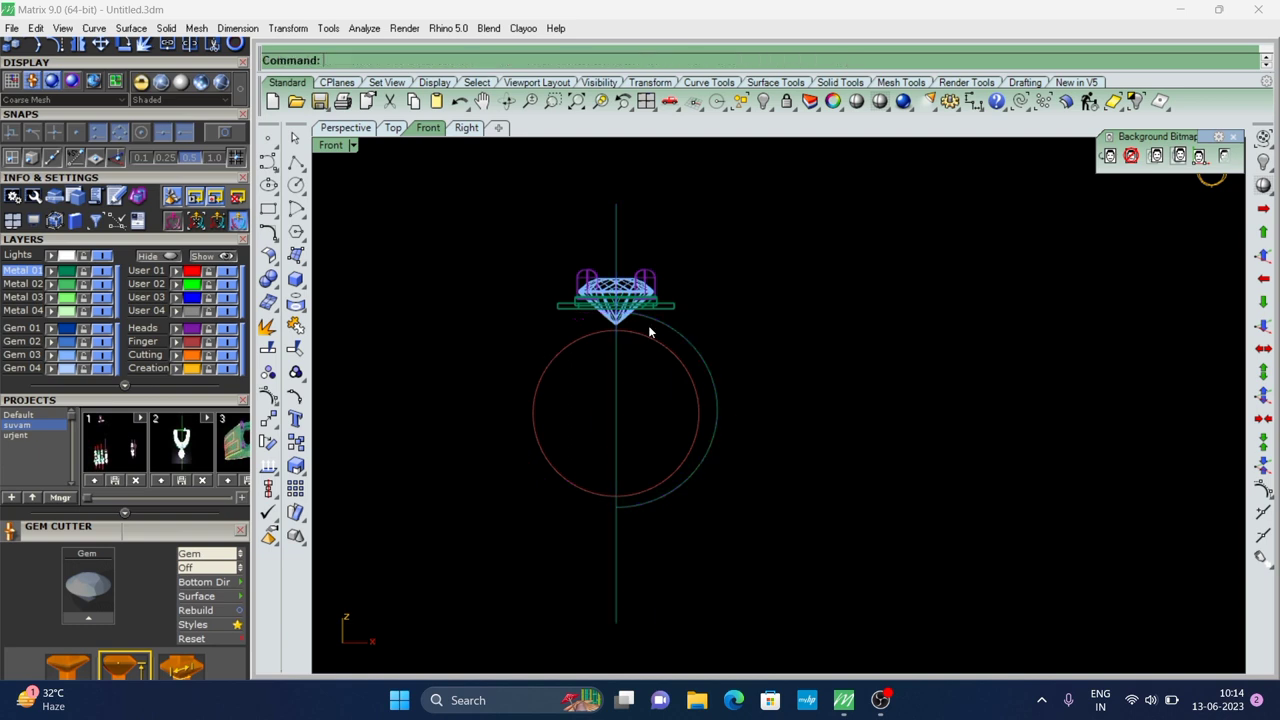
text(offset)
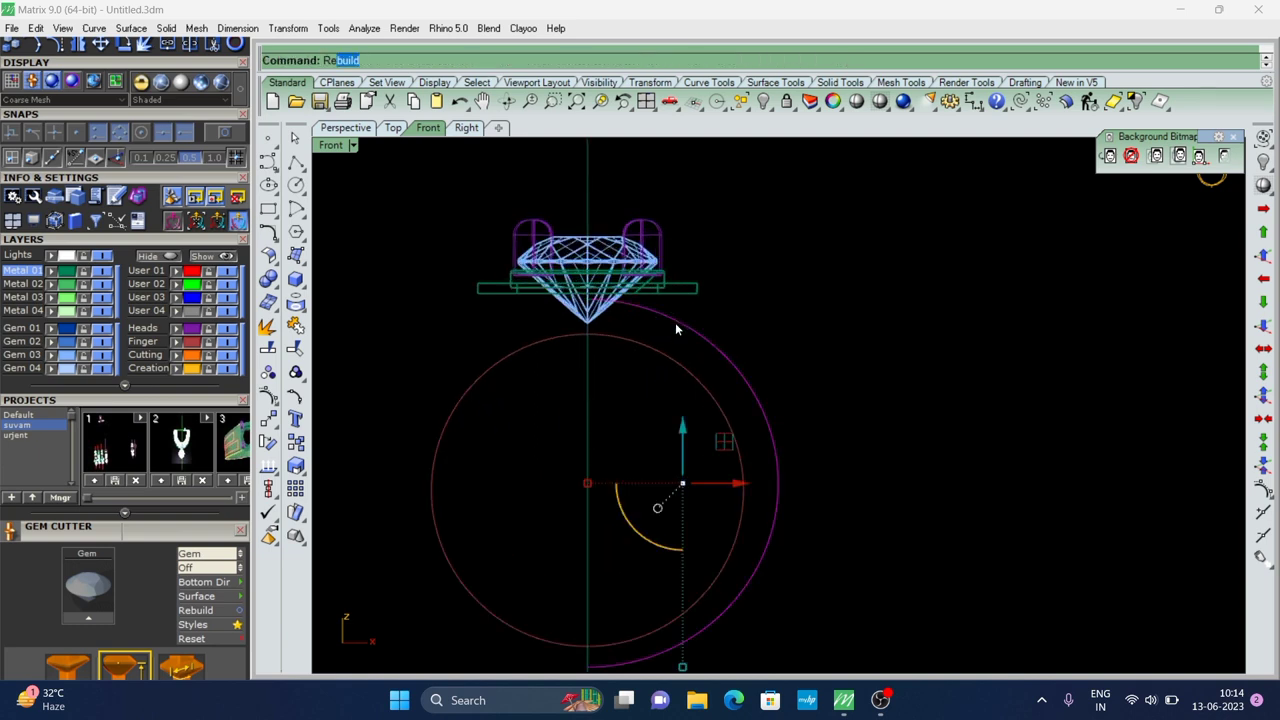
key(Return)
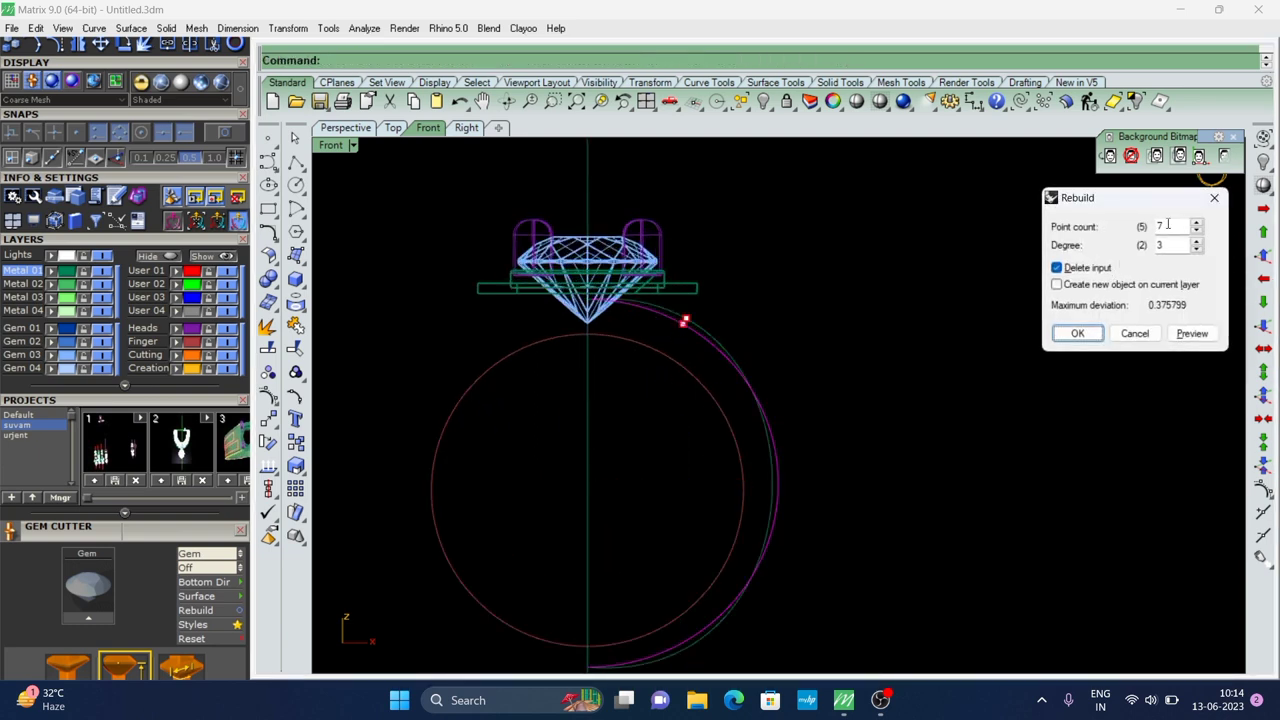
click(1077, 333)
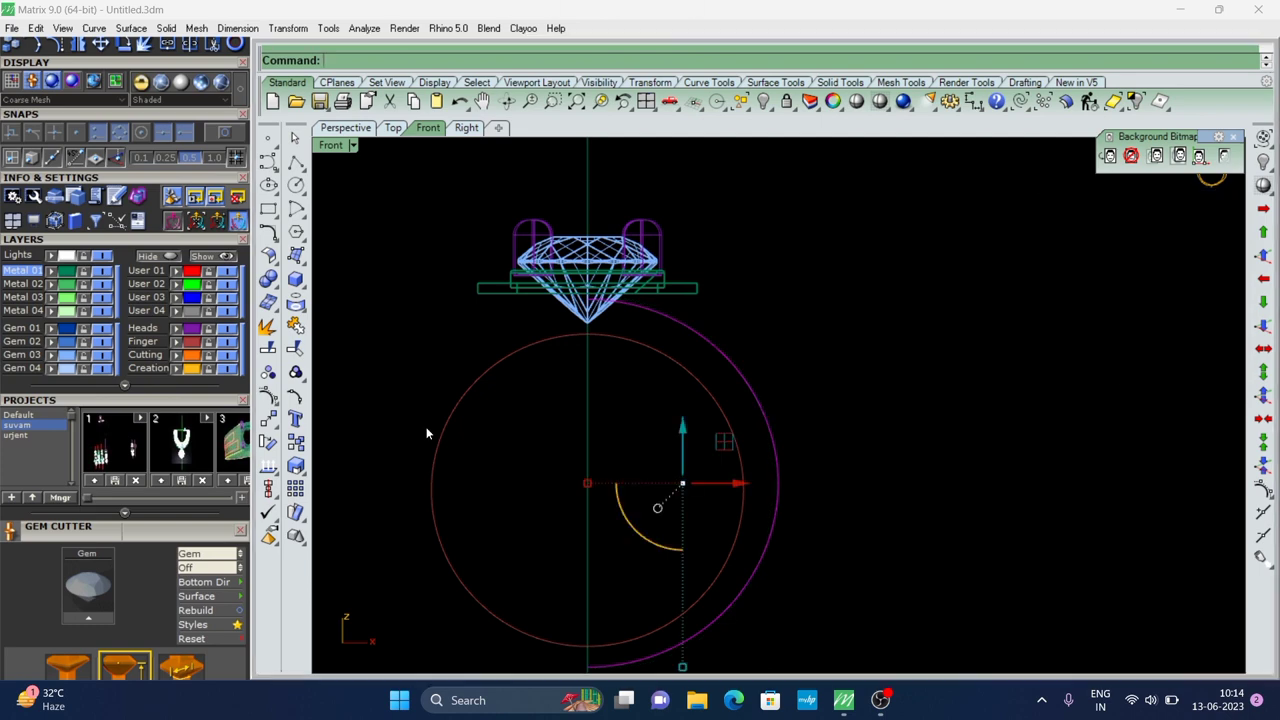
Move the curve so its start attaches to the plate edge using end snap
click(294, 395)
scroll(570, 283, up, 2)
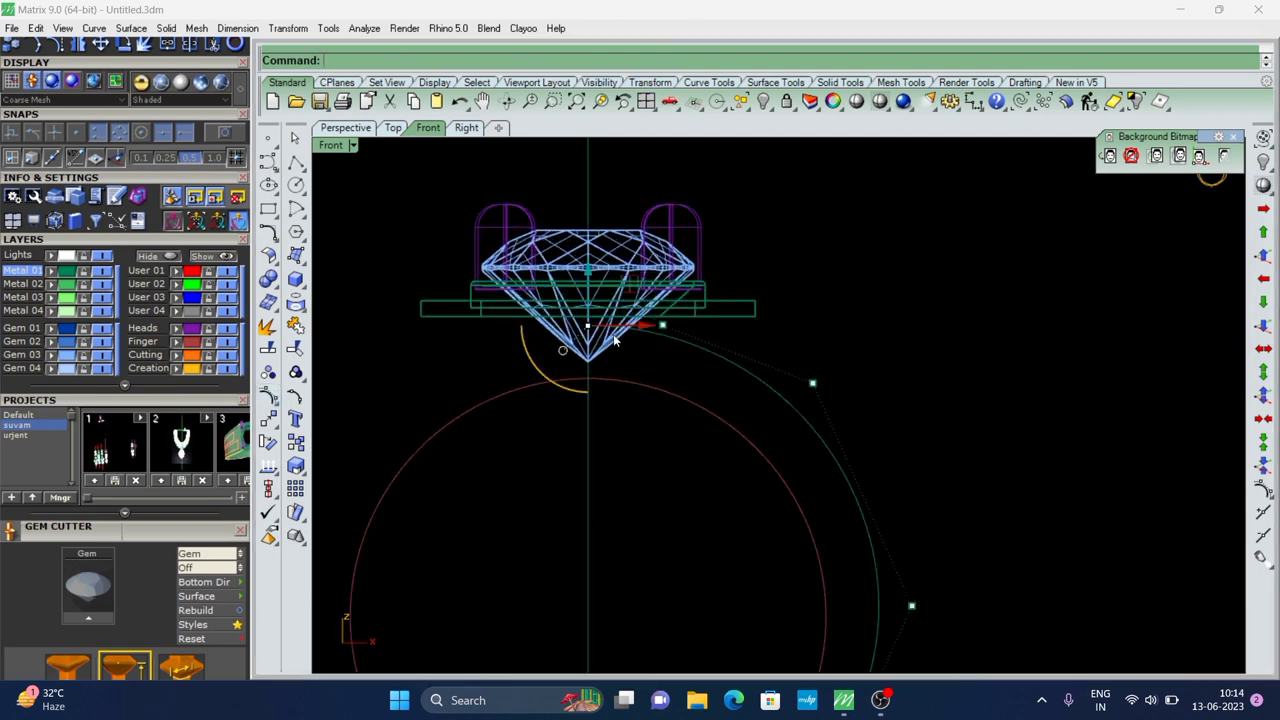
click(268, 421)
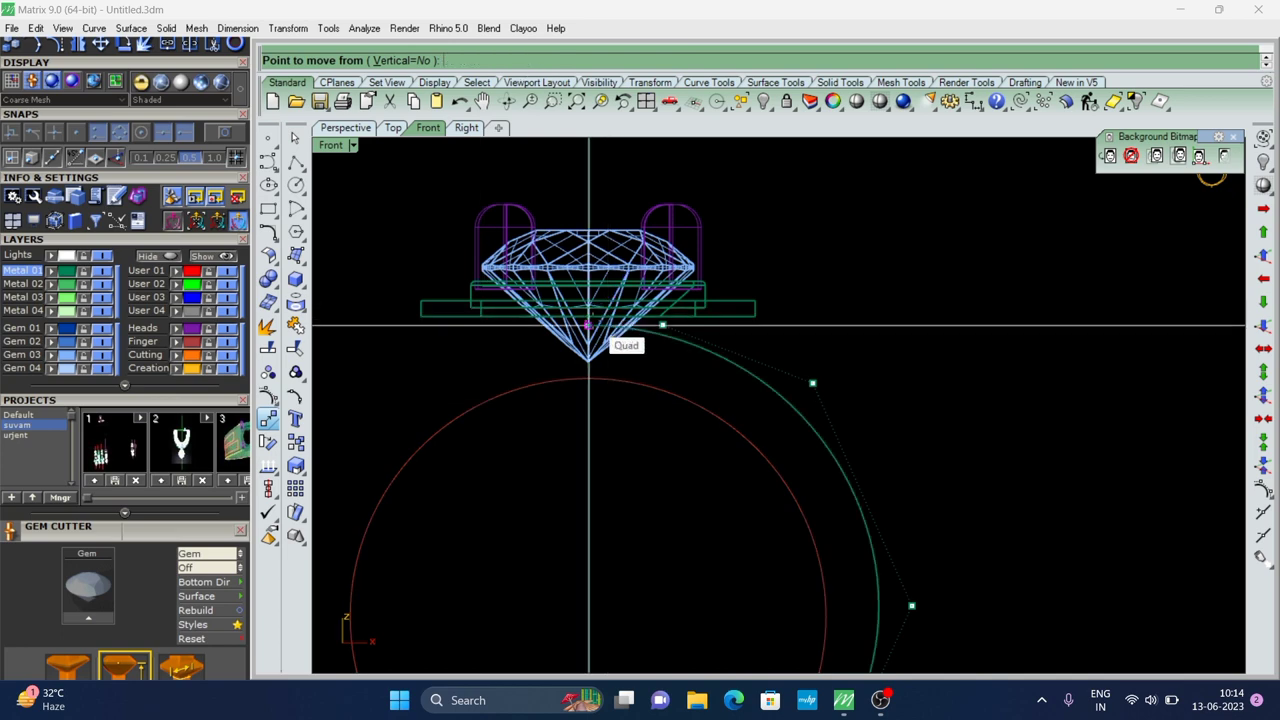
click(101, 135)
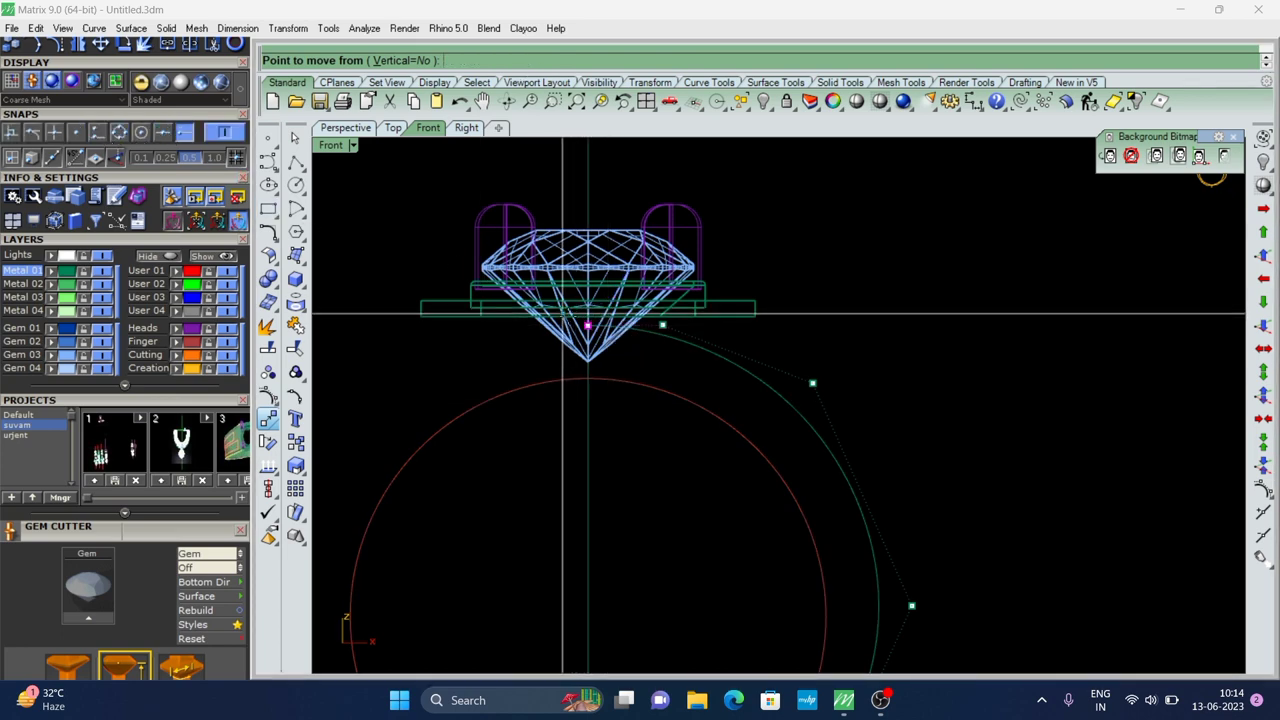
click(588, 325)
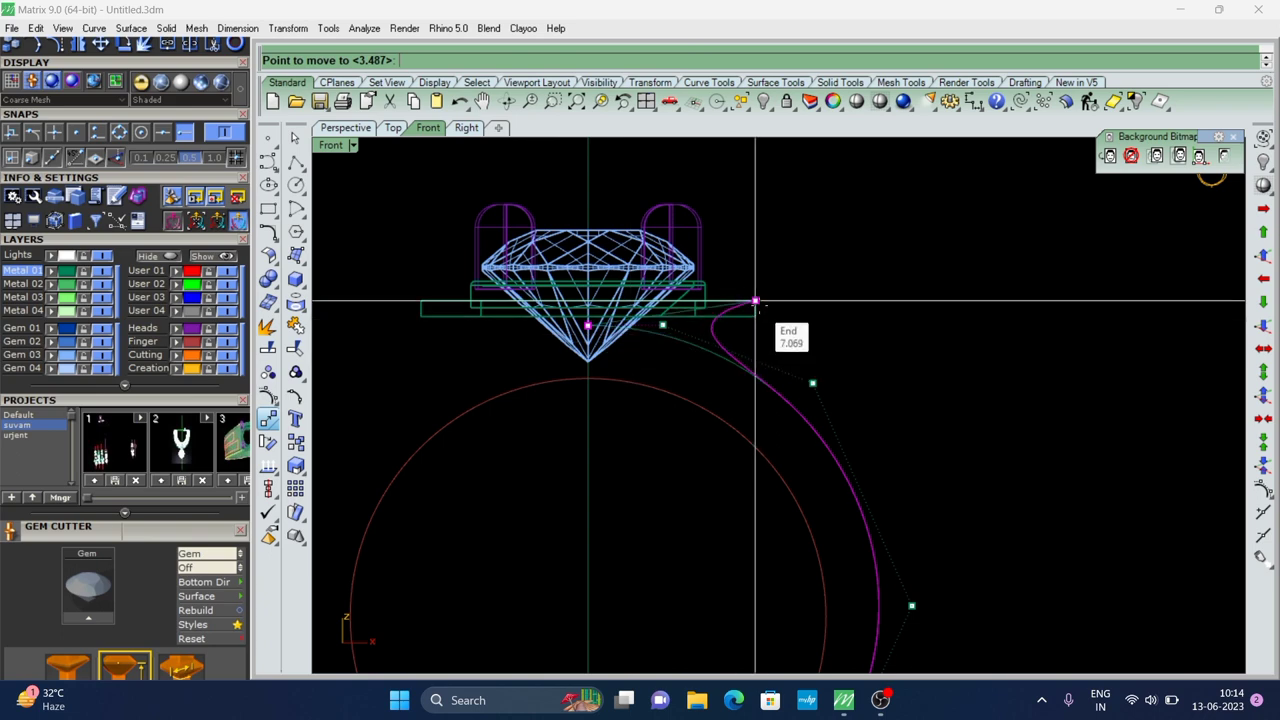
click(755, 300)
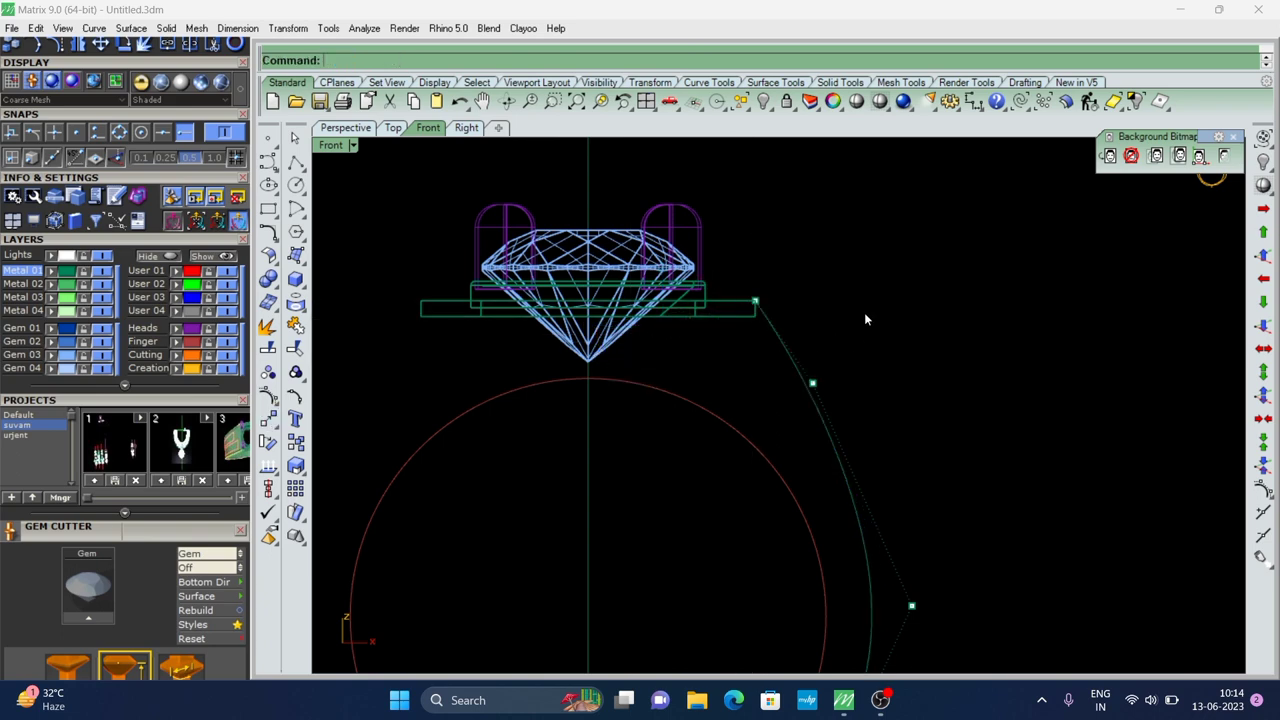
scroll(862, 308, down, 3)
scroll(729, 285, down, 2)
Rebuild the curve with 7 points and pull its top control point down
text(r)
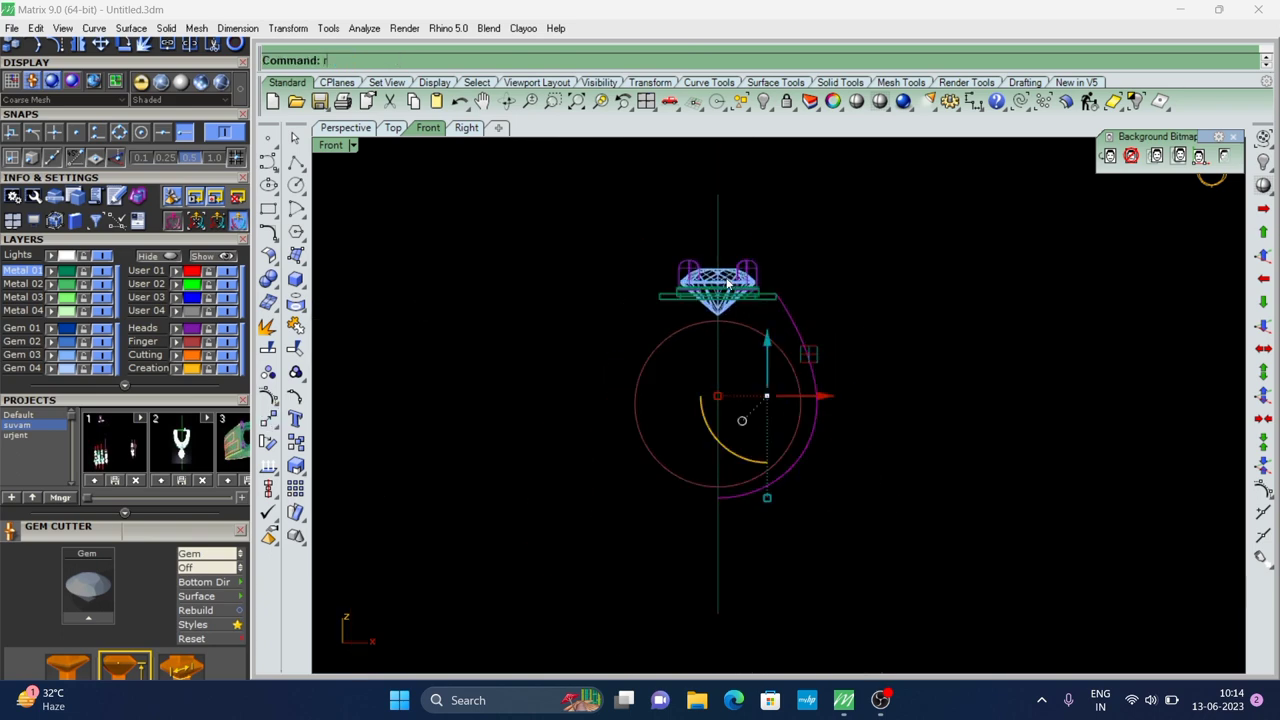
key(Return)
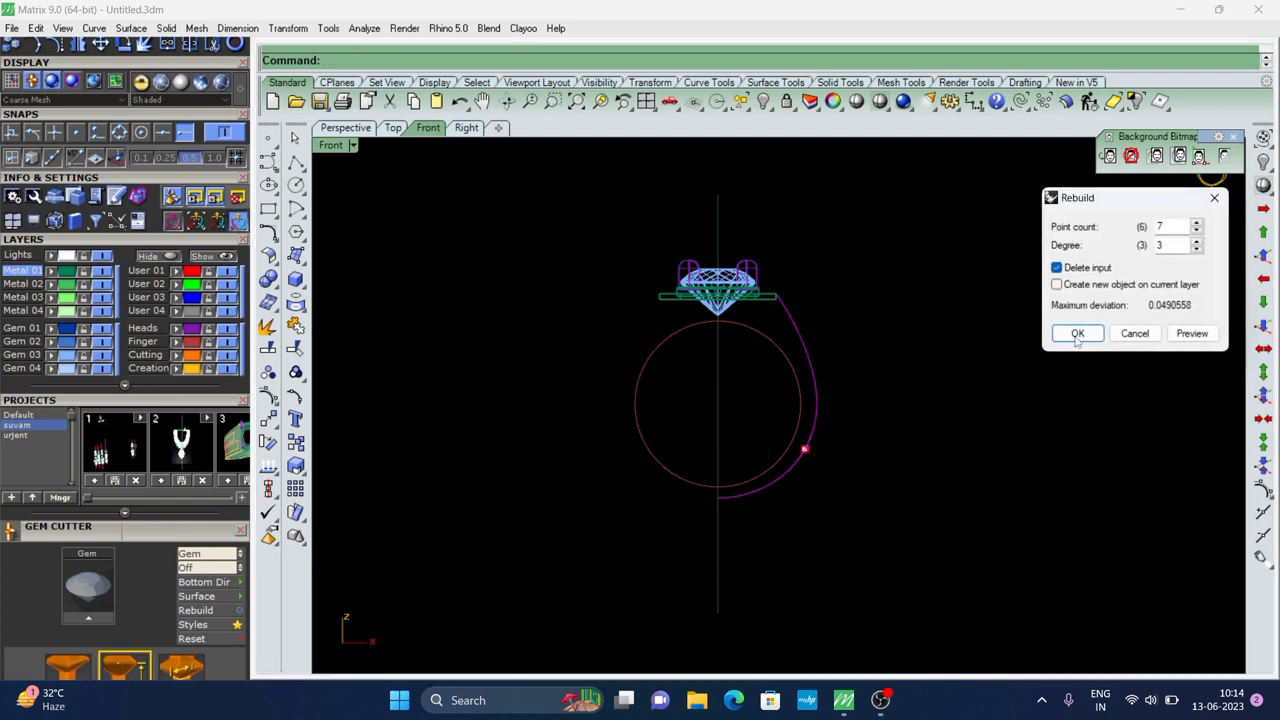
click(1077, 336)
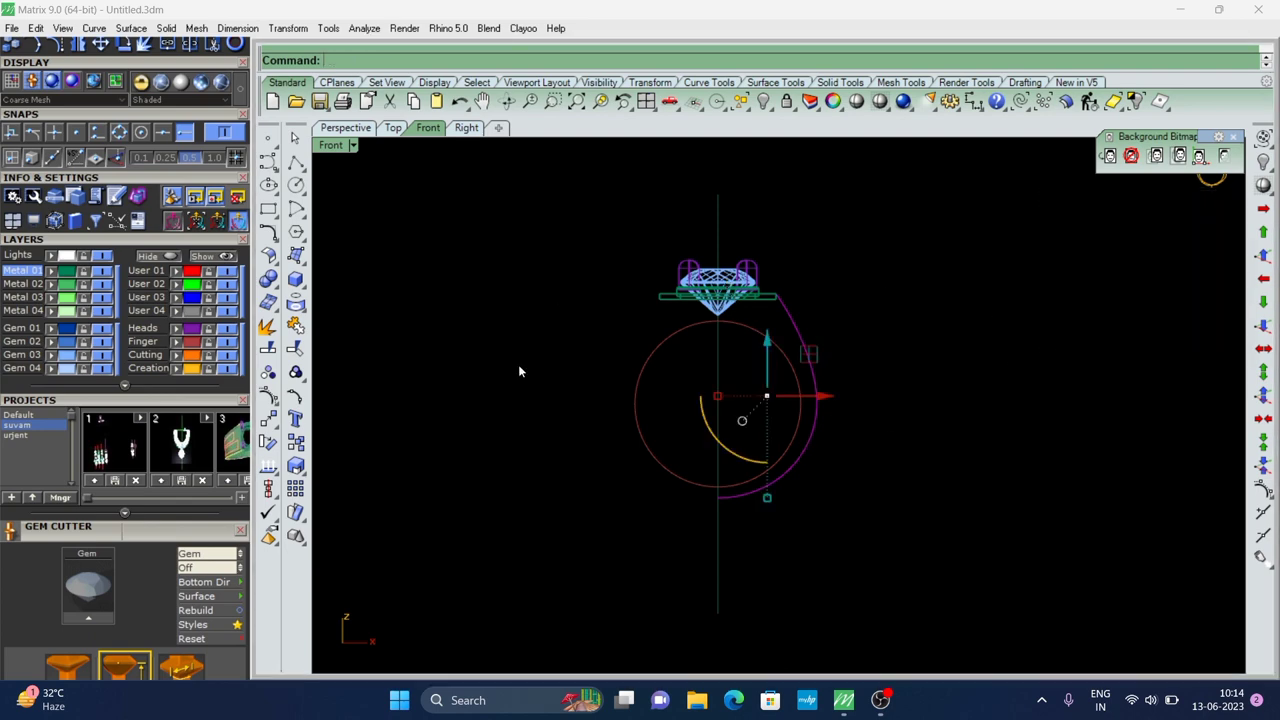
click(296, 397)
scroll(770, 312, up, 5)
drag(815, 248, 866, 358)
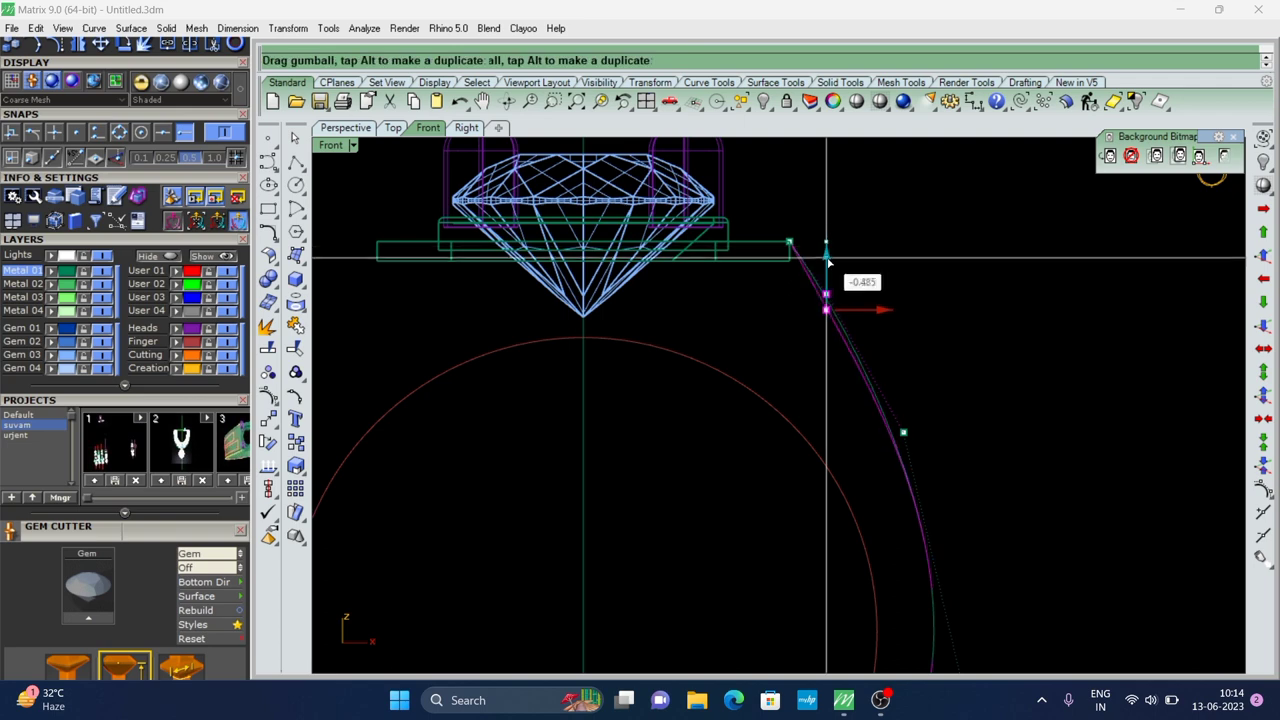
drag(832, 252, 830, 277)
drag(879, 320, 878, 322)
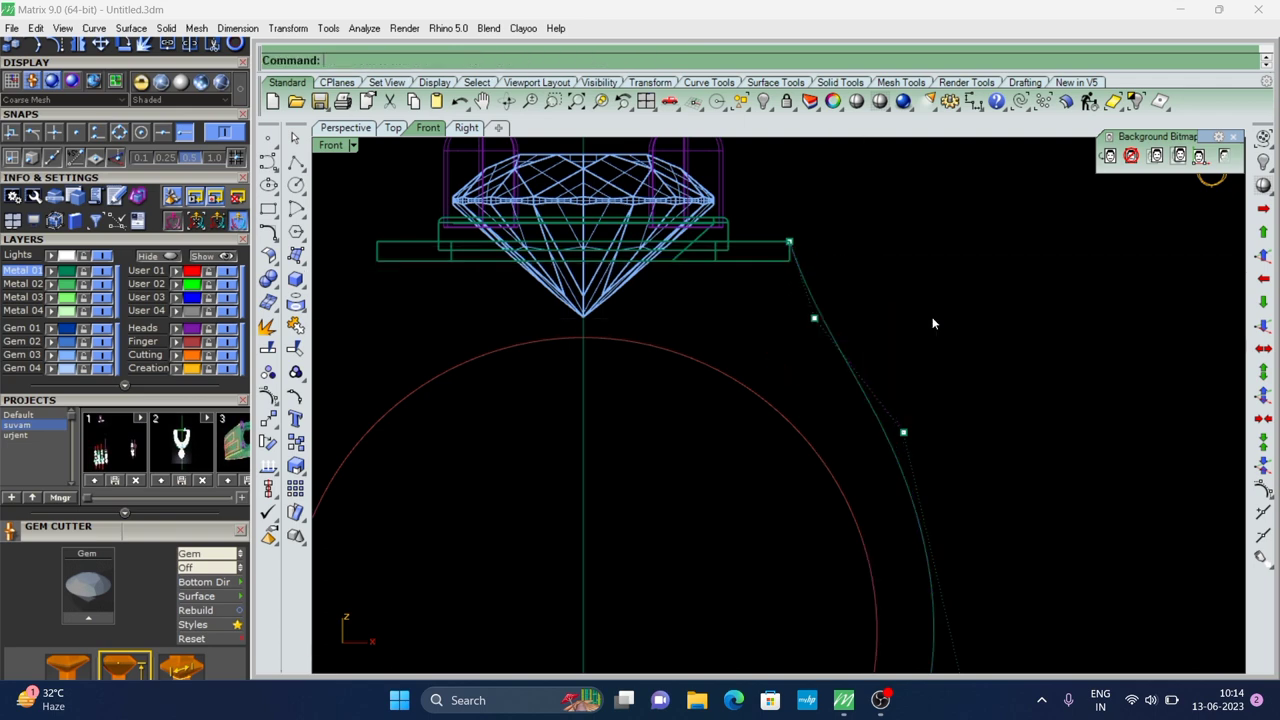
Move another control point to reshape the shank curve
scroll(809, 272, down, 2)
scroll(810, 322, down, 2)
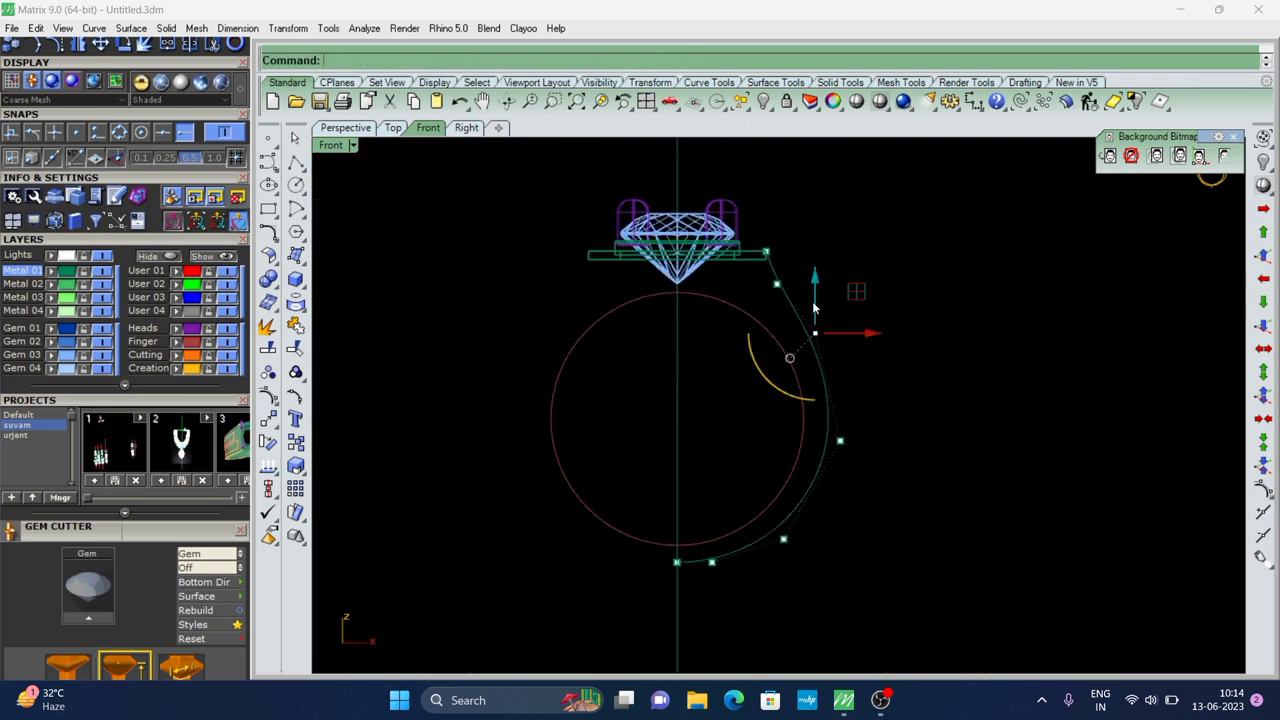
key(Escape)
scroll(772, 406, down, 1)
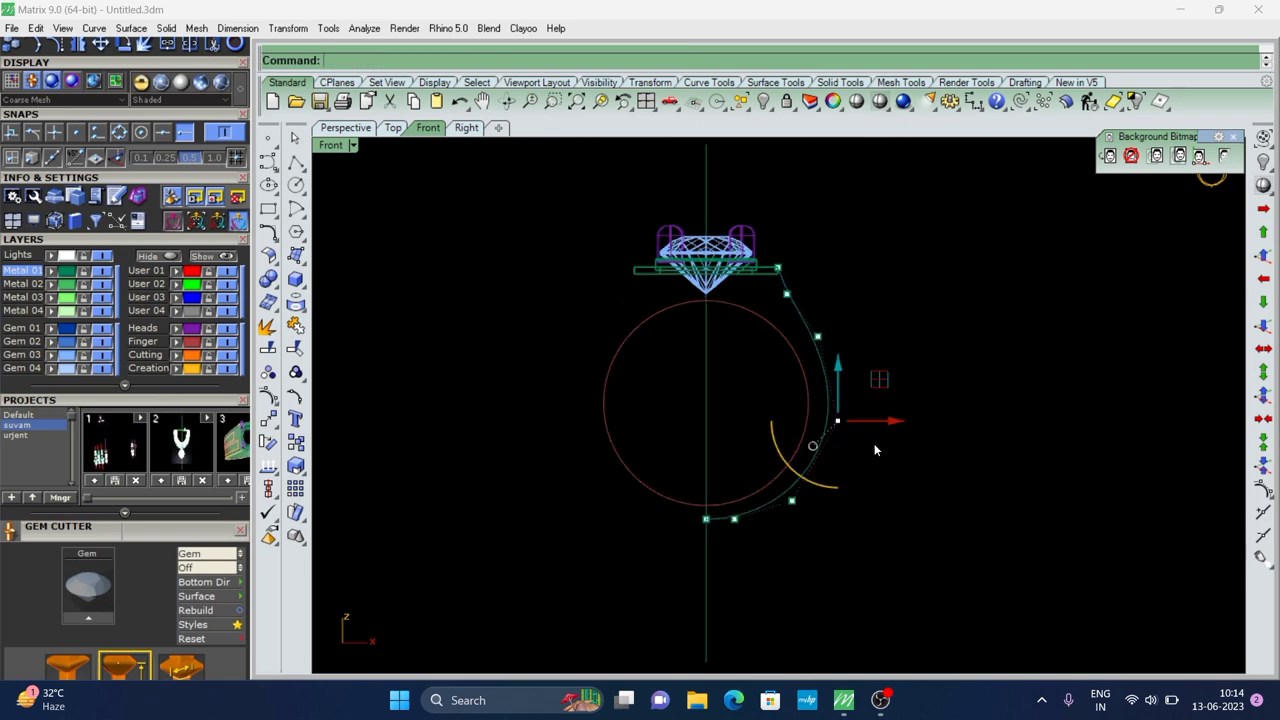
scroll(876, 430, up, 2)
drag(878, 418, 888, 442)
key(Escape)
scroll(786, 410, down, 3)
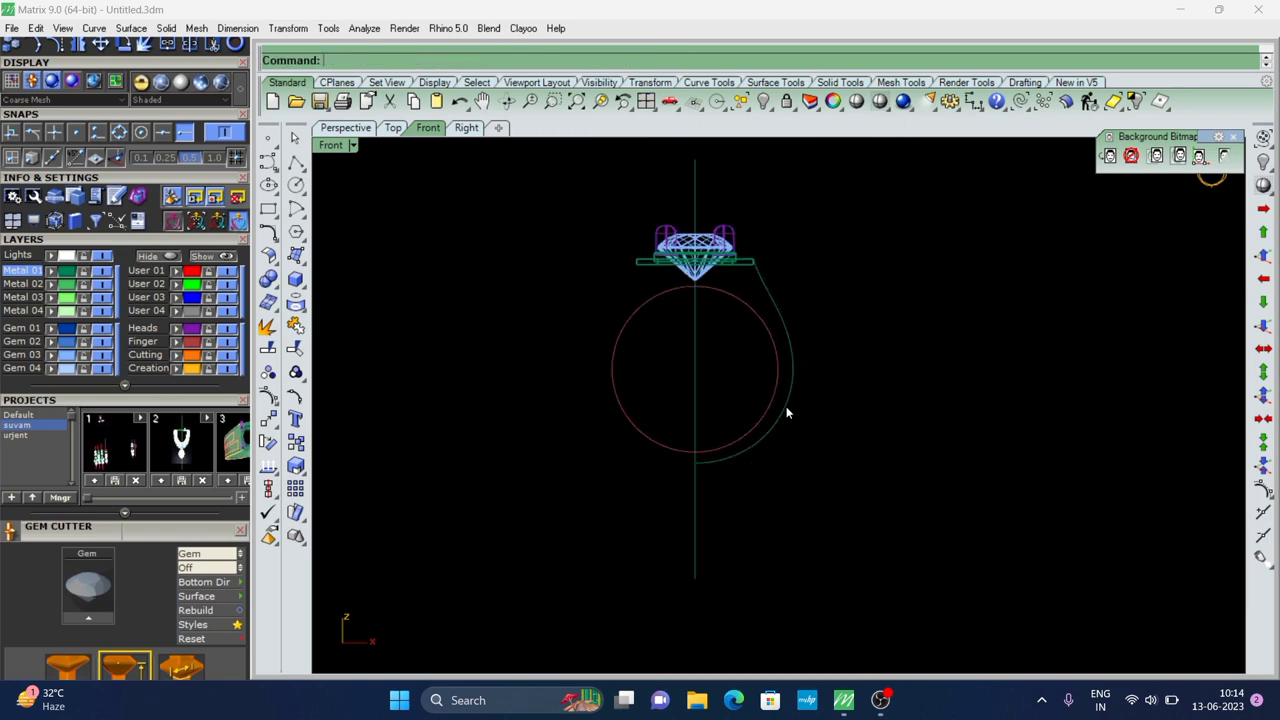
scroll(778, 362, up, 2)
Rebuild the shank curve again and Fair it at 0.0025 tolerance
key(Return)
text(Reb)
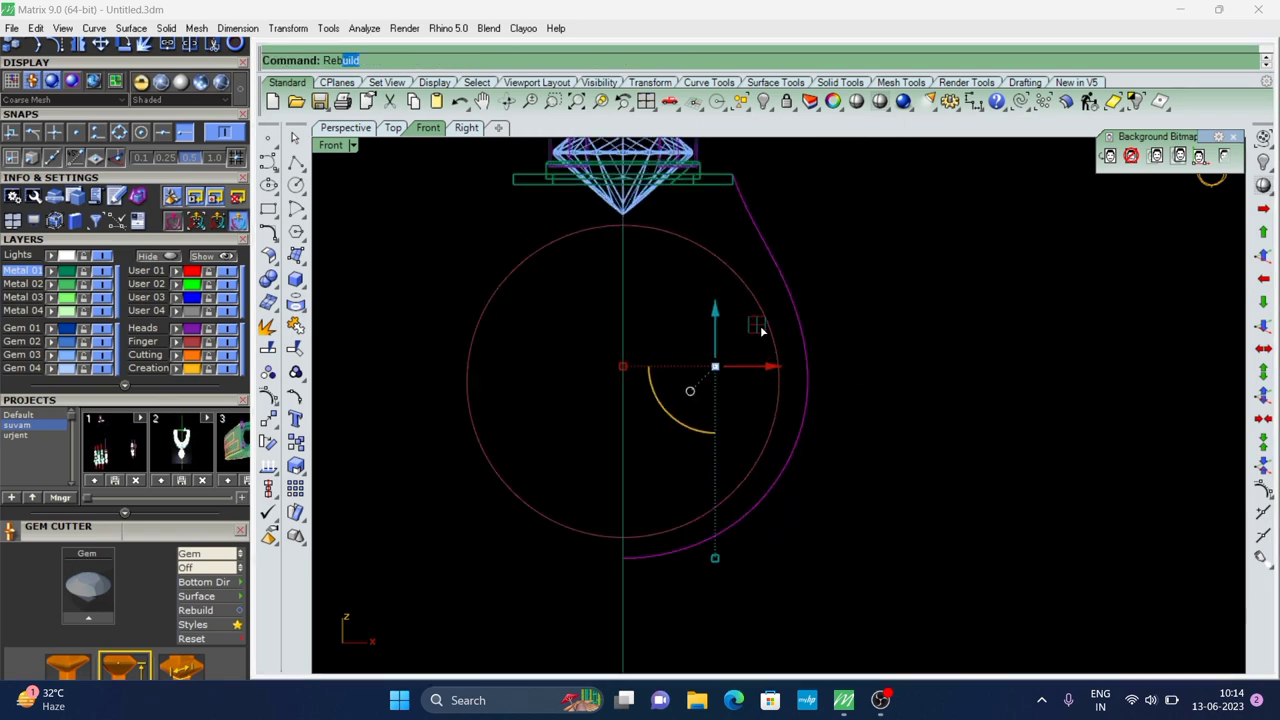
click(797, 321)
click(1076, 335)
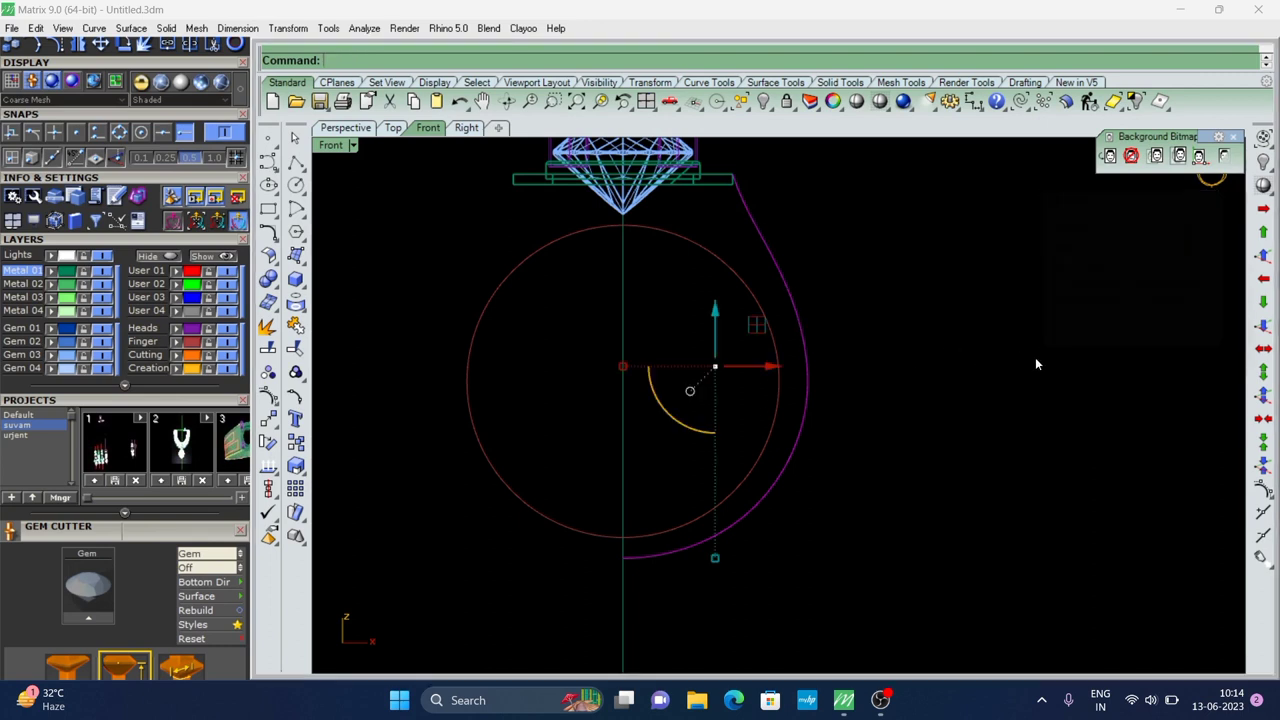
click(774, 252)
text(Fa)
key(Return)
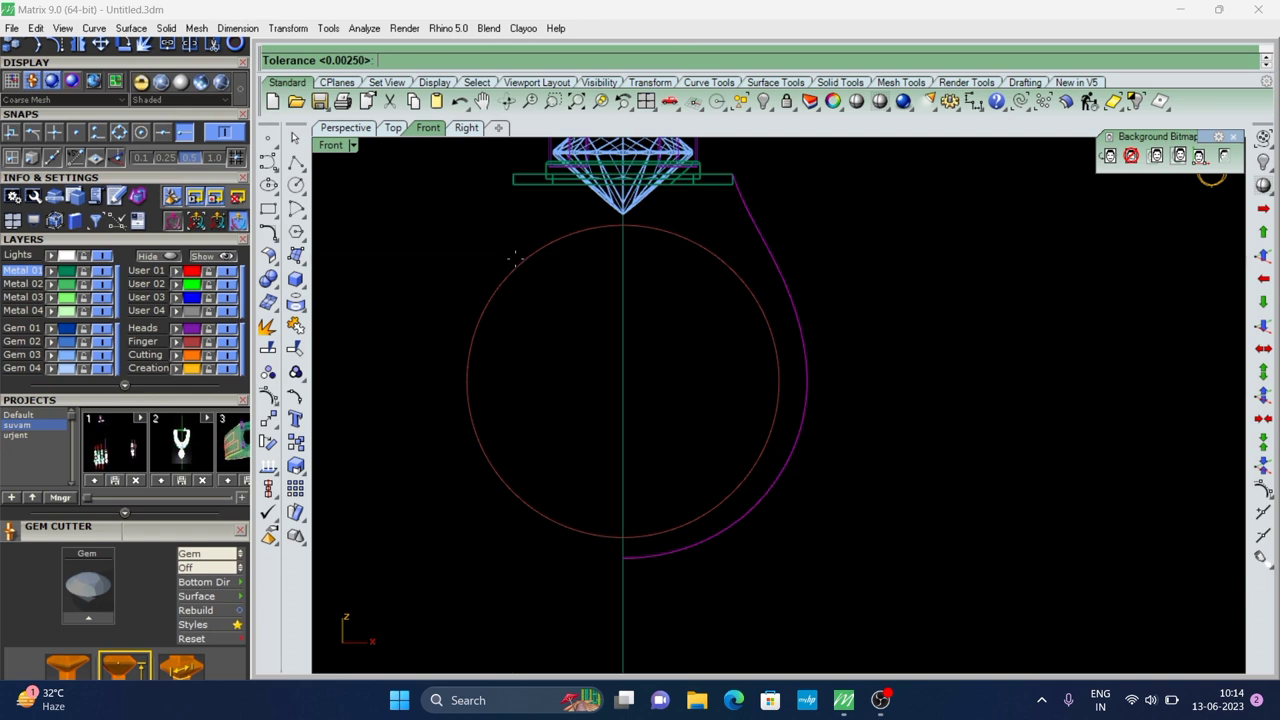
key(Return)
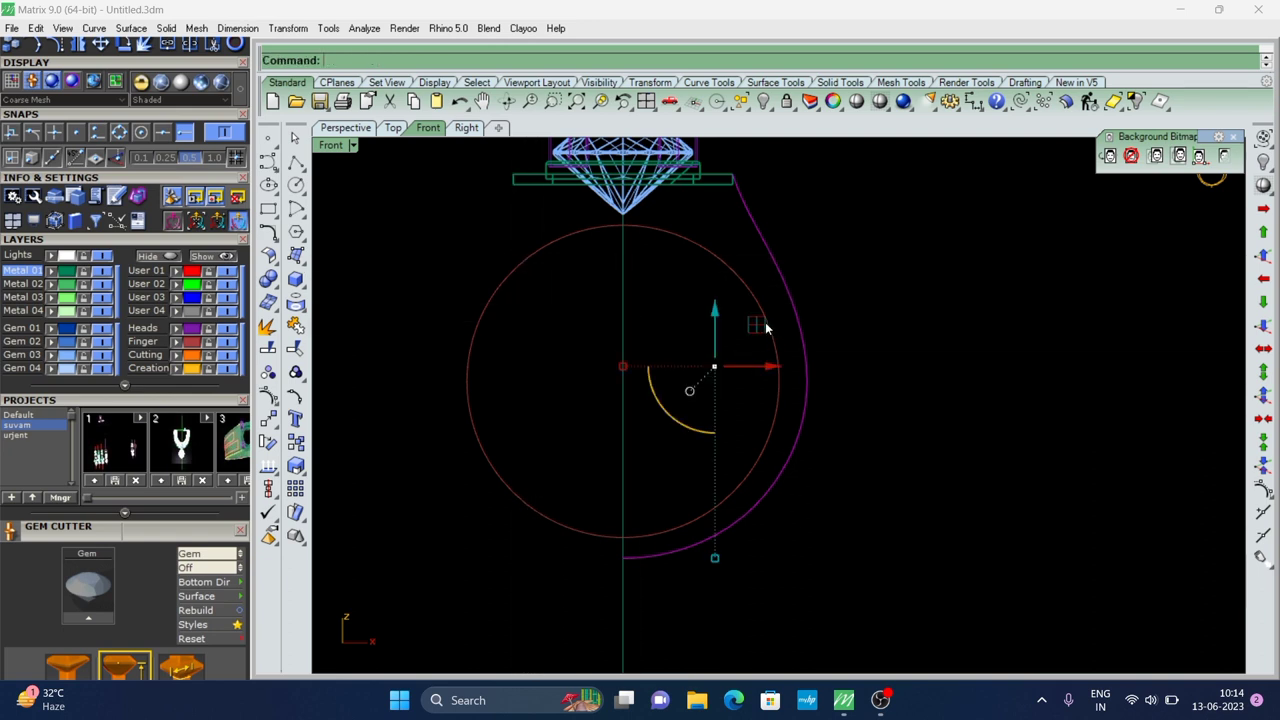
click(866, 335)
scroll(677, 339, down, 3)
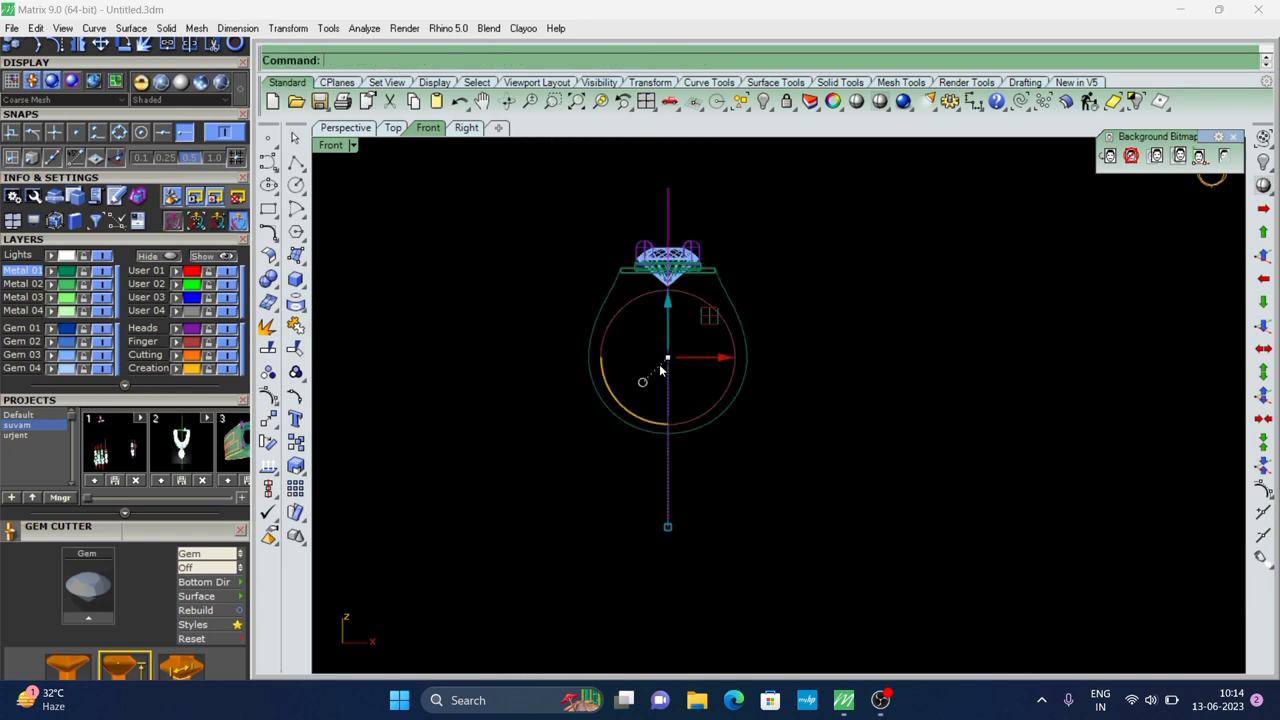
Select the shank curve and return to the Front view
key(Escape)
click(345, 127)
mouse_move(637, 400)
right_down()
mouse_move(815, 360)
mouse_move(989, 369)
mouse_move(765, 329)
right_up()
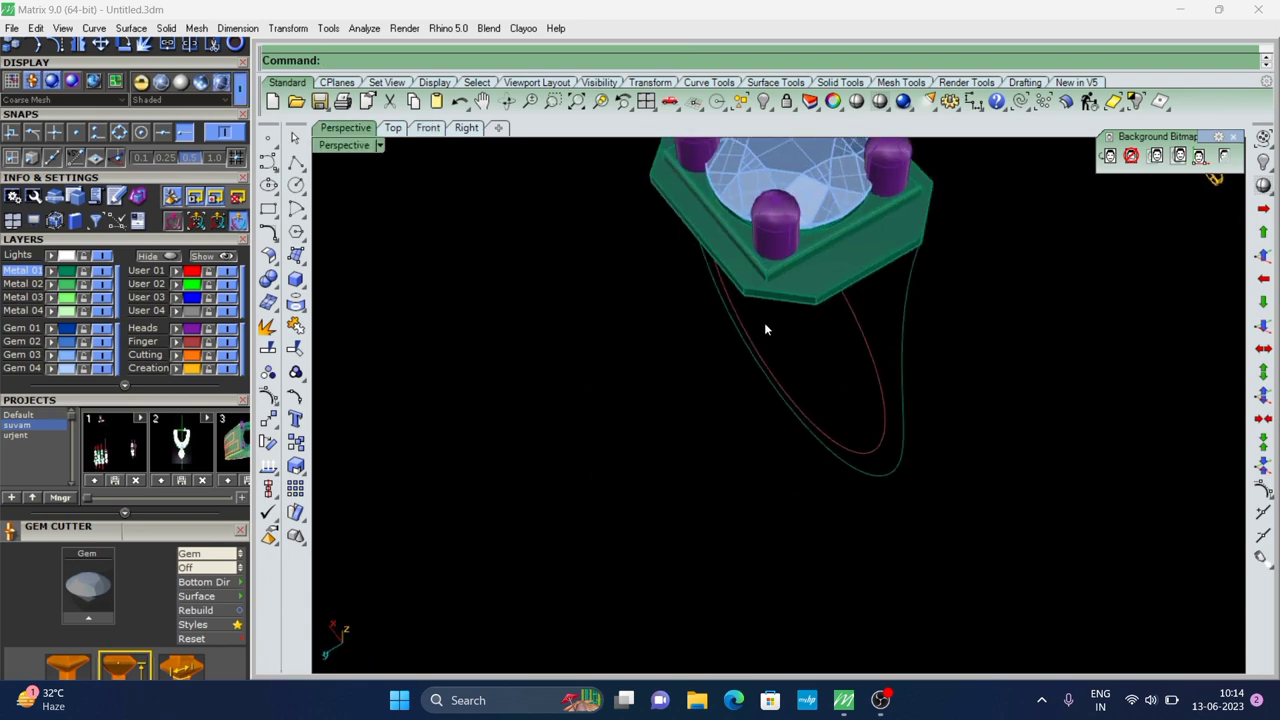
click(912, 310)
click(428, 127)
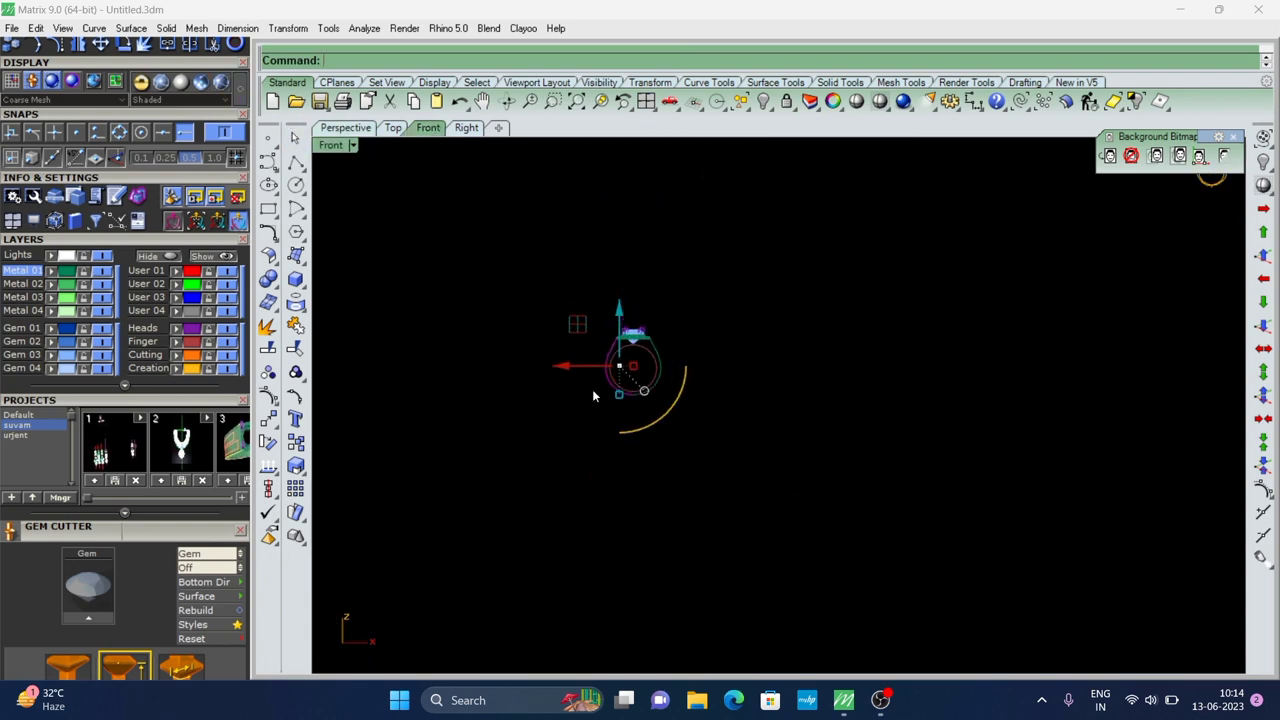
Run a tool from another MAIN MENU tool set on the curve, keeping the input objects
scroll(600, 360, up, 2)
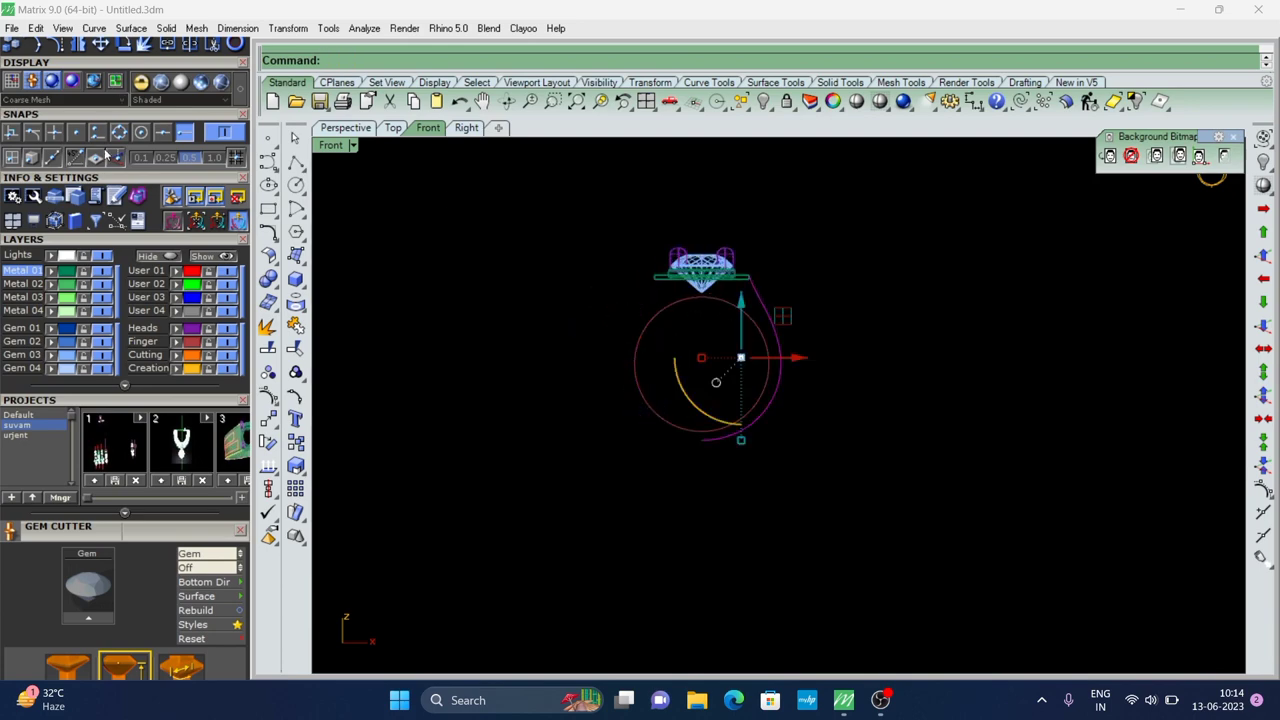
scroll(170, 105, up, 2)
scroll(180, 80, up, 3)
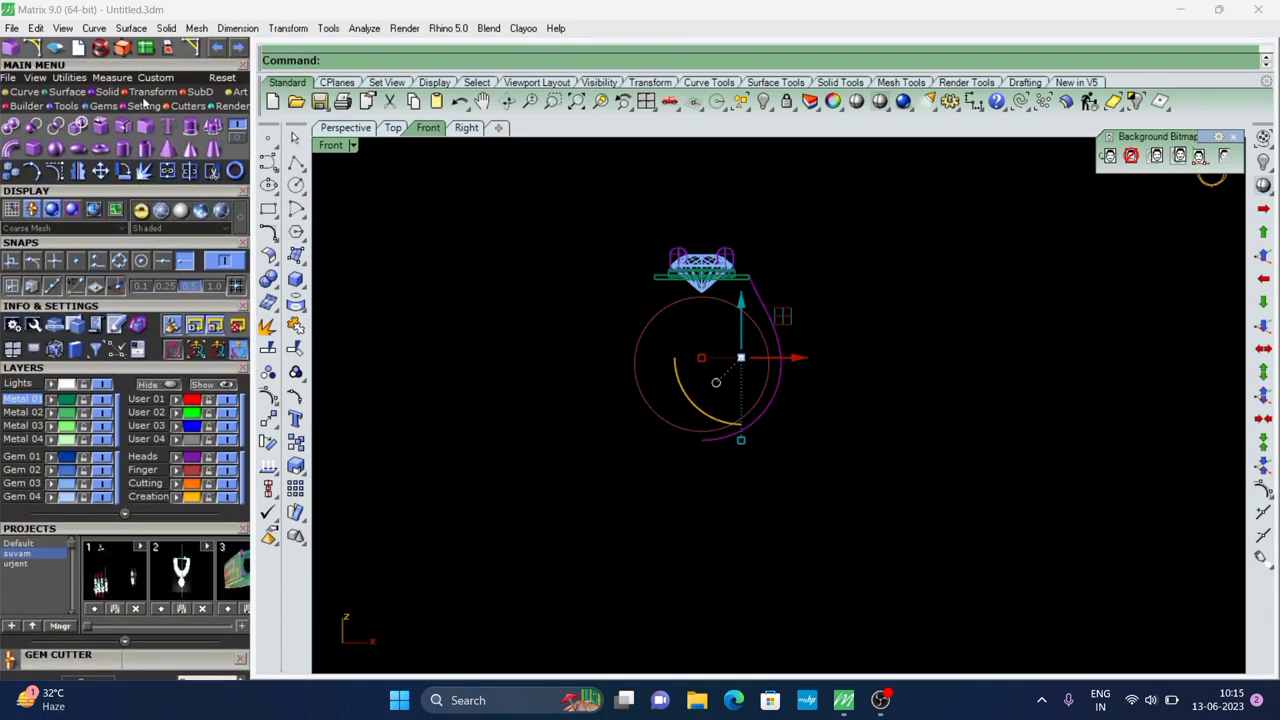
click(145, 103)
click(213, 128)
click(445, 61)
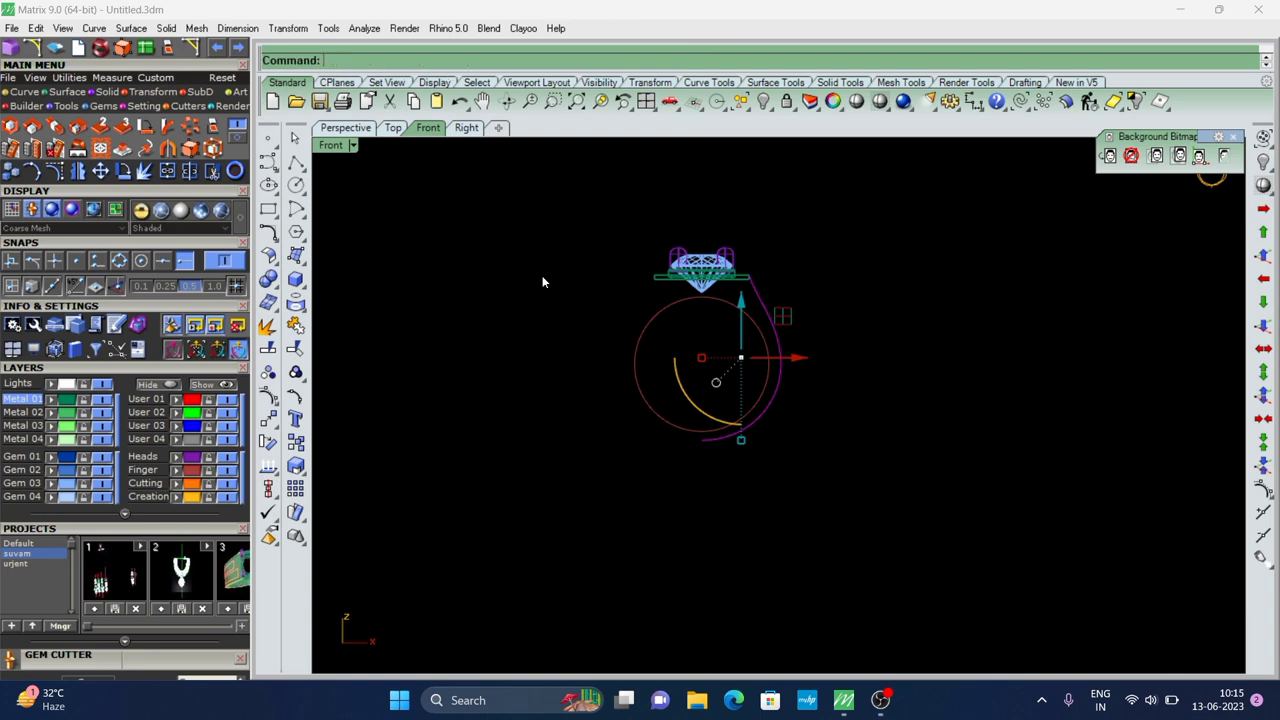
scroll(729, 297, up, 3)
click(345, 128)
mouse_move(700, 350)
right_down()
mouse_move(814, 443)
mouse_move(631, 437)
mouse_move(946, 320)
mouse_move(863, 229)
right_up()
Extrude the shank curves into a flat band and orbit to inspect it
click(863, 229)
scroll(713, 250, down, 2)
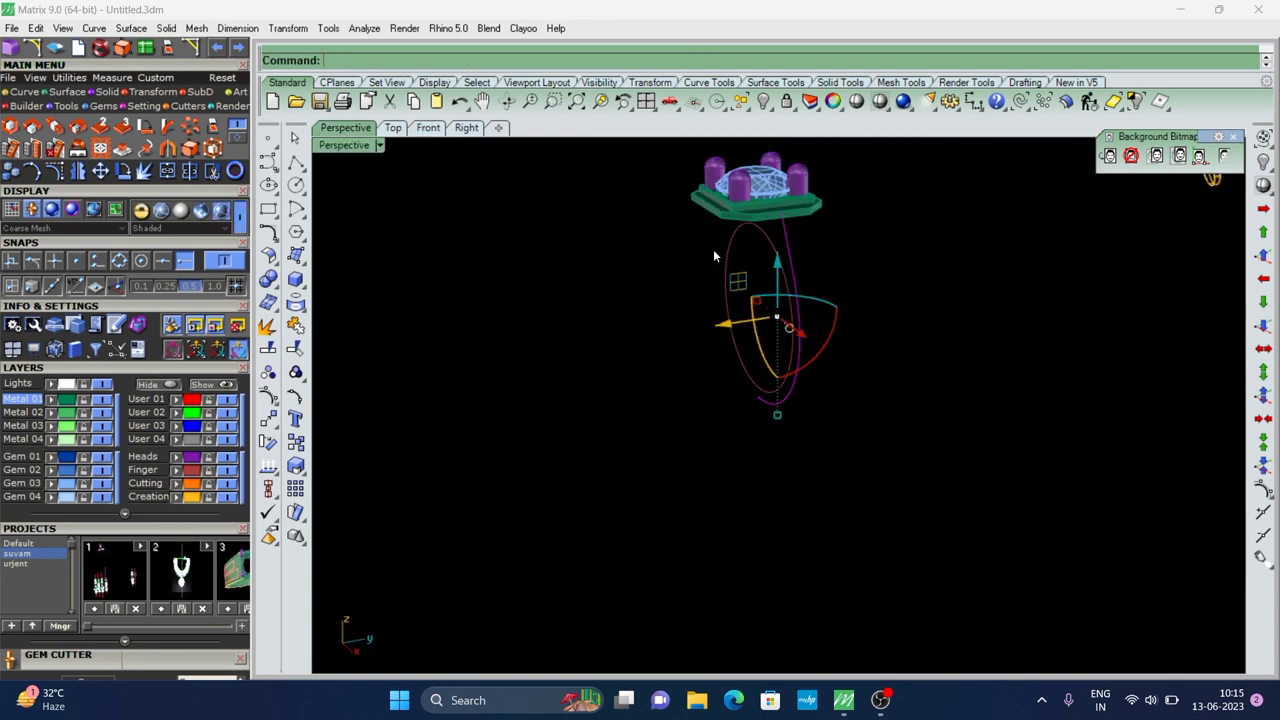
scroll(762, 255, up, 4)
text(e)
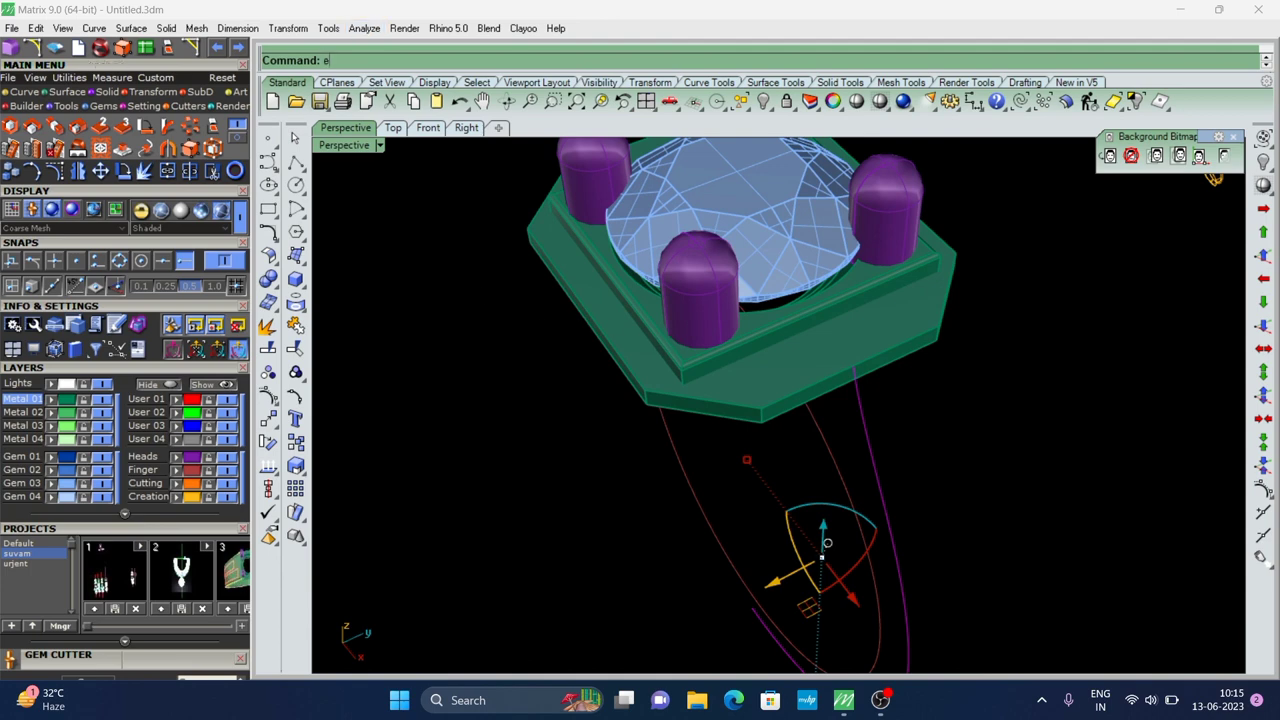
key(Return)
click(760, 418)
scroll(794, 432, down, 3)
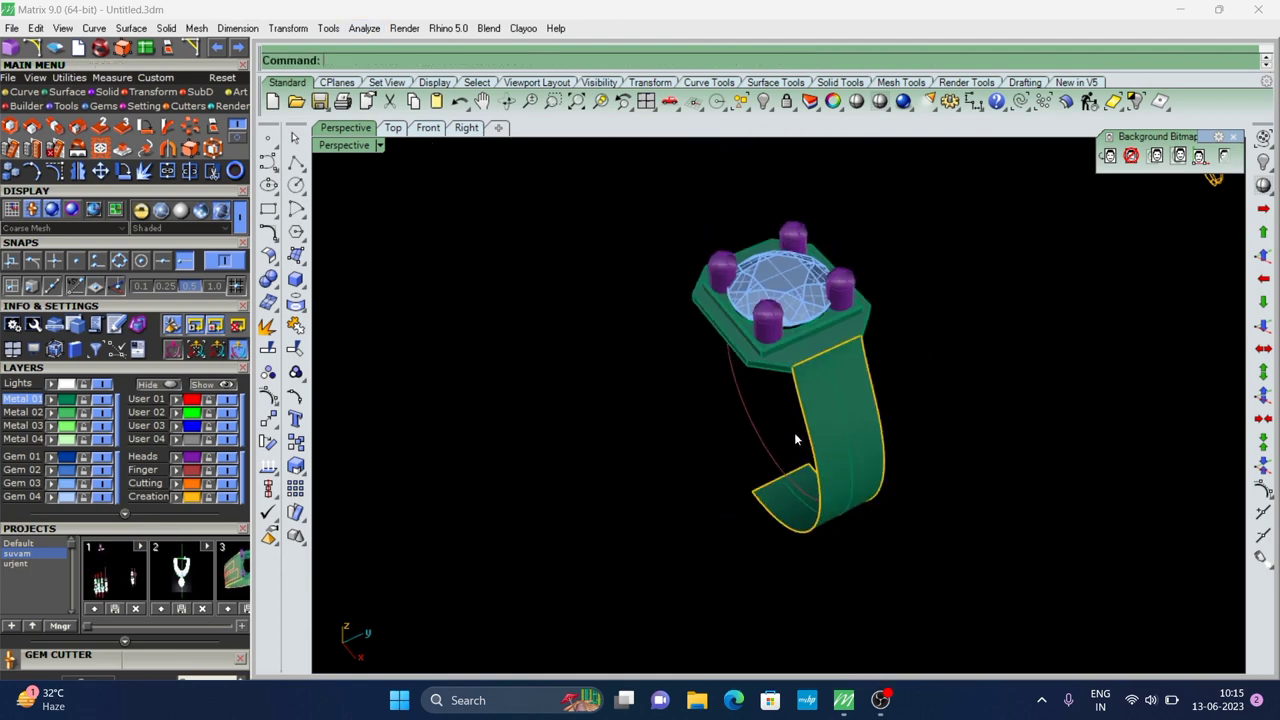
right_drag(794, 432, 866, 440)
scroll(866, 410, up, 2)
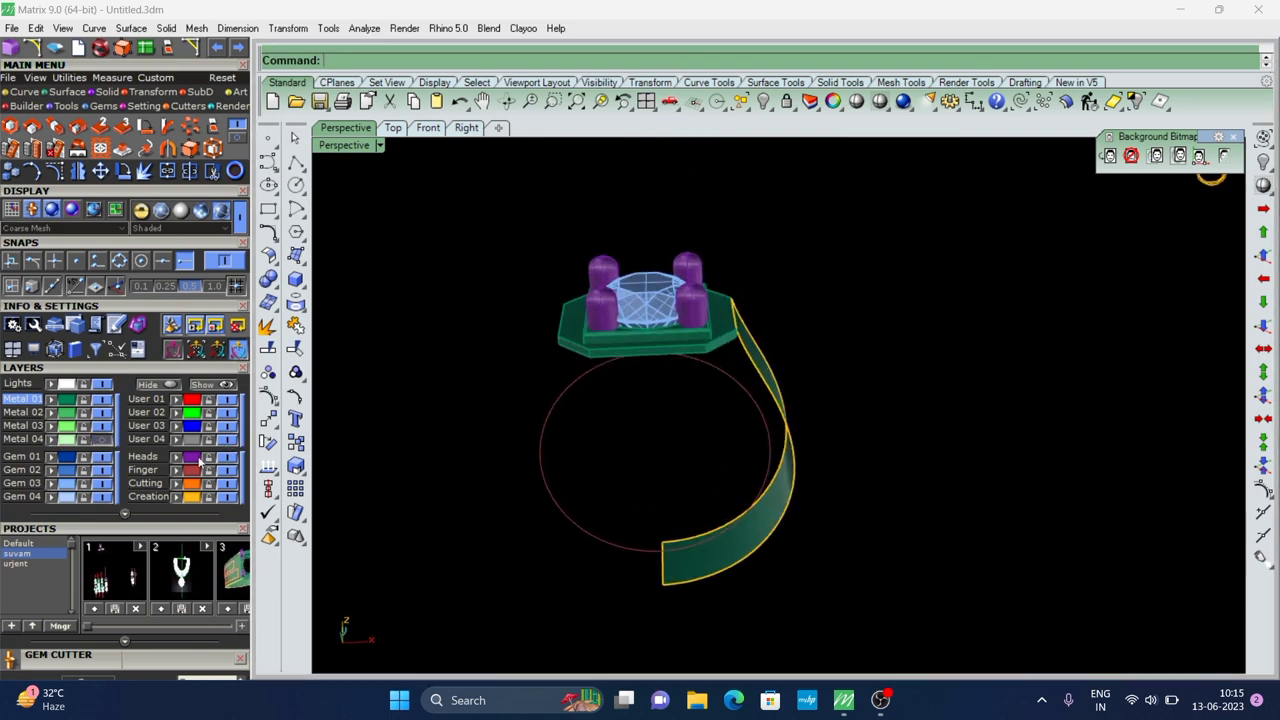
right_drag(720, 397, 729, 297)
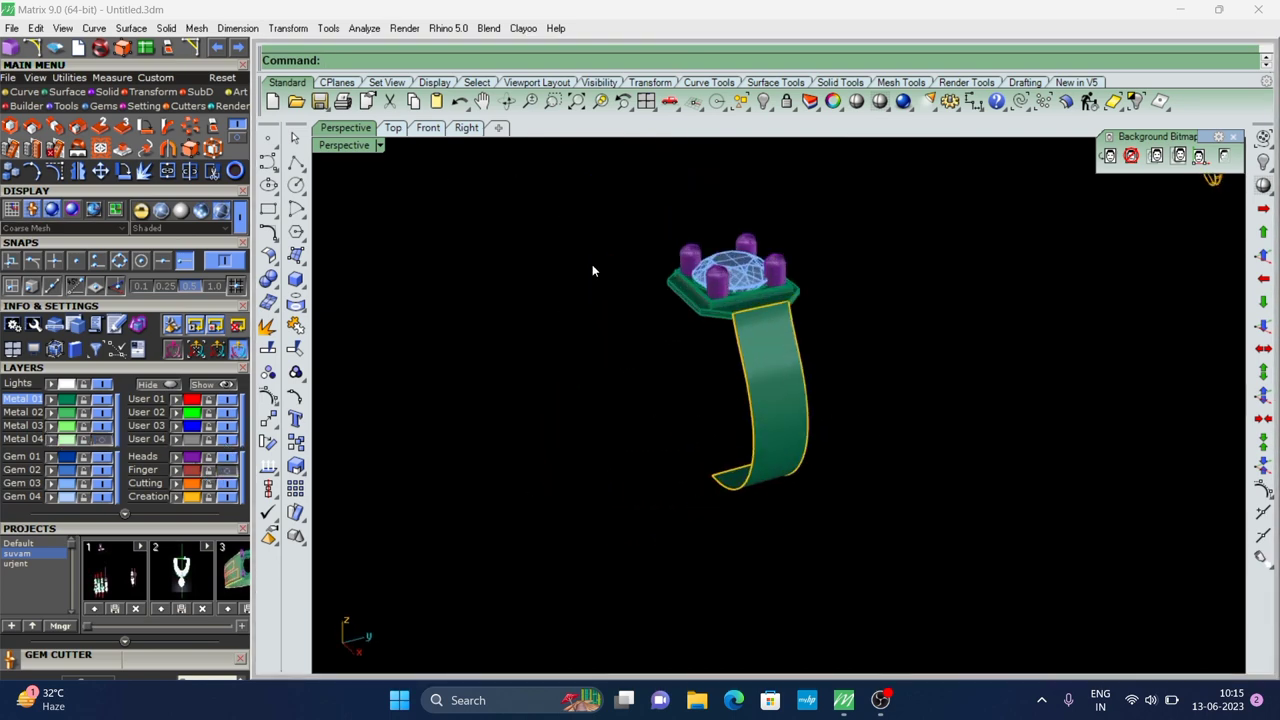
right_drag(592, 270, 513, 242)
right_drag(454, 287, 435, 191)
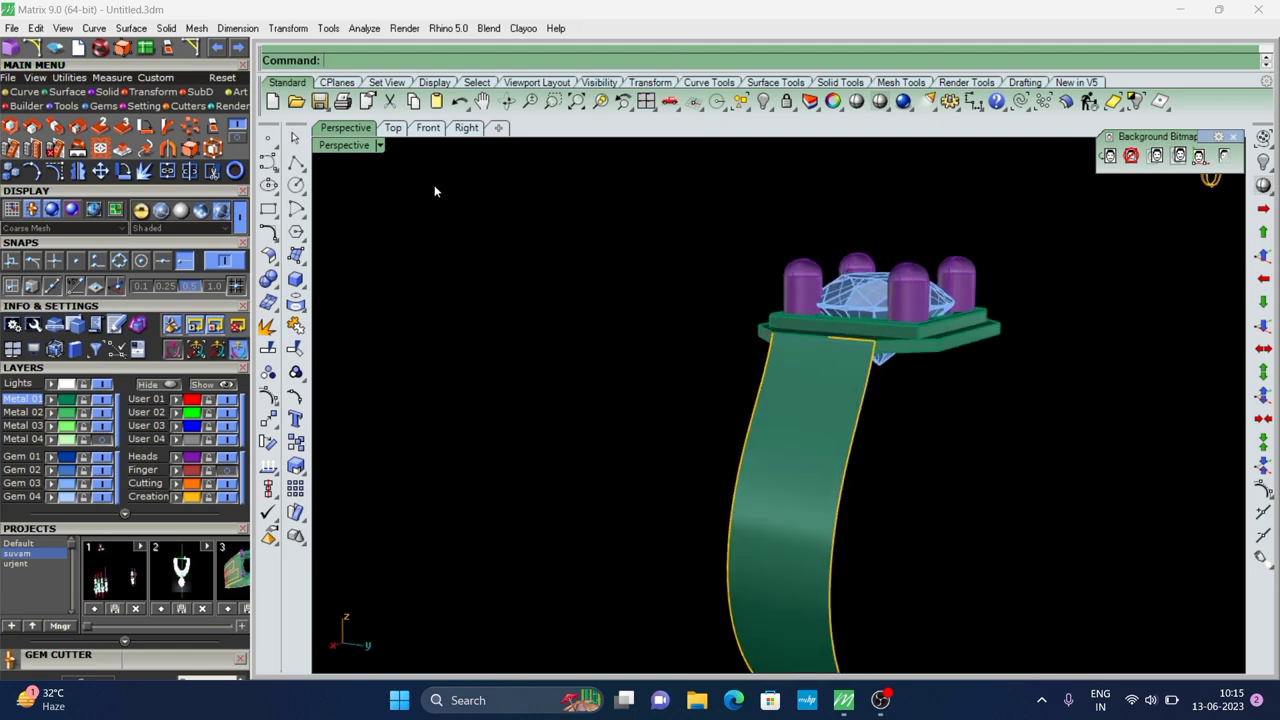
Switch to the Right view and start the Circle command
click(428, 127)
click(466, 127)
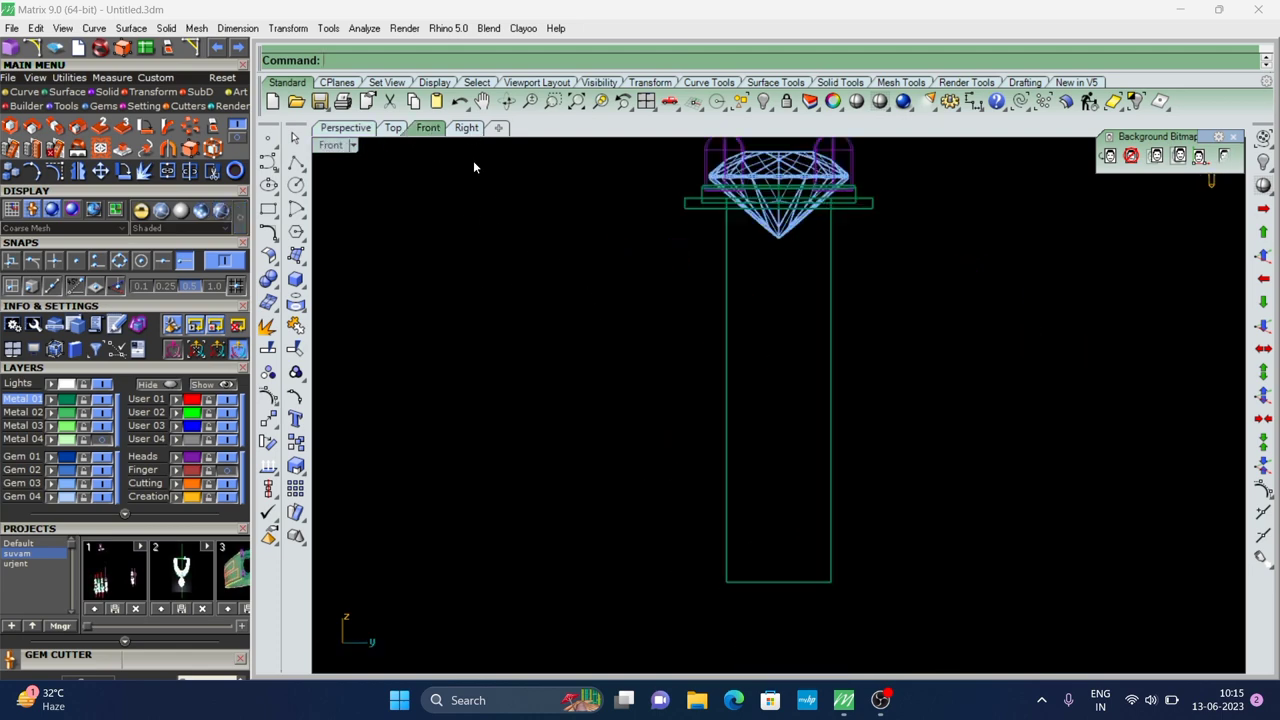
scroll(780, 470, down, 4)
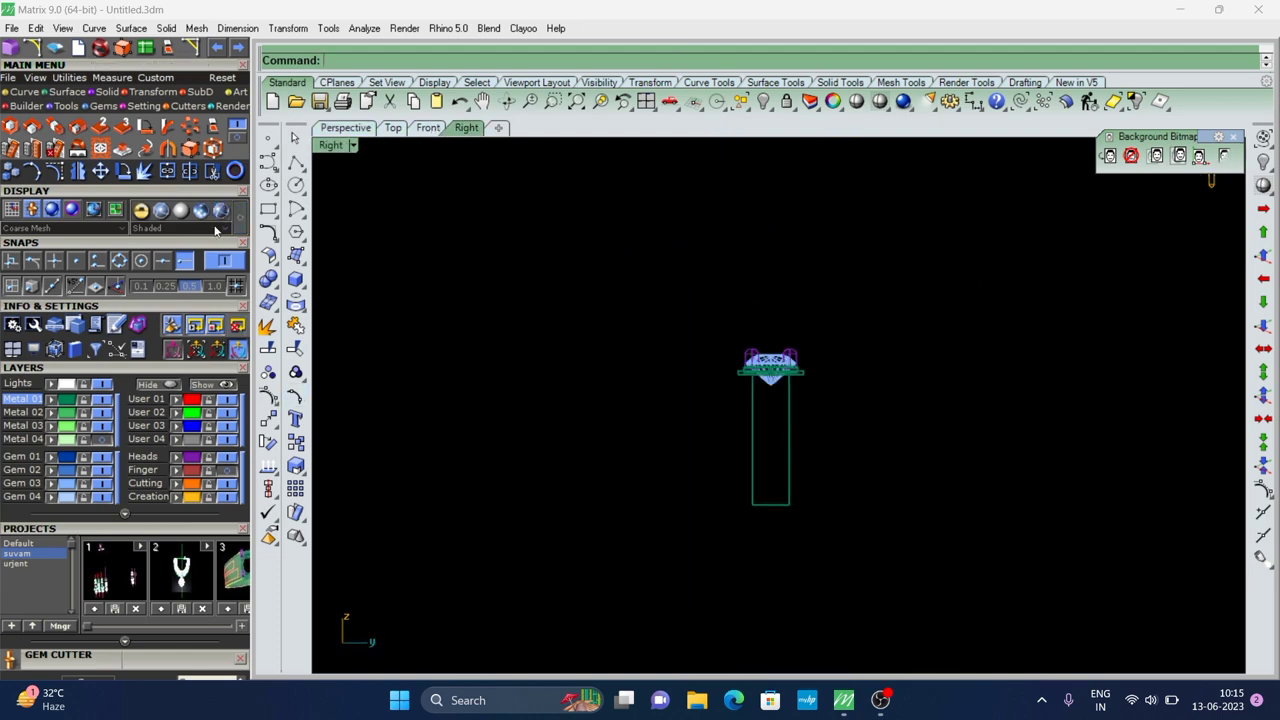
click(296, 185)
scroll(760, 530, up, 3)
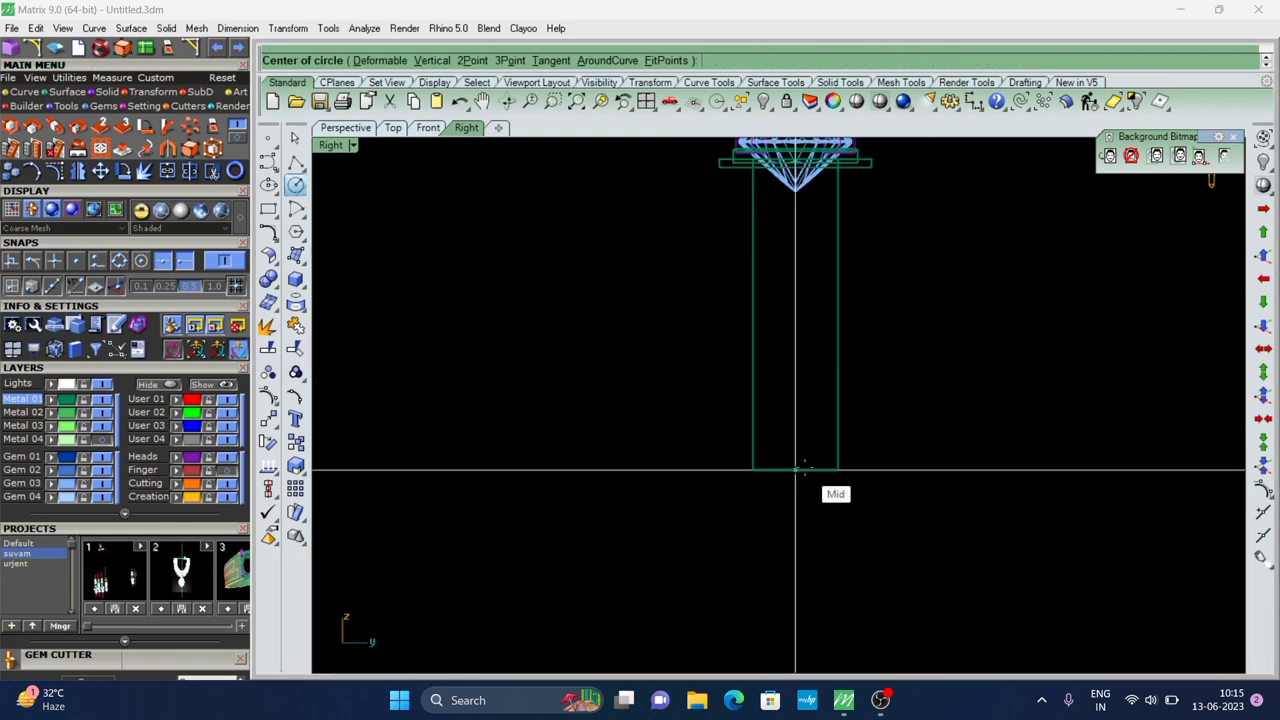
Draw a helper circle at the outline's bottom midpoint and a taper line from the plate corner to it
click(795, 470)
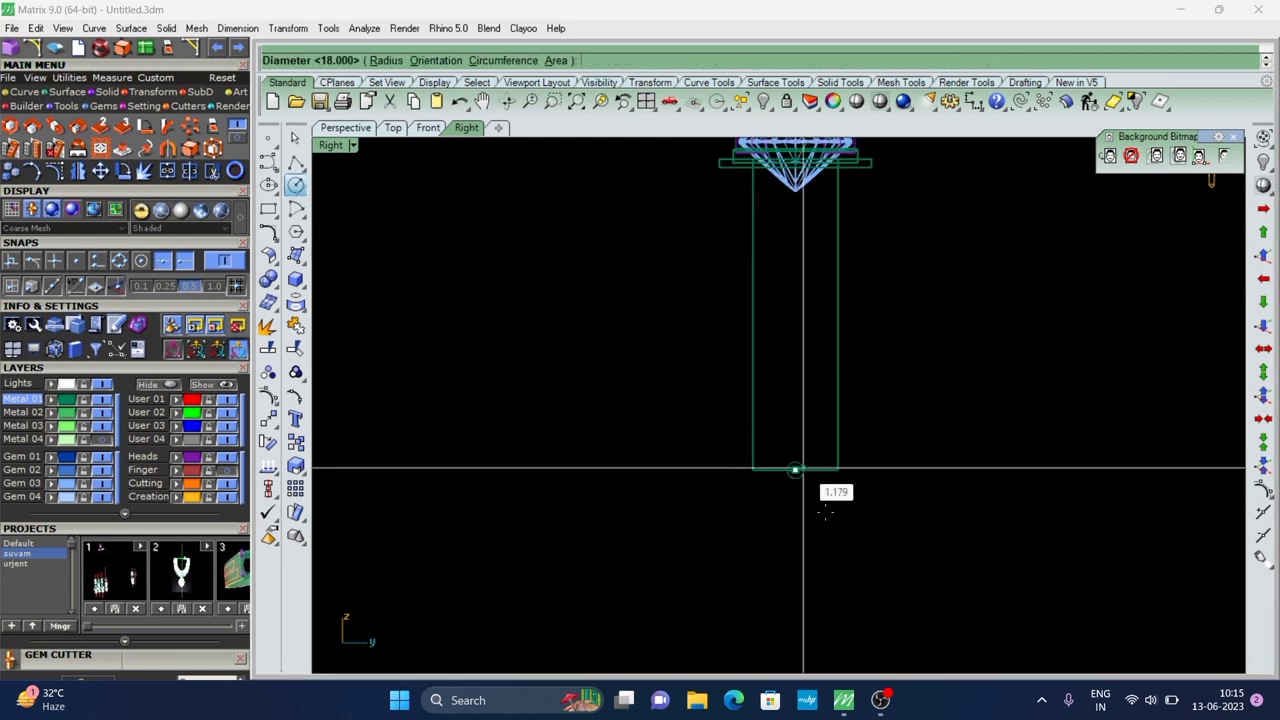
click(823, 515)
scroll(646, 579, down, 3)
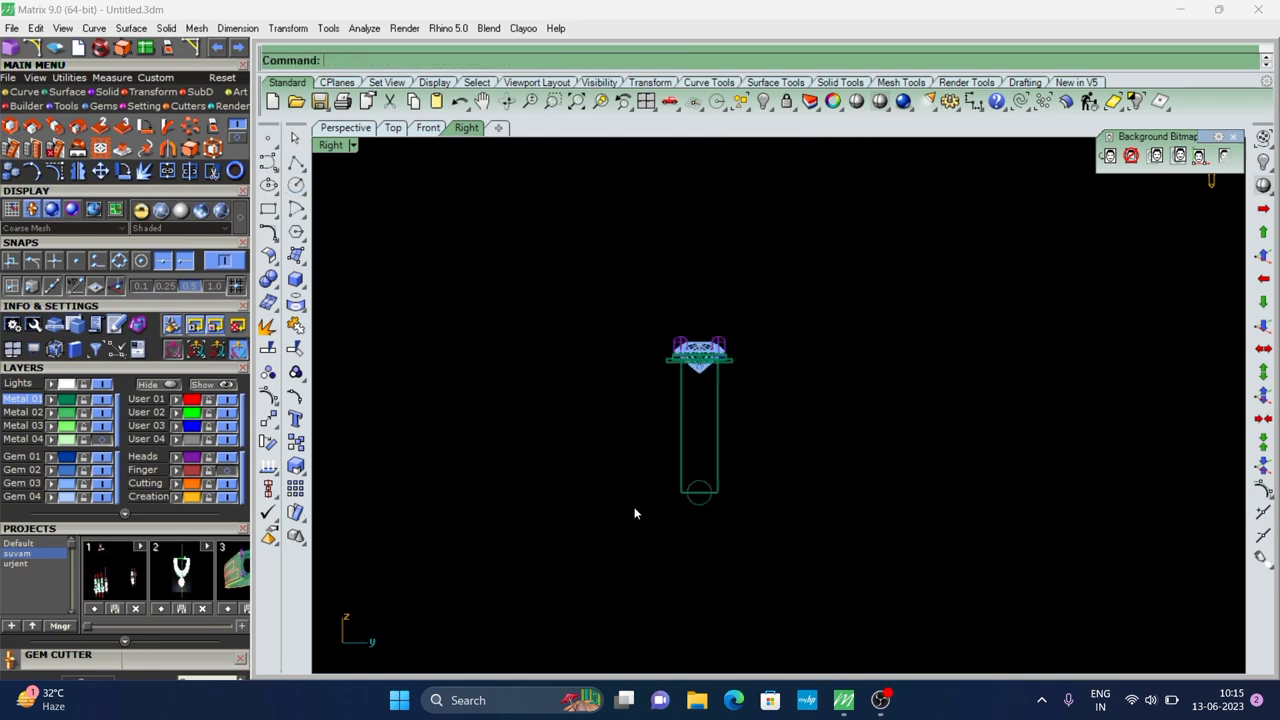
text(L)
key(Return)
scroll(677, 309, up, 5)
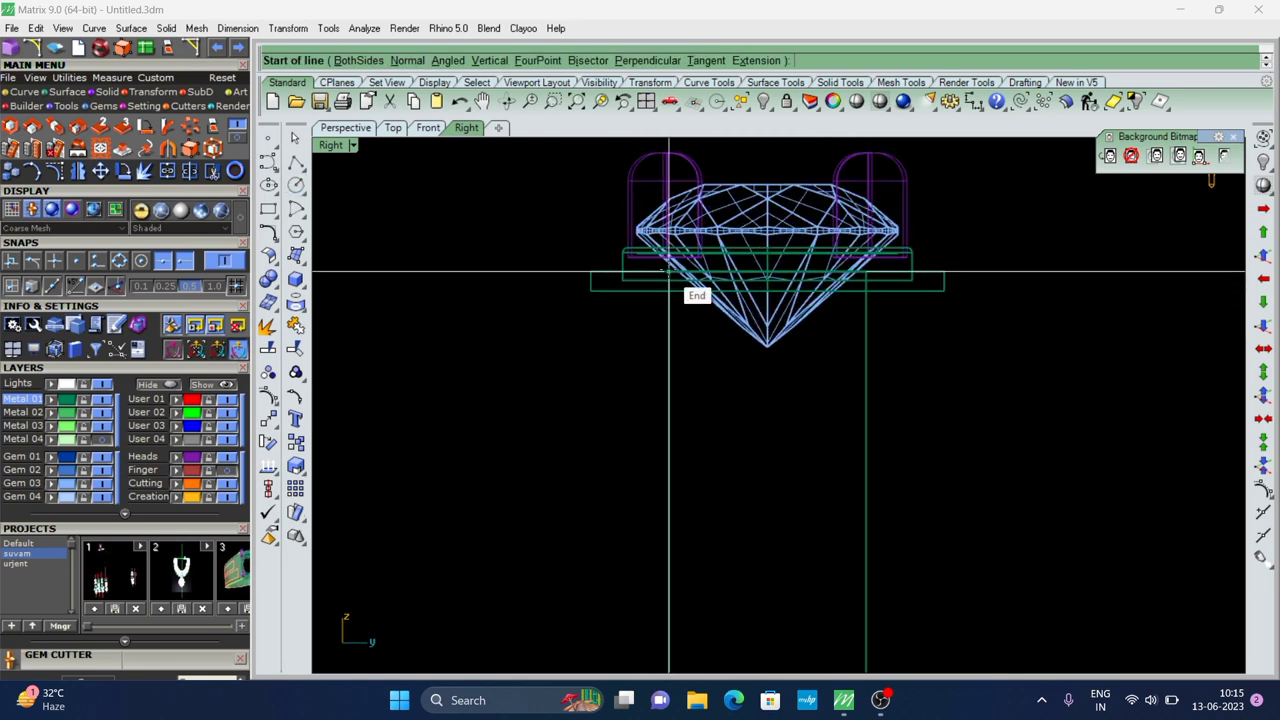
click(668, 270)
scroll(668, 270, down, 3)
scroll(686, 471, down, 2)
scroll(632, 415, up, 5)
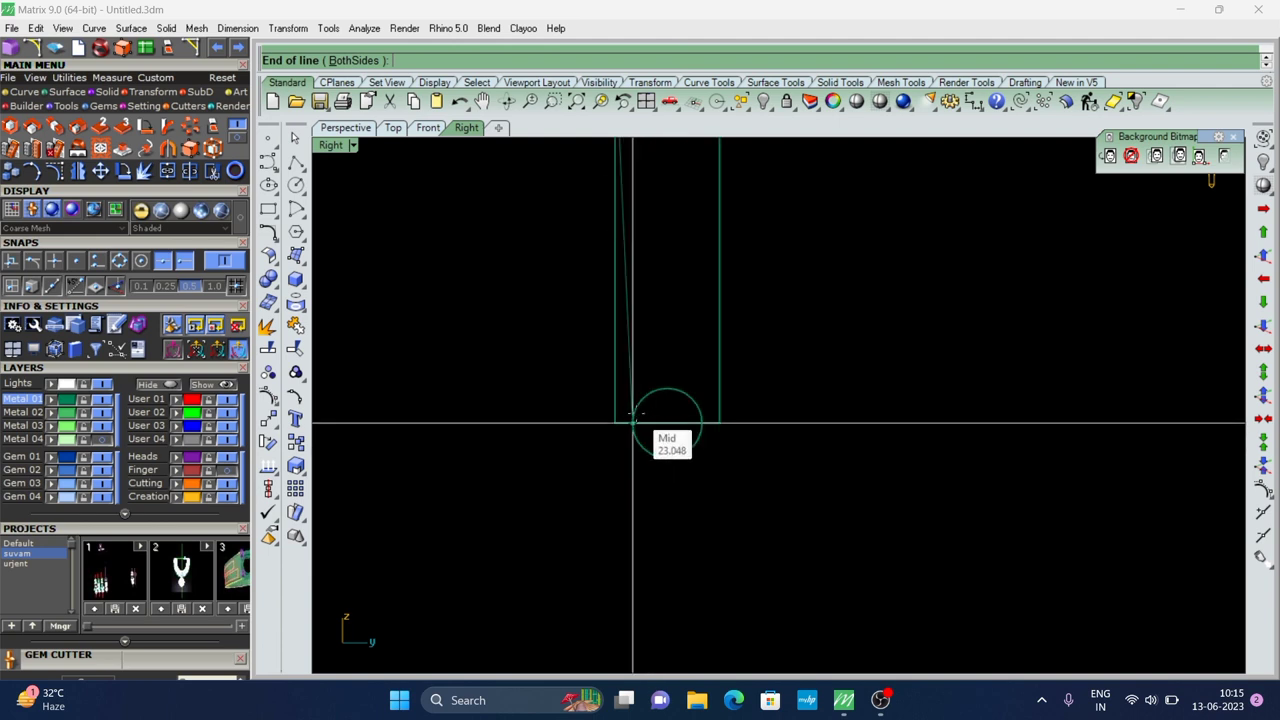
click(632, 420)
Trim the side outline rectangle's left and right edges and excess bottom using the taper line and circle
click(631, 369)
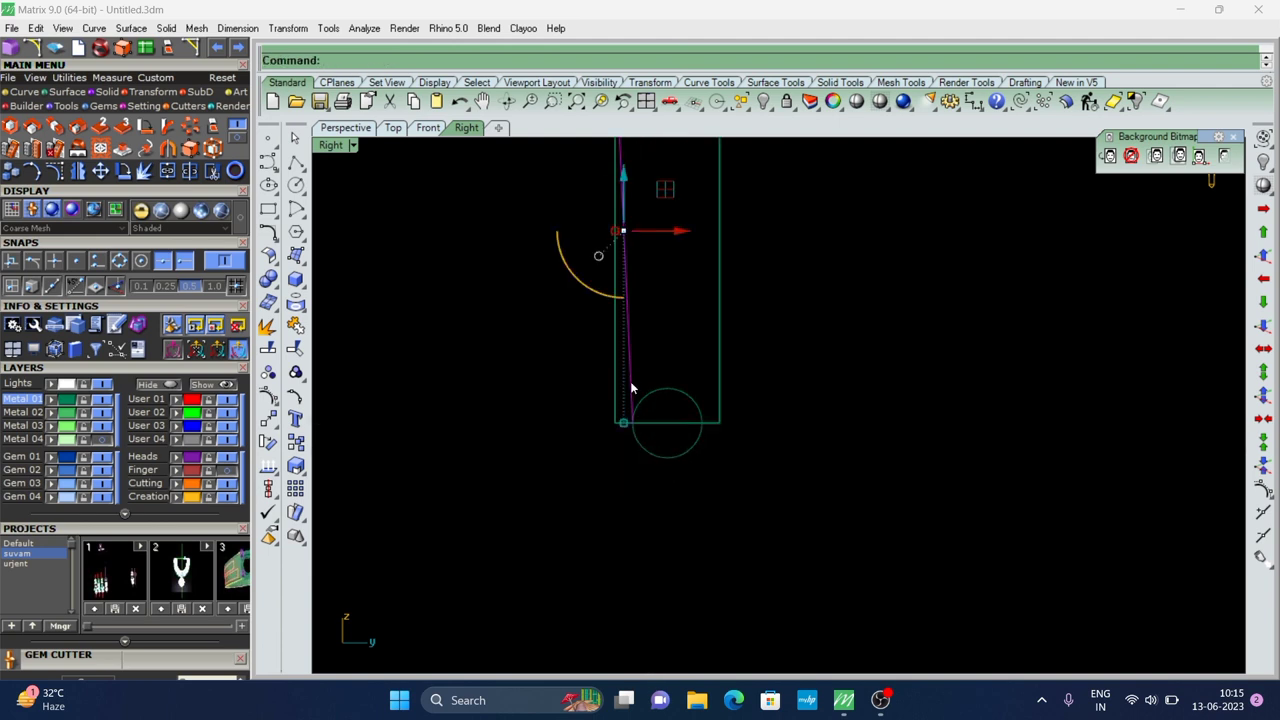
drag(599, 356, 558, 364)
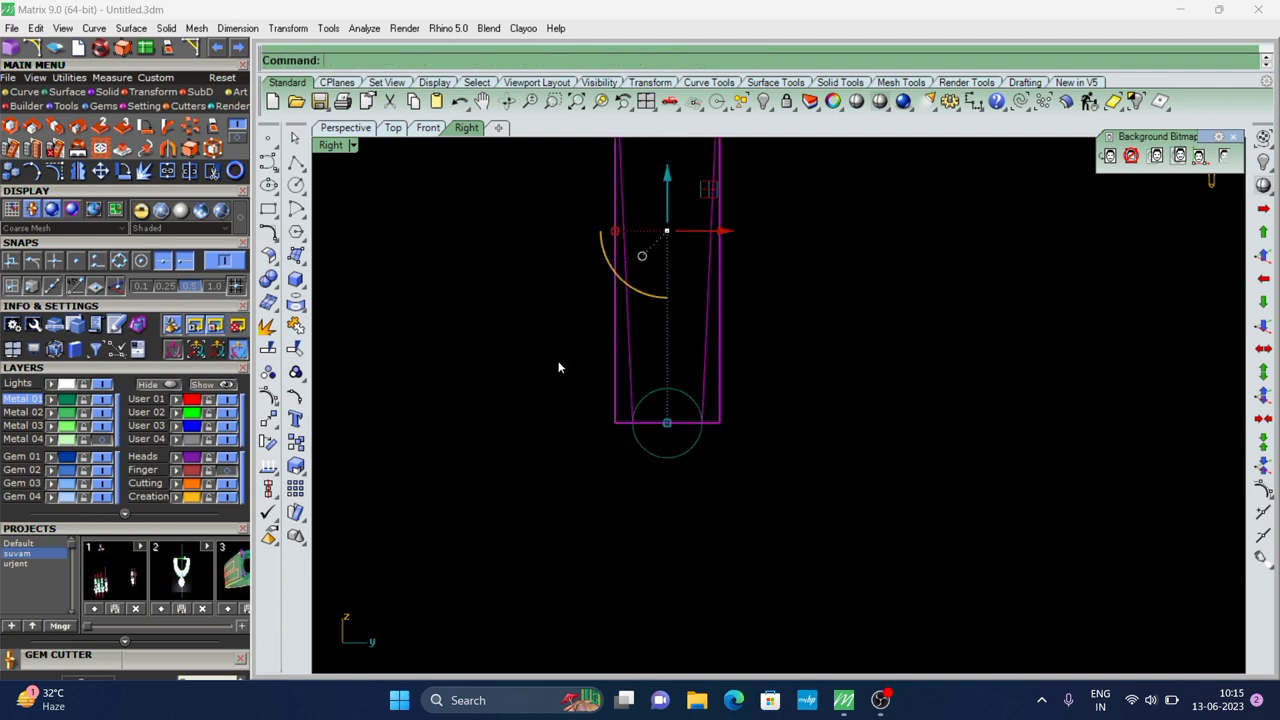
text(trim)
key(Return)
scroll(597, 420, up, 4)
drag(622, 435, 632, 424)
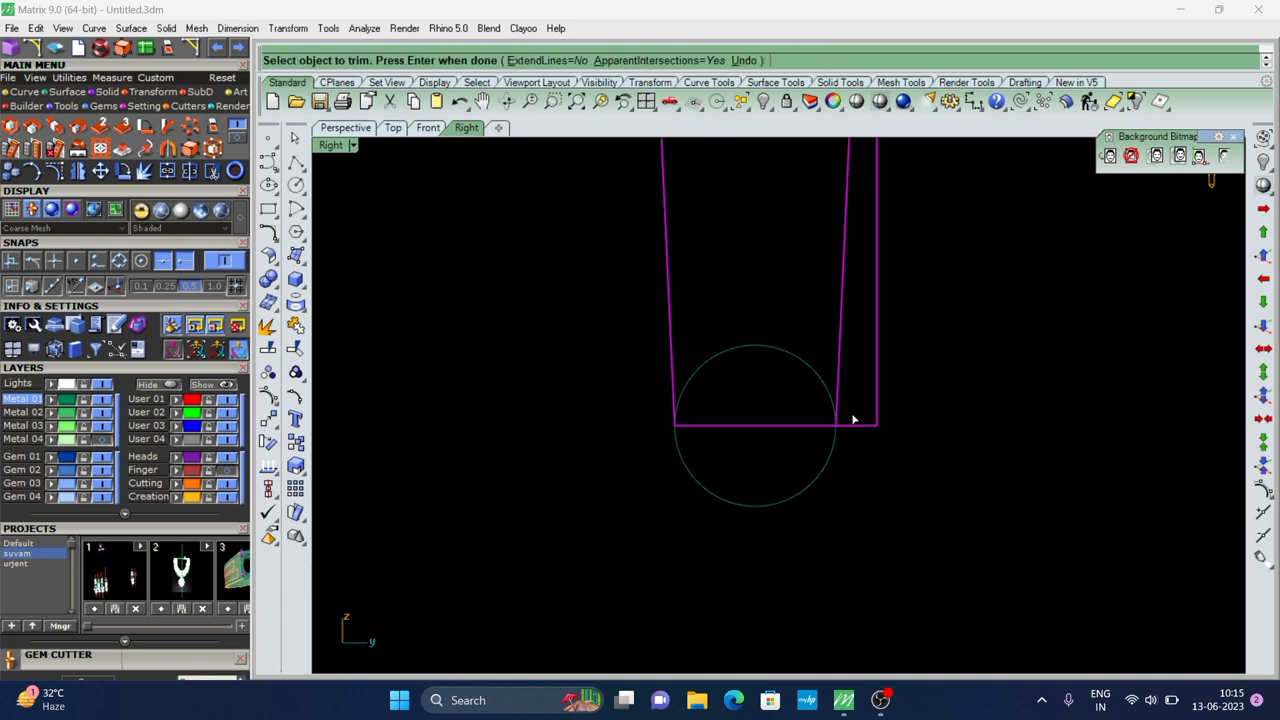
drag(868, 453, 863, 455)
key(Return)
key(Return)
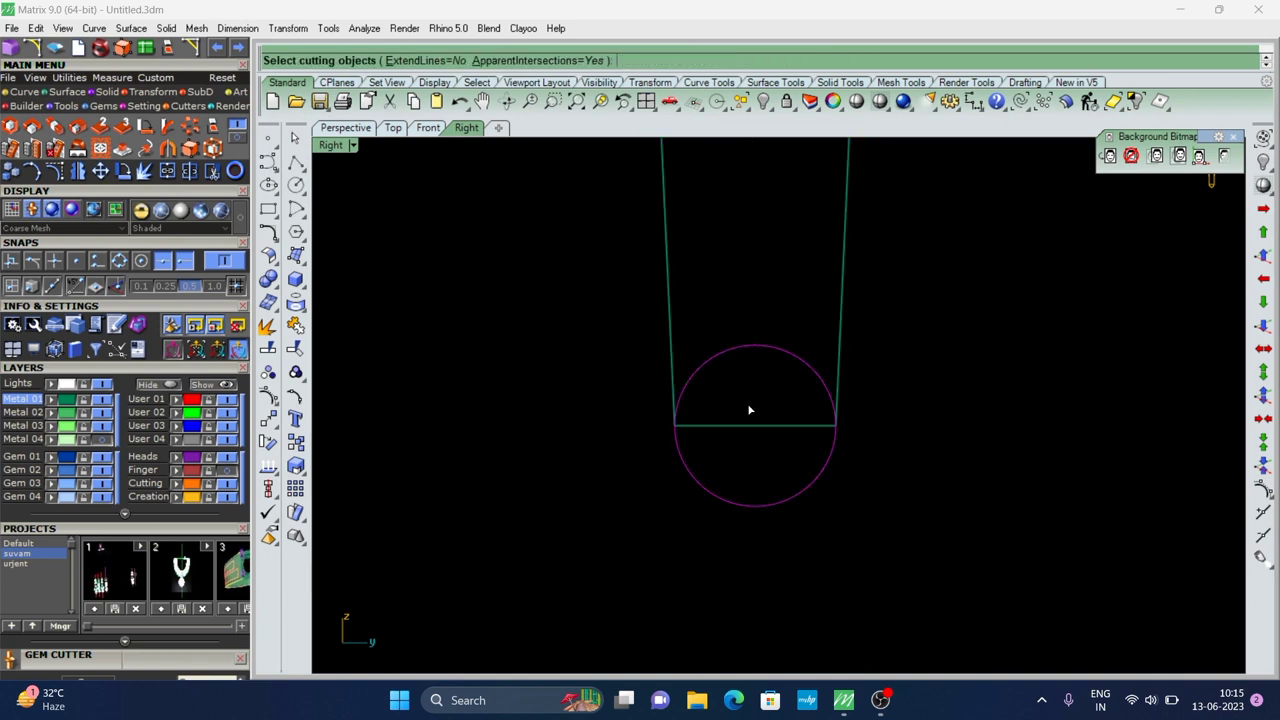
scroll(745, 400, down, 1)
key(Return)
key(Return)
Delete the helper circle and return to the shaded Perspective view
click(763, 360)
key(Delete)
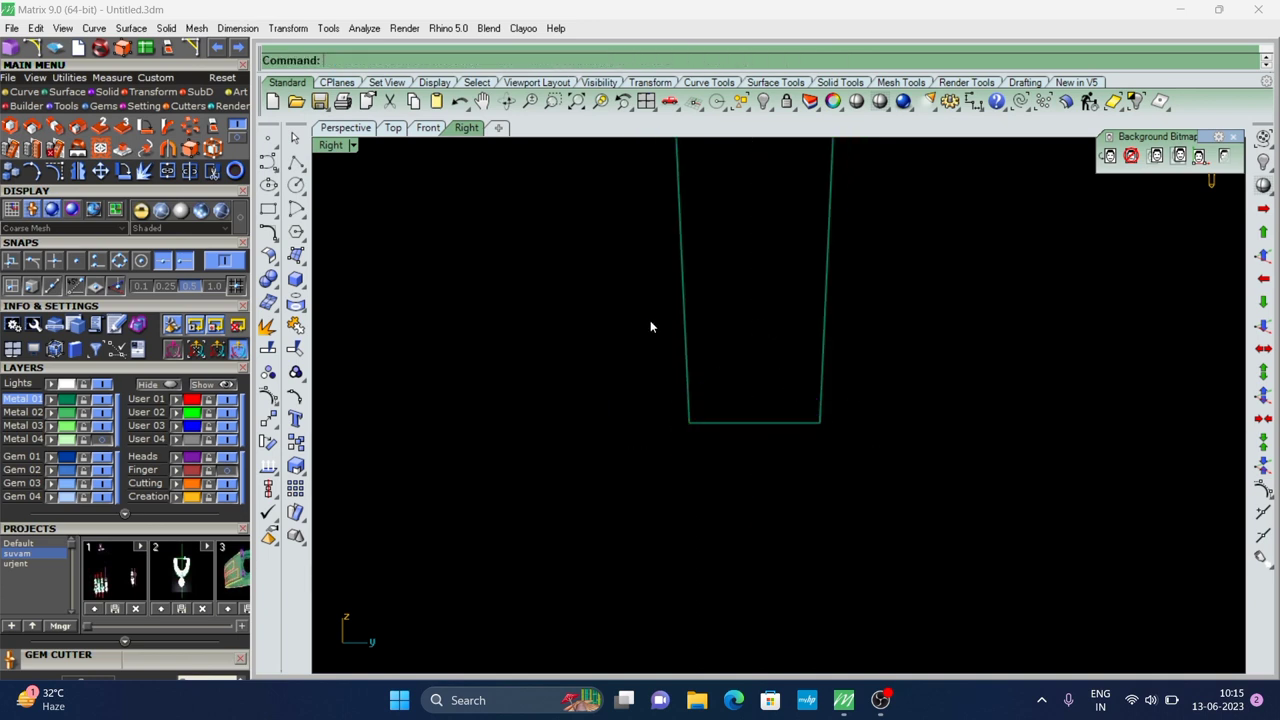
click(345, 128)
right_drag(674, 451, 771, 378)
Copy the band surface across to complete the shank and duplicate one of its edges
scroll(757, 450, up, 2)
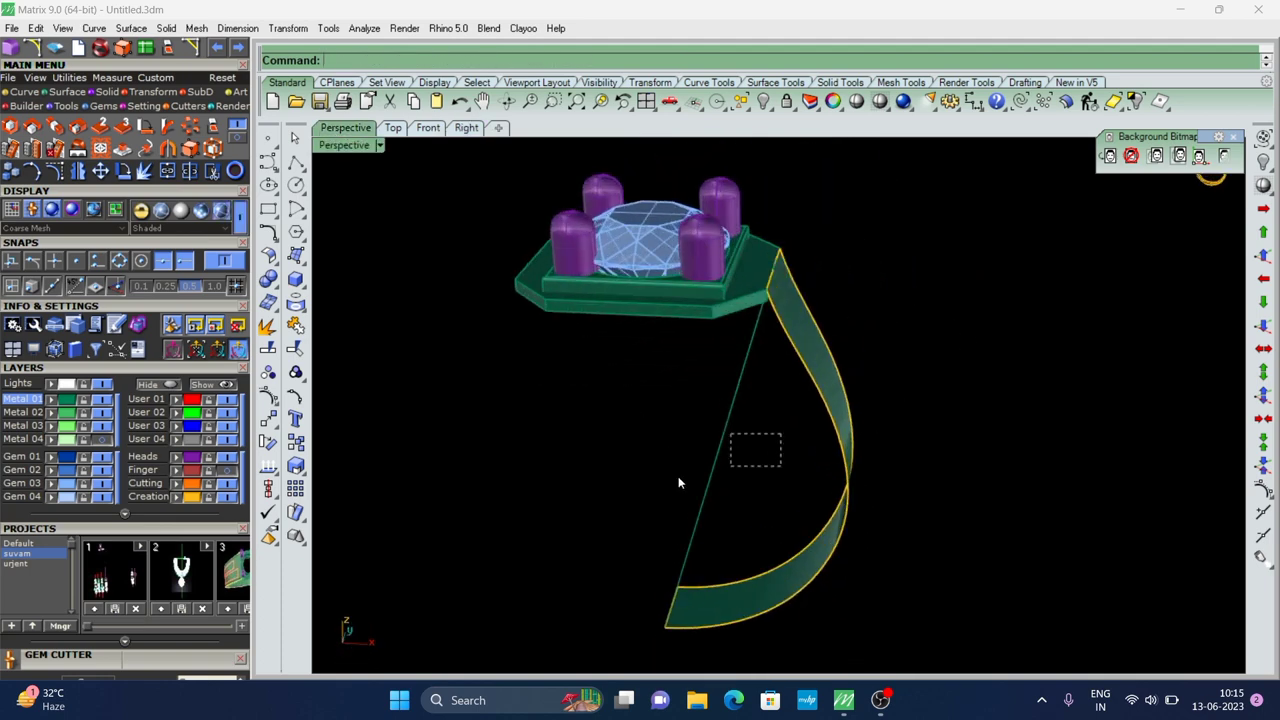
click(802, 348)
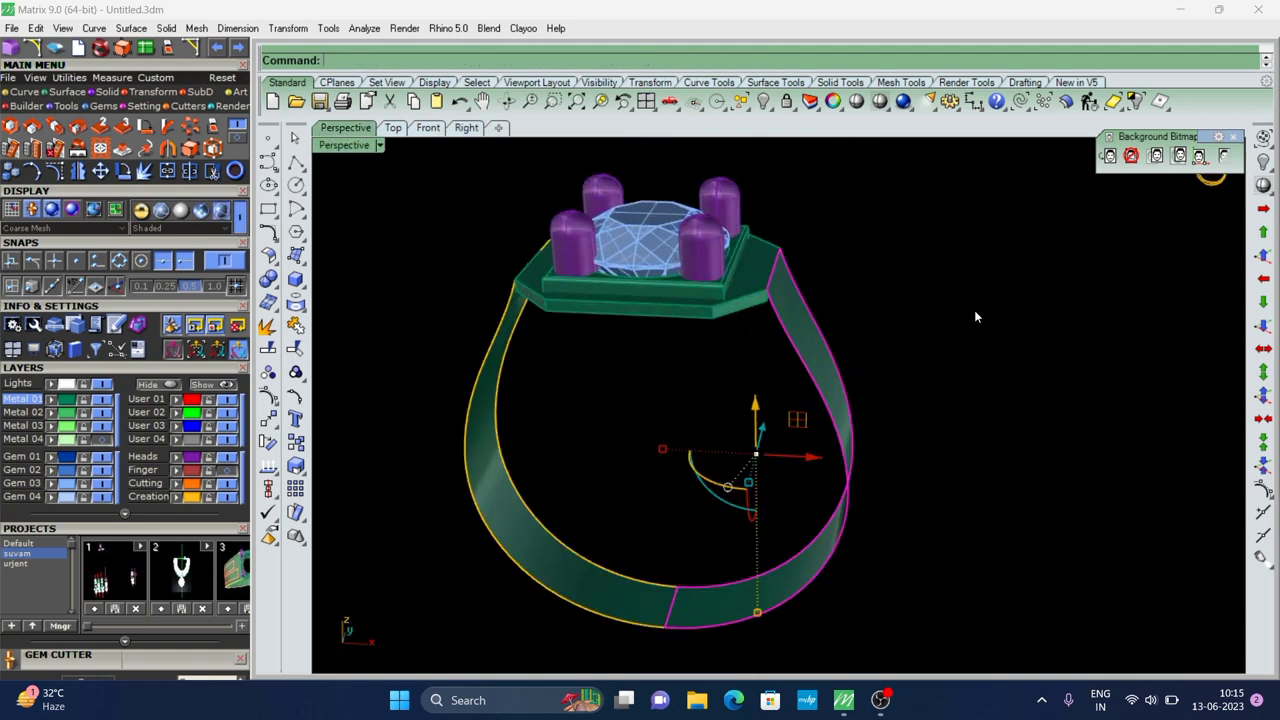
mouse_move(974, 310)
right_down()
mouse_move(489, 330)
mouse_move(729, 406)
right_up()
scroll(801, 389, up, 3)
mouse_move(801, 382)
right_down()
mouse_move(692, 378)
mouse_move(755, 444)
right_up()
scroll(700, 376, down, 2)
scroll(756, 388, up, 3)
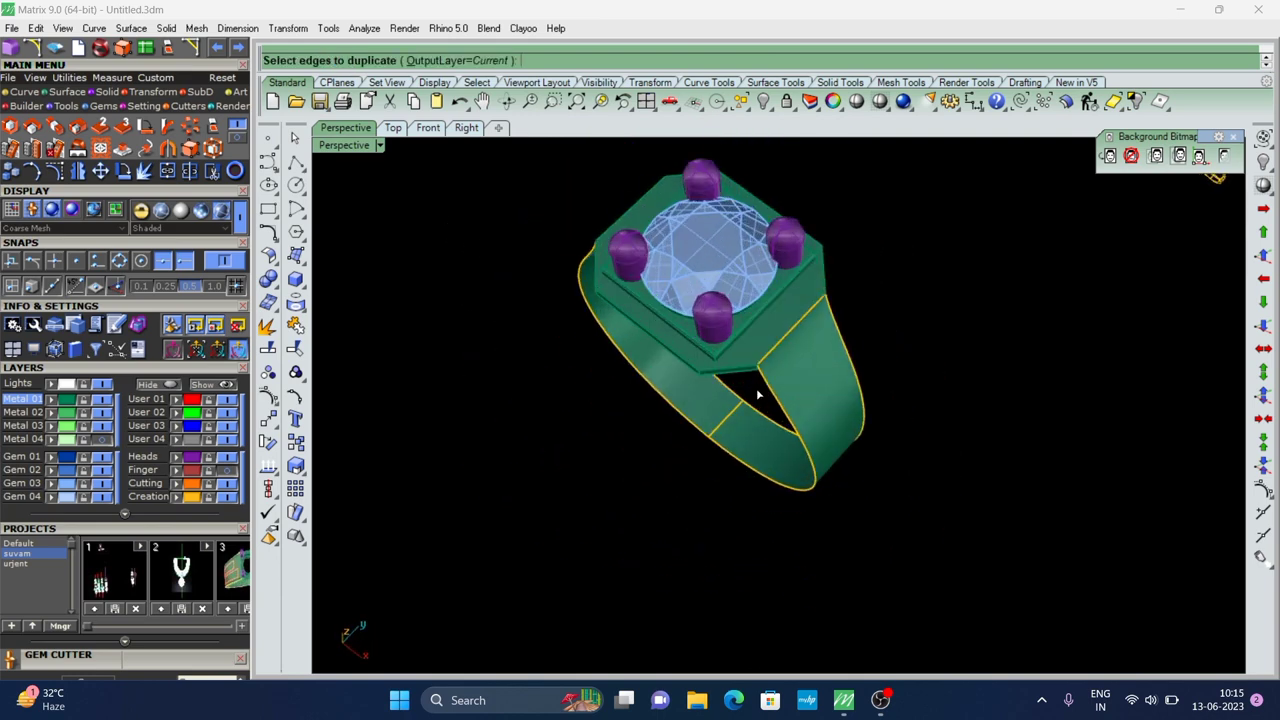
scroll(778, 388, up, 2)
click(775, 393)
key(Return)
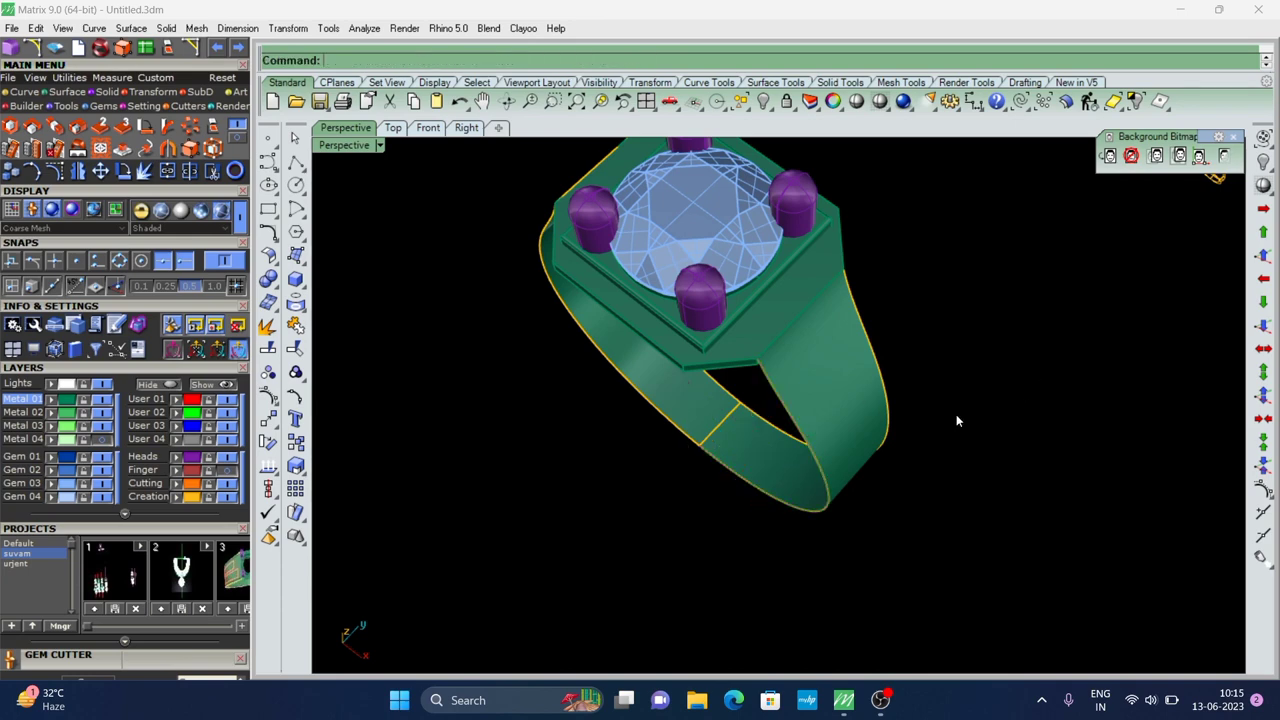
Select the finger circle and launch the two-sided ExtrudeCrv extrusion
right_drag(956, 414, 875, 421)
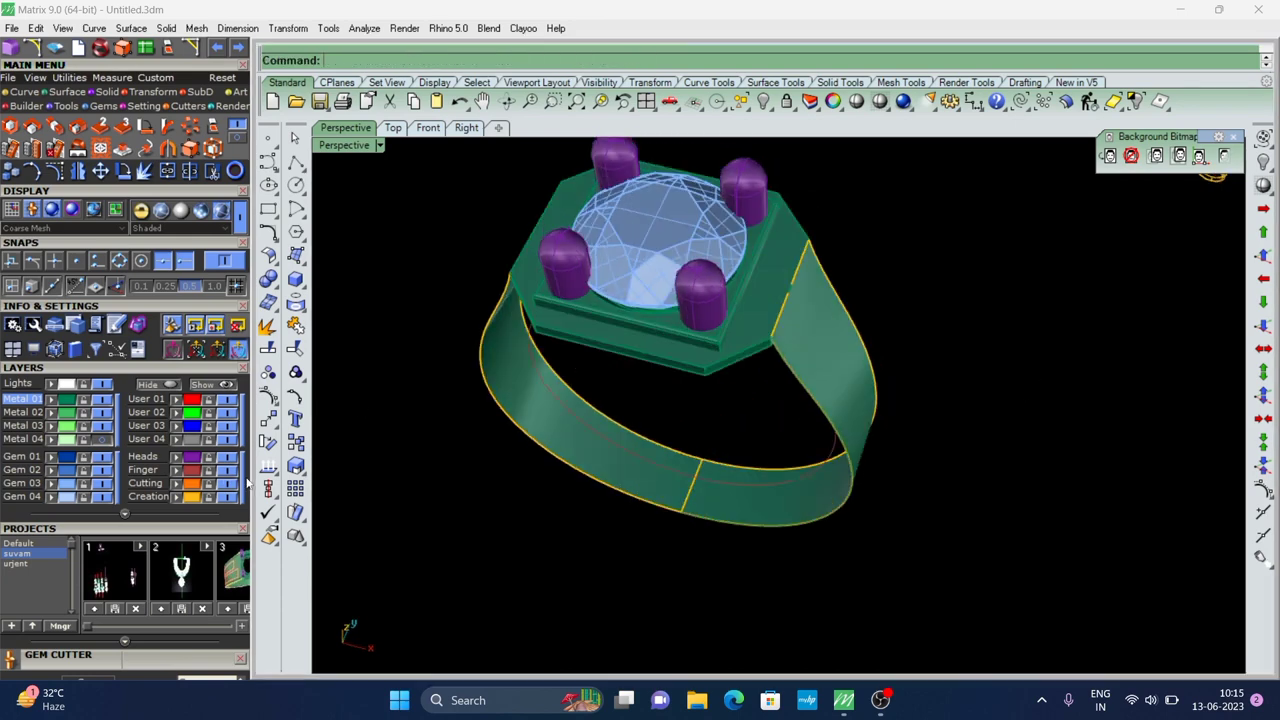
click(587, 438)
right_drag(598, 449, 591, 483)
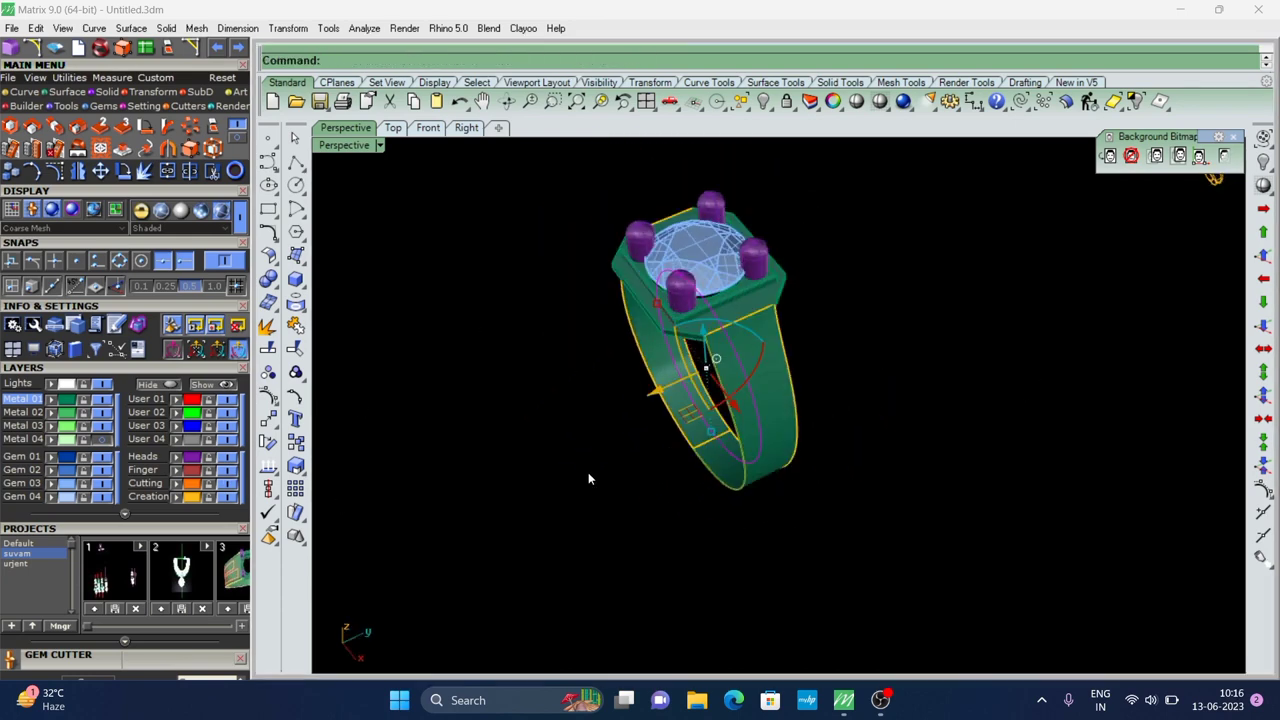
text(ex)
key(Return)
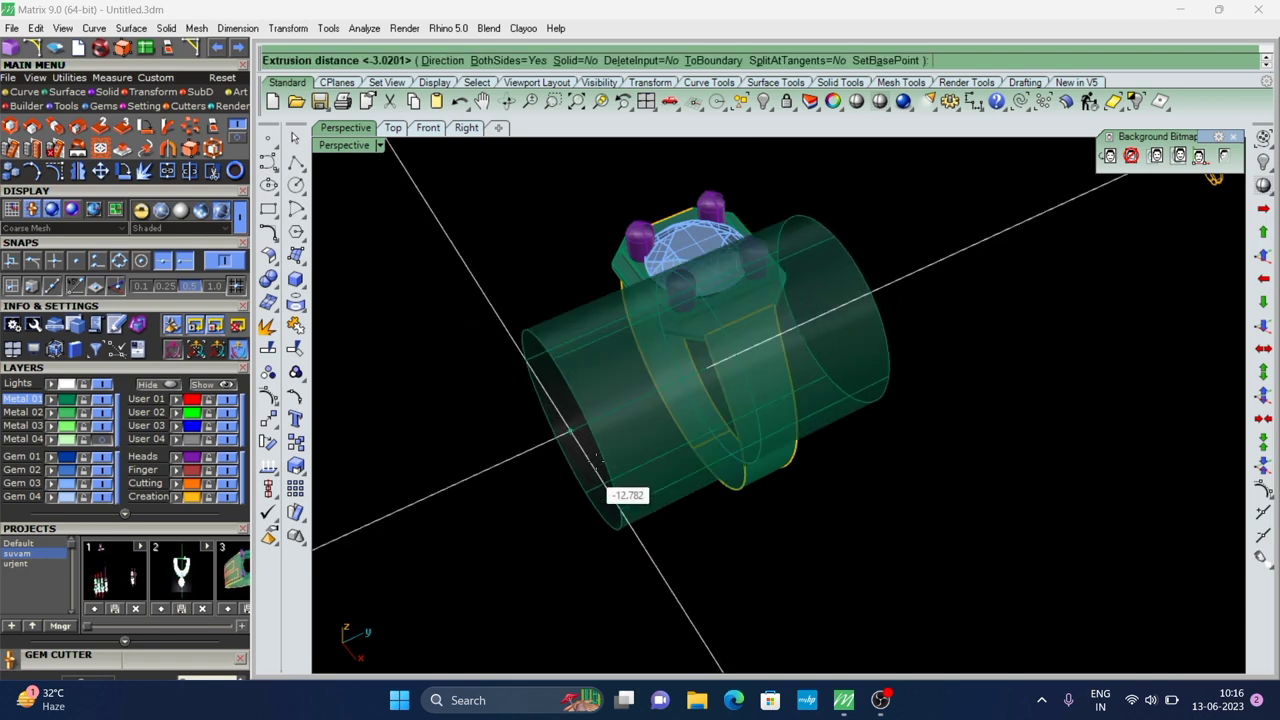
Set the extrusion length to create the finger cylinder
click(628, 447)
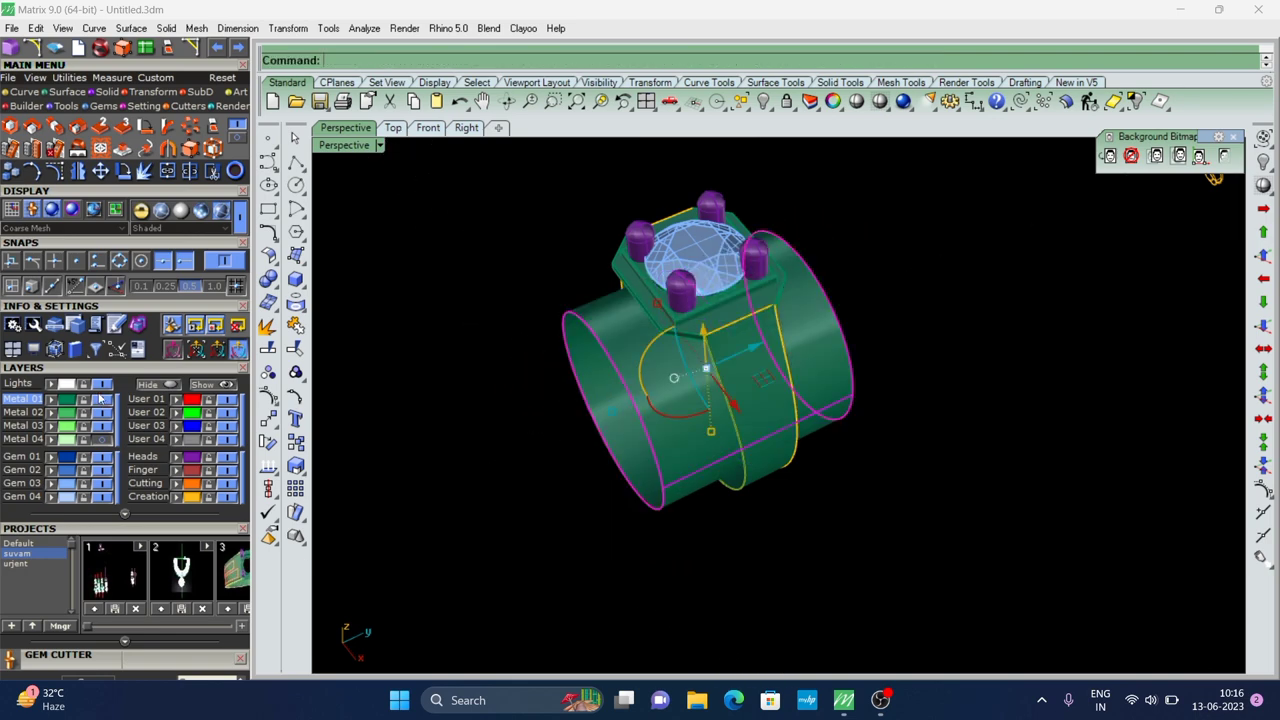
right_drag(529, 466, 571, 380)
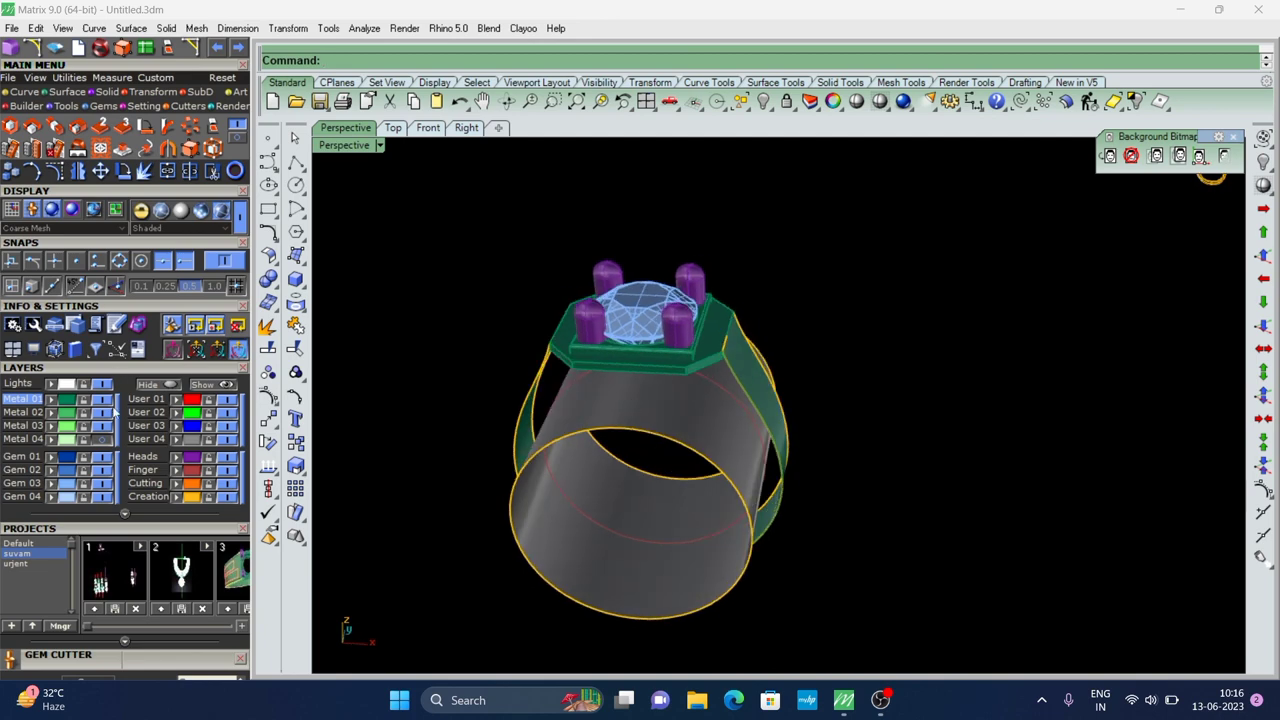
right_drag(355, 452, 310, 340)
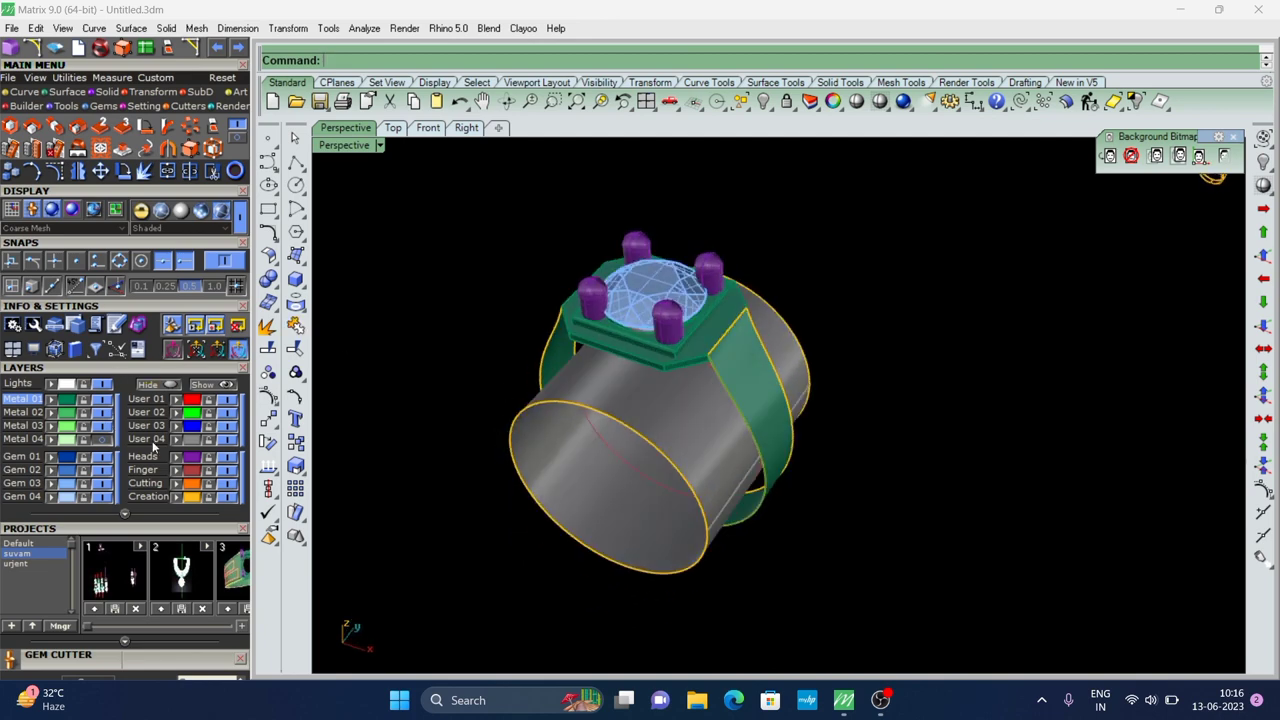
scroll(711, 412, up, 1)
right_drag(711, 412, 653, 348)
scroll(688, 344, up, 3)
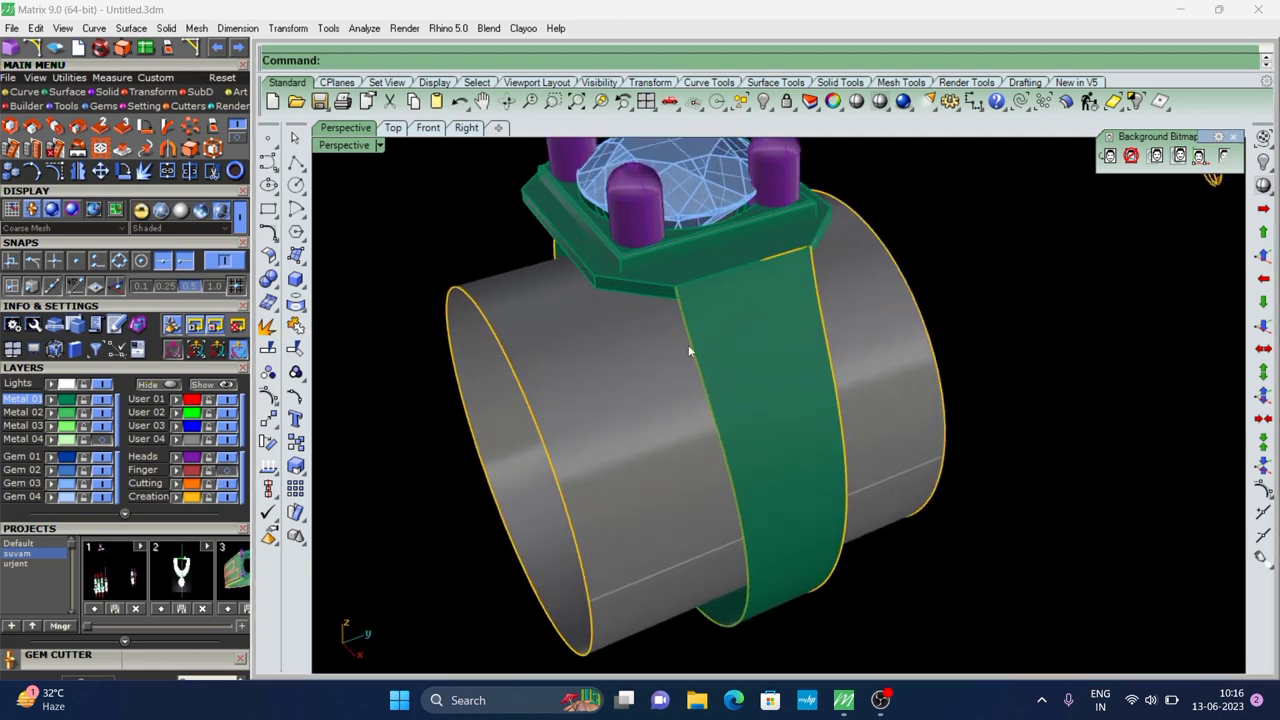
Pull the band's inner curve onto the finger cylinder
click(704, 373)
click(740, 389)
right_drag(740, 392, 702, 422)
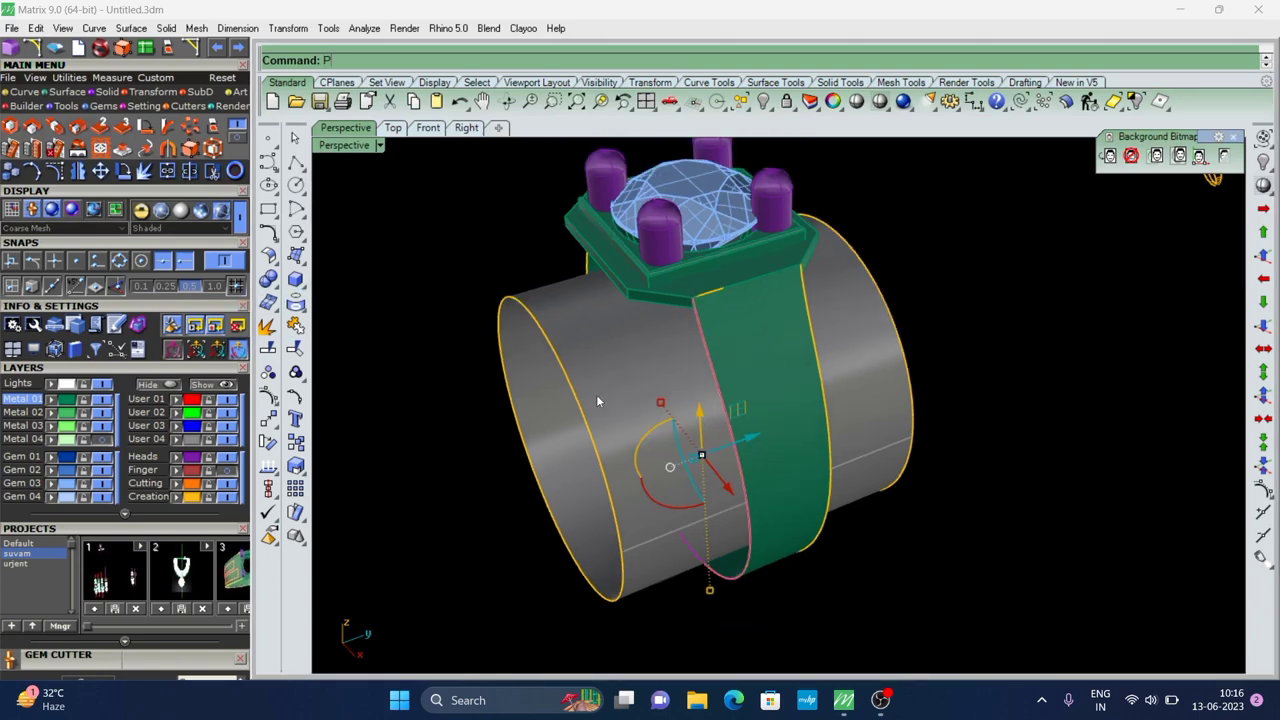
text(ull)
key(Return)
scroll(629, 407, up, 2)
click(627, 394)
key(Return)
scroll(569, 288, down, 2)
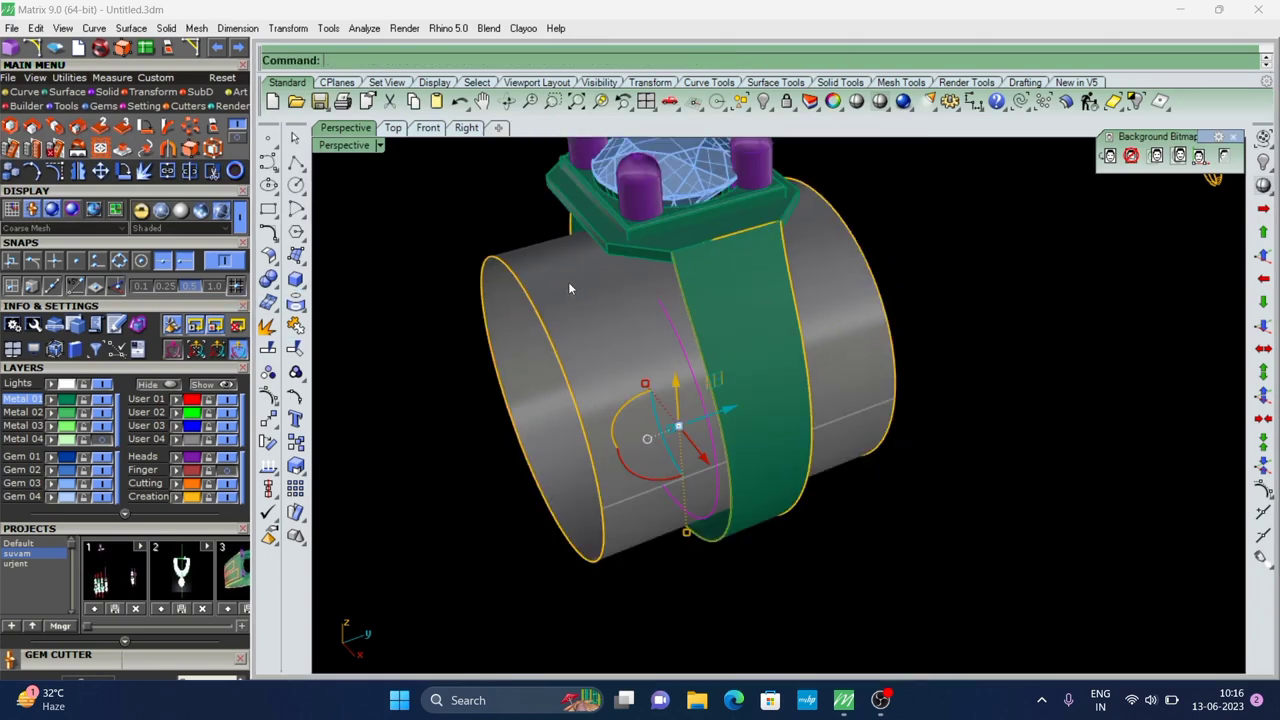
key(Escape)
Rebuild the pulled curve
right_drag(630, 340, 632, 352)
scroll(632, 352, up, 2)
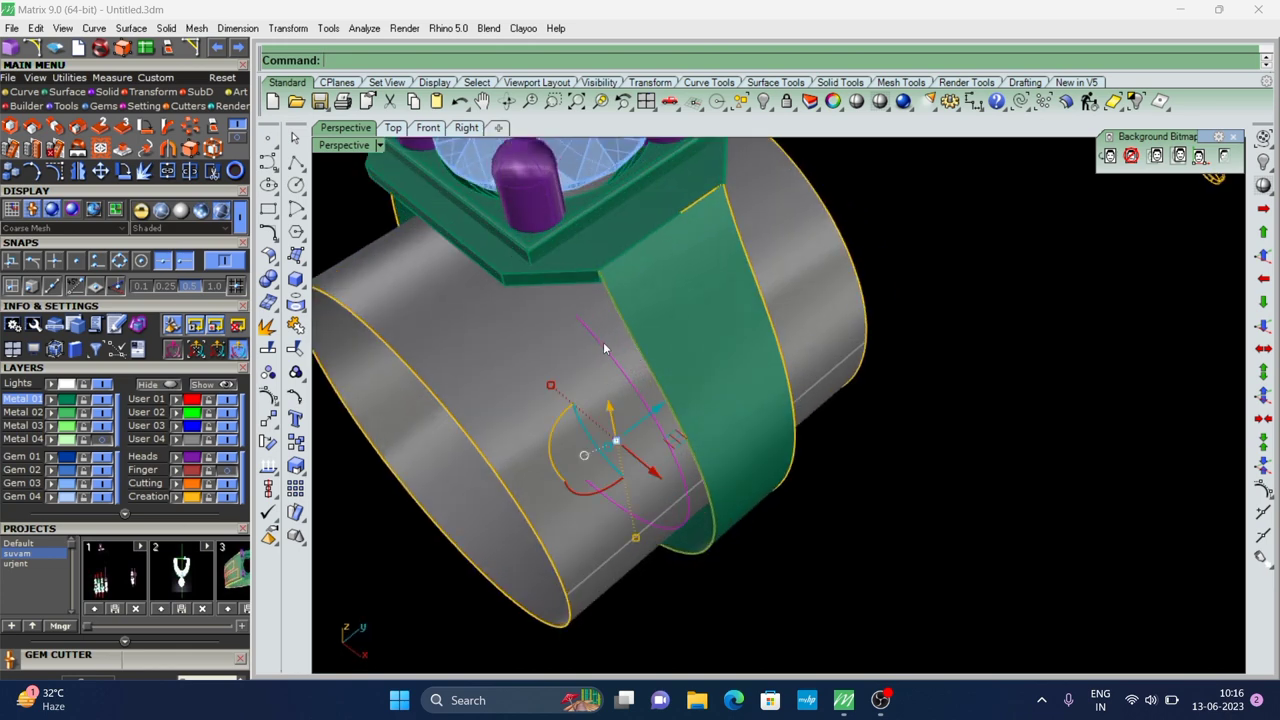
scroll(686, 329, down, 2)
key(Return)
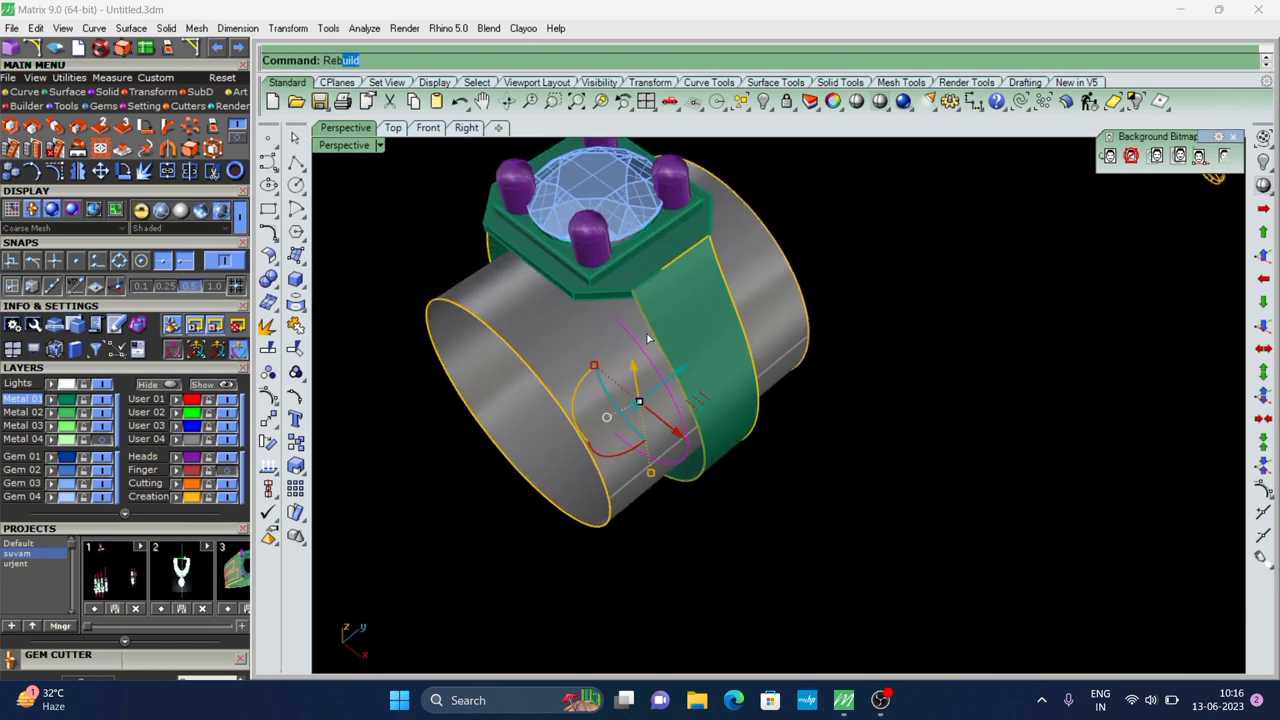
click(1077, 336)
Move the curve's end point to snap onto the band's end
click(615, 322)
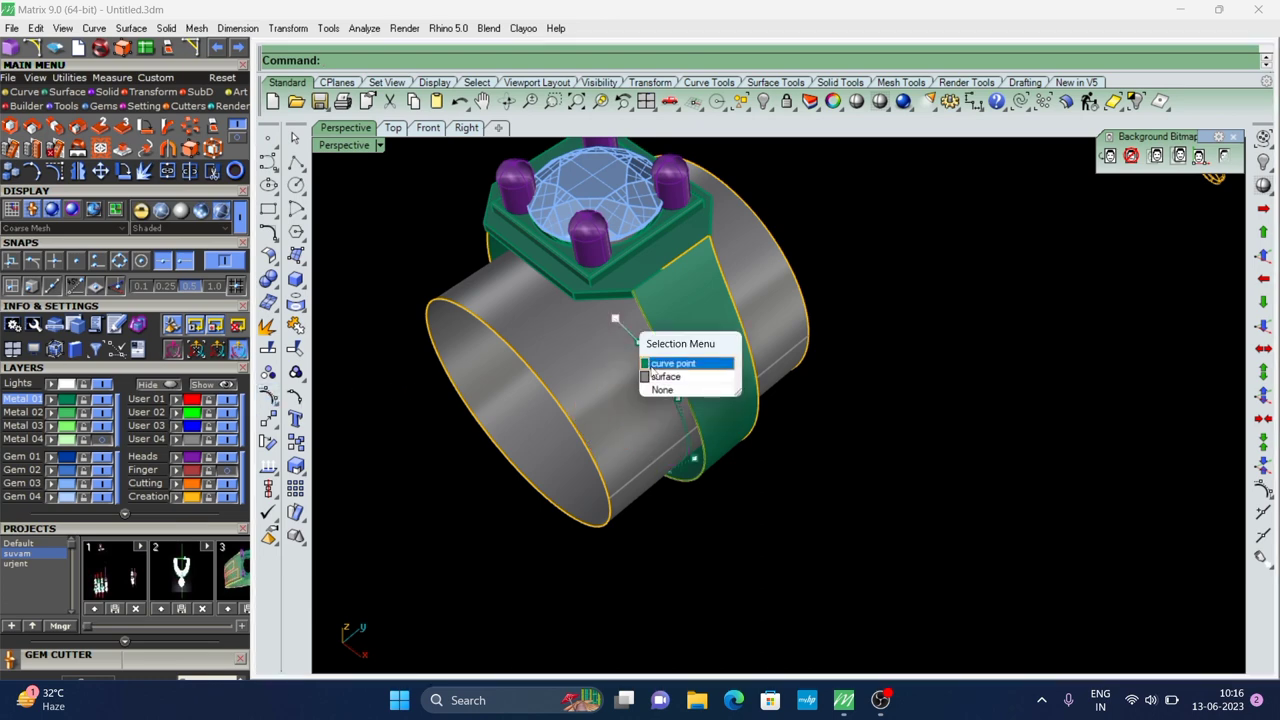
click(684, 360)
click(268, 420)
scroll(620, 320, up, 3)
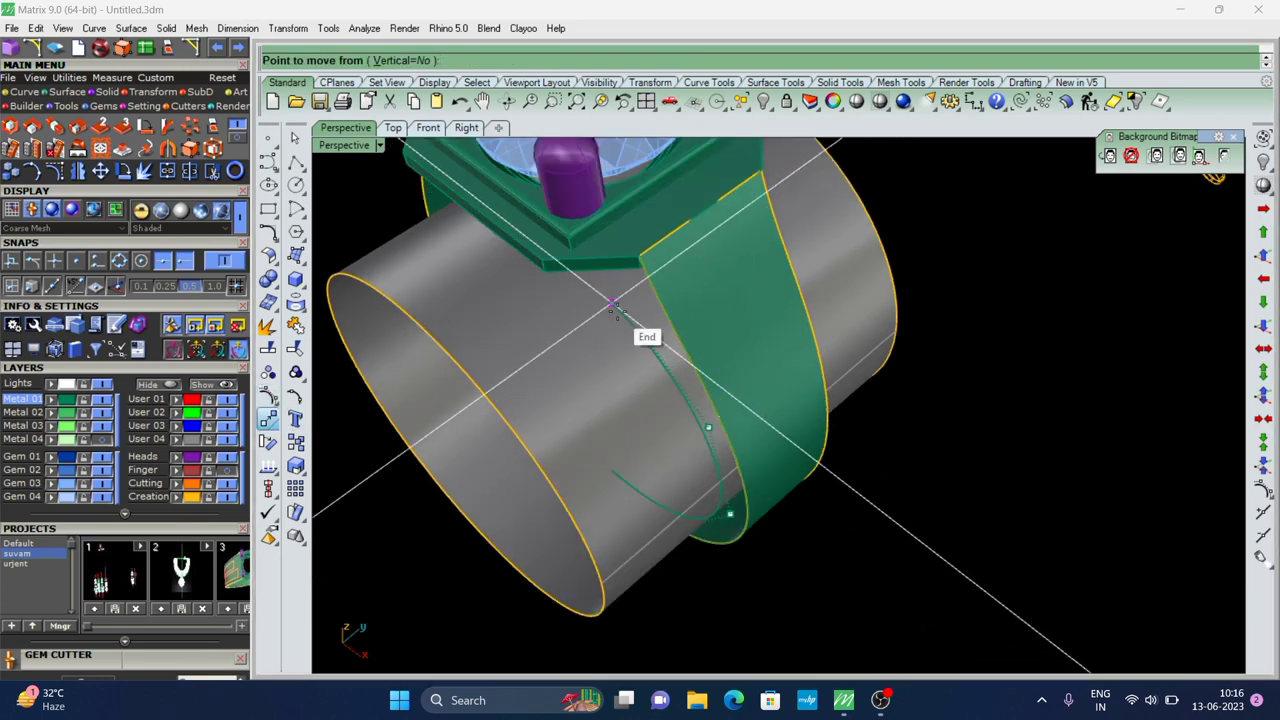
click(615, 305)
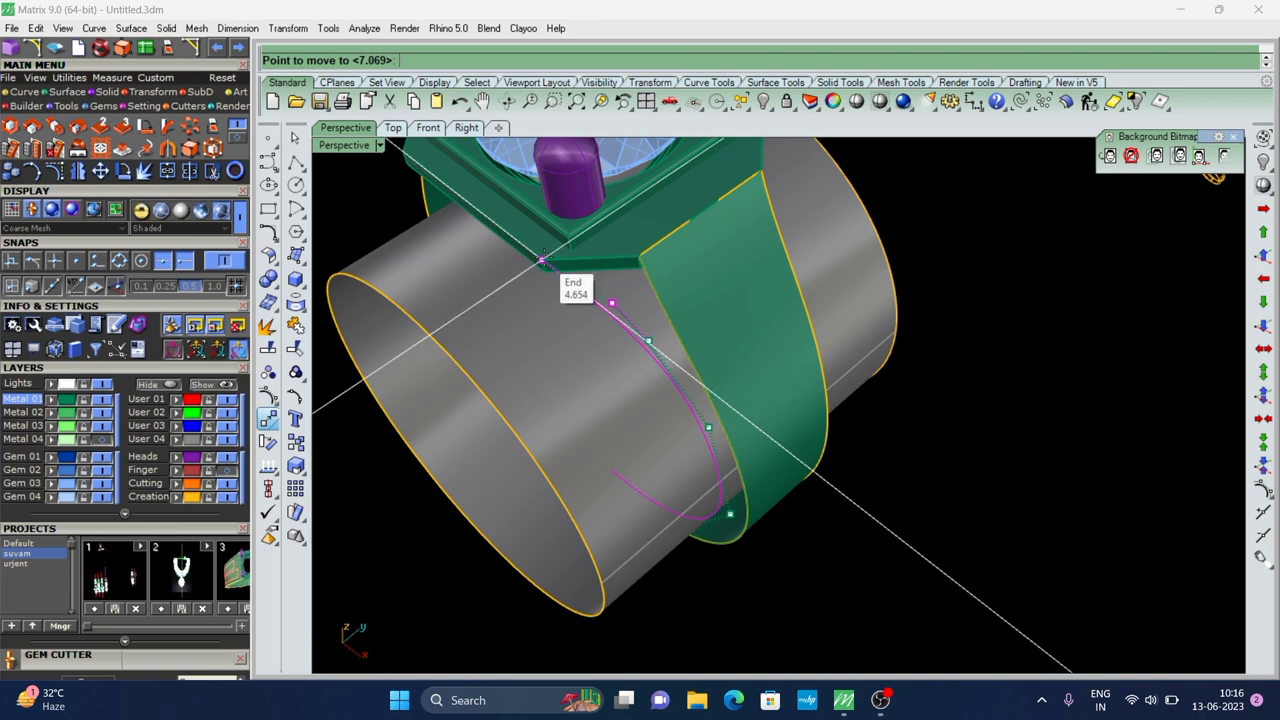
click(541, 260)
right_drag(952, 422, 487, 185)
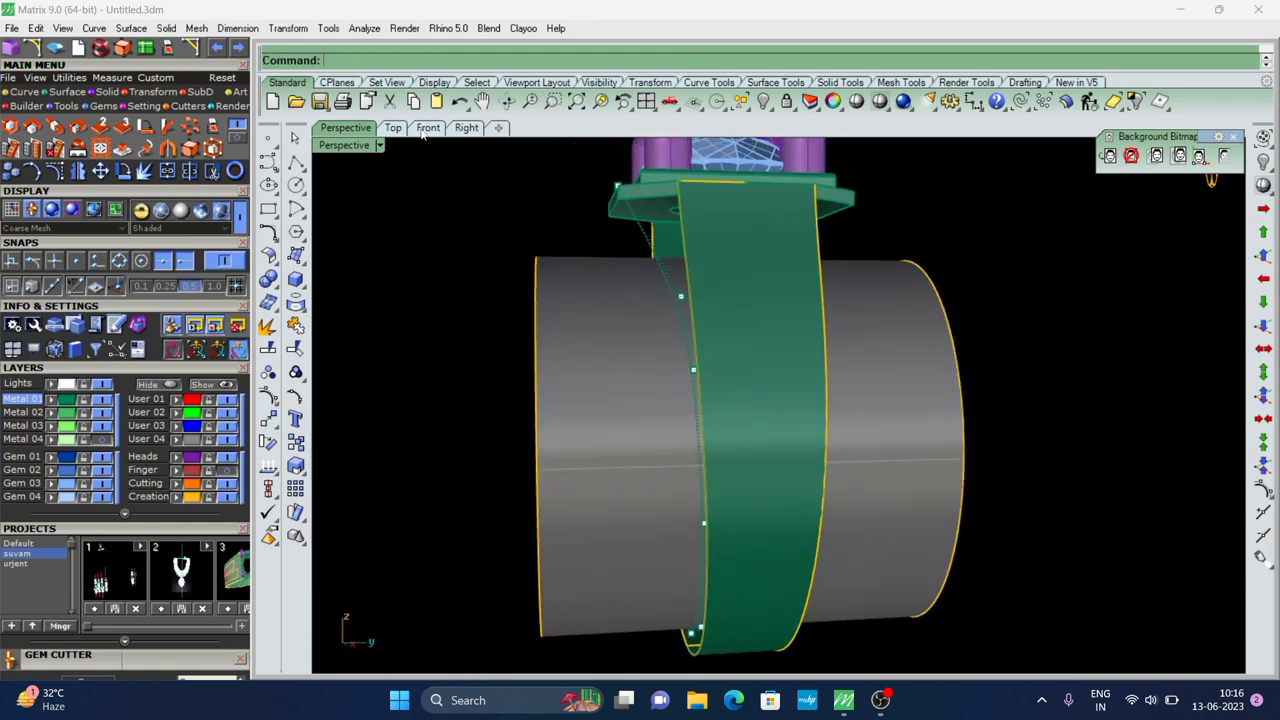
In the Right view, shift a curve point to the left
click(467, 128)
scroll(640, 290, down, 4)
scroll(640, 300, up, 2)
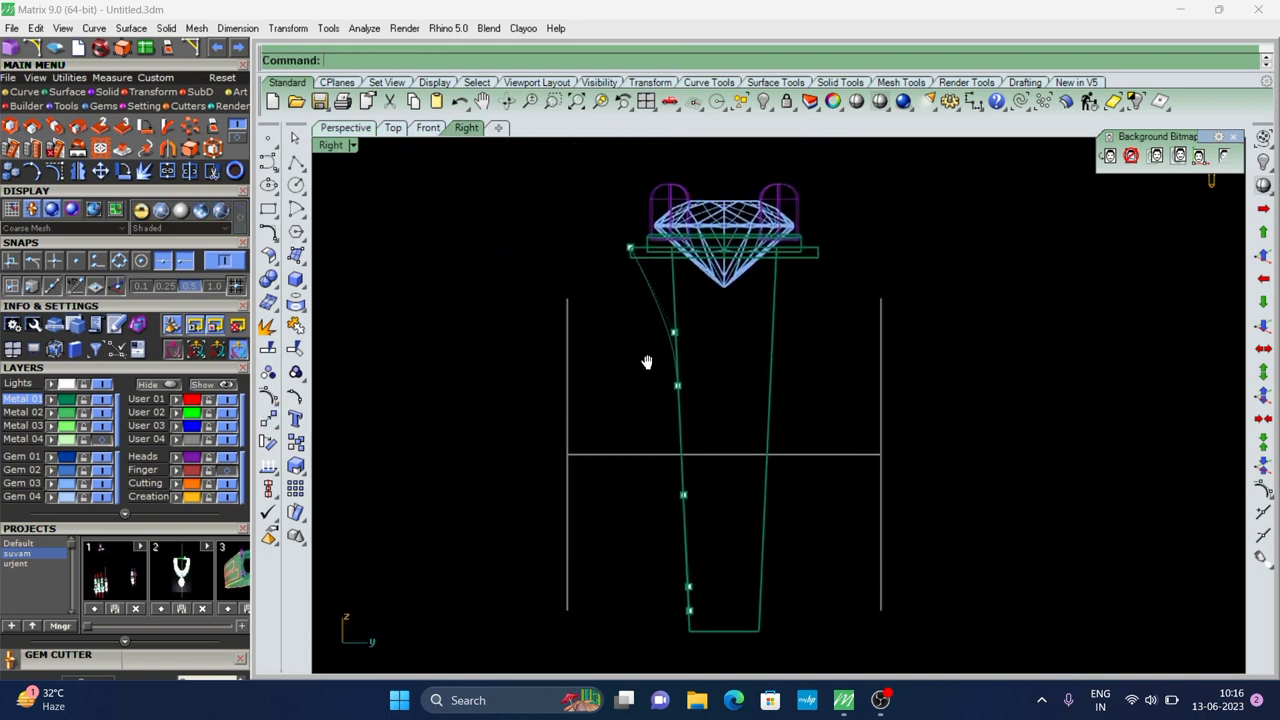
scroll(610, 330, up, 2)
scroll(705, 378, up, 2)
mouse_move(727, 337)
mouse_down()
mouse_move(684, 380)
mouse_move(697, 412)
mouse_up()
scroll(618, 376, down, 2)
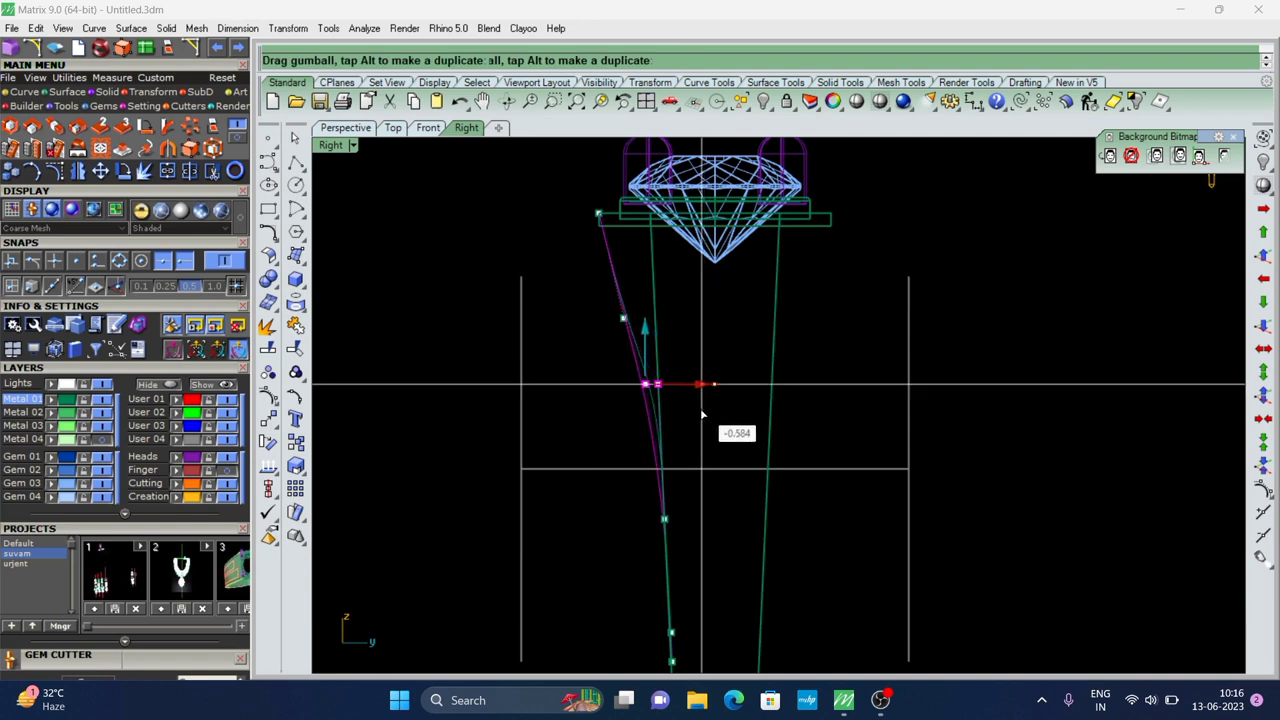
scroll(697, 412, down, 2)
scroll(616, 400, up, 1)
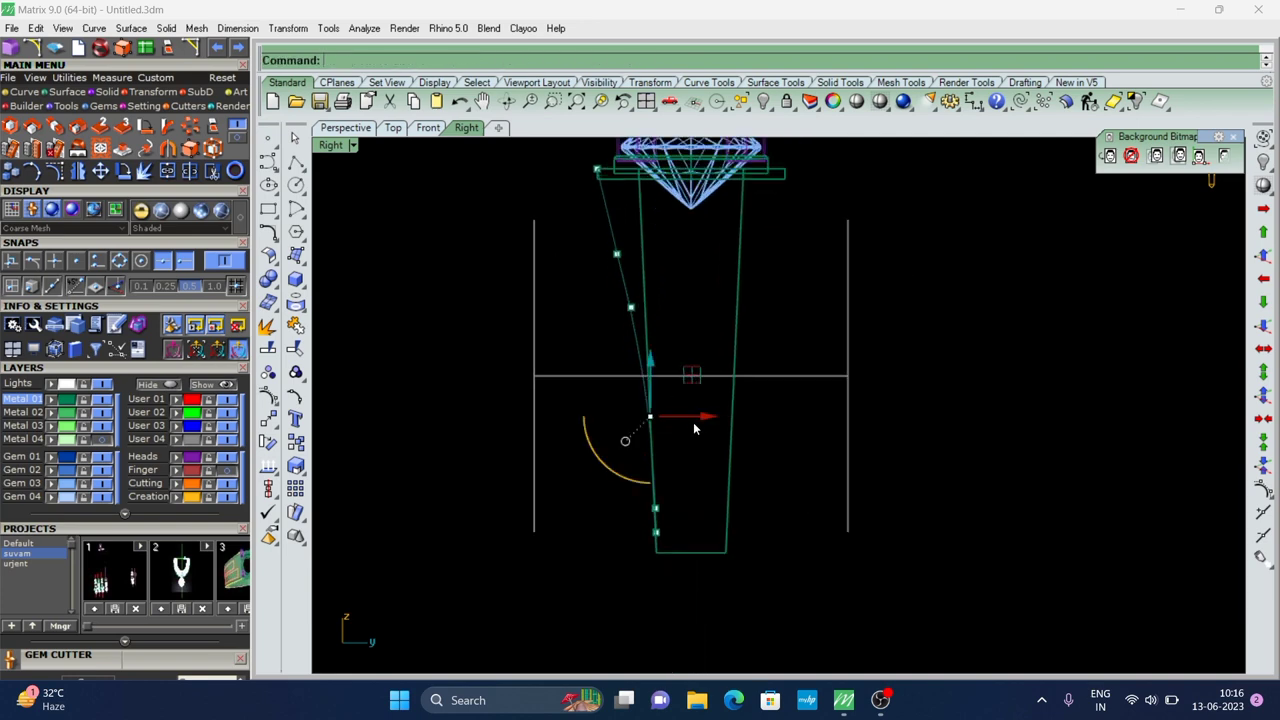
drag(701, 425, 692, 425)
Nudge an upper curve point and a lower control point to refine the taper
click(664, 367)
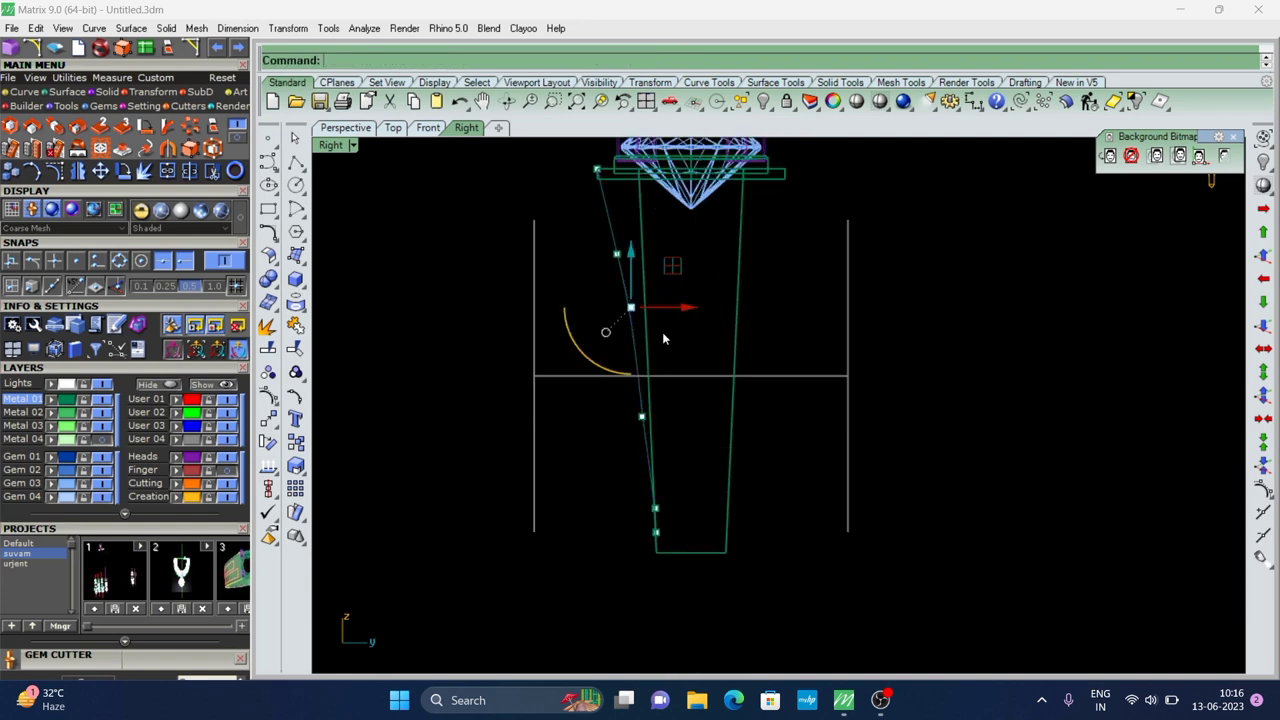
drag(693, 307, 706, 334)
click(706, 332)
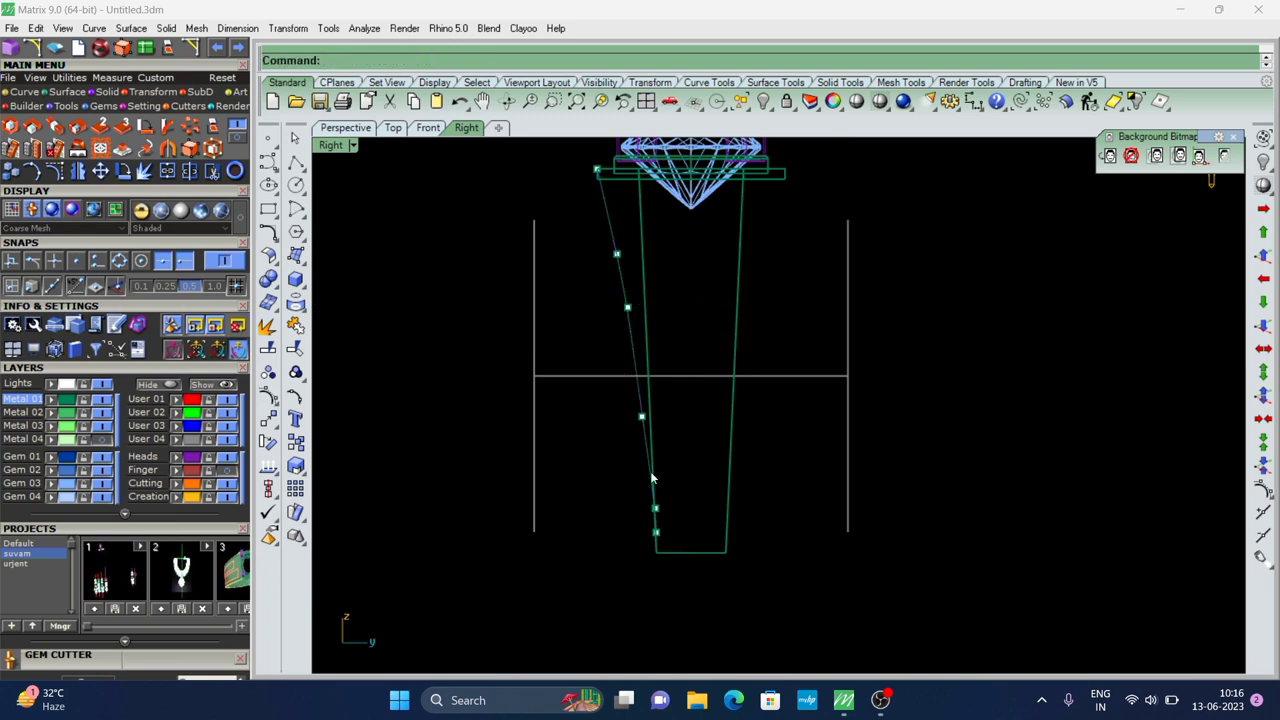
scroll(632, 428, up, 1)
scroll(632, 428, up, 1)
click(649, 412)
drag(701, 419, 709, 423)
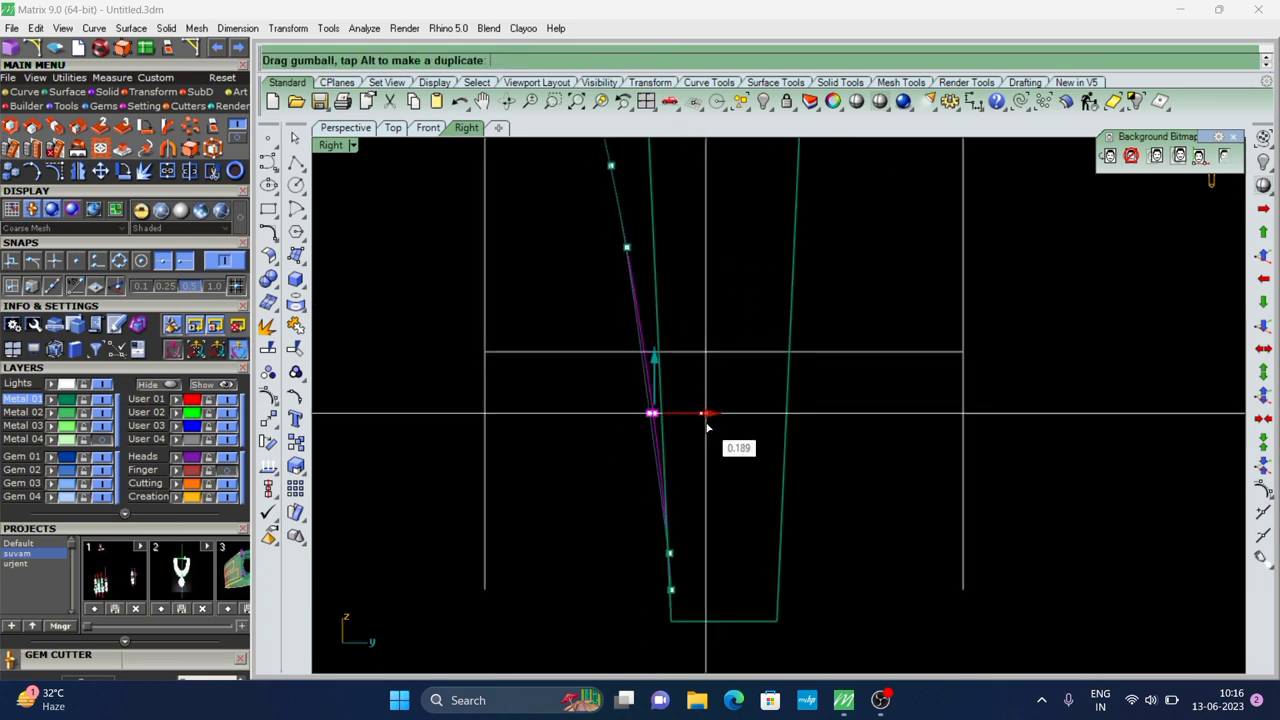
click(715, 435)
scroll(657, 420, down, 2)
text(Reb)
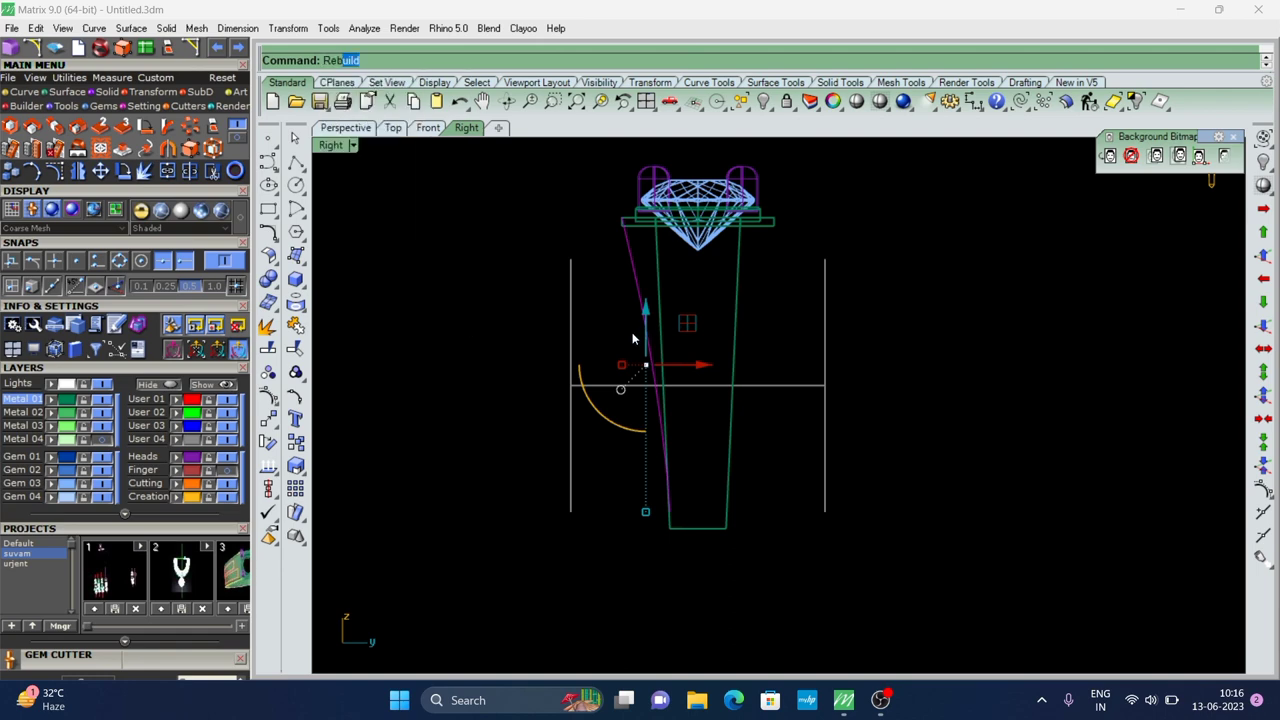
Rebuild the curve to 5 points, degree 3, tweak a point, and Fair it with default tolerance
key(Return)
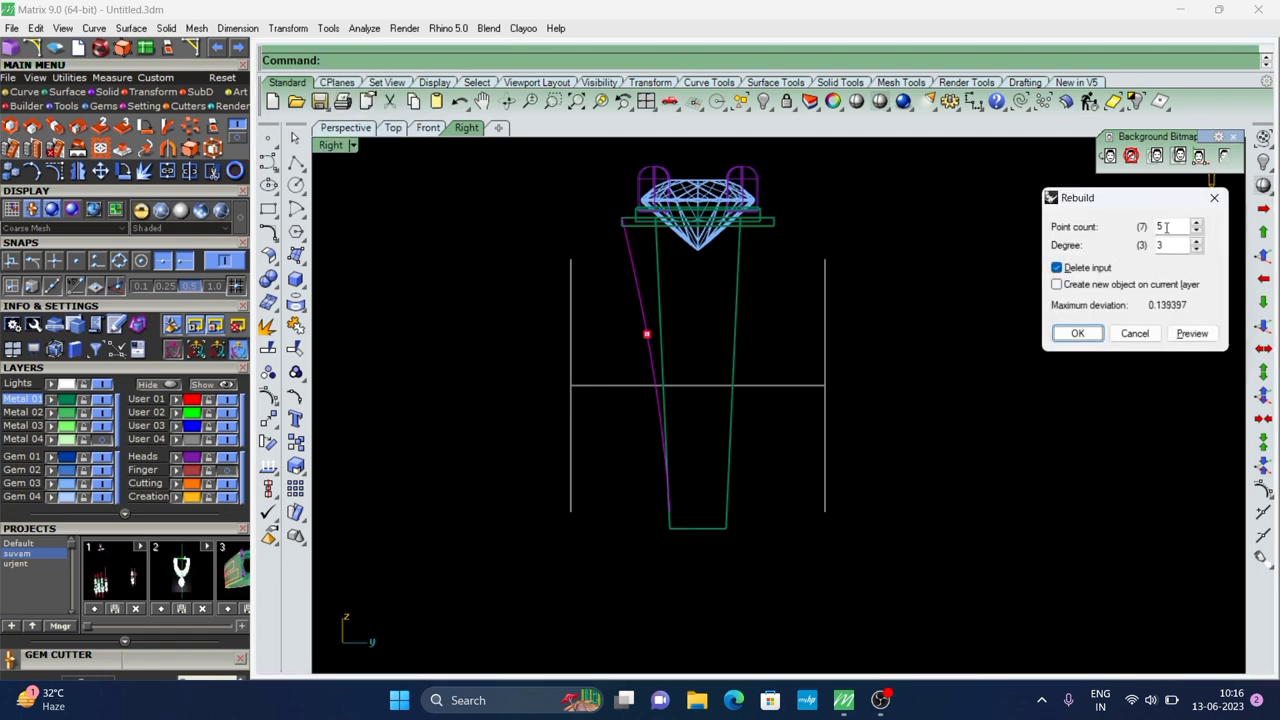
click(1094, 335)
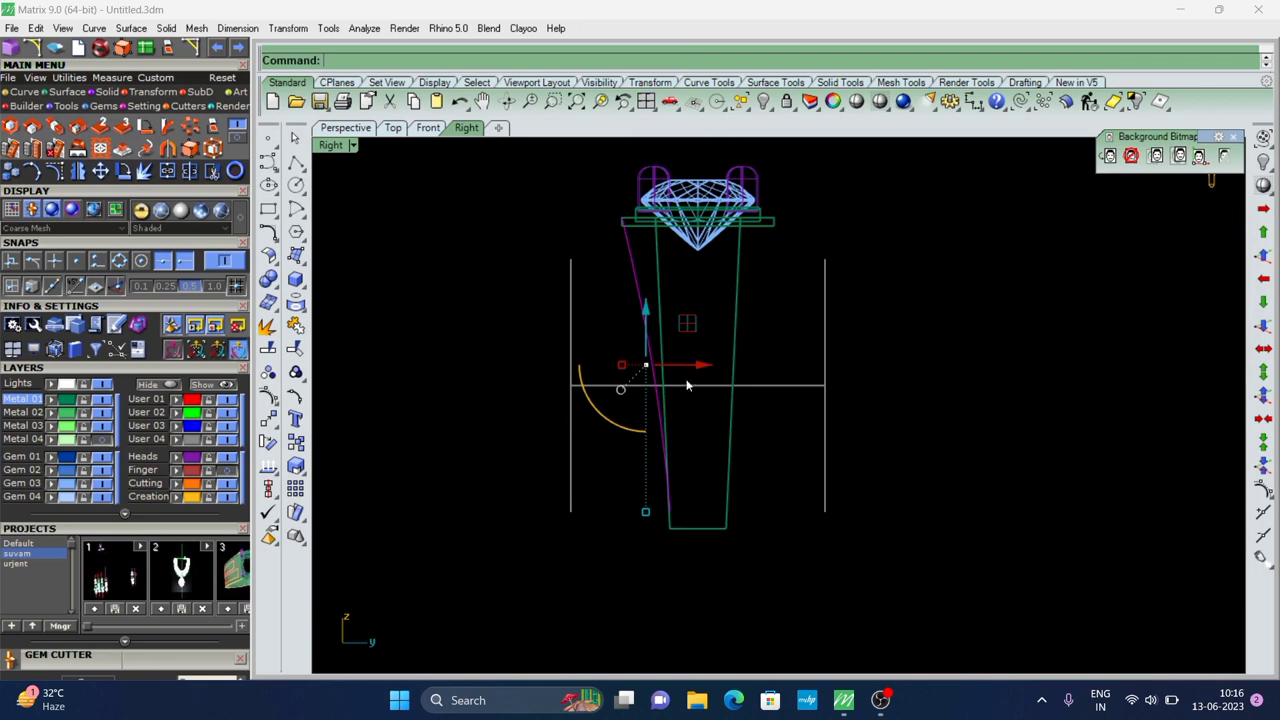
scroll(661, 335, up, 1)
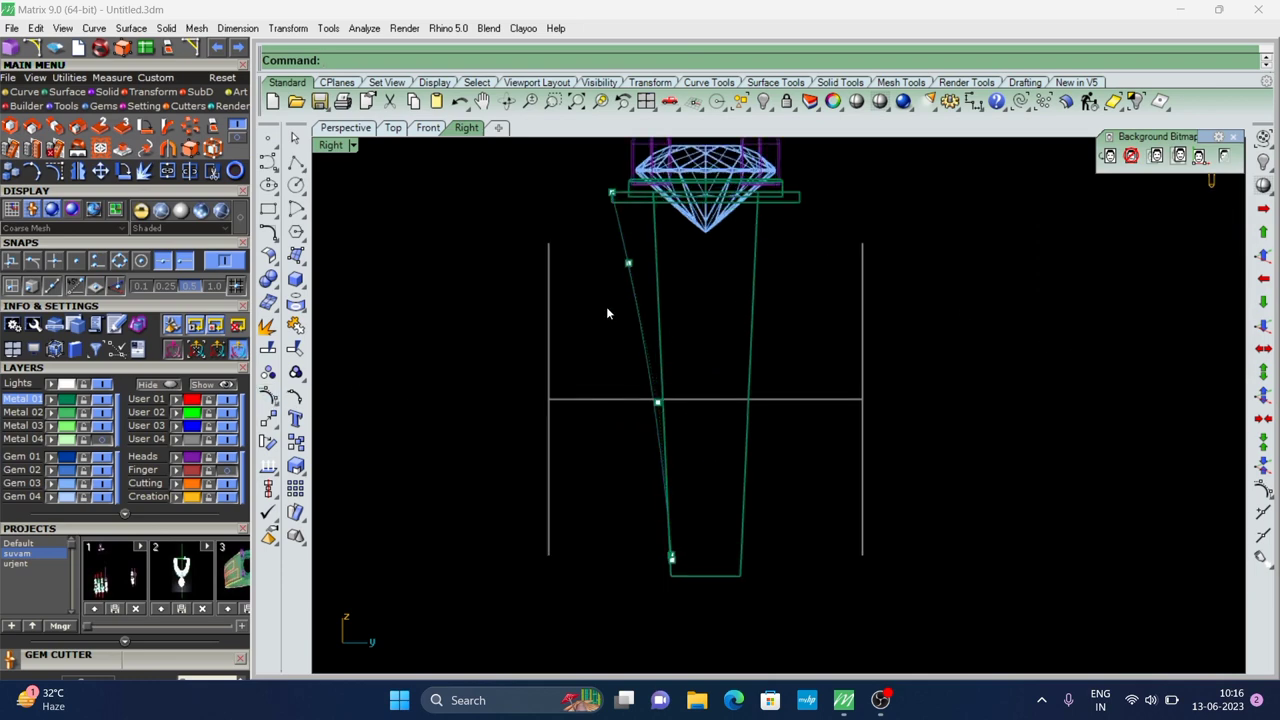
scroll(643, 265, up, 1)
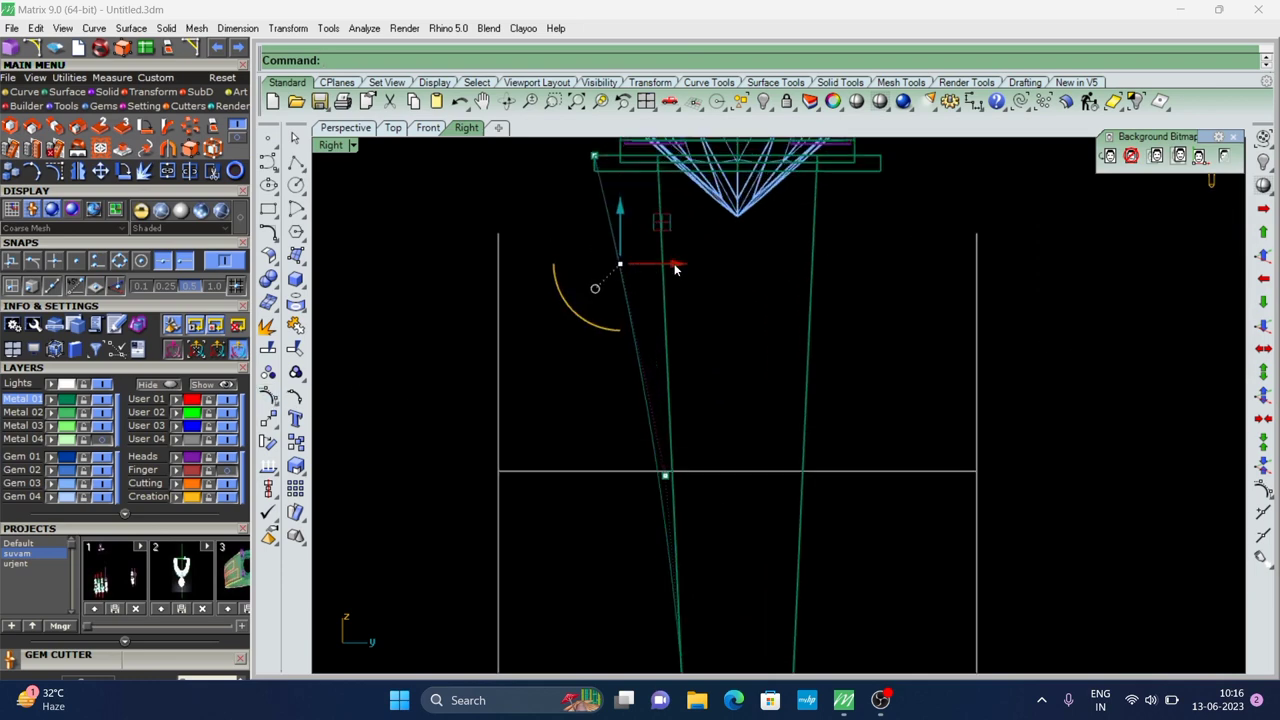
drag(676, 268, 670, 268)
scroll(629, 290, down, 2)
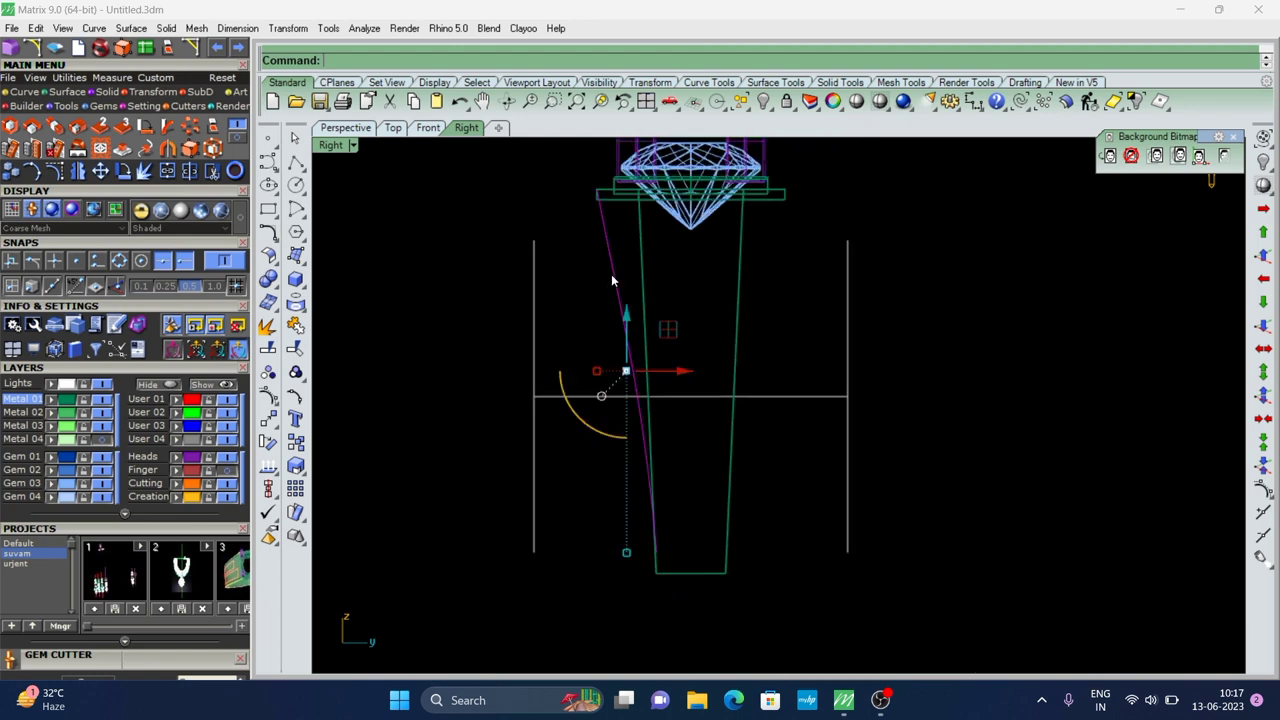
text(Fa)
key(Return)
key(Return)
key(Escape)
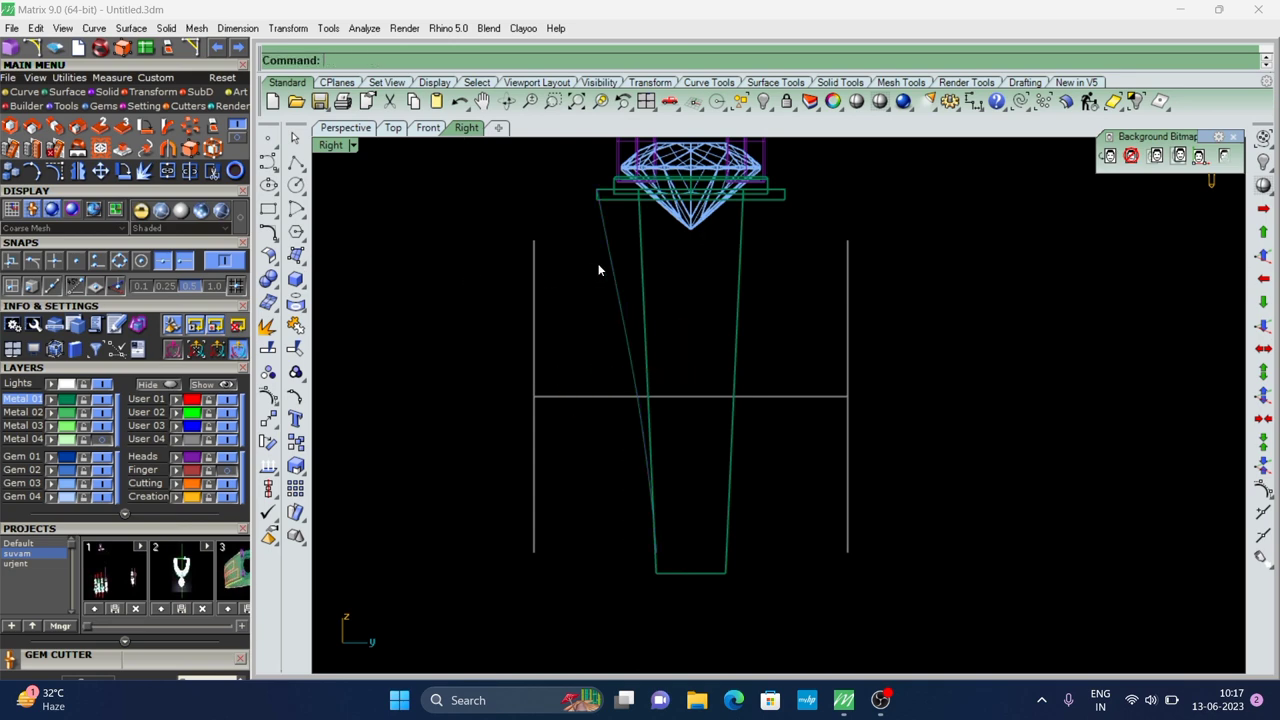
In Perspective, pick the band's inner edge and inner shank edge for Sweep 2 Rails
click(350, 128)
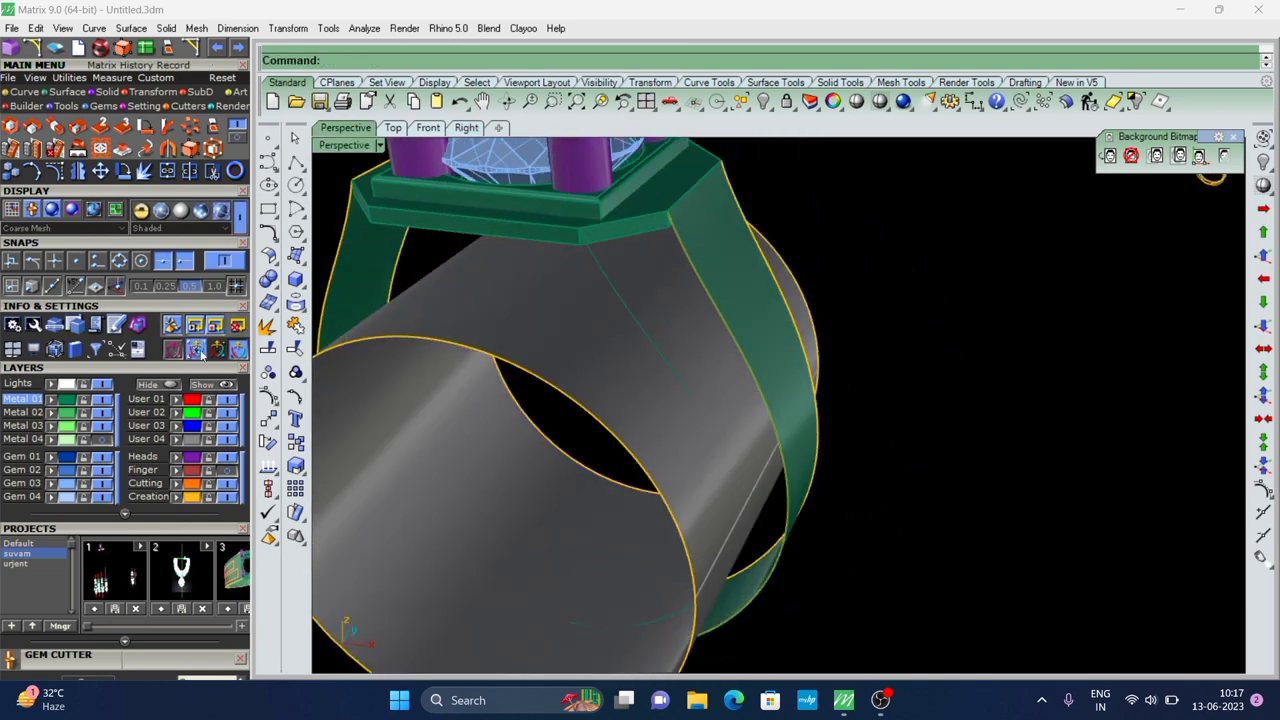
scroll(698, 324, down, 3)
mouse_move(698, 324)
right_down()
mouse_move(566, 291)
mouse_move(503, 171)
mouse_move(653, 378)
mouse_move(651, 323)
mouse_move(714, 346)
mouse_move(688, 371)
right_up()
scroll(684, 345, up, 2)
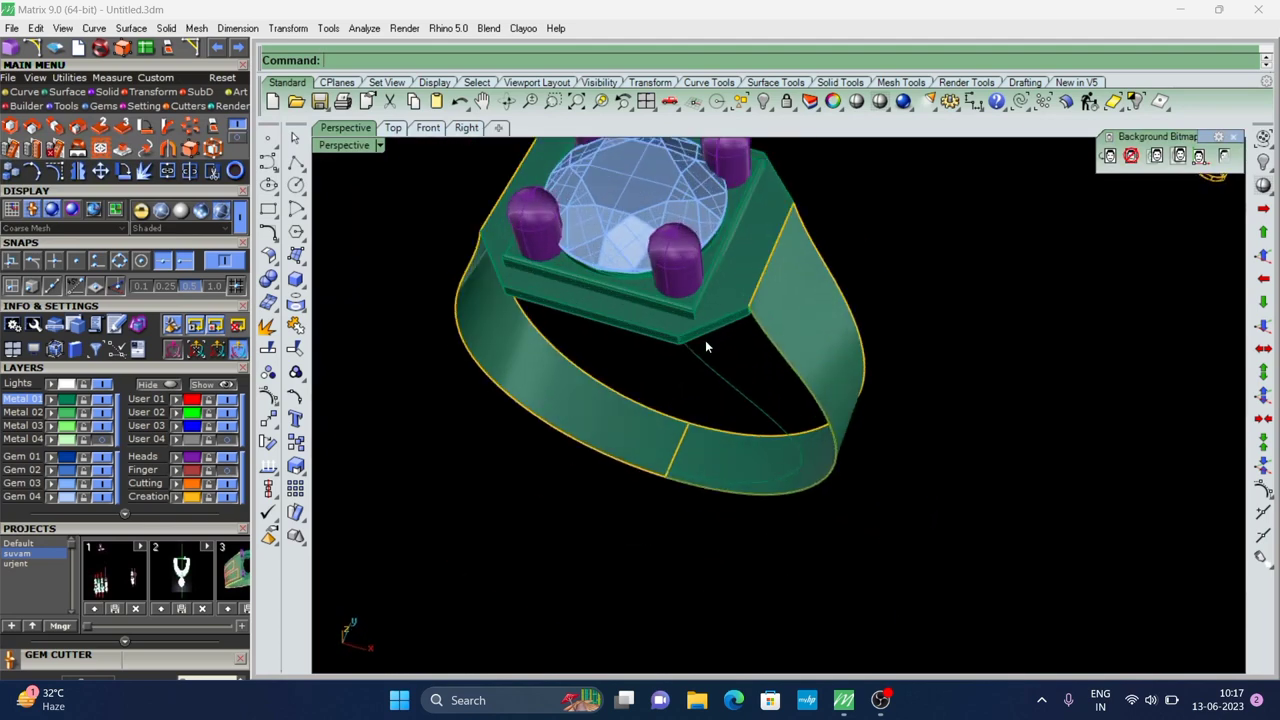
click(793, 366)
click(840, 403)
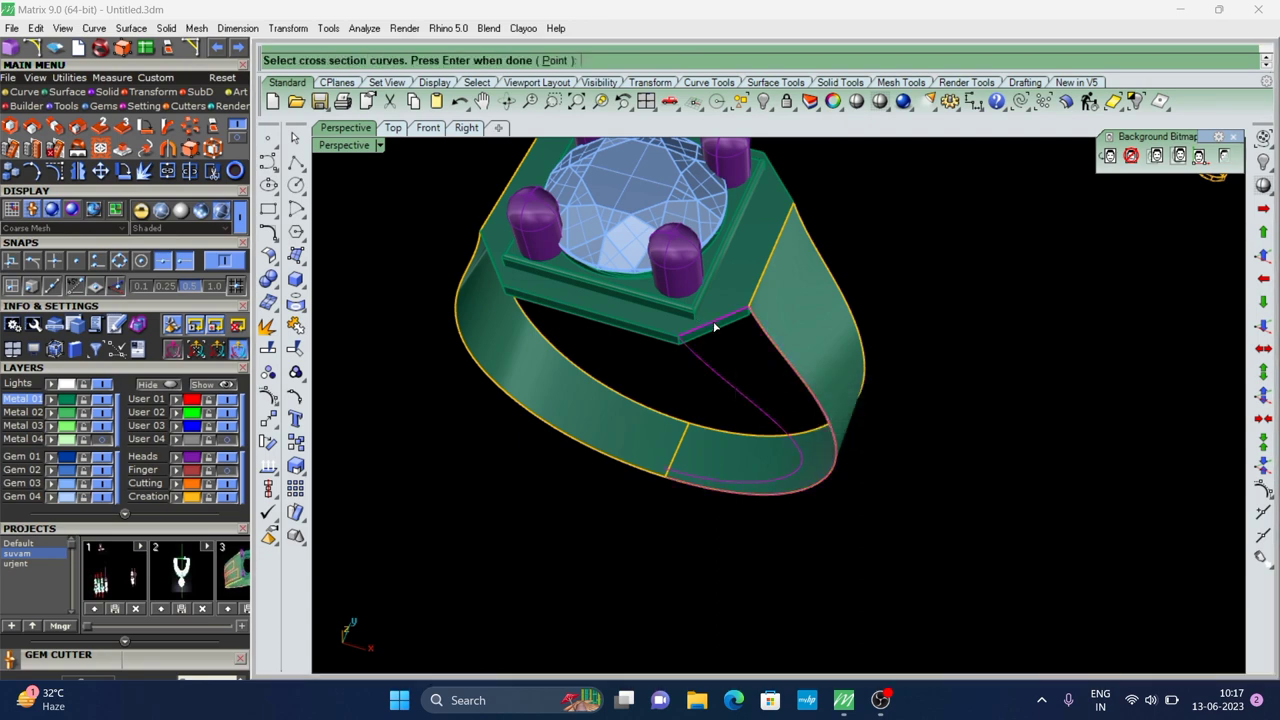
key(Return)
Add two slashes connecting points between the two rails
click(1130, 612)
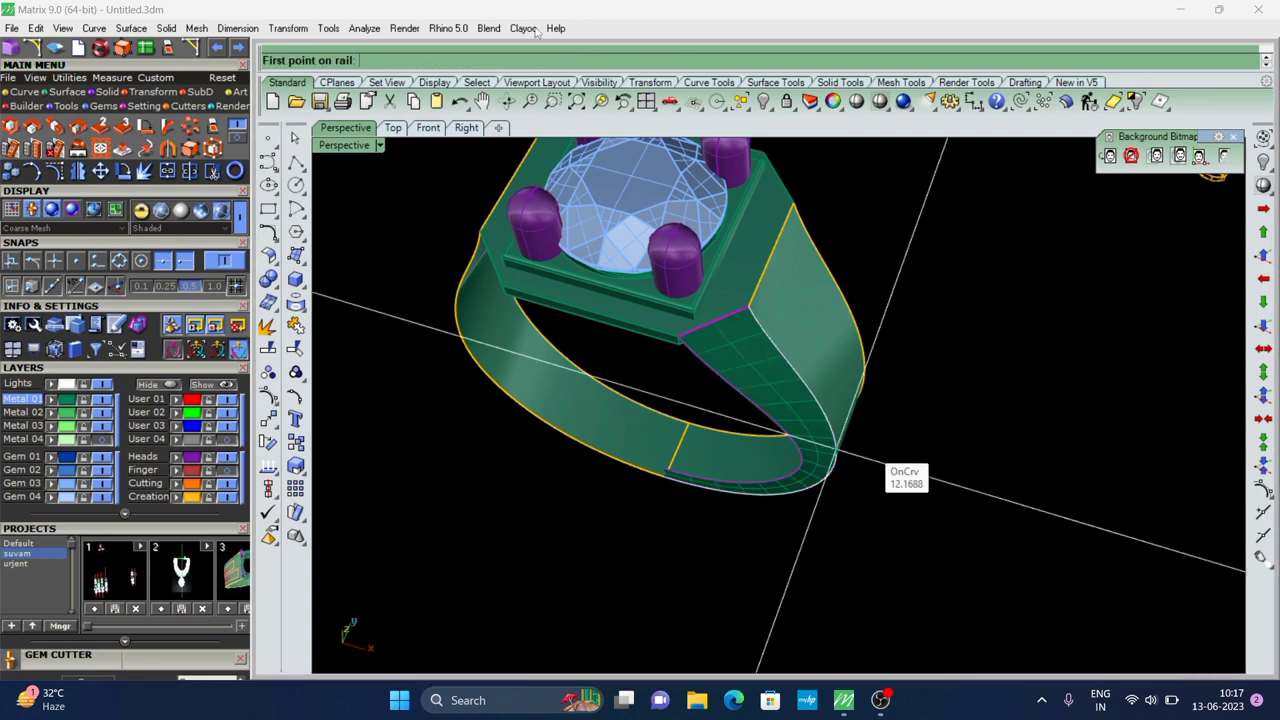
scroll(902, 516, up, 3)
key(Escape)
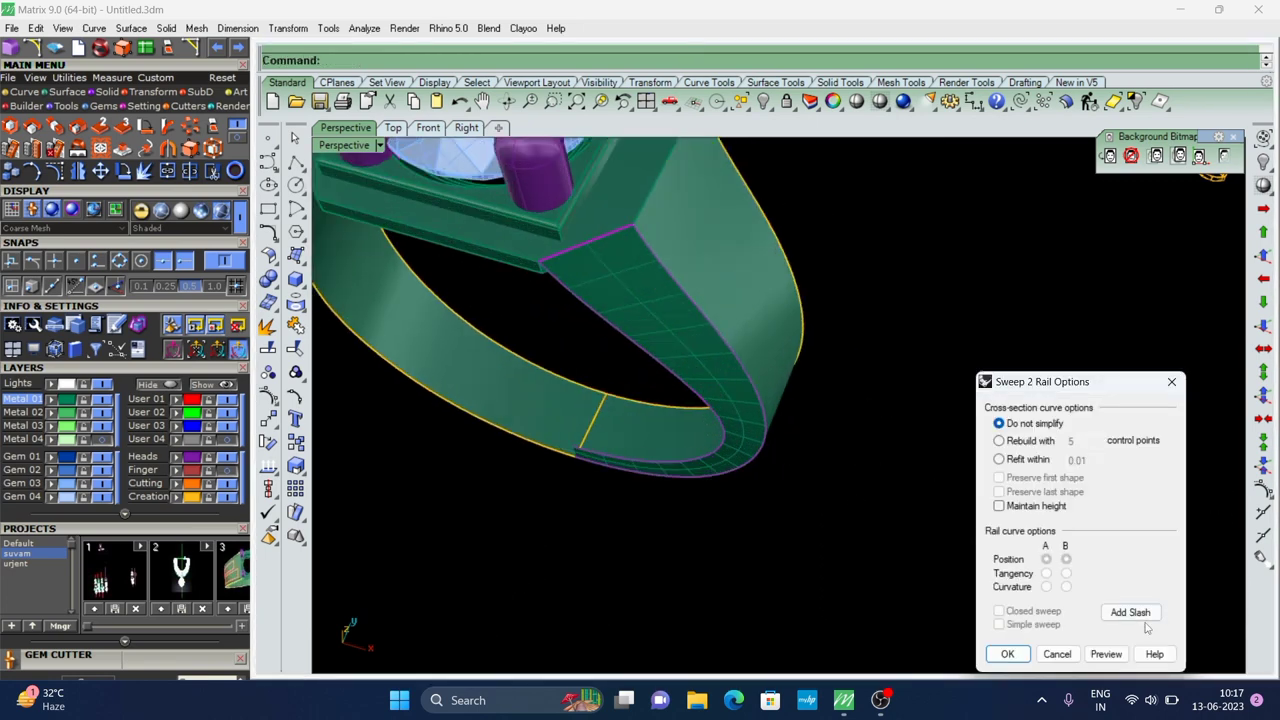
click(1145, 618)
scroll(820, 500, up, 3)
scroll(740, 420, up, 4)
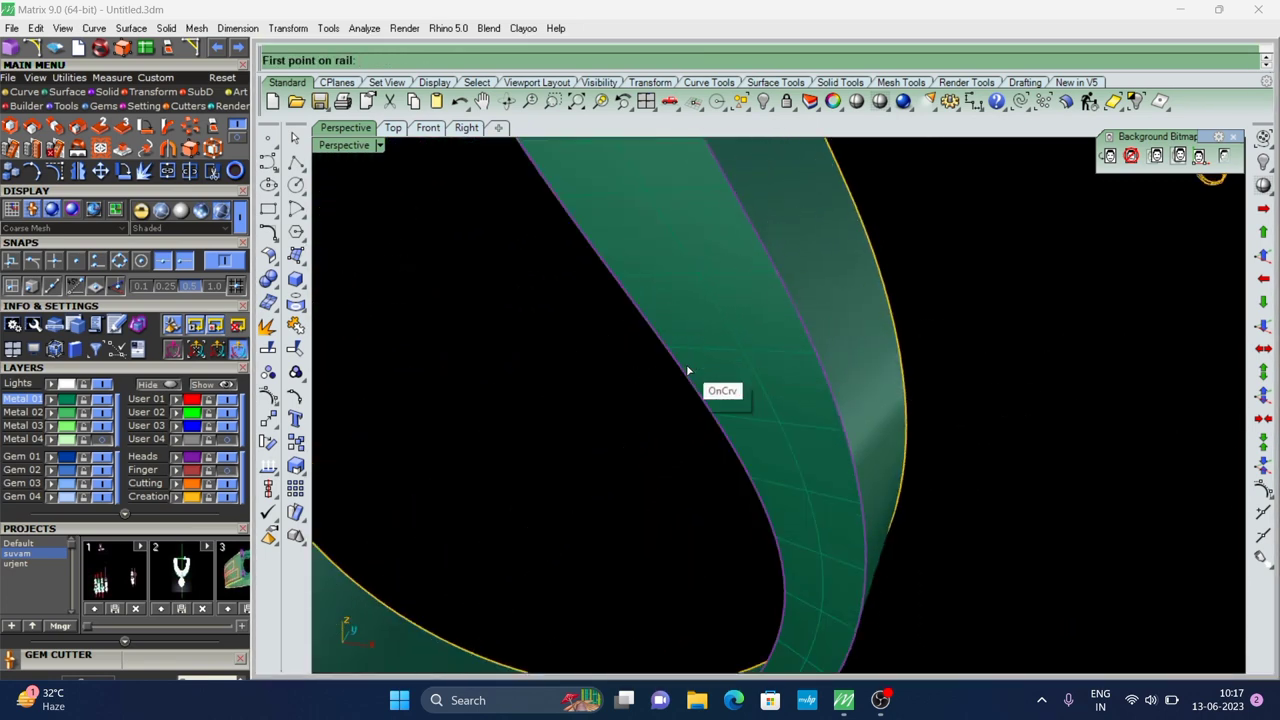
click(687, 371)
click(806, 335)
scroll(822, 367, down, 4)
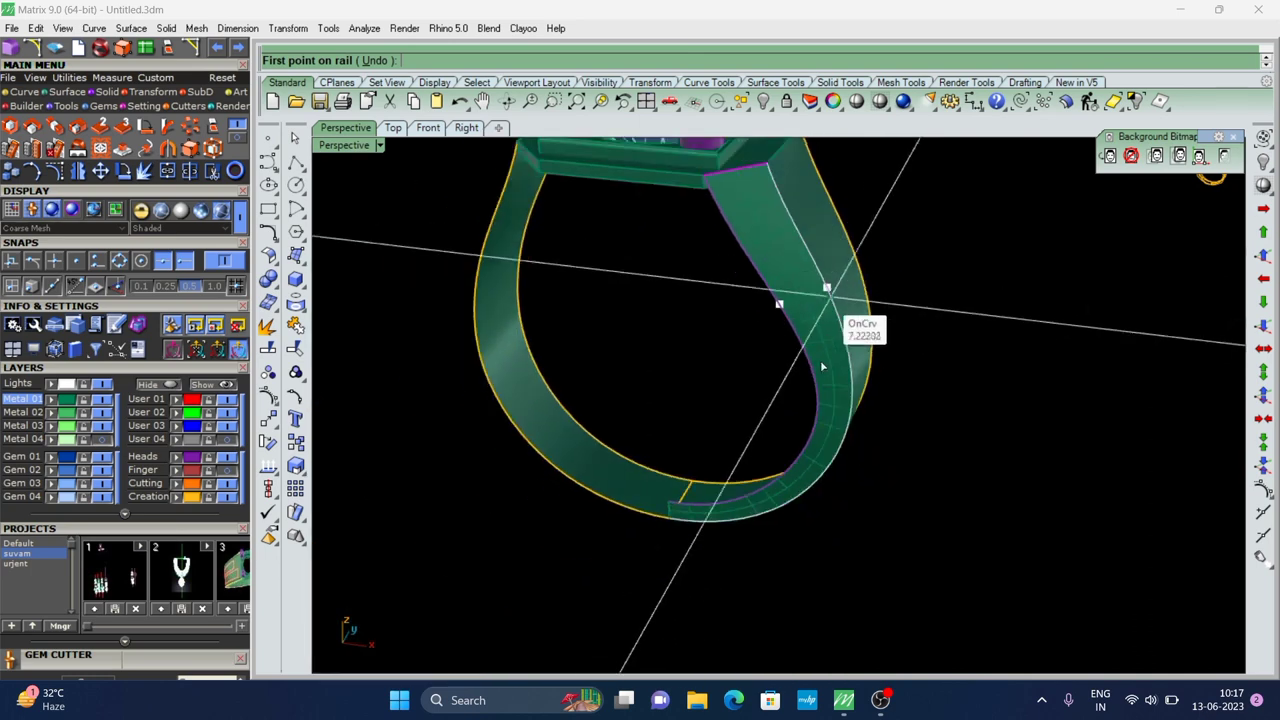
scroll(822, 367, up, 3)
scroll(794, 514, down, 5)
scroll(786, 286, up, 3)
scroll(791, 309, up, 2)
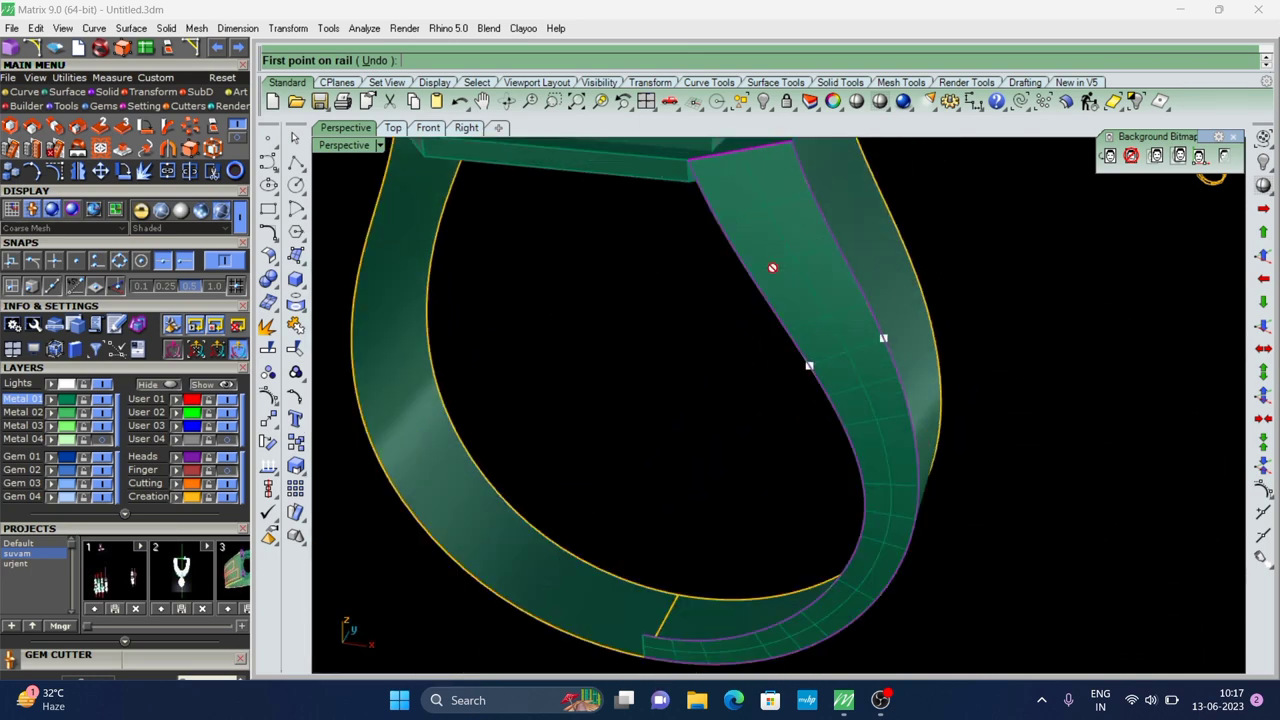
click(772, 267)
click(826, 231)
key(Return)
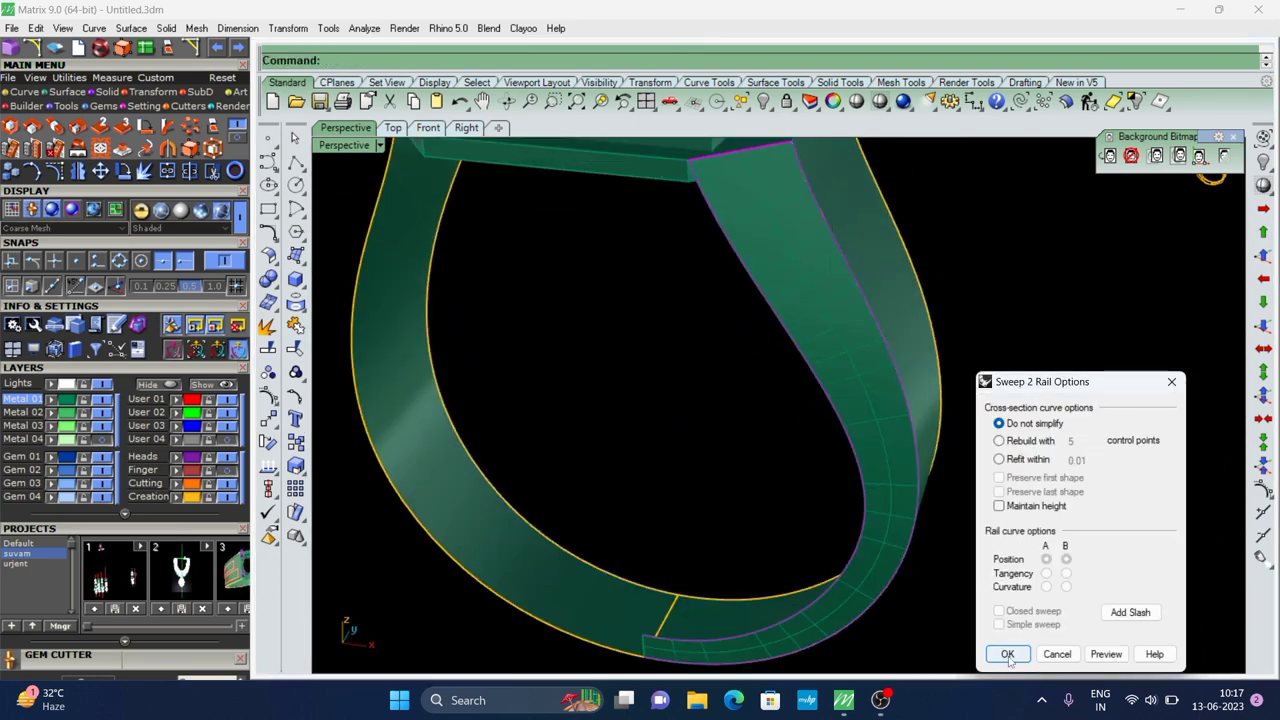
Accept the sweep options to create the surface, then orbit to inspect the ring
click(1008, 655)
scroll(779, 292, down, 3)
mouse_move(779, 292)
right_down()
mouse_move(814, 371)
mouse_move(603, 340)
right_up()
scroll(748, 363, up, 1)
scroll(795, 425, up, 2)
scroll(689, 397, down, 3)
mouse_move(689, 397)
right_down()
mouse_move(700, 531)
mouse_move(929, 546)
right_up()
scroll(766, 366, up, 3)
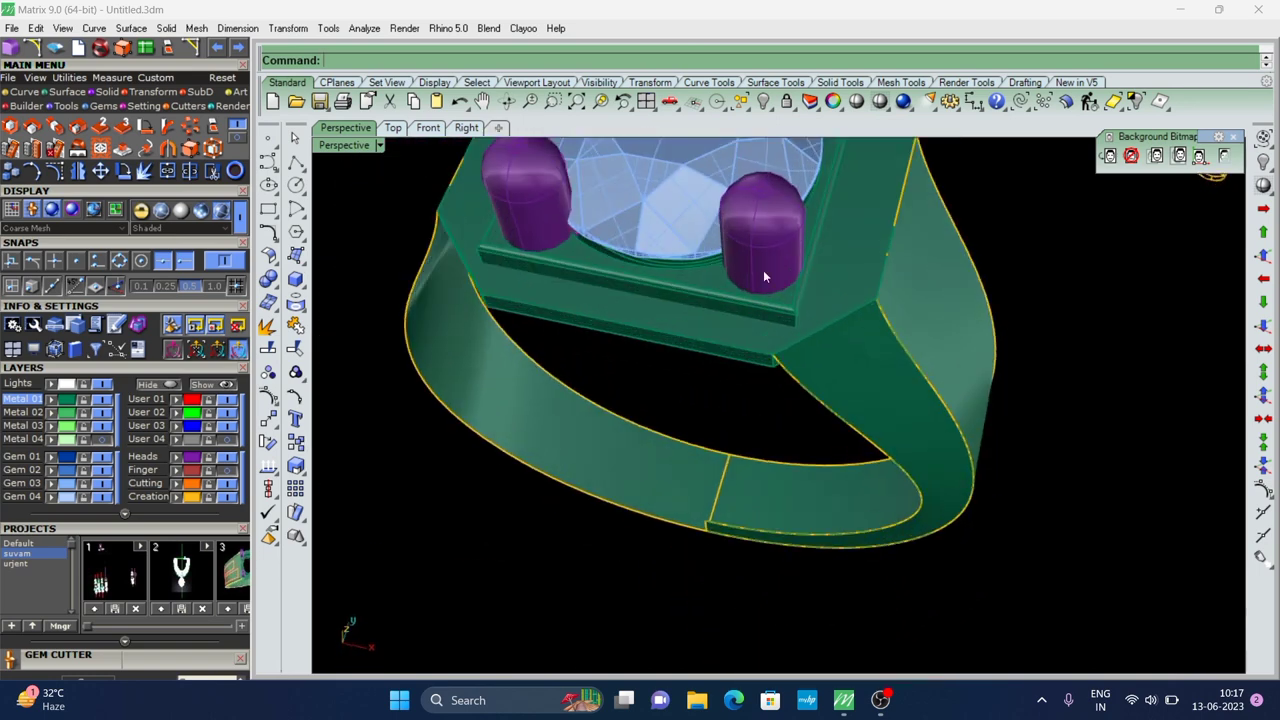
Duplicate the head plate's lower edge as a curve and check it against the finger cylinder
text(DupEdge)
key(Return)
click(743, 352)
key(Return)
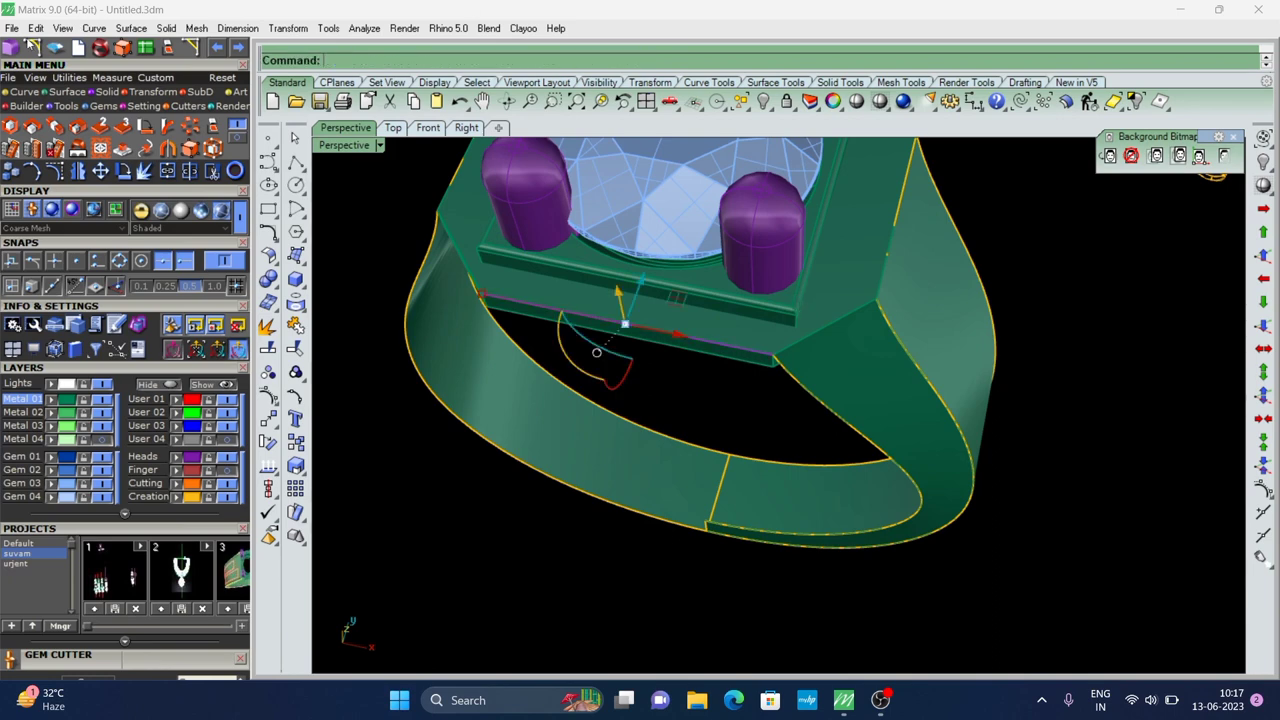
click(226, 469)
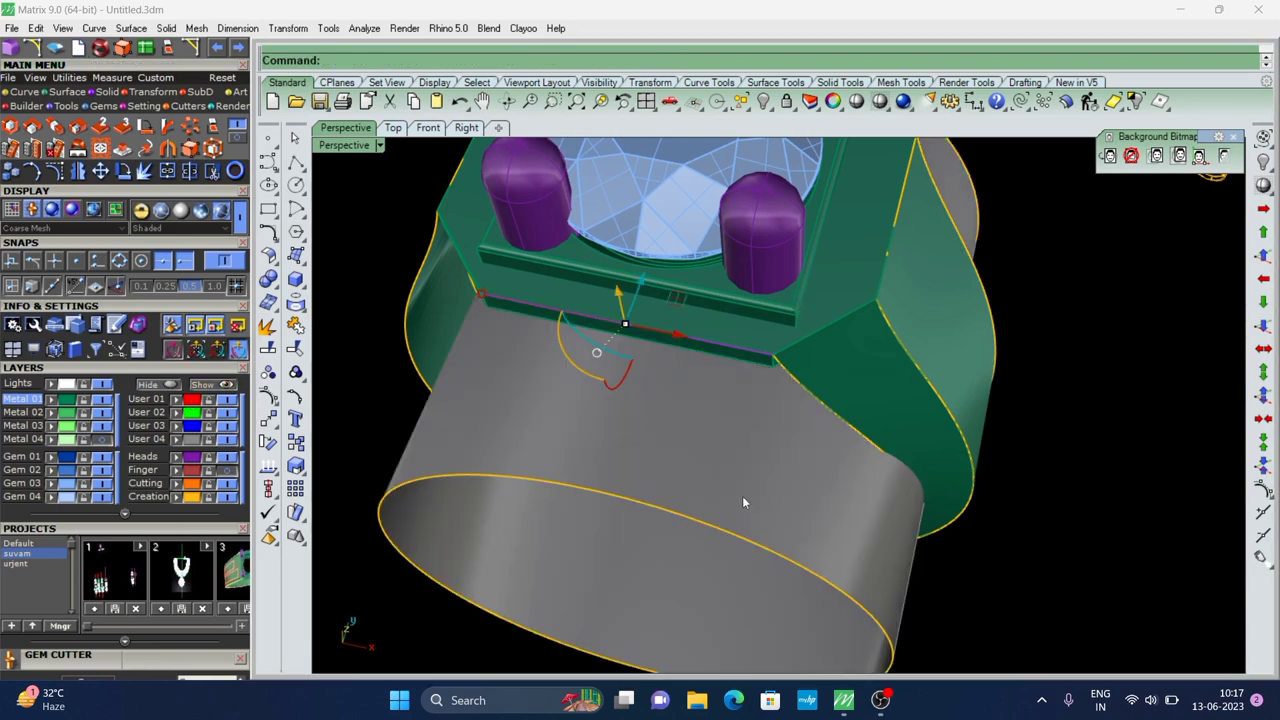
text(Pu)
key(Return)
key(Escape)
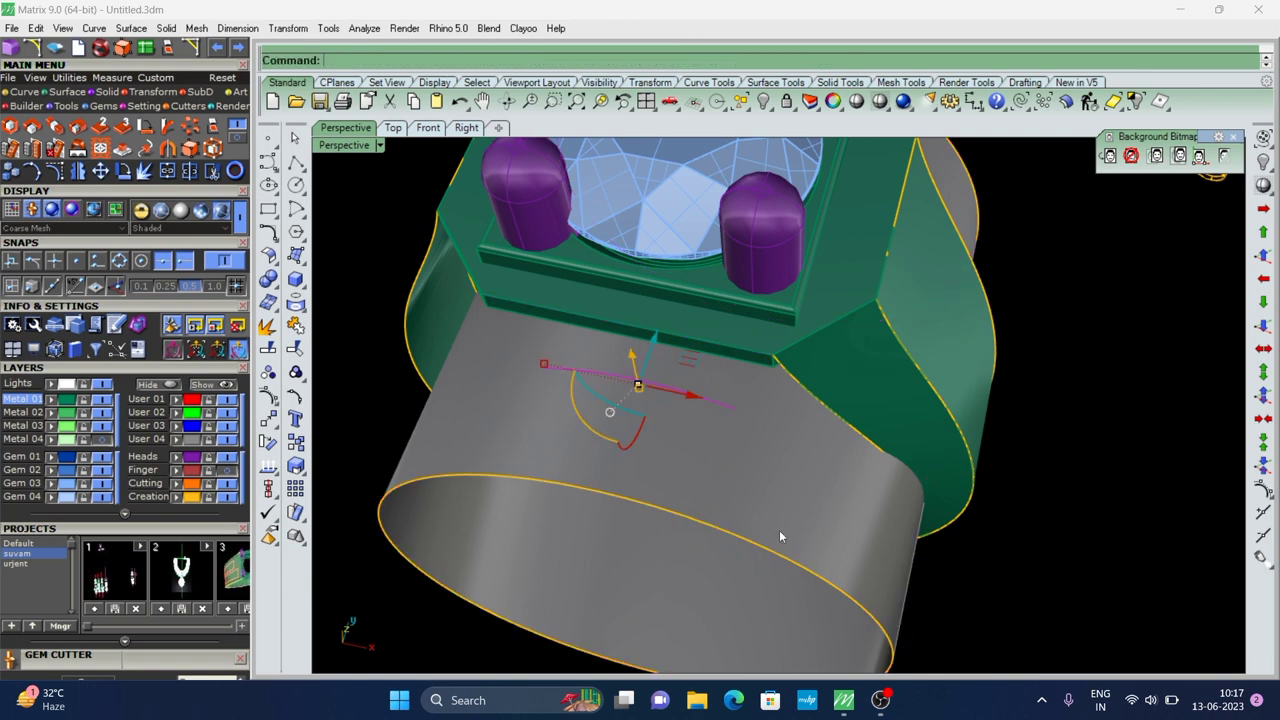
right_drag(779, 530, 930, 500)
click(226, 469)
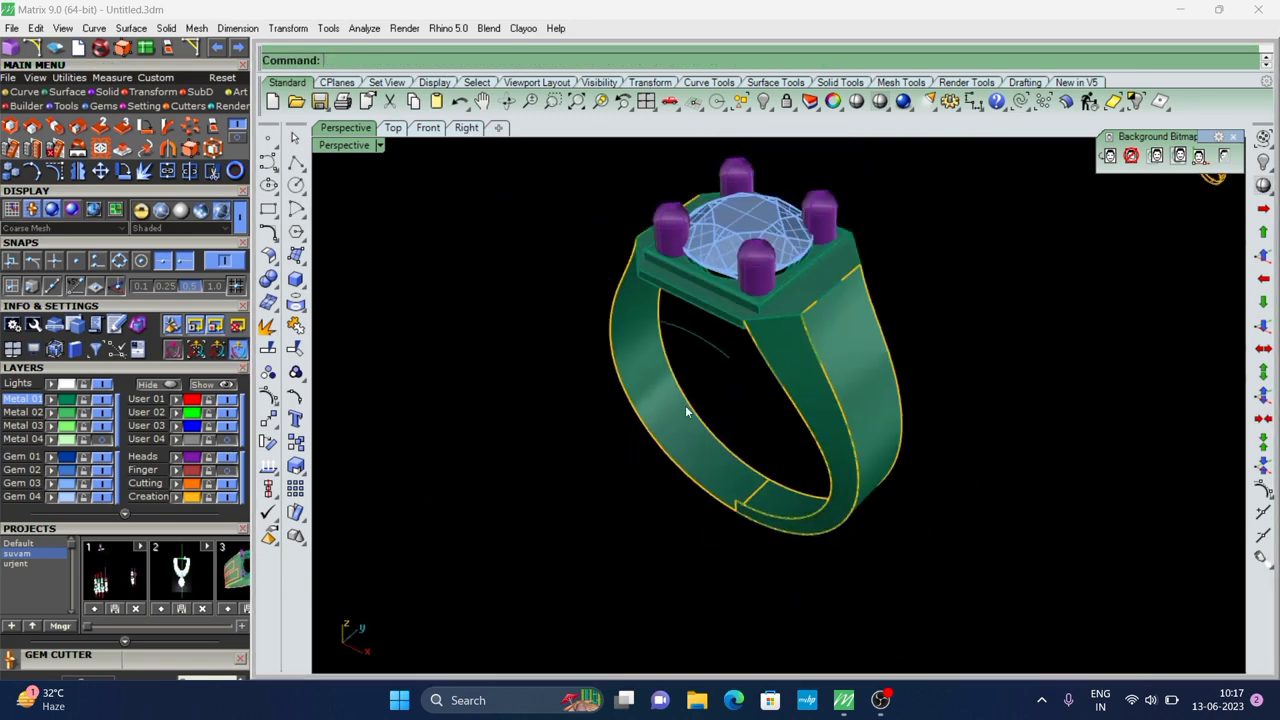
mouse_move(685, 405)
right_down()
mouse_move(791, 494)
mouse_move(764, 428)
right_up()
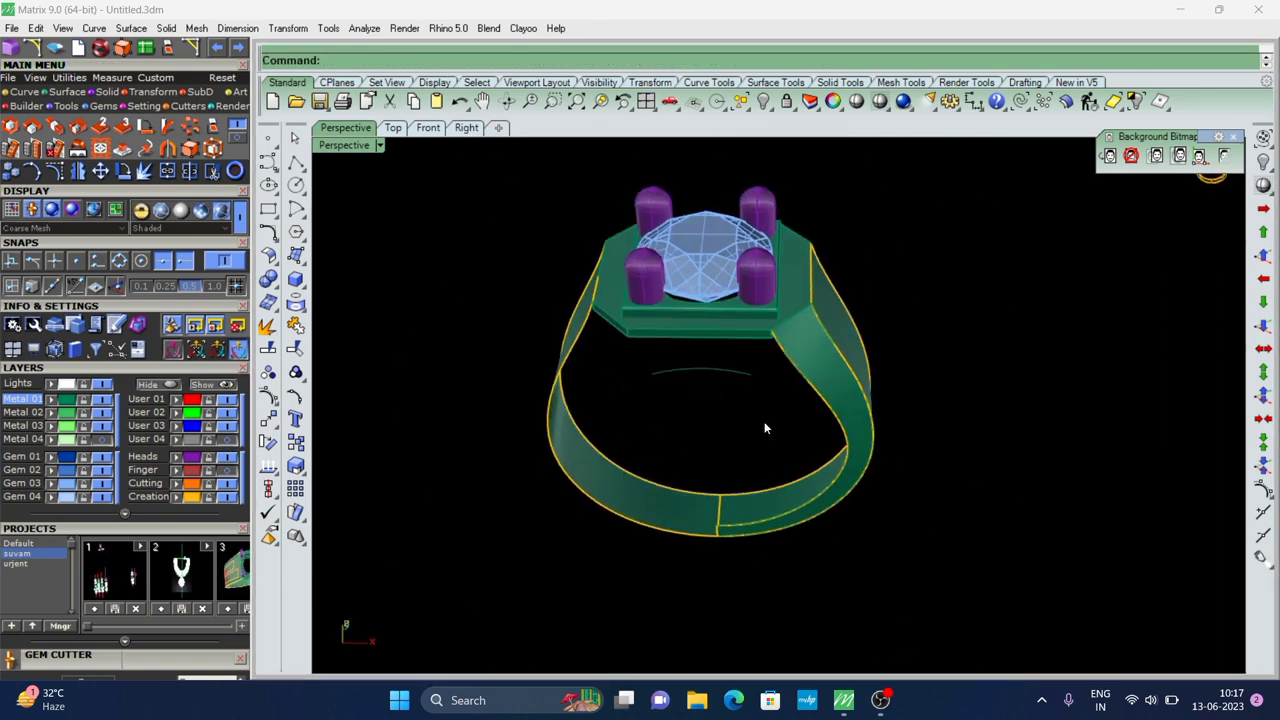
In Front view, extend the duplicated arc down to the shank
click(428, 128)
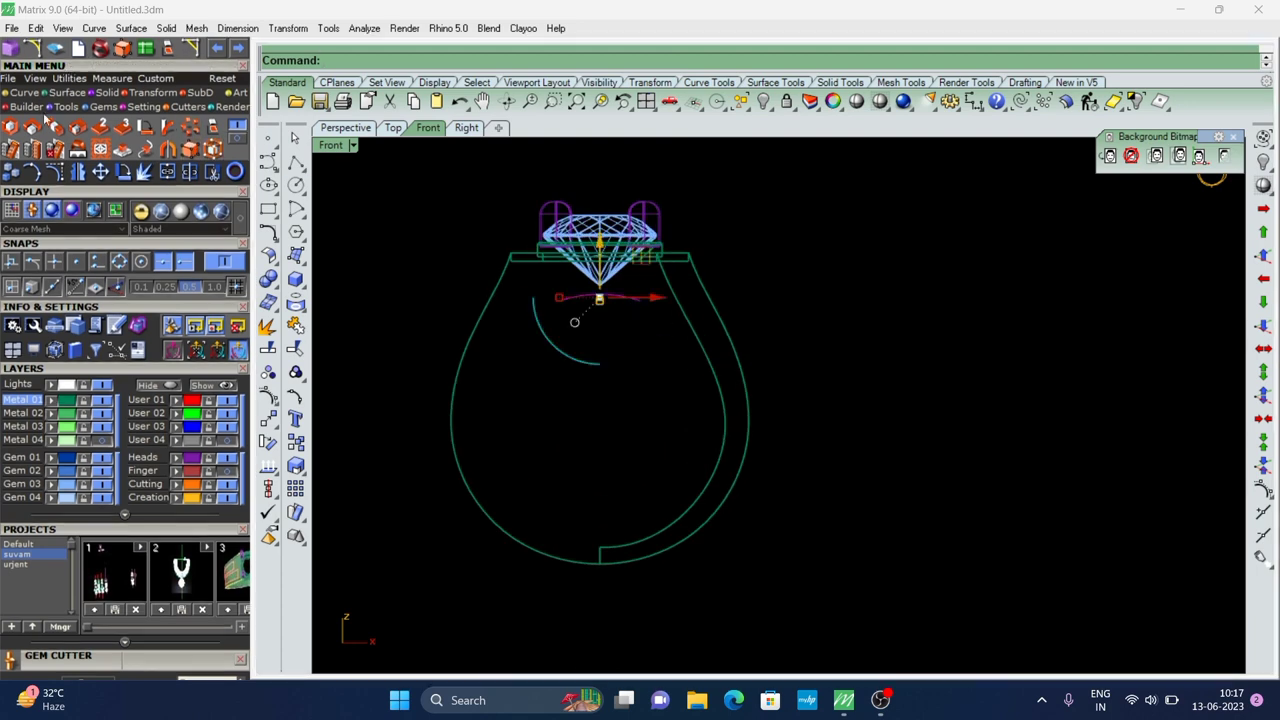
drag(68, 67, 62, 167)
click(40, 214)
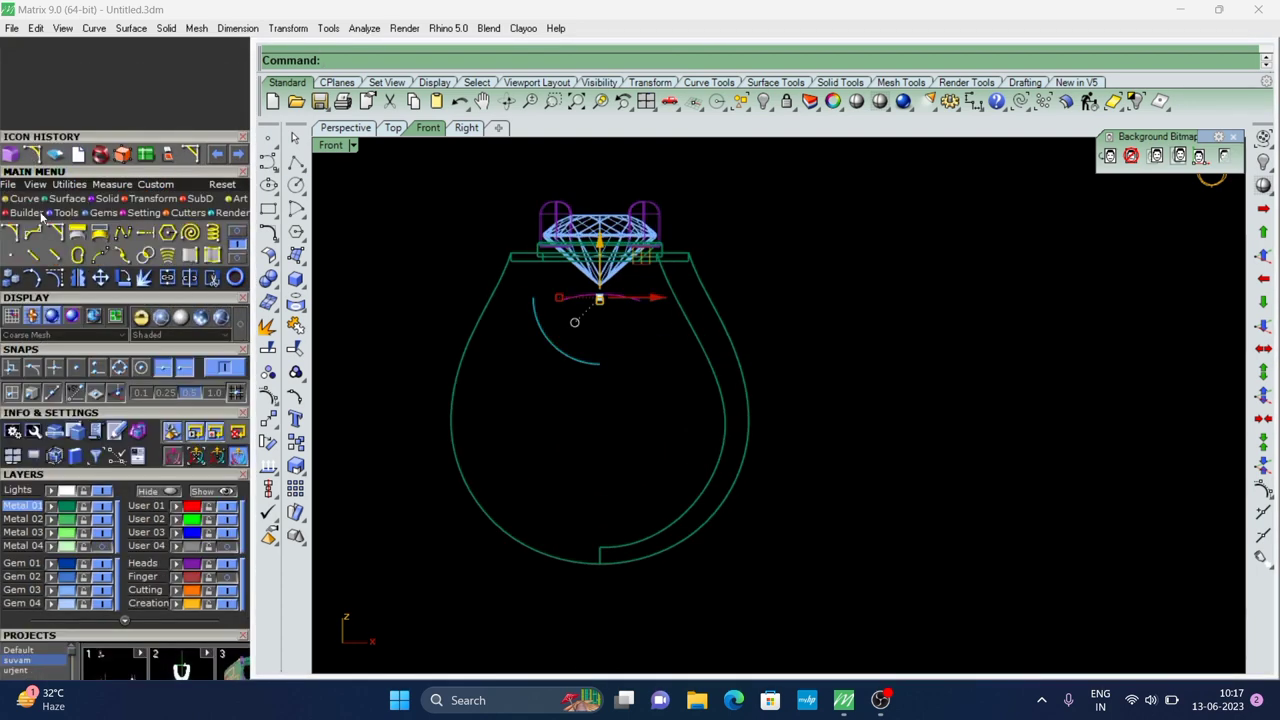
click(55, 232)
scroll(676, 360, up, 4)
click(605, 266)
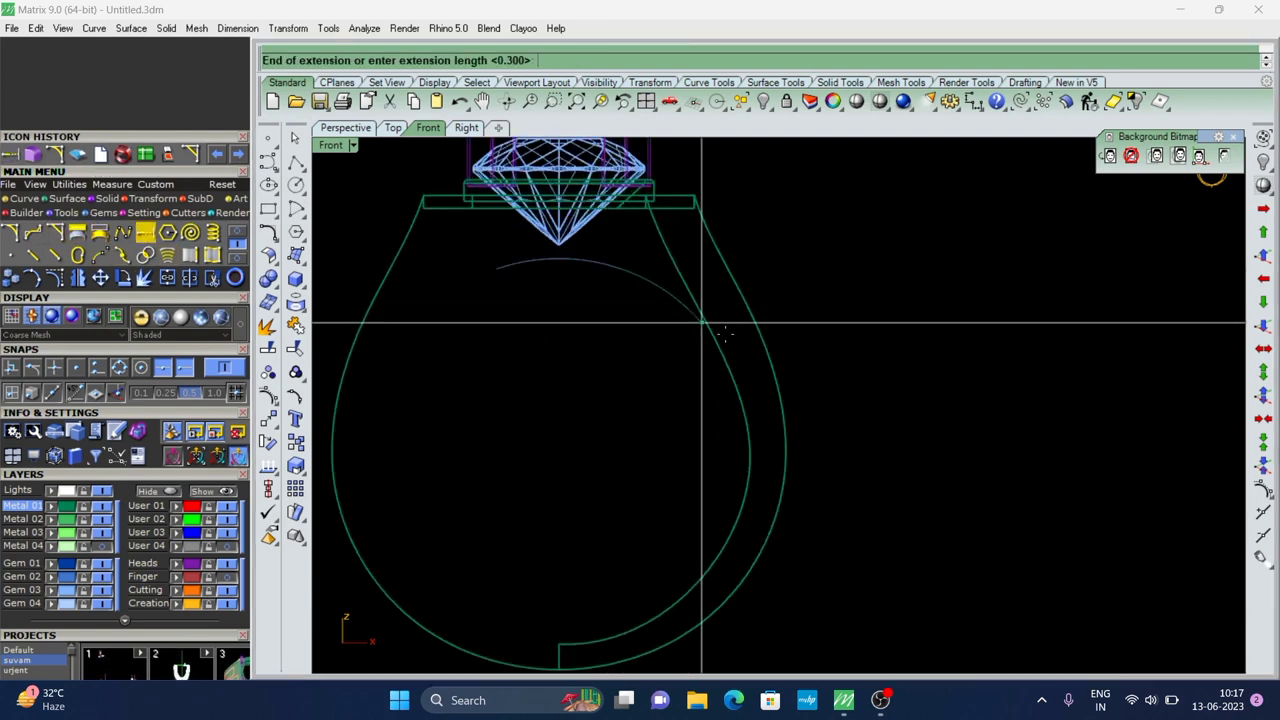
click(734, 349)
scroll(595, 263, down, 2)
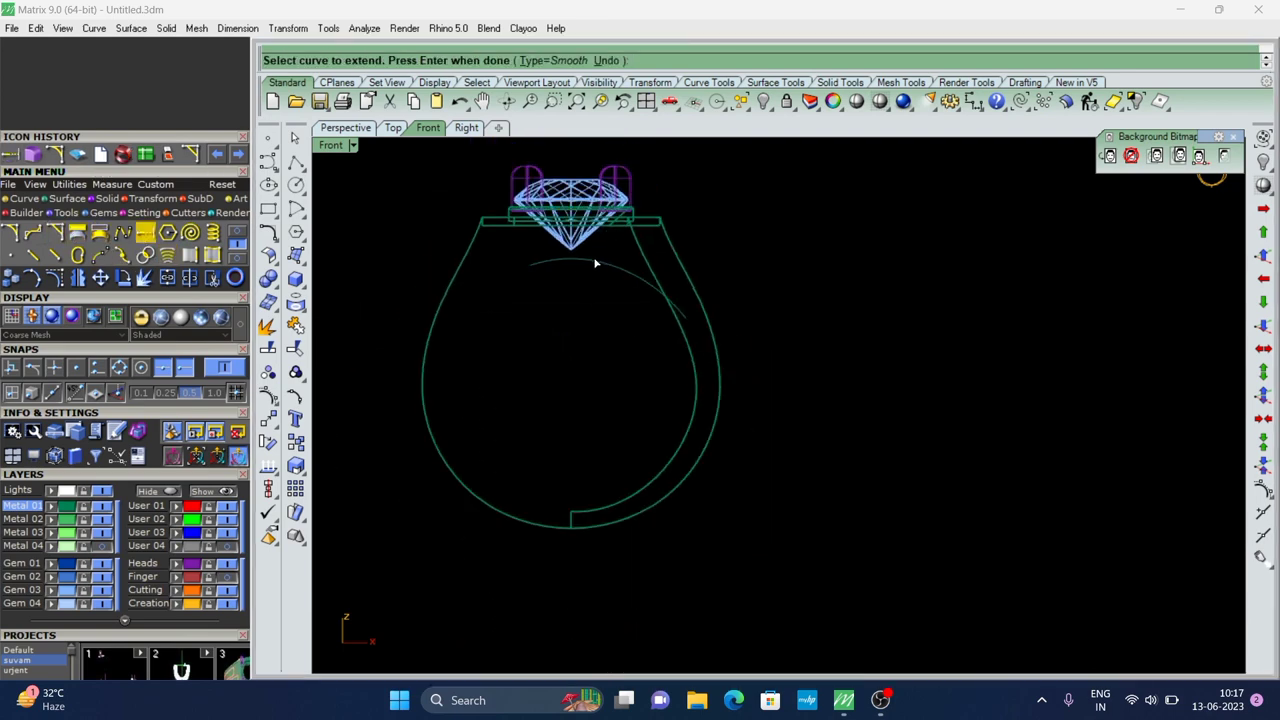
key(Return)
Draw a vertical Line marking the ring's centre line
click(539, 265)
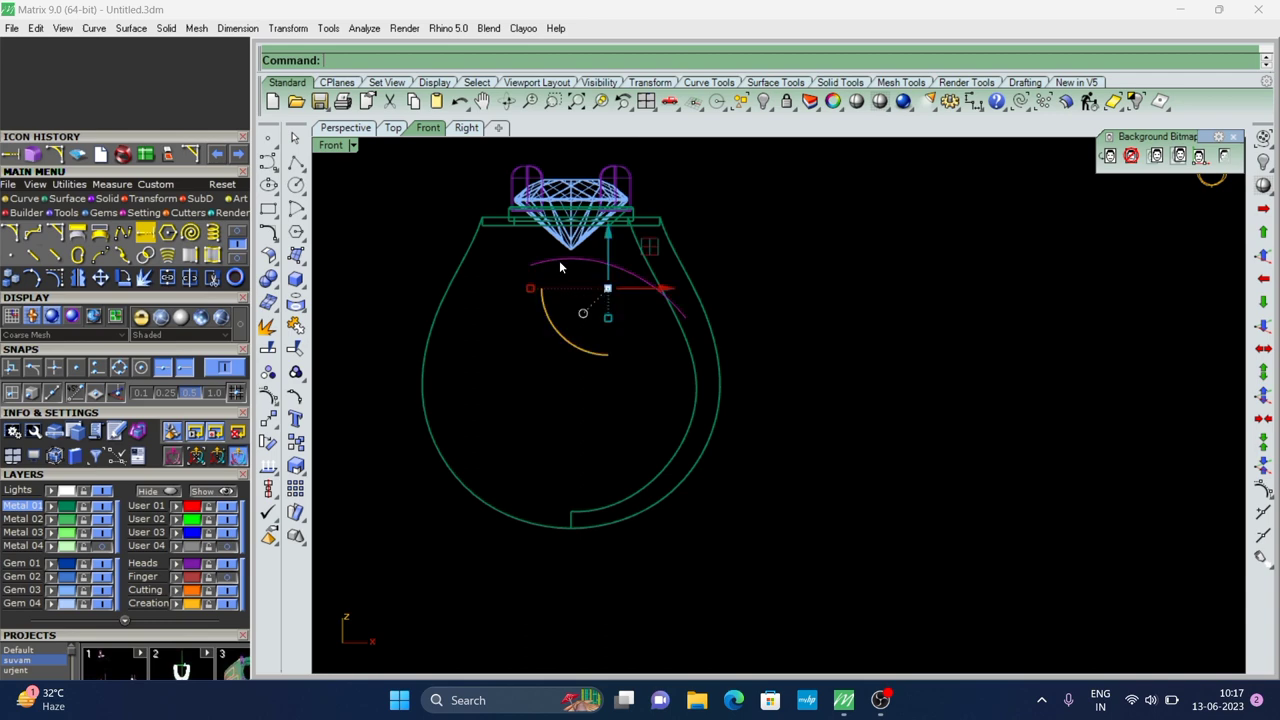
text(line)
key(Return)
scroll(572, 374, down, 1)
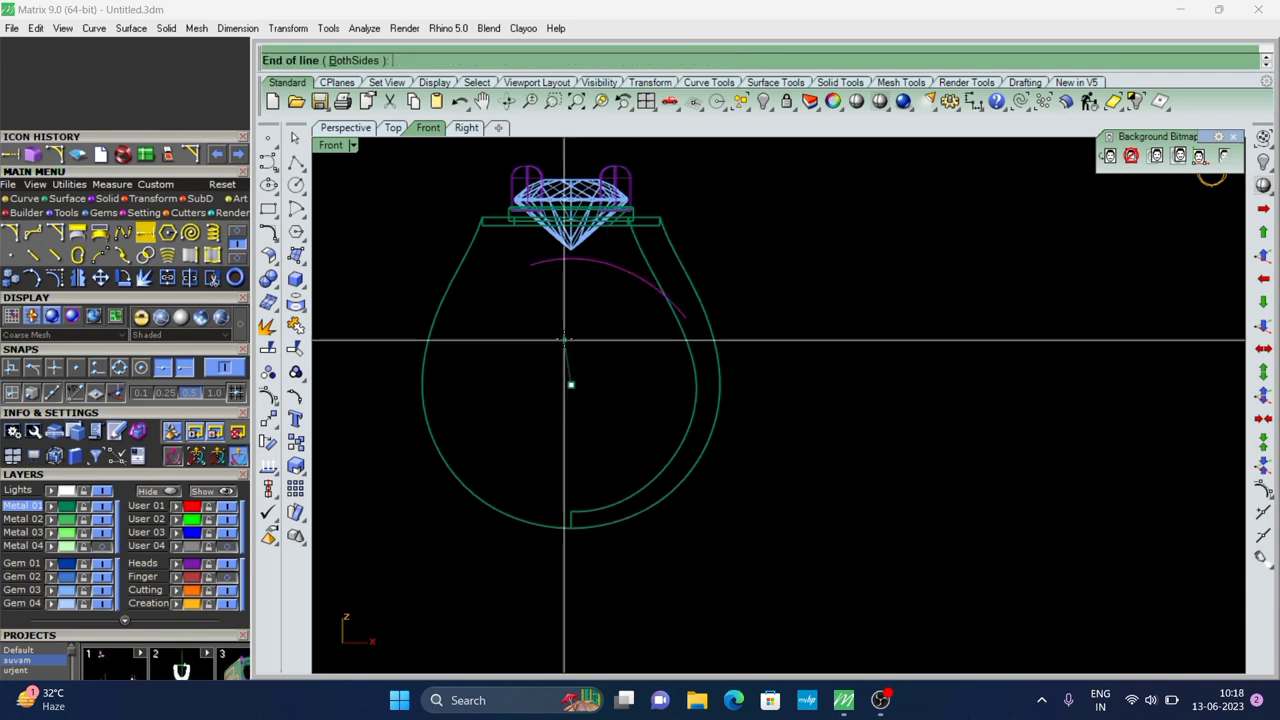
click(572, 374)
click(583, 317)
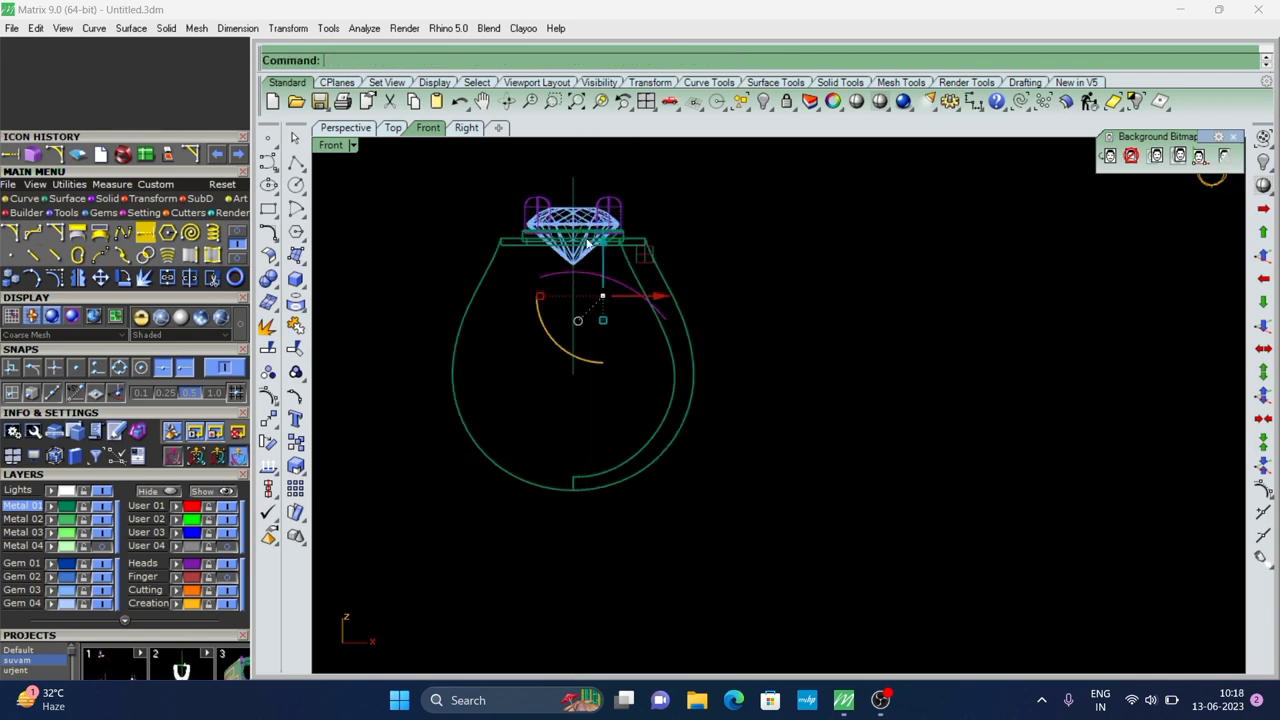
scroll(584, 314, up, 3)
Trim away the arc's left part at the centre line and return to Perspective view
text(trim)
key(Return)
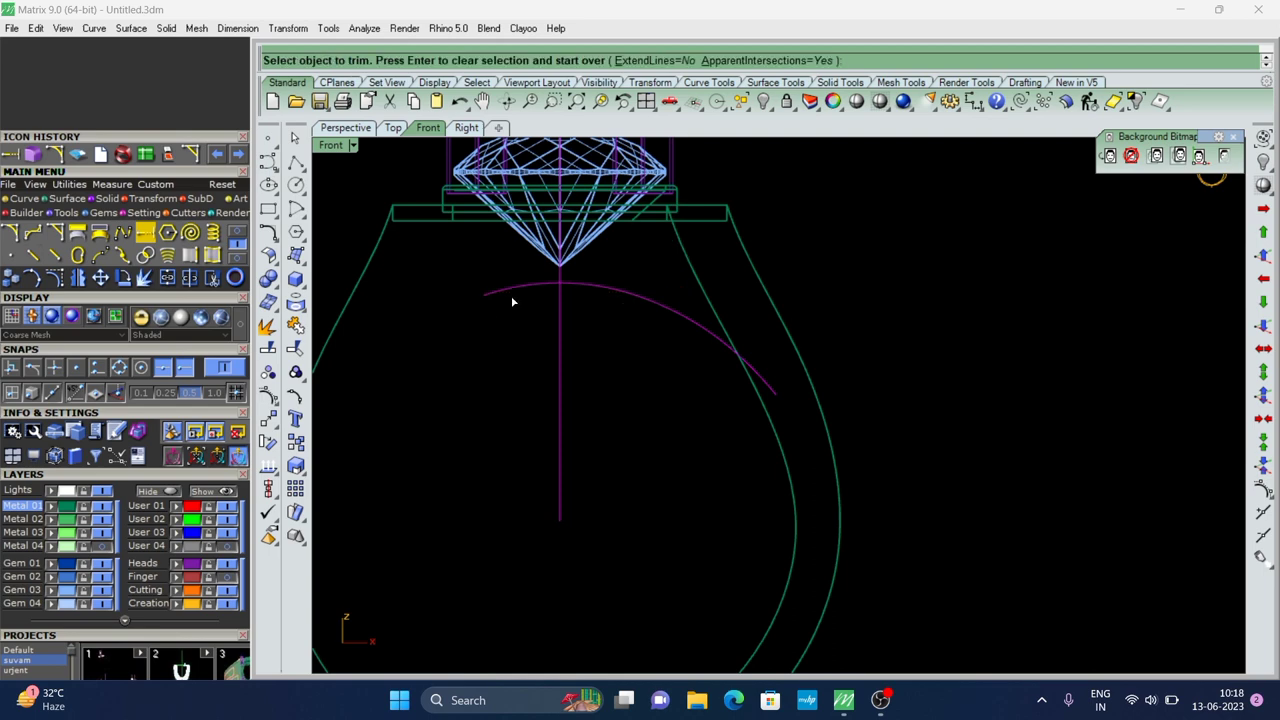
click(508, 290)
key(Return)
scroll(451, 219, down, 2)
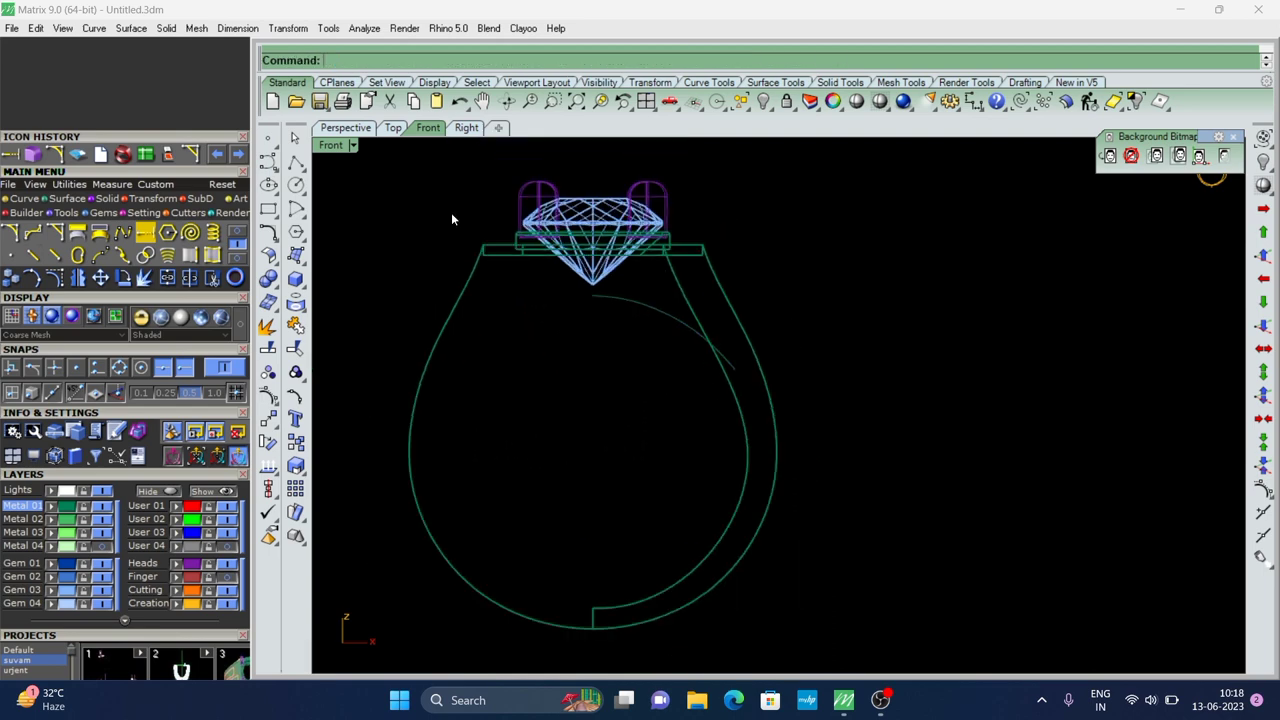
click(343, 128)
mouse_move(804, 416)
right_down()
mouse_move(591, 337)
mouse_move(605, 425)
mouse_move(748, 422)
mouse_move(646, 433)
right_up()
Rebuild the trimmed arc with 4 points and degree 3
text(rebuild)
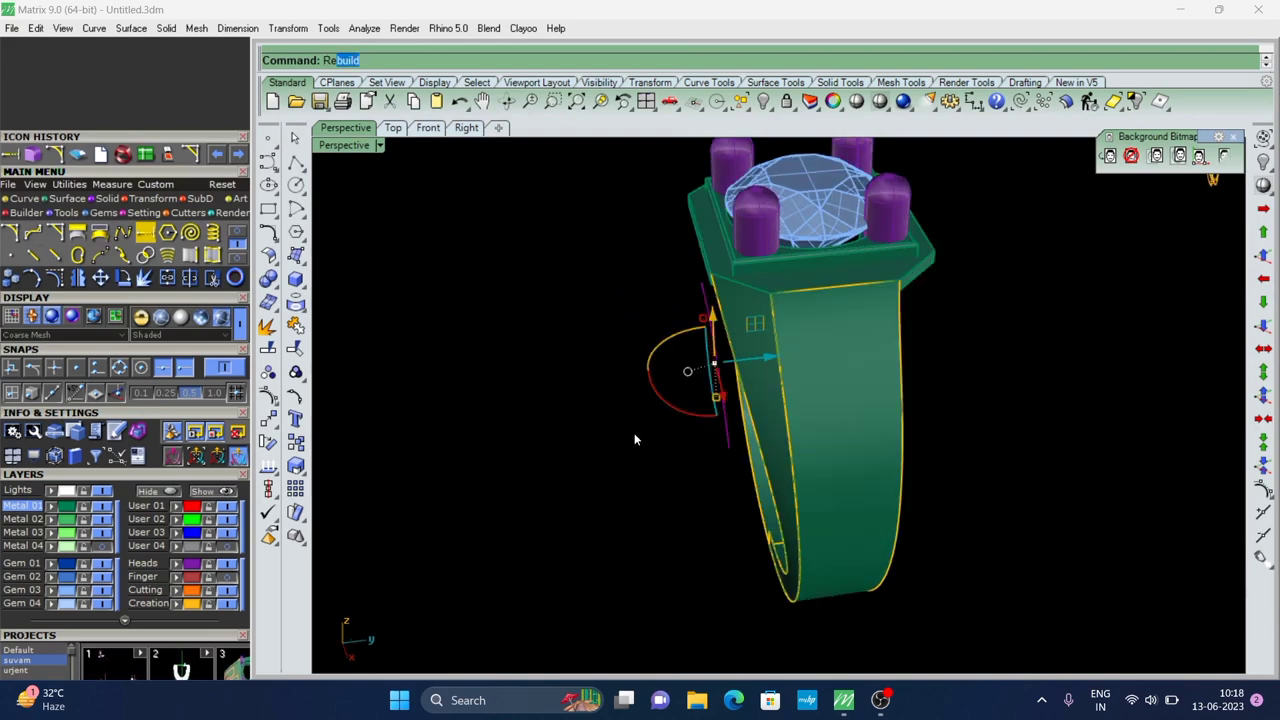
key(Return)
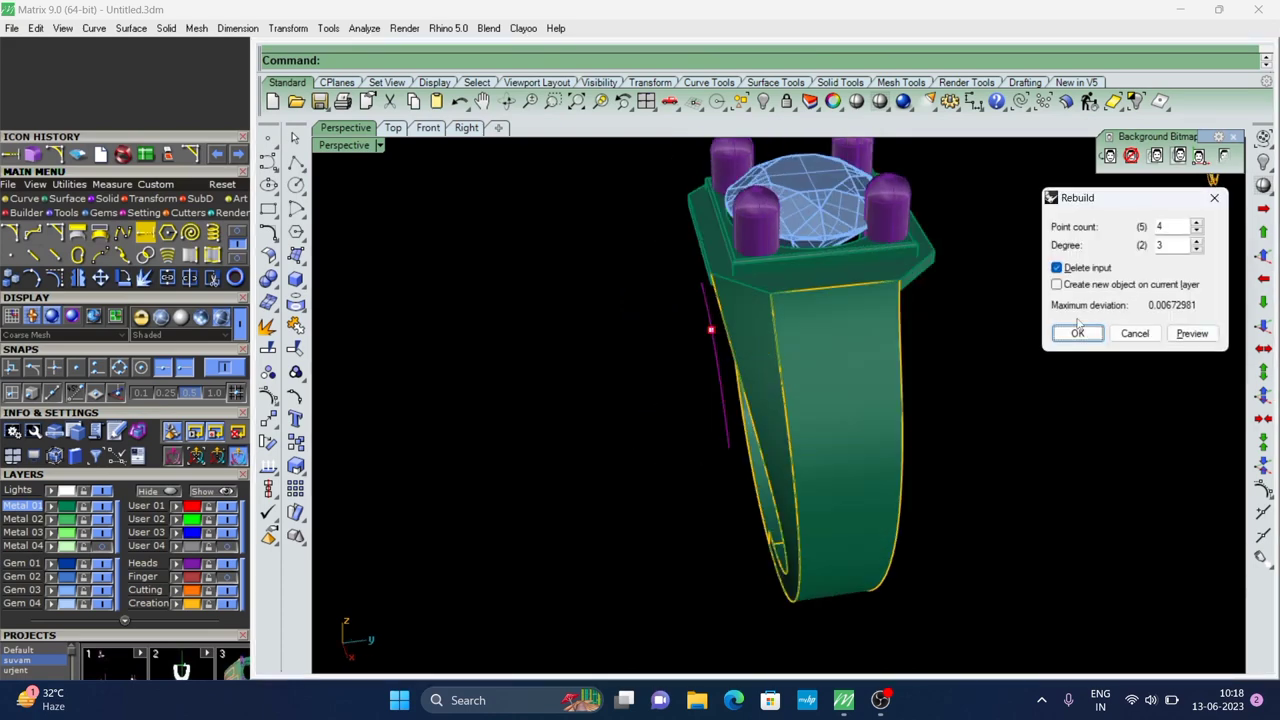
click(1077, 333)
scroll(798, 417, up, 5)
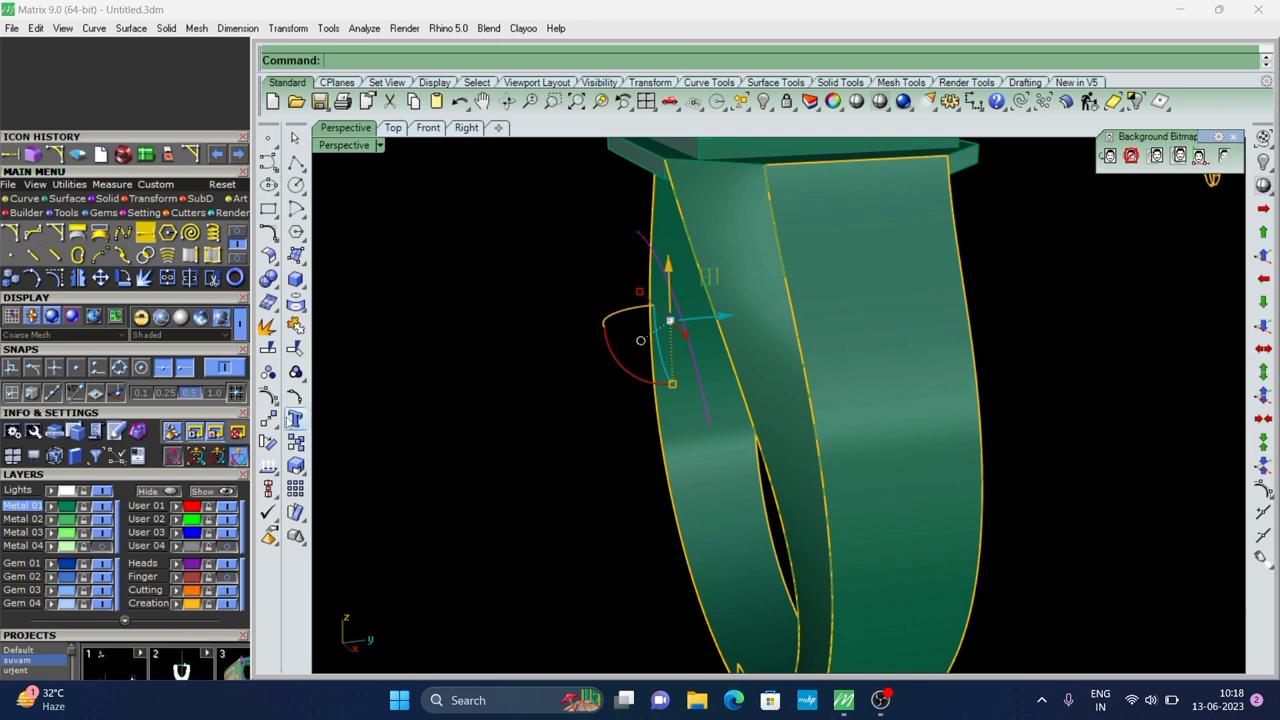
Show control points, select the arc's bottom point, and begin moving it onto the shank
click(268, 395)
right_drag(400, 443, 680, 425)
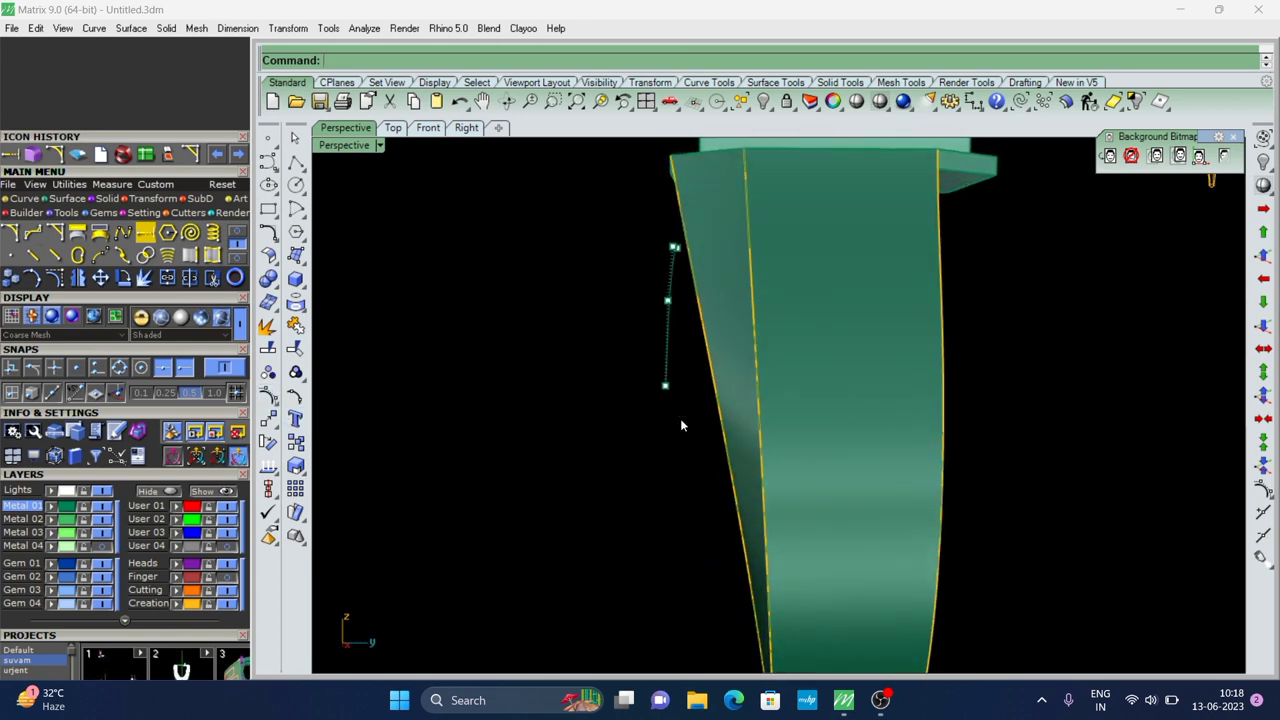
drag(675, 393, 676, 394)
right_drag(676, 394, 358, 325)
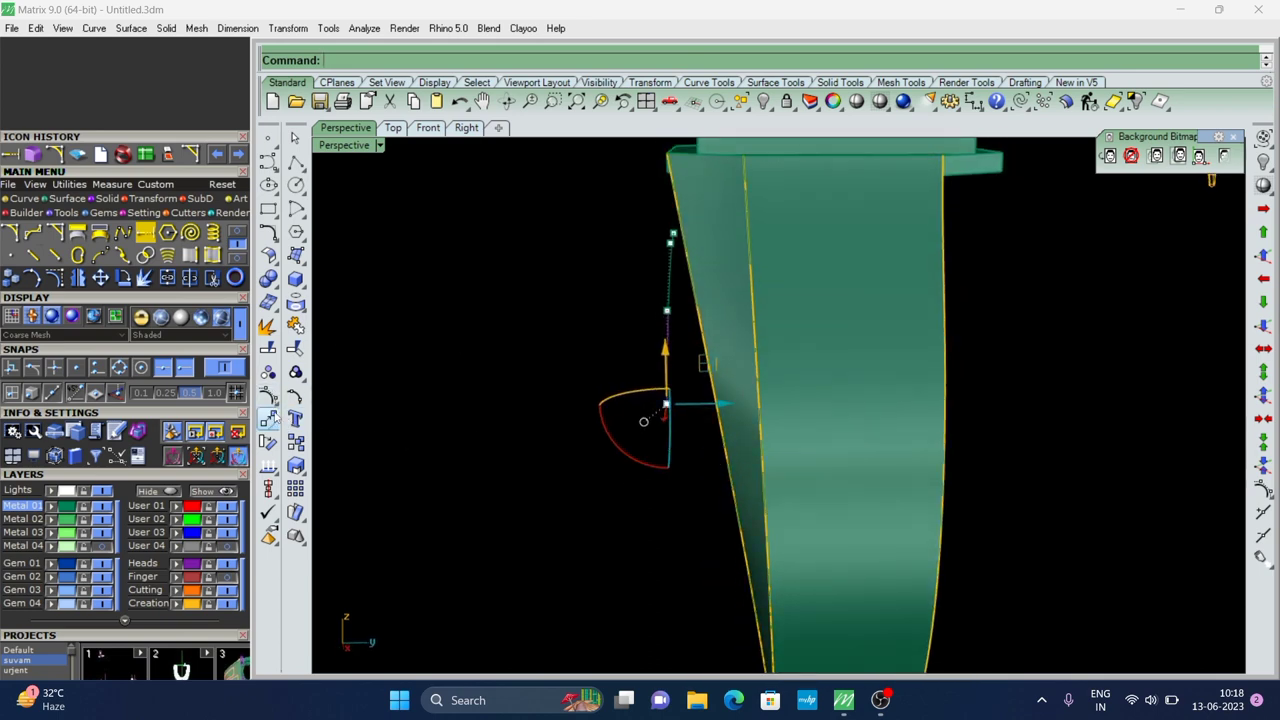
click(268, 418)
scroll(655, 400, up, 3)
click(654, 393)
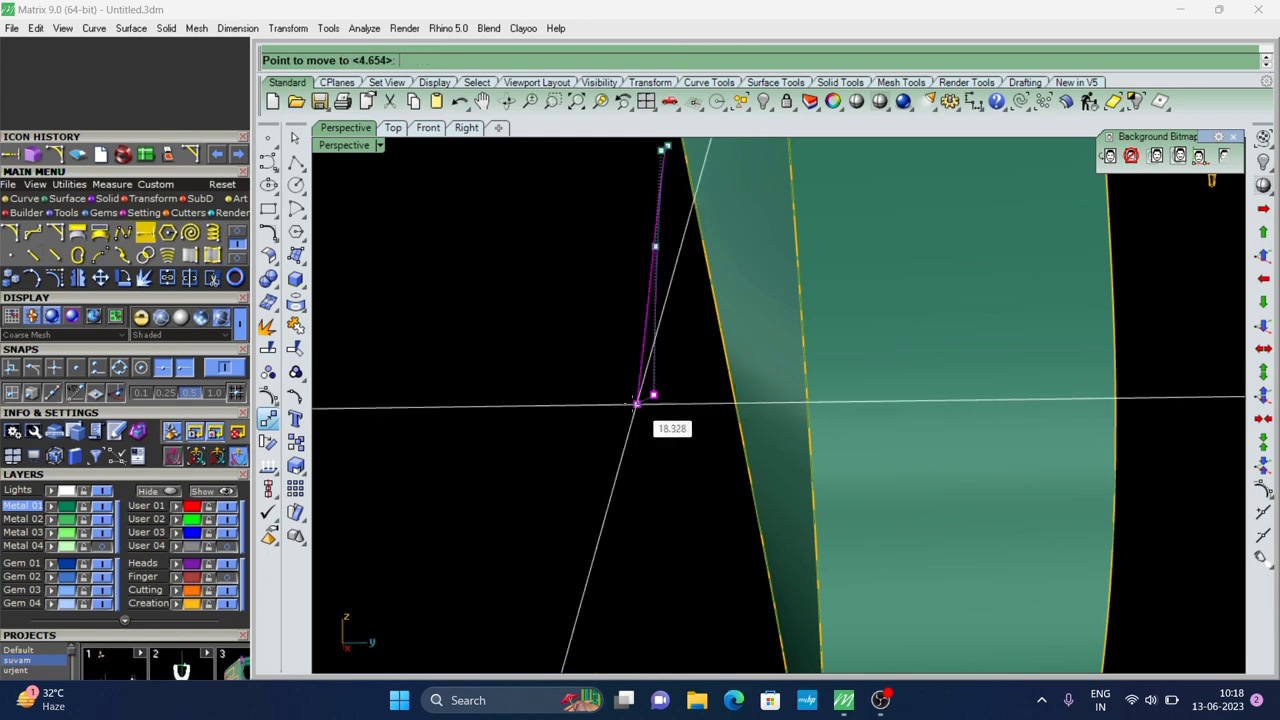
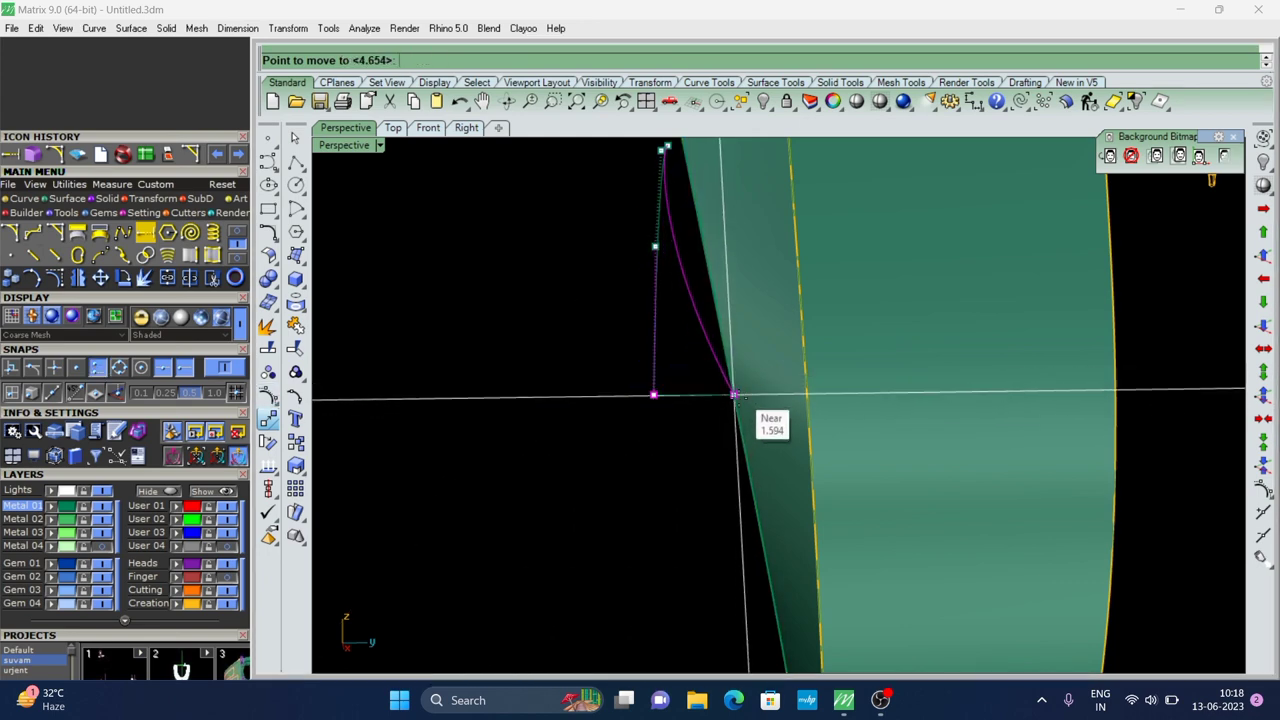
In the Right view, shift the profile curve's upper control point outward toward the shank
click(738, 430)
right_drag(745, 438, 649, 291)
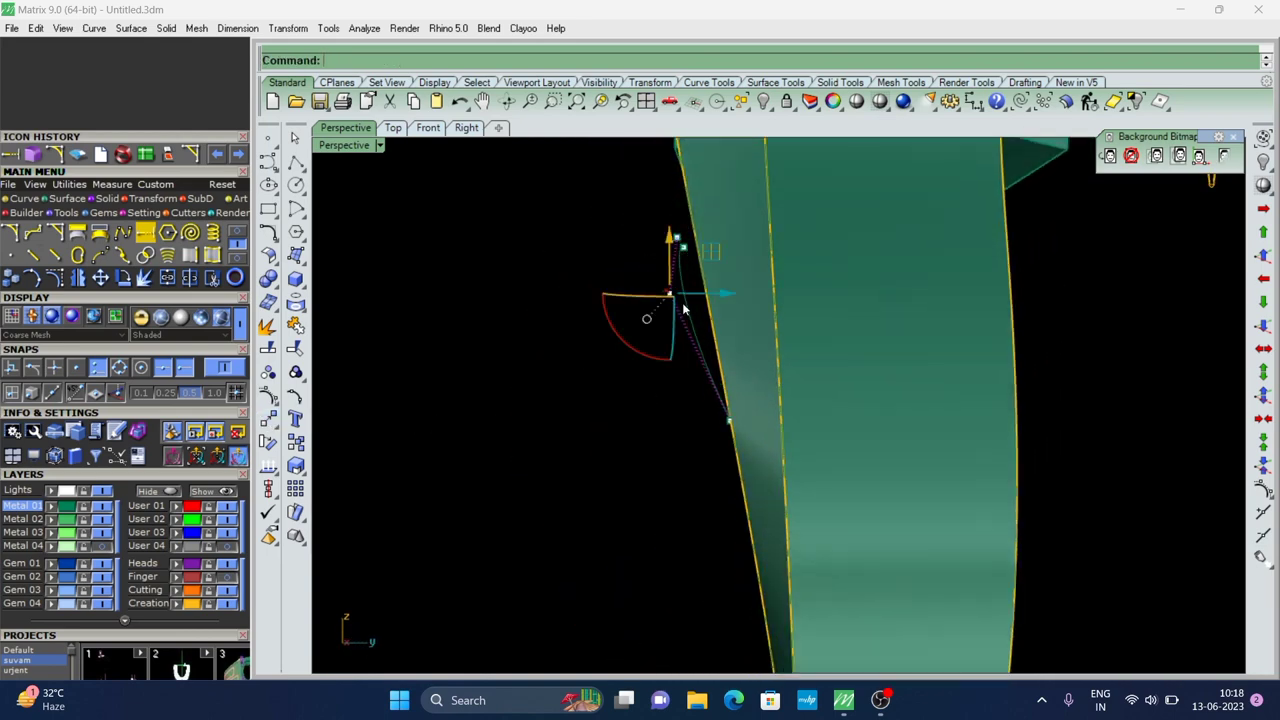
key(ctrl+F3)
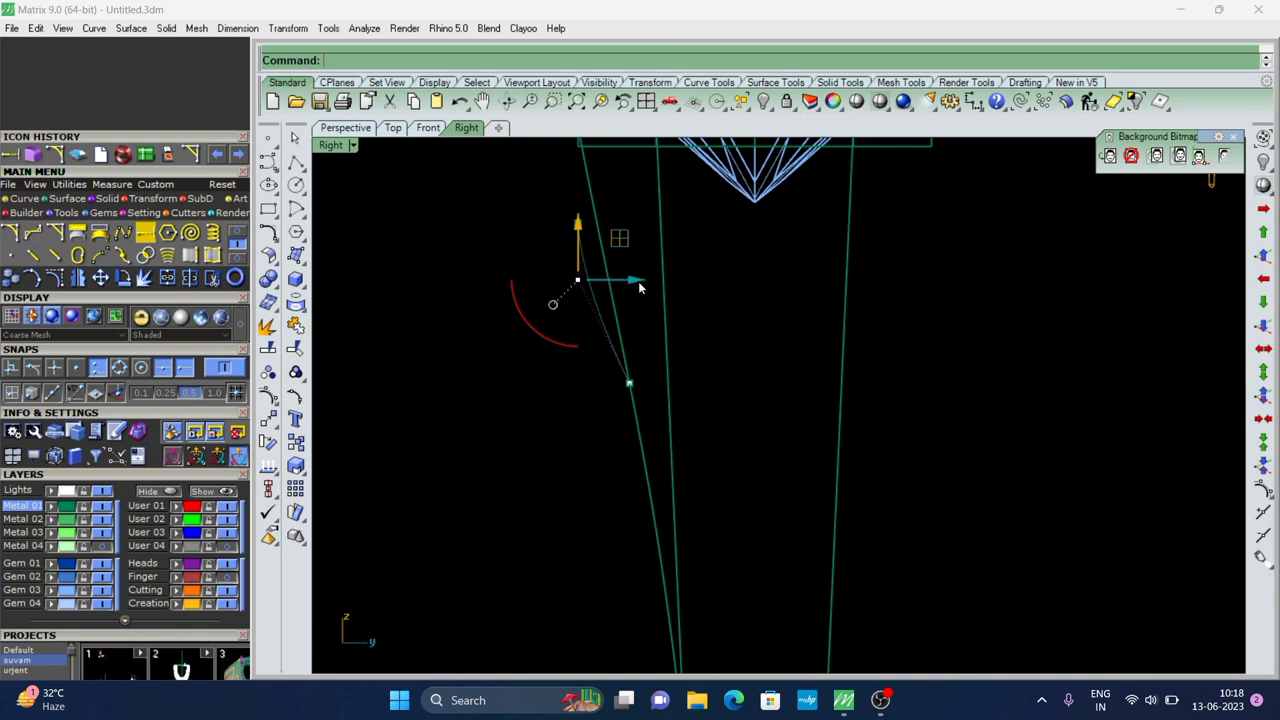
drag(640, 284, 644, 286)
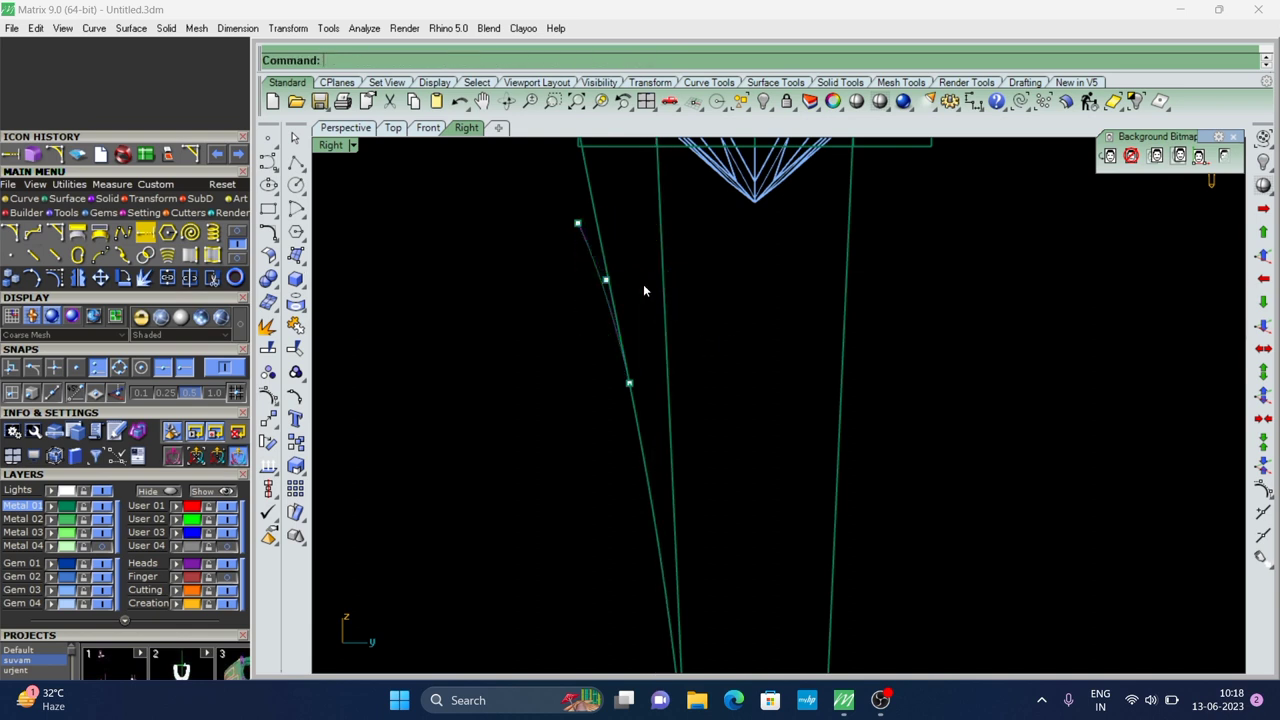
scroll(630, 283, up, 2)
right_drag(630, 283, 560, 340)
scroll(516, 317, up, 2)
scroll(586, 276, up, 3)
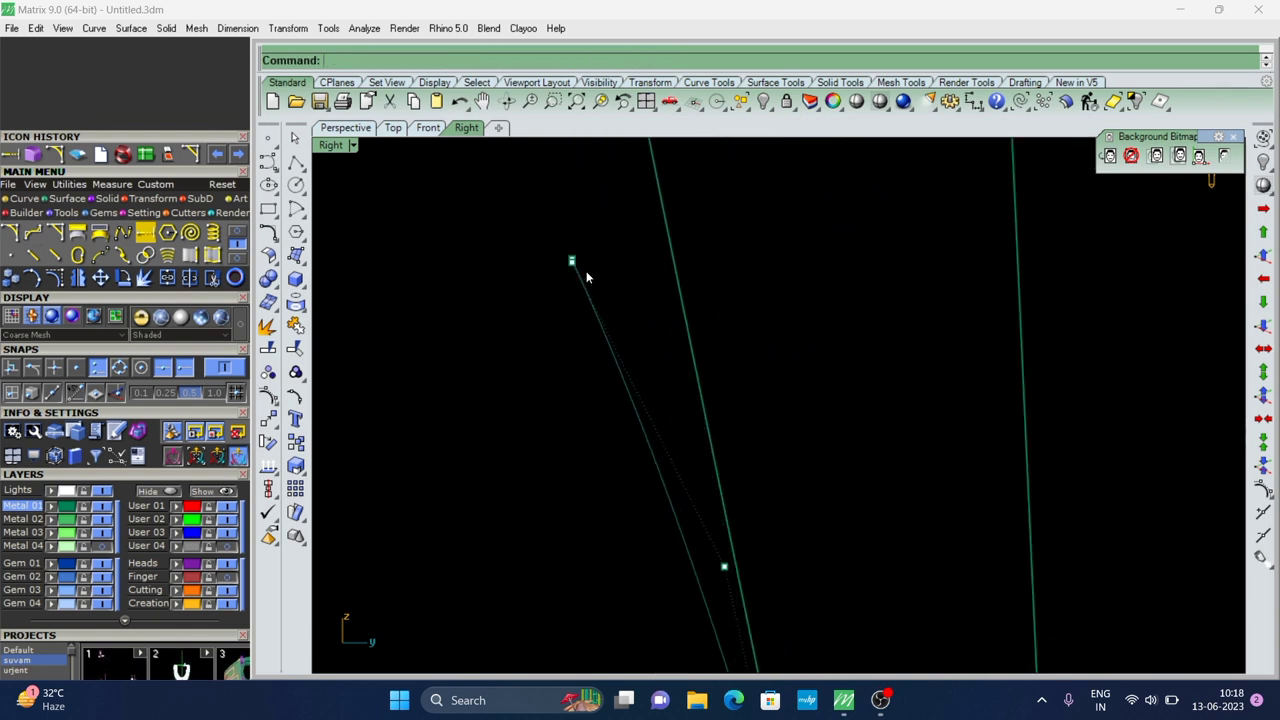
scroll(587, 277, up, 3)
Move the upper point right and the lower point so the curve follows the shank
drag(617, 263, 640, 263)
scroll(581, 315, down, 3)
click(660, 462)
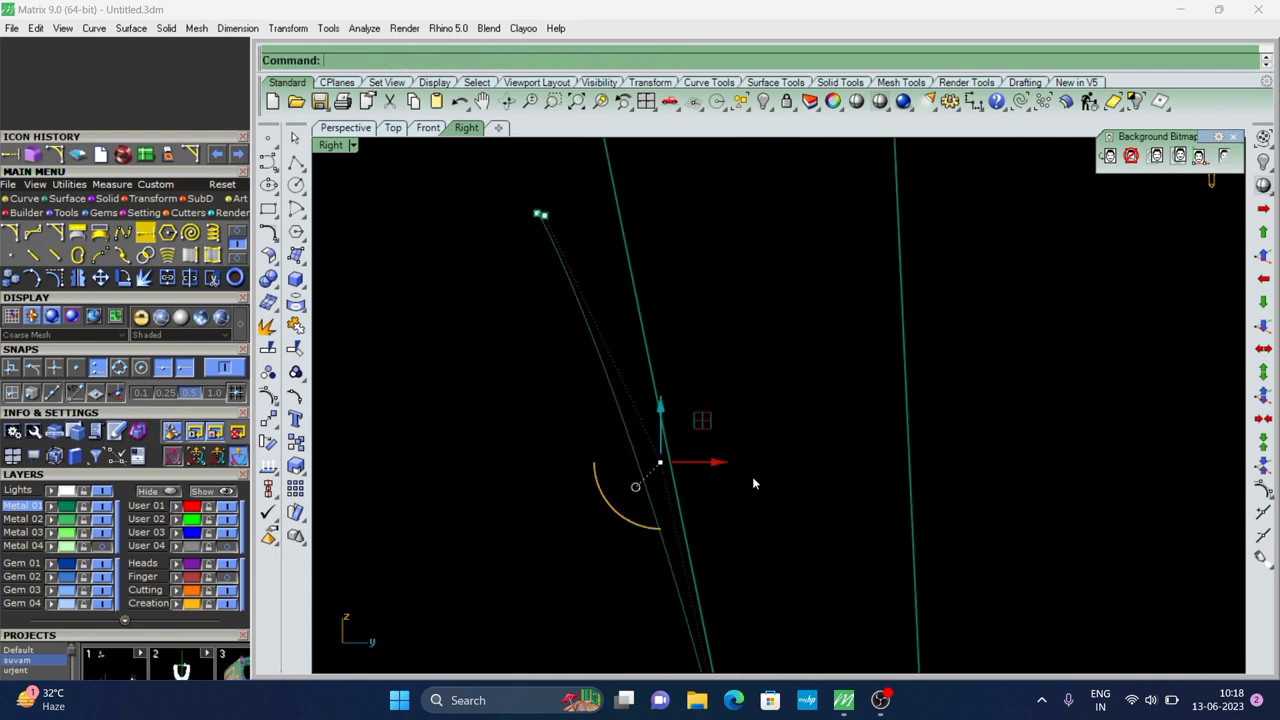
drag(725, 465, 723, 463)
scroll(720, 413, down, 3)
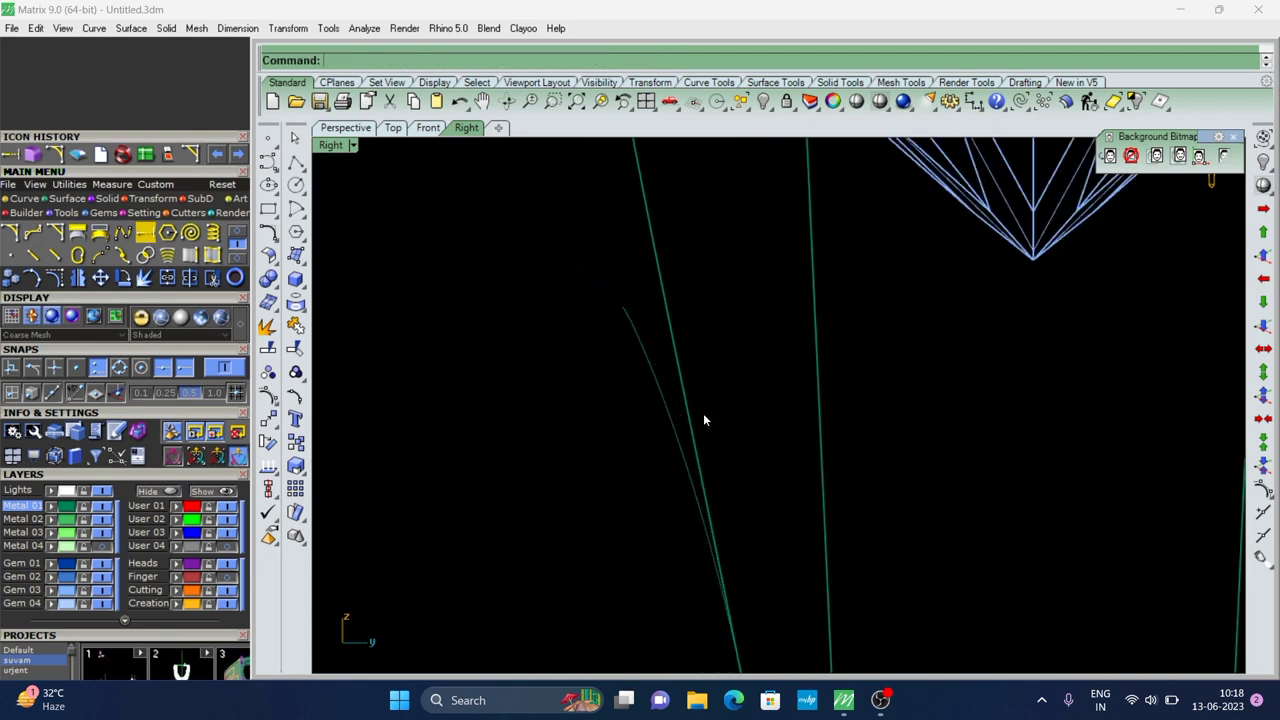
scroll(580, 287, down, 3)
Rebuild the profile curve and view the whole ring in Perspective
text(Rebuild)
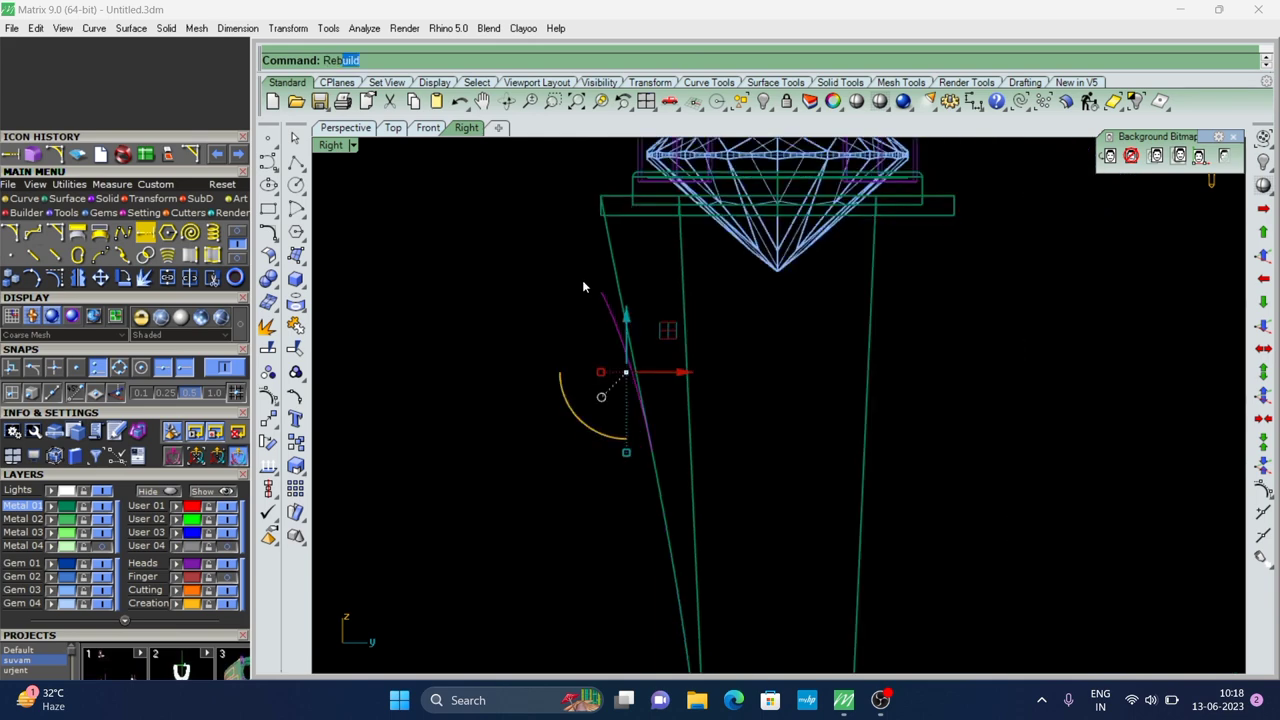
key(Return)
key(Return)
key(Escape)
click(358, 130)
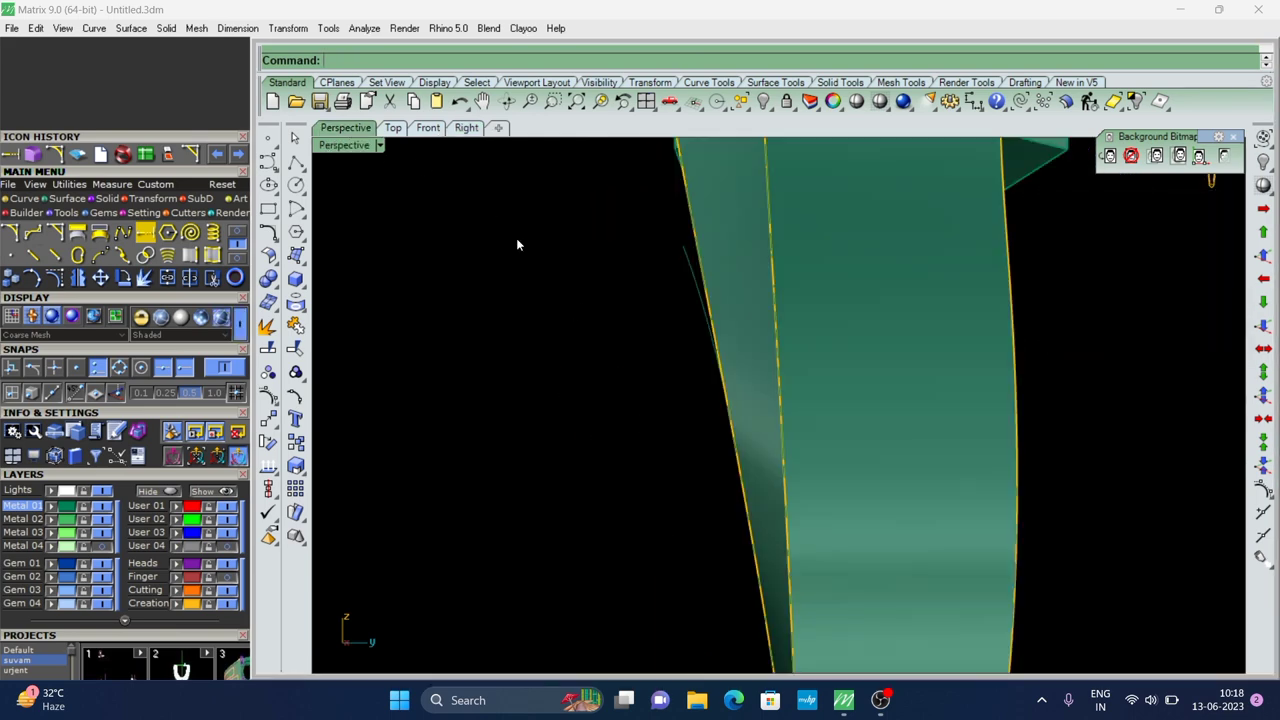
mouse_move(517, 243)
right_down()
mouse_move(804, 212)
mouse_move(669, 321)
right_up()
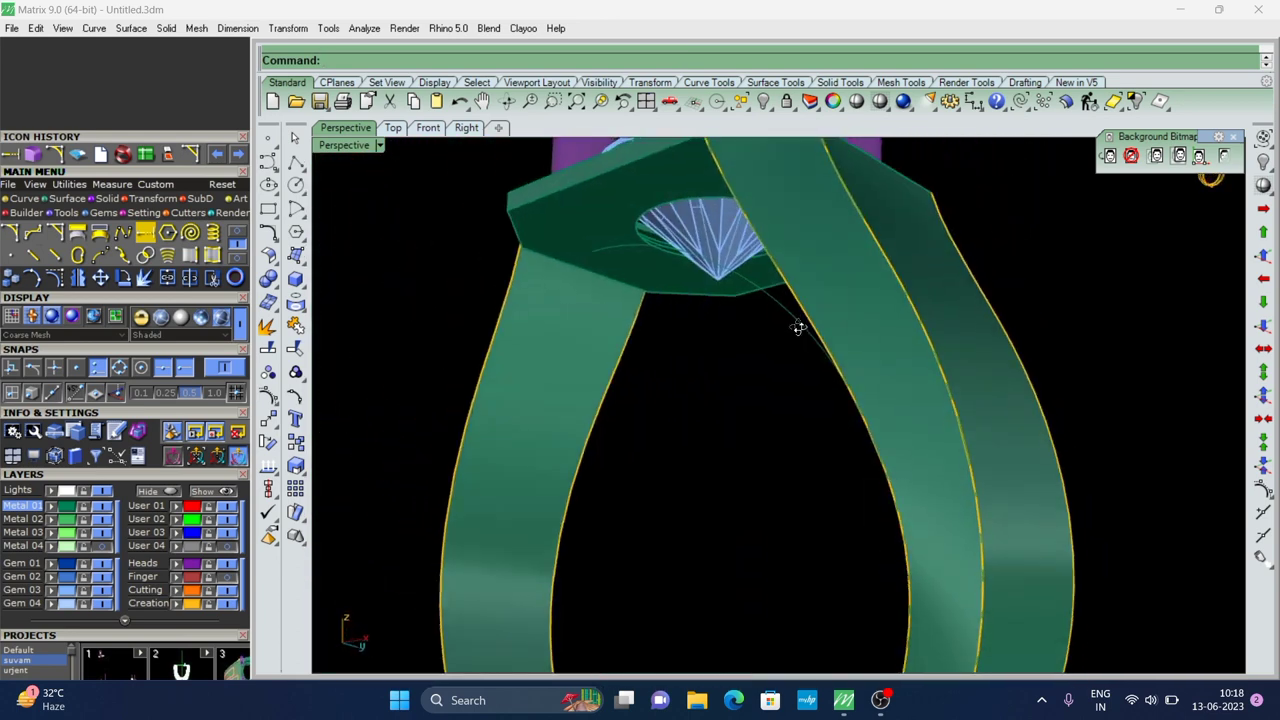
right_drag(669, 321, 752, 352)
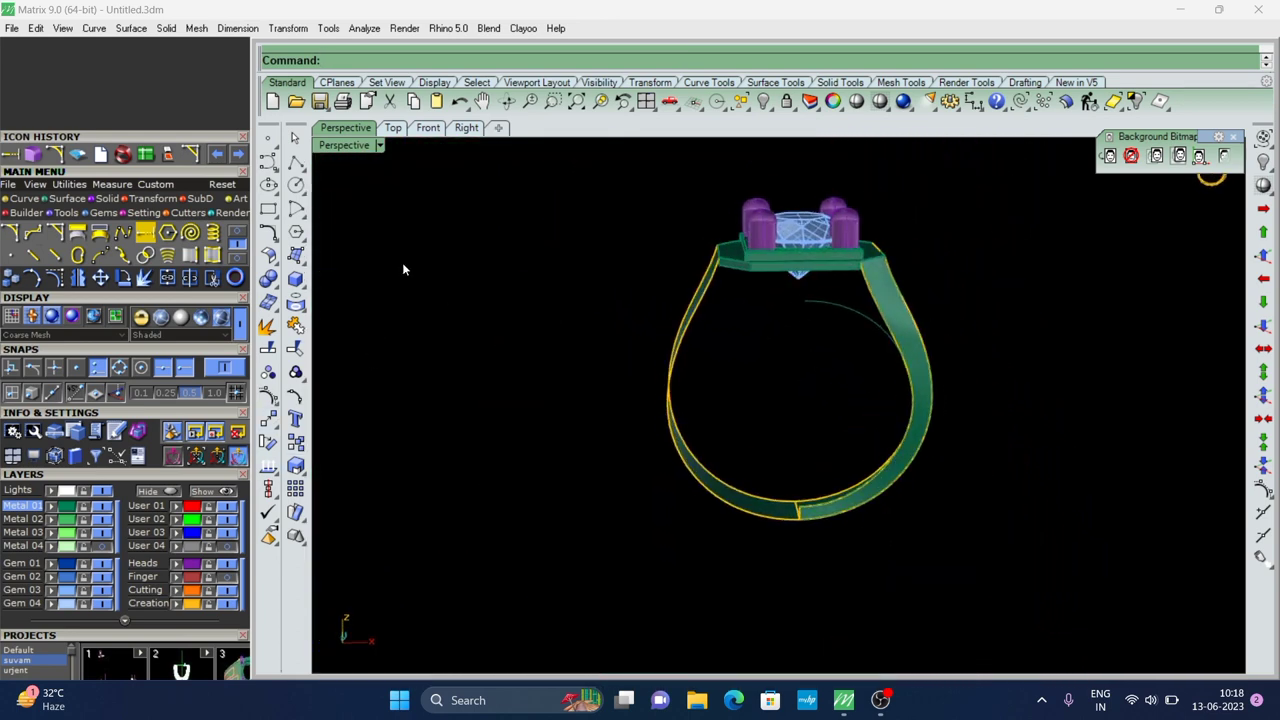
In the Front view, select the inner curve and turn on its control points
click(393, 127)
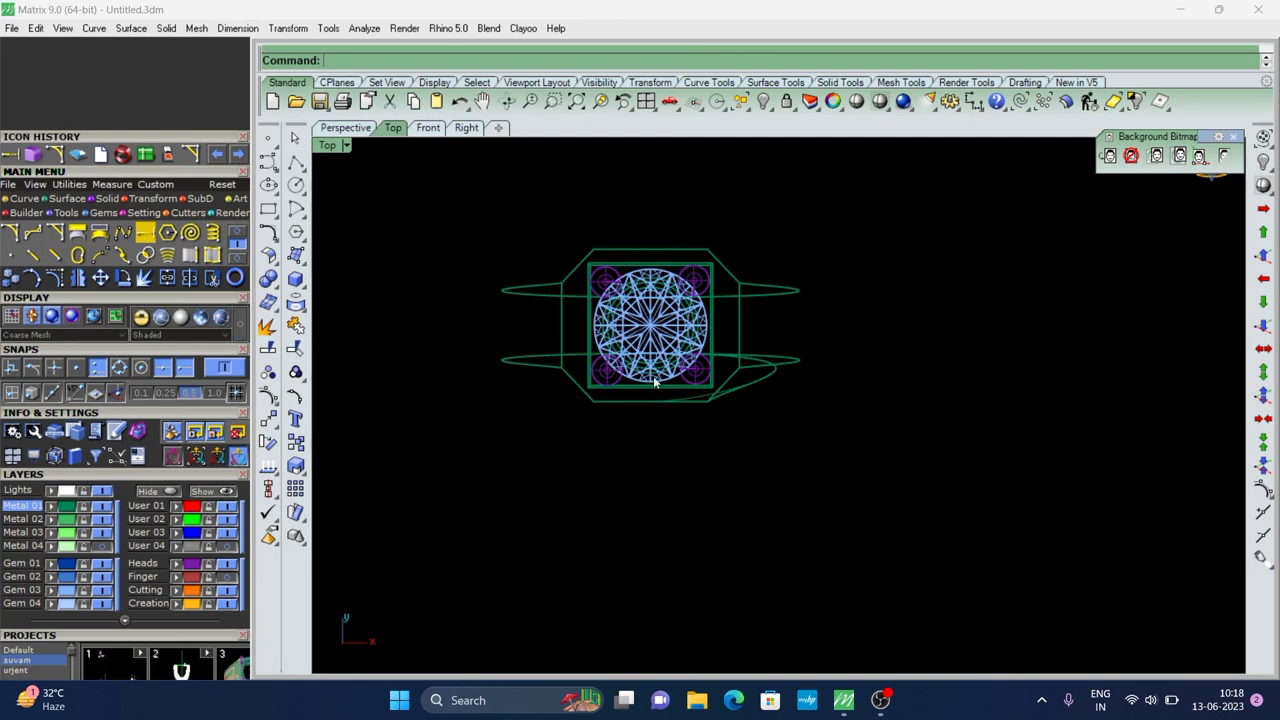
click(428, 127)
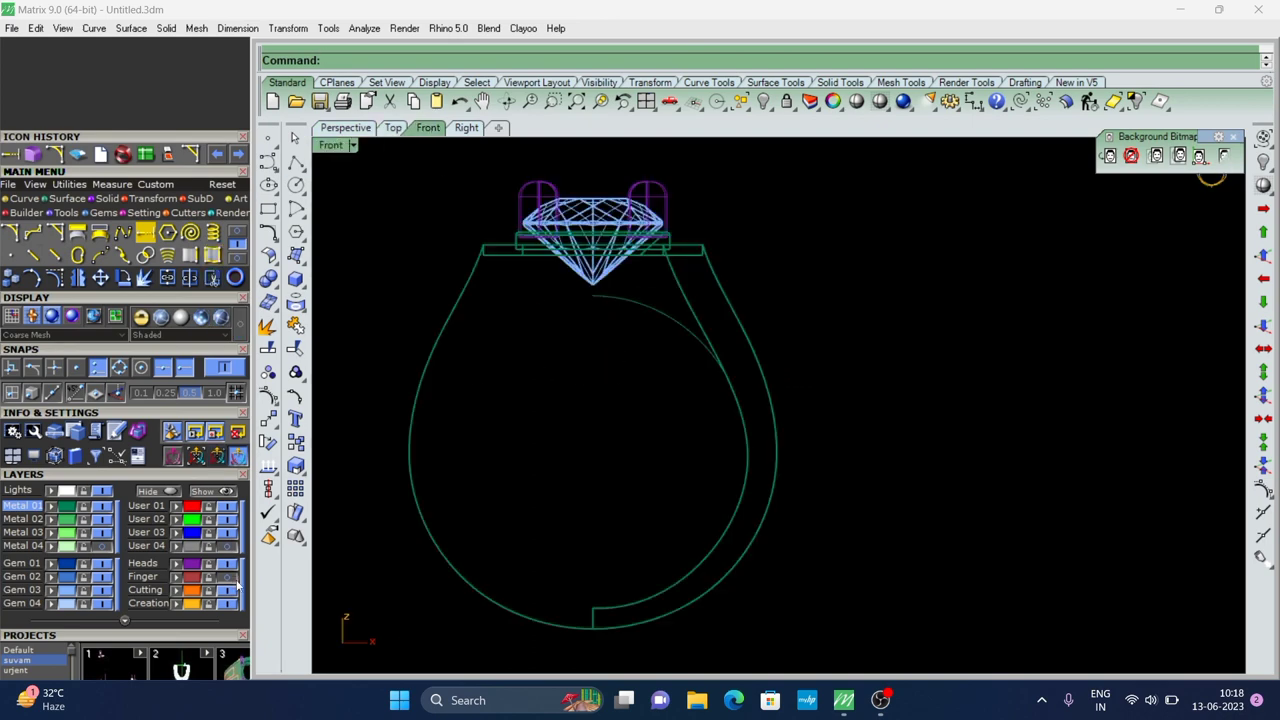
scroll(684, 335, up, 2)
scroll(706, 333, up, 3)
click(706, 333)
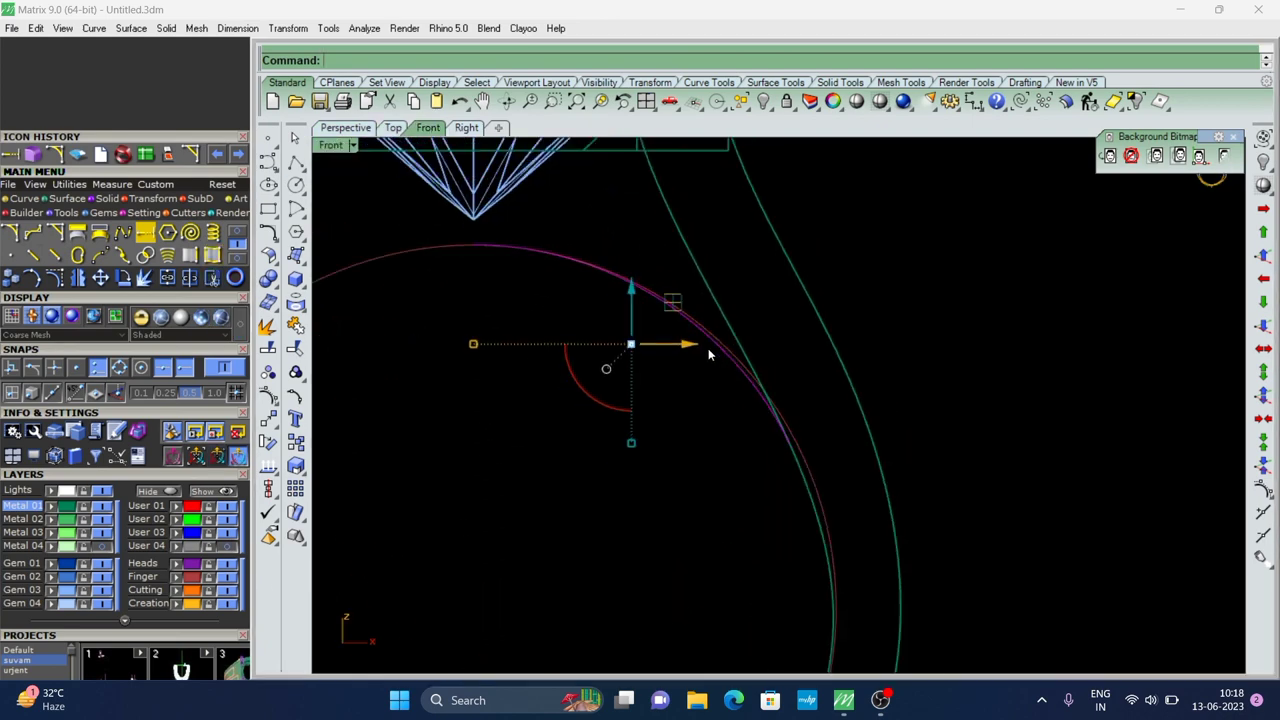
scroll(640, 325, down, 2)
scroll(577, 300, up, 1)
click(268, 396)
scroll(577, 292, up, 2)
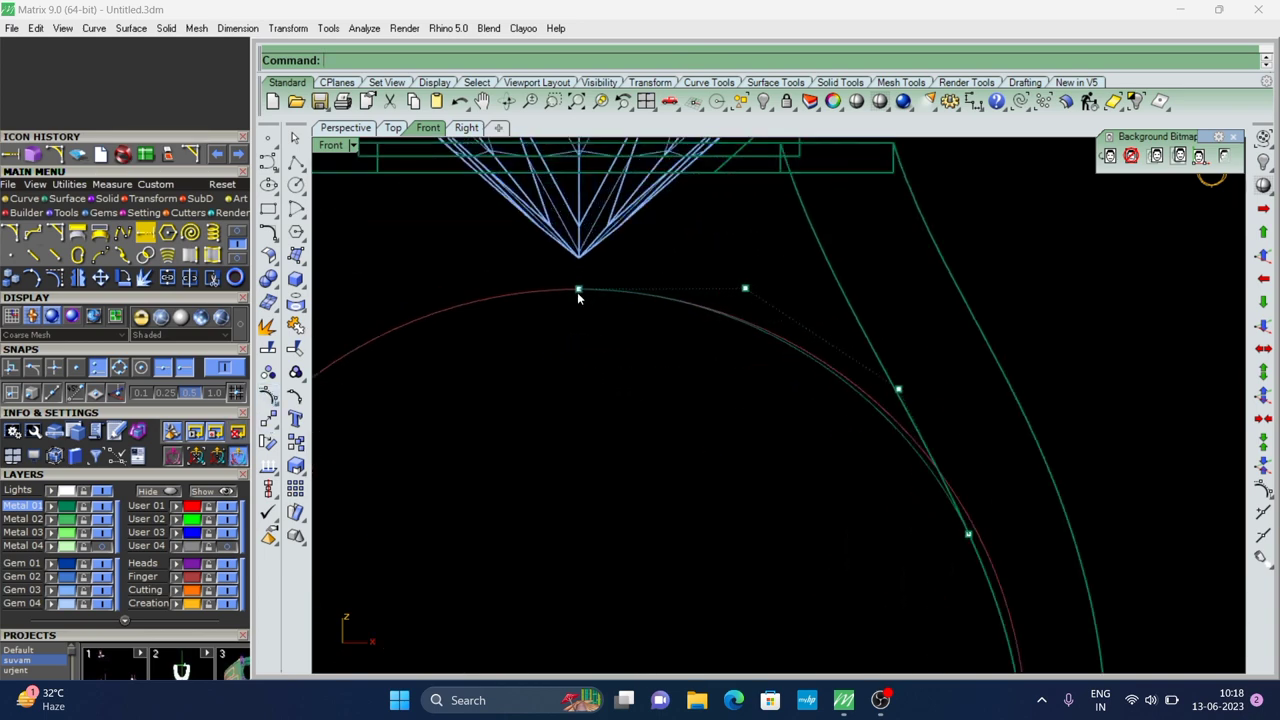
Lower the curve's top control point and nudge its side control point downward
drag(486, 257, 672, 300)
drag(660, 236, 660, 262)
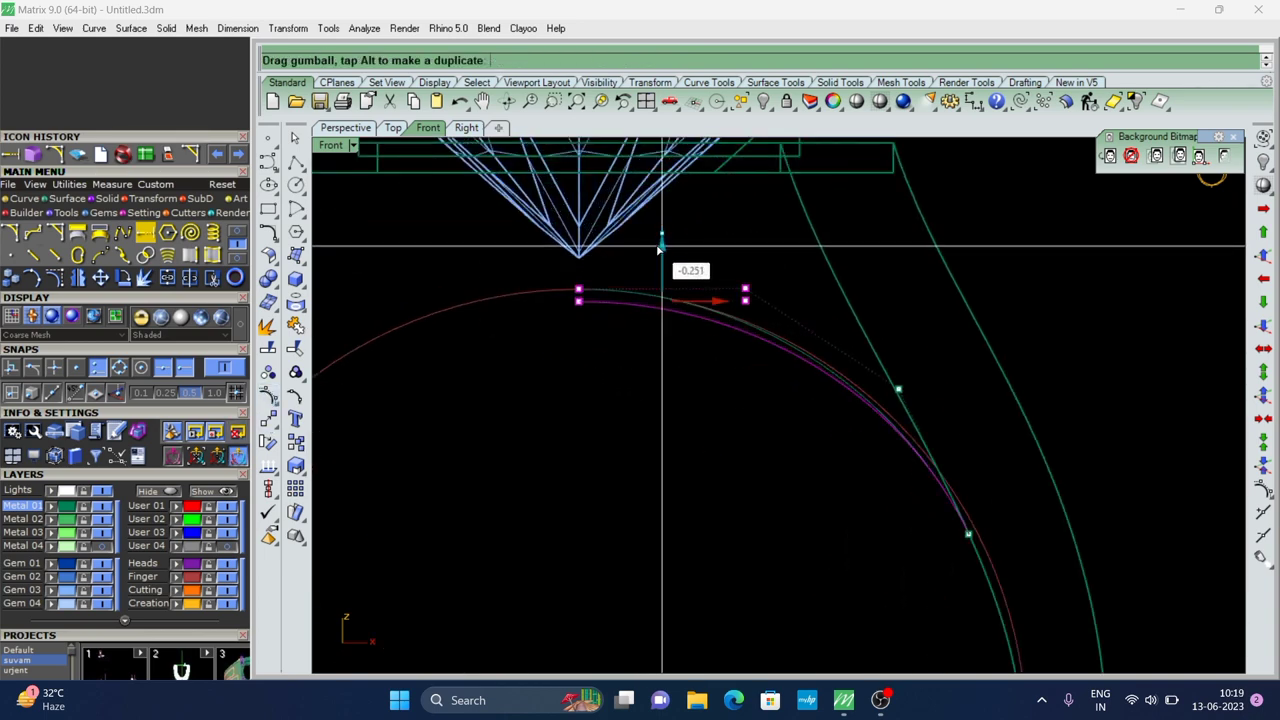
click(737, 240)
scroll(761, 355, down, 1)
scroll(850, 385, down, 1)
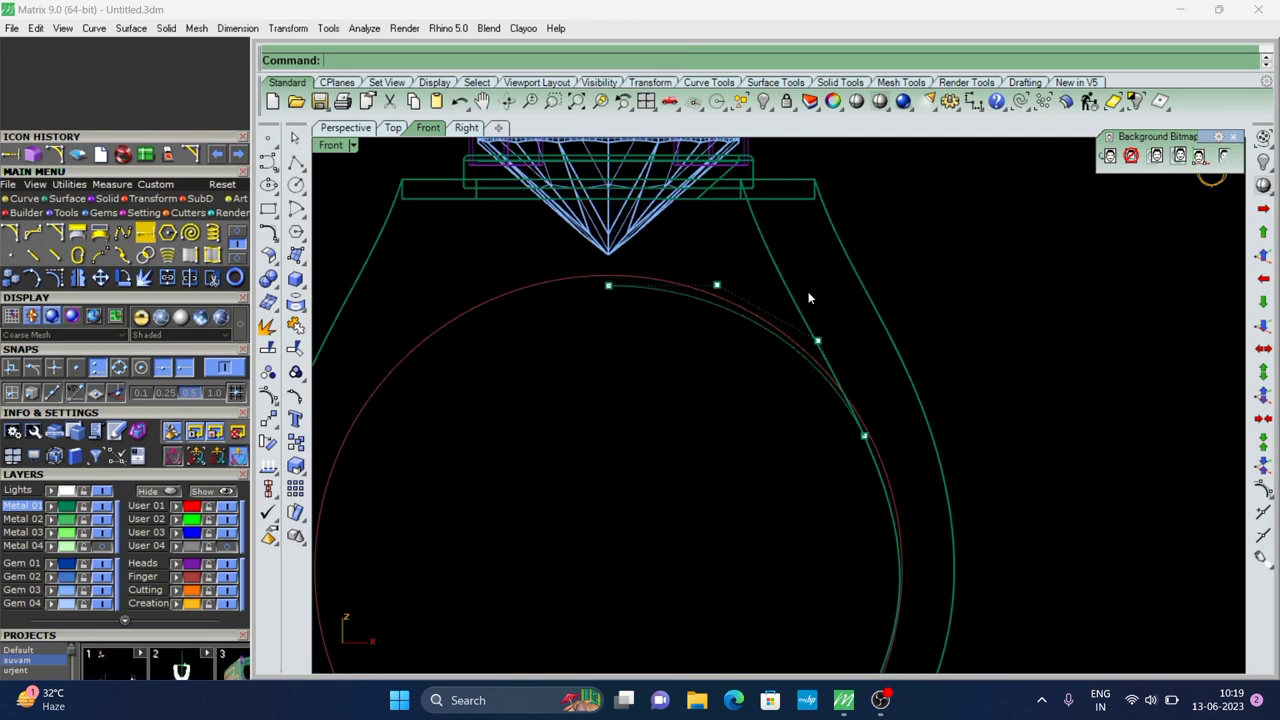
click(817, 341)
scroll(819, 336, up, 2)
drag(817, 297, 818, 307)
click(862, 299)
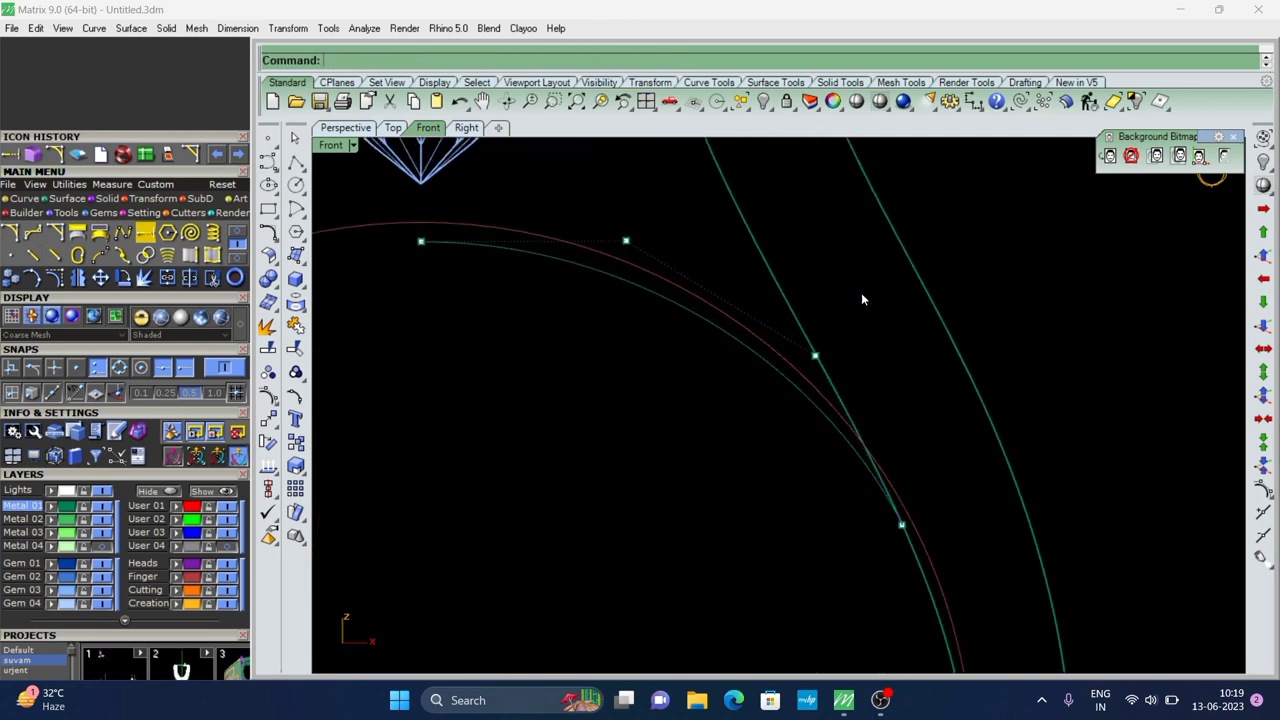
scroll(680, 319, down, 1)
Refit the inner curve with Fit at 0.0025 tolerance and view it in Perspective
click(674, 308)
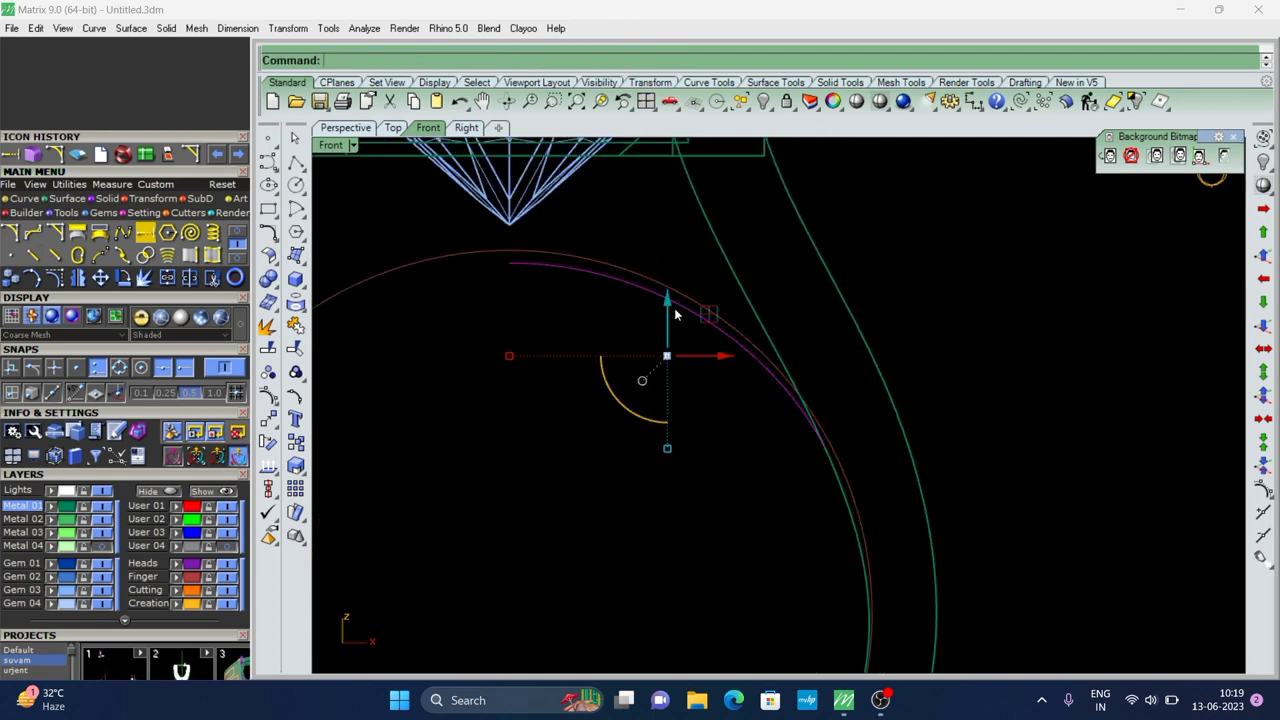
text(Re)
key(Return)
key(Escape)
text(fit)
key(Return)
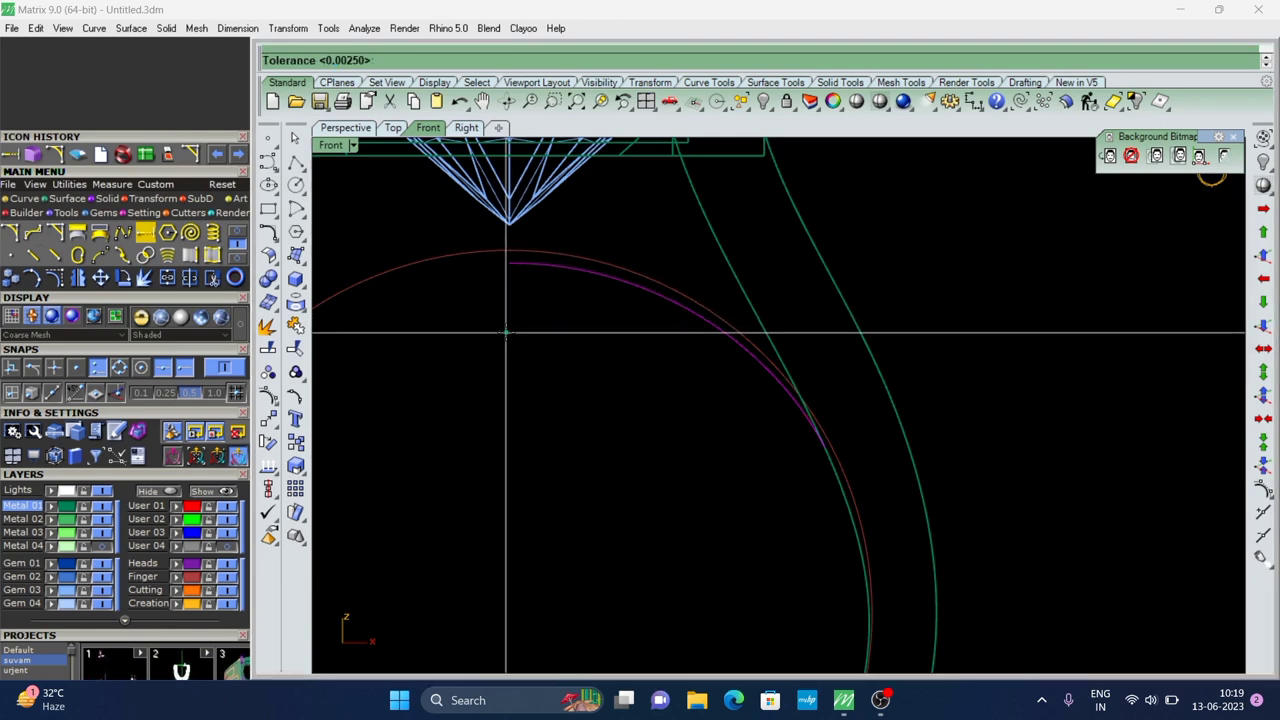
scroll(506, 332, down, 2)
key(Return)
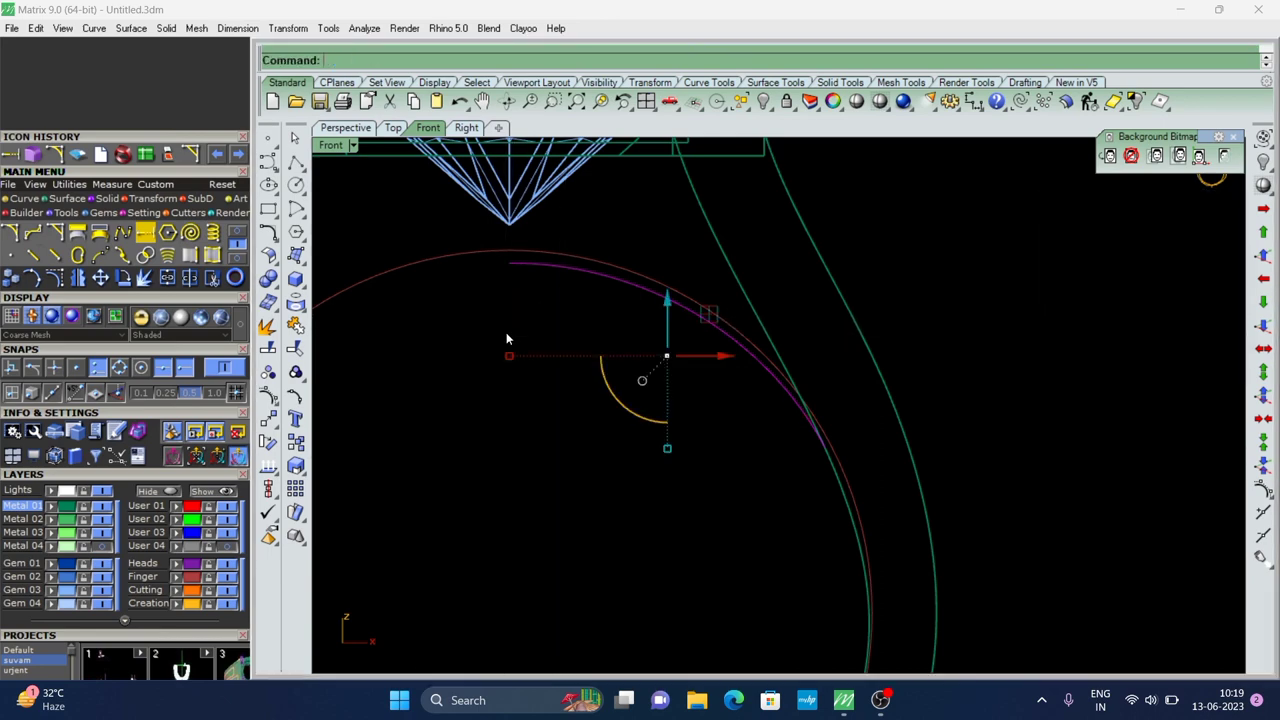
key(Escape)
click(345, 128)
mouse_move(680, 278)
right_down()
mouse_move(597, 323)
mouse_move(779, 449)
mouse_move(837, 389)
mouse_move(834, 341)
right_up()
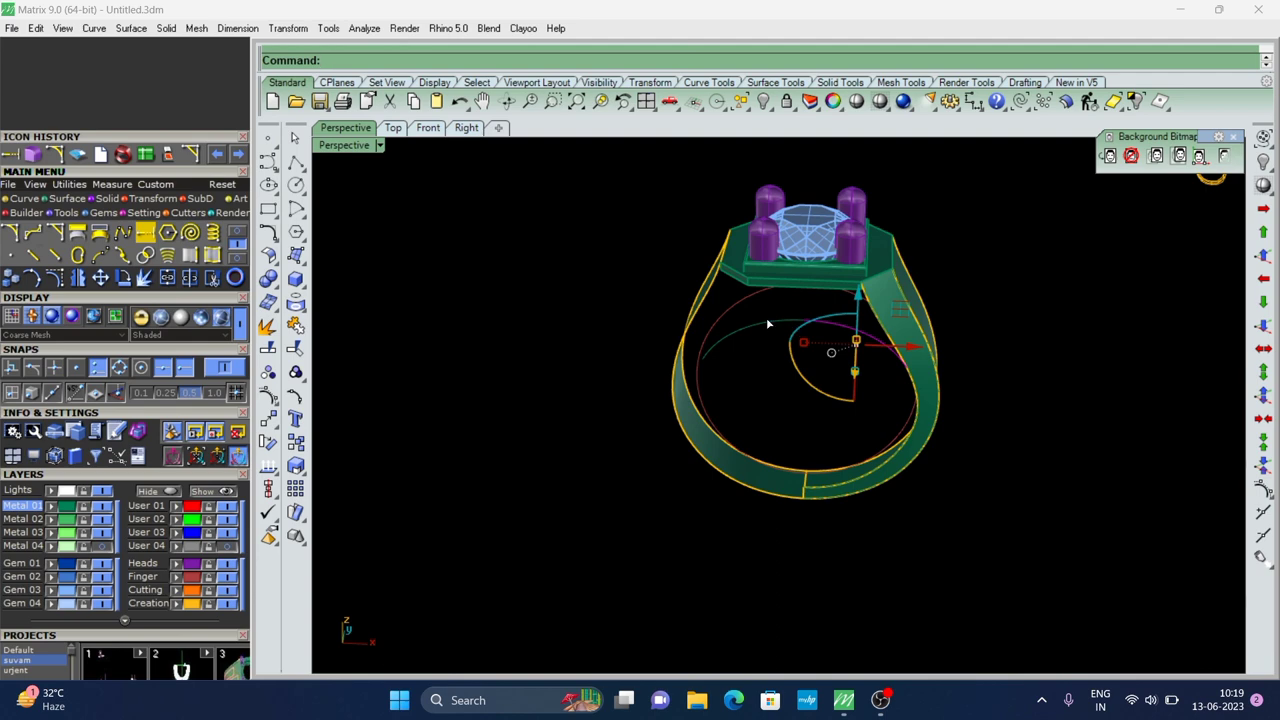
Pick the ring band among overlapping objects and confirm the repeated command with Y
mouse_move(766, 317)
right_down()
mouse_move(771, 403)
mouse_move(714, 403)
right_up()
scroll(786, 337, up, 2)
scroll(769, 340, up, 2)
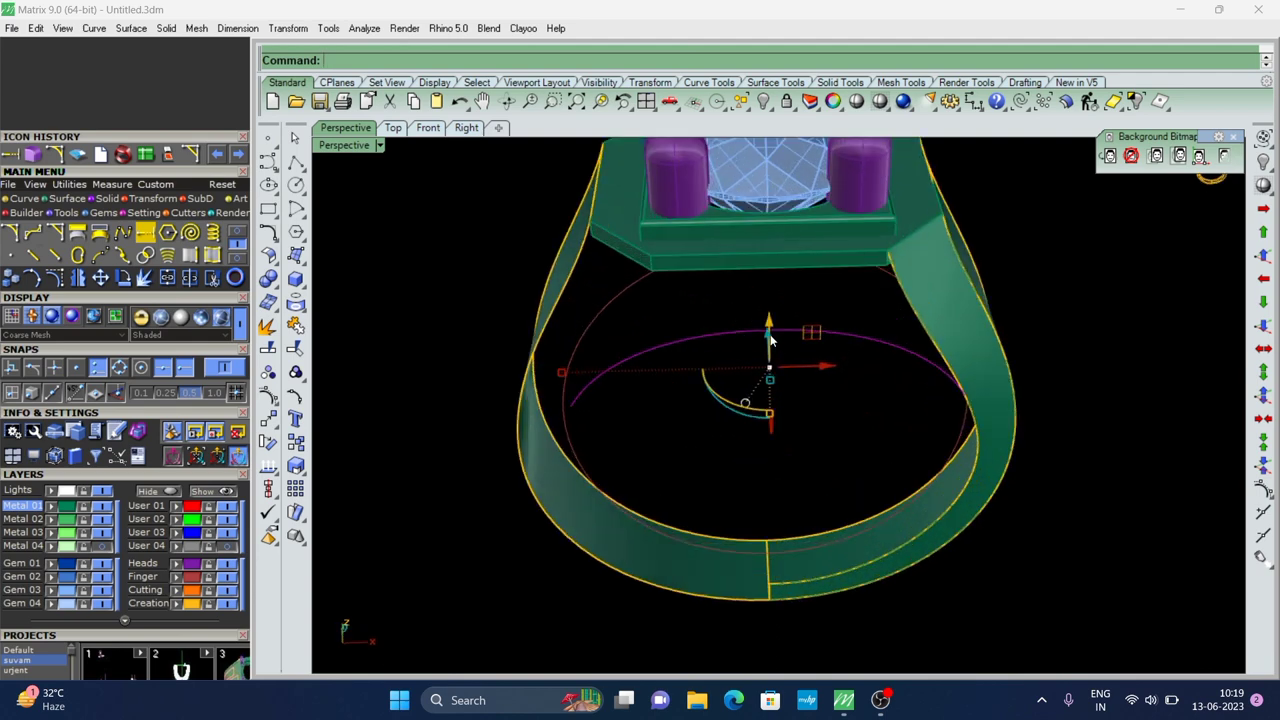
click(928, 322)
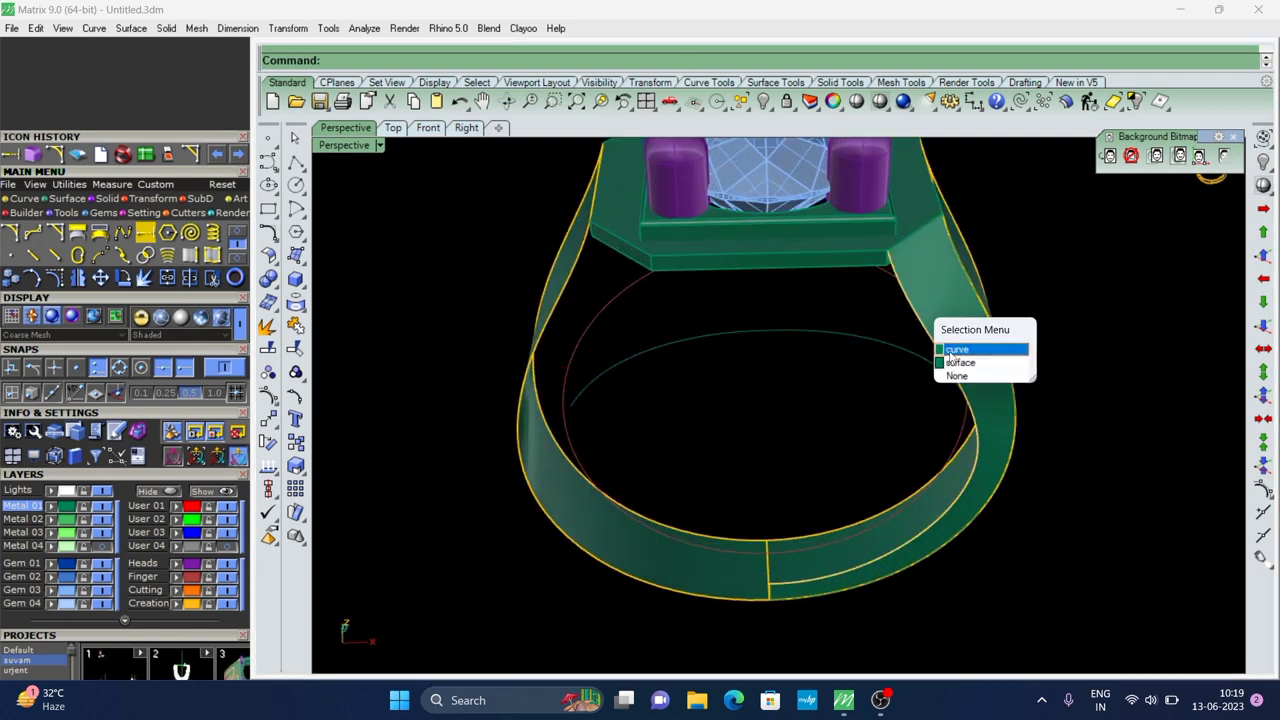
click(945, 348)
right_click(930, 355)
key(y)
key(Return)
mouse_move(737, 374)
right_down()
mouse_move(611, 406)
mouse_move(636, 347)
right_up()
Select the ring profile curves where they overlap the band
click(634, 350)
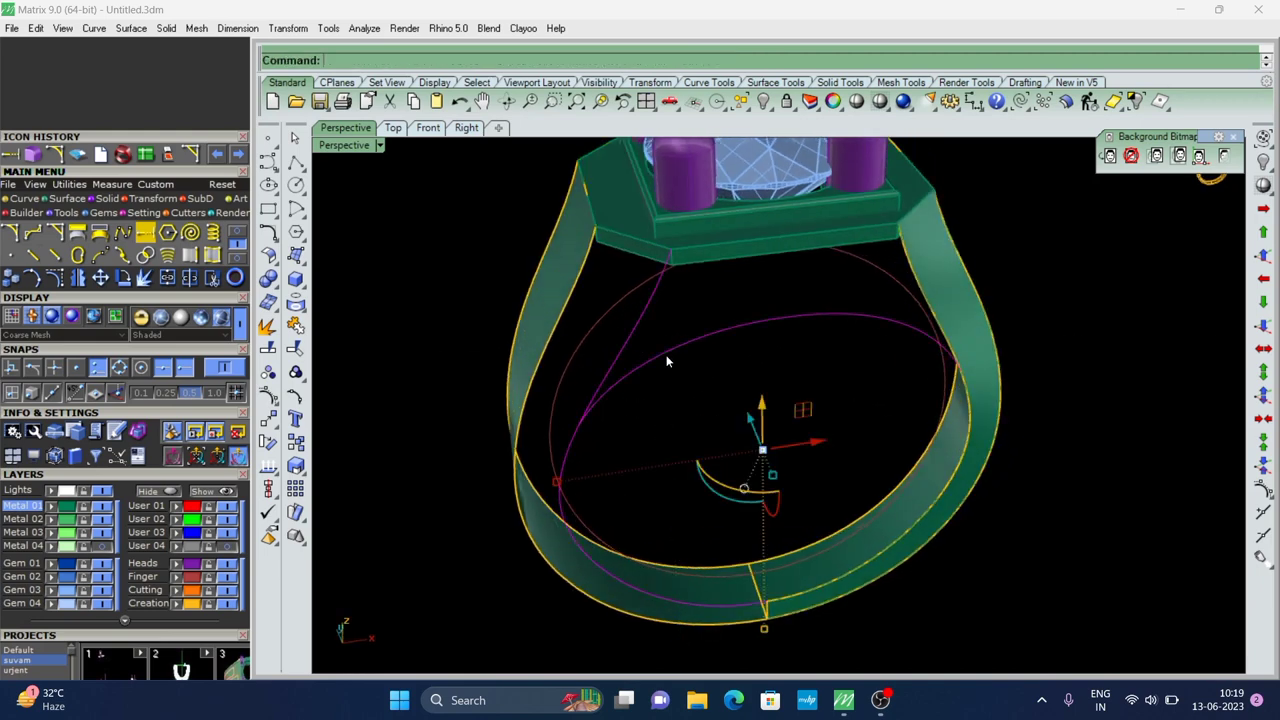
click(920, 310)
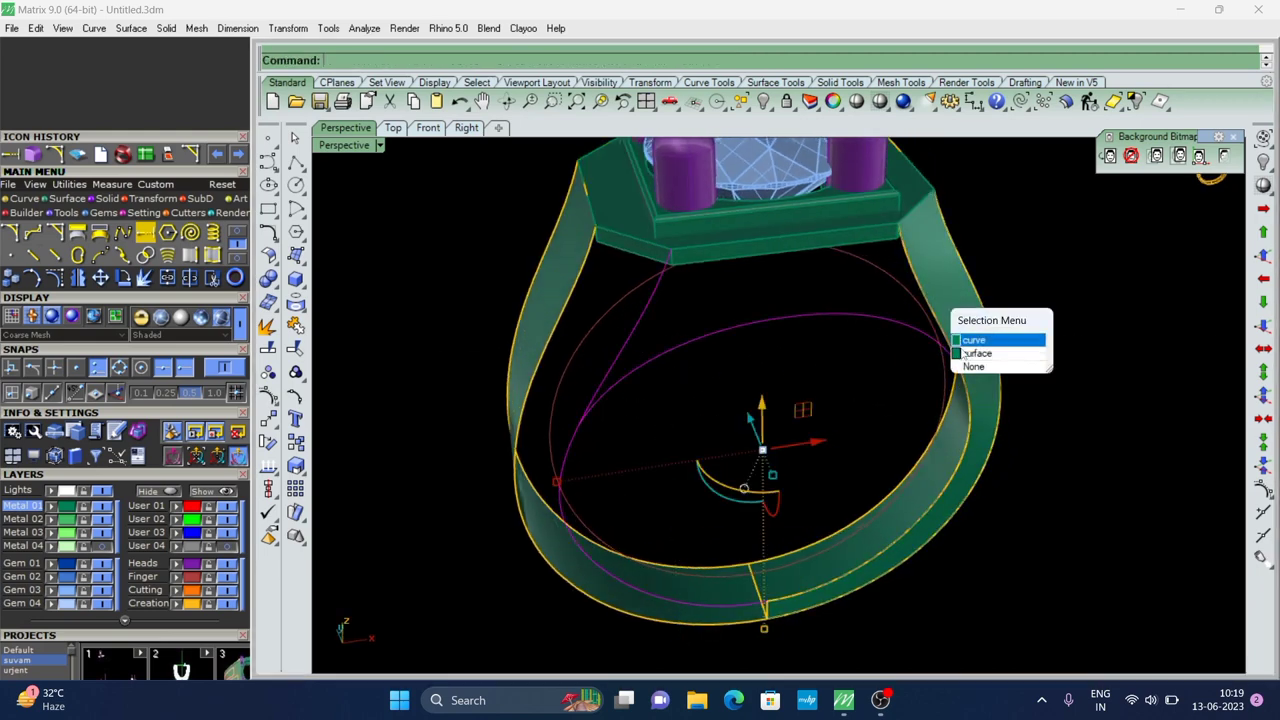
click(958, 340)
right_drag(958, 340, 795, 397)
Trim the profile curves where they overlap the band, then select the top outline curve
text(rim)
key(Return)
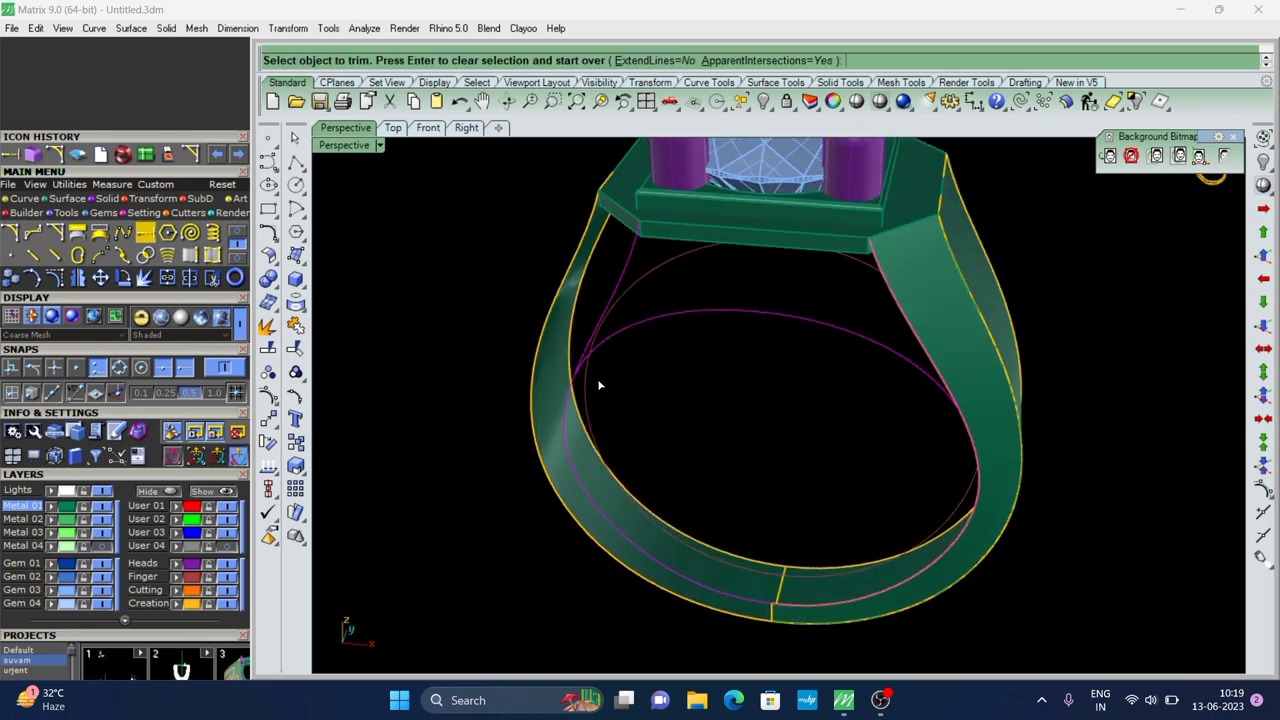
mouse_move(597, 380)
right_down()
mouse_move(602, 432)
mouse_move(692, 425)
mouse_move(797, 500)
right_up()
click(590, 460)
scroll(797, 500, up, 2)
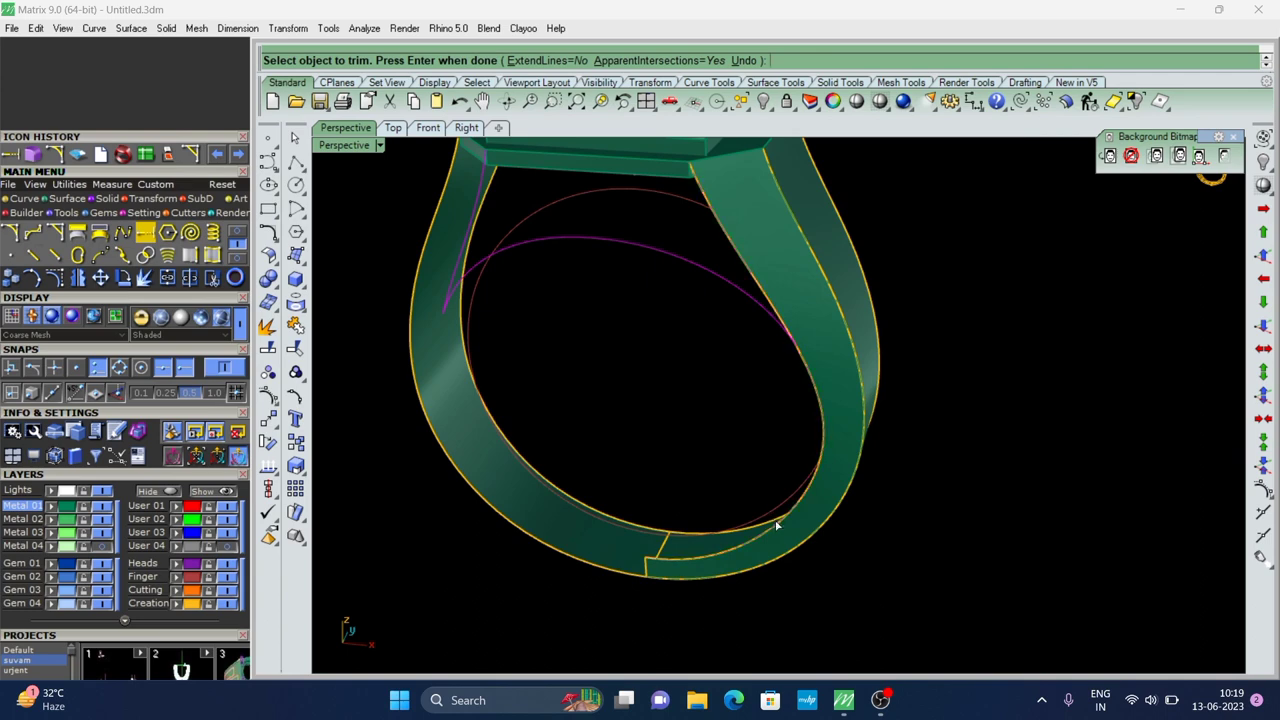
click(777, 525)
click(826, 565)
key(Return)
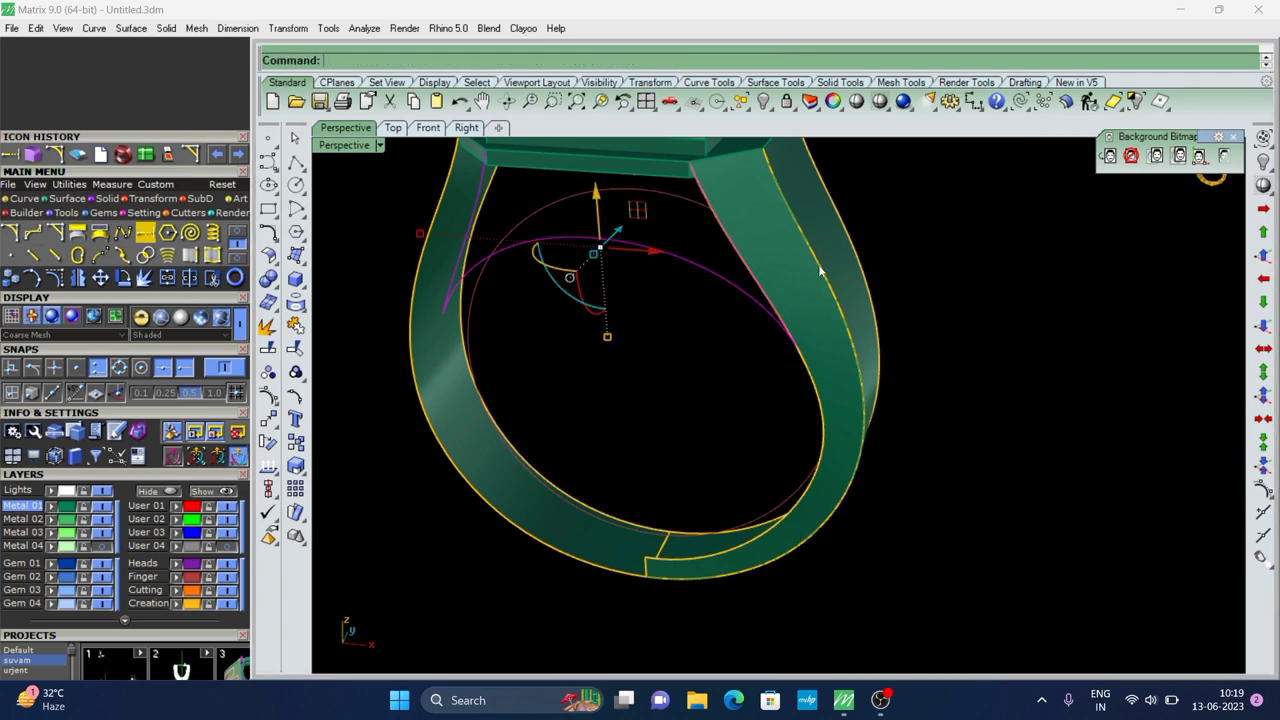
click(634, 168)
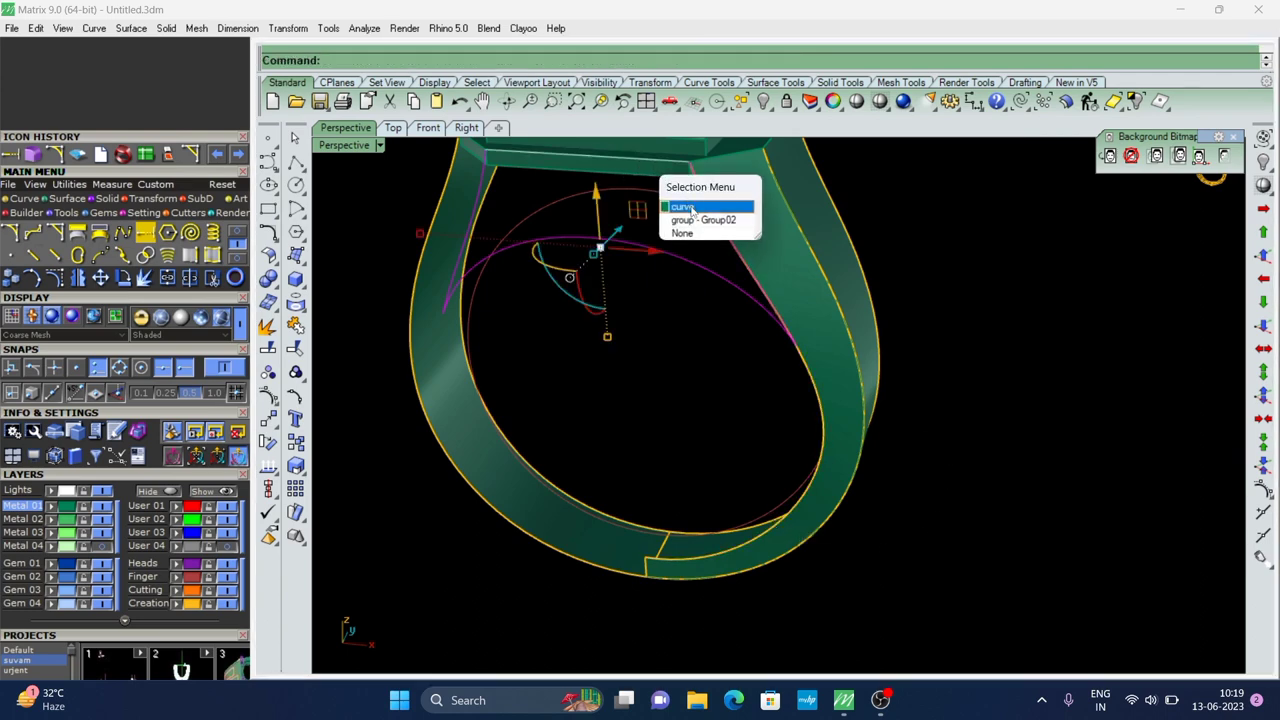
click(690, 210)
Isolate the selected curves and preview a two-rail Sweep2 surface, then discard it
click(1137, 100)
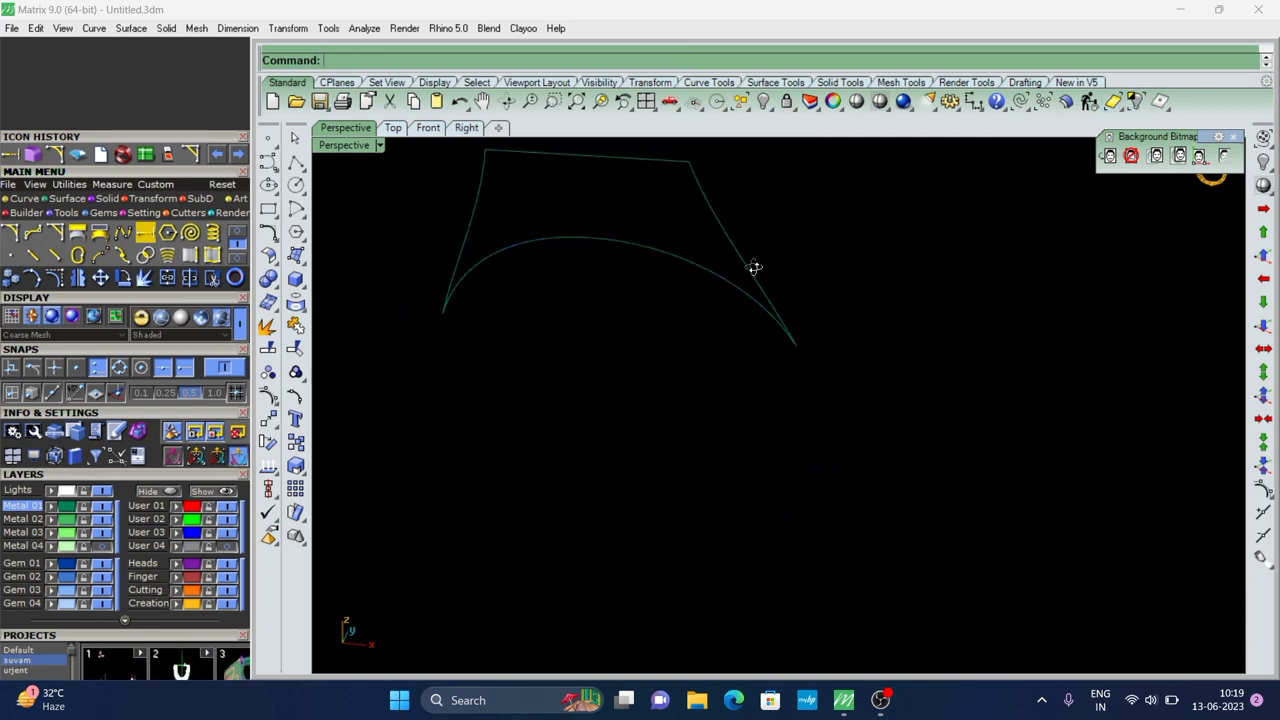
mouse_move(752, 266)
right_down()
mouse_move(818, 666)
mouse_move(799, 302)
right_up()
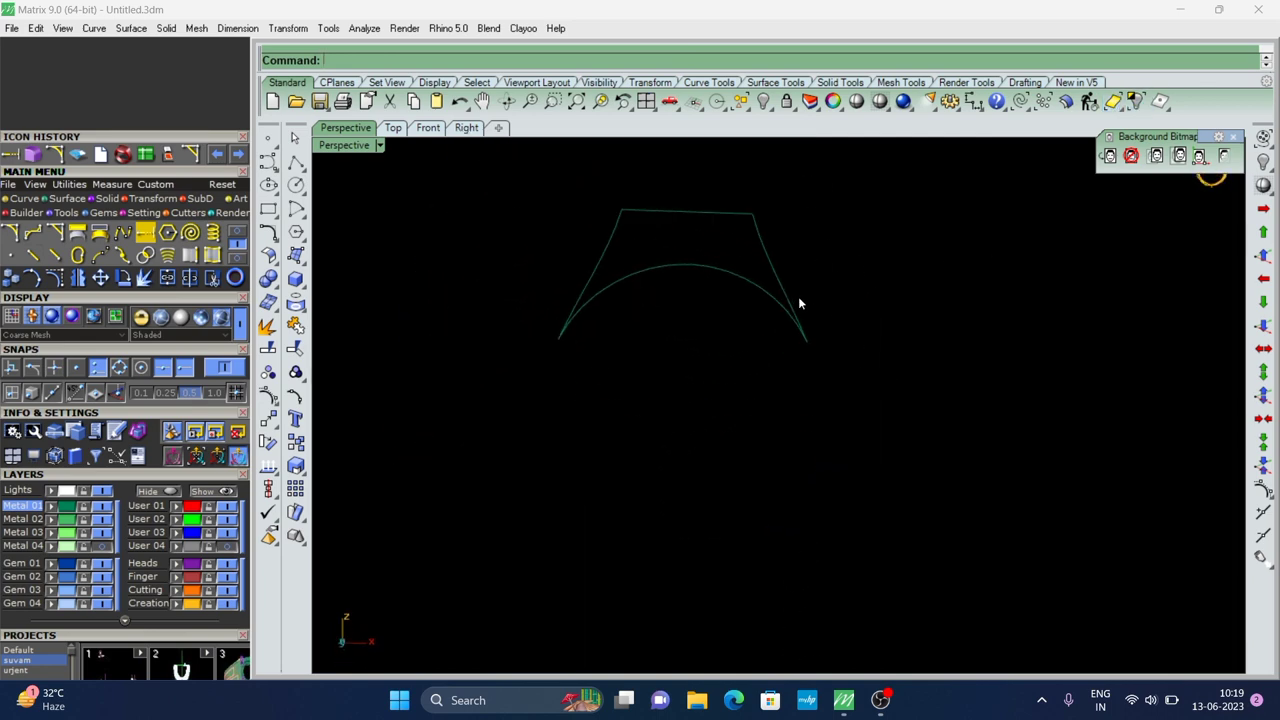
text(sweep2)
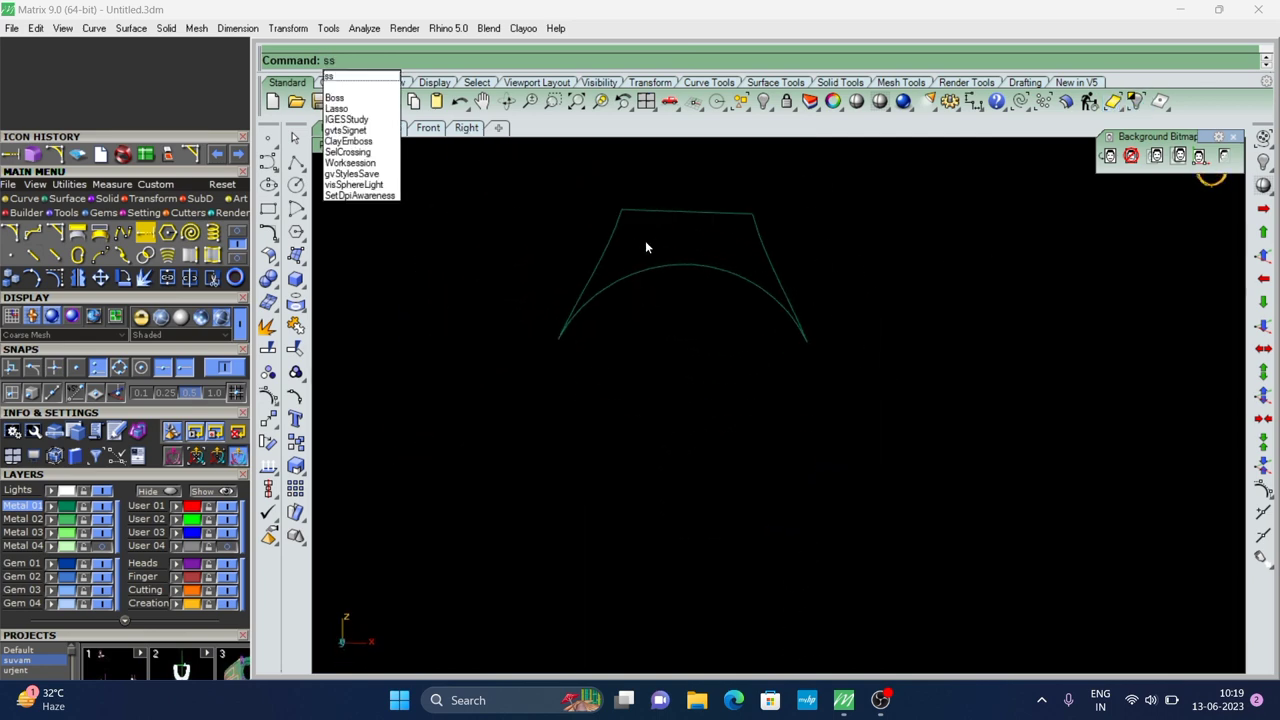
key(Return)
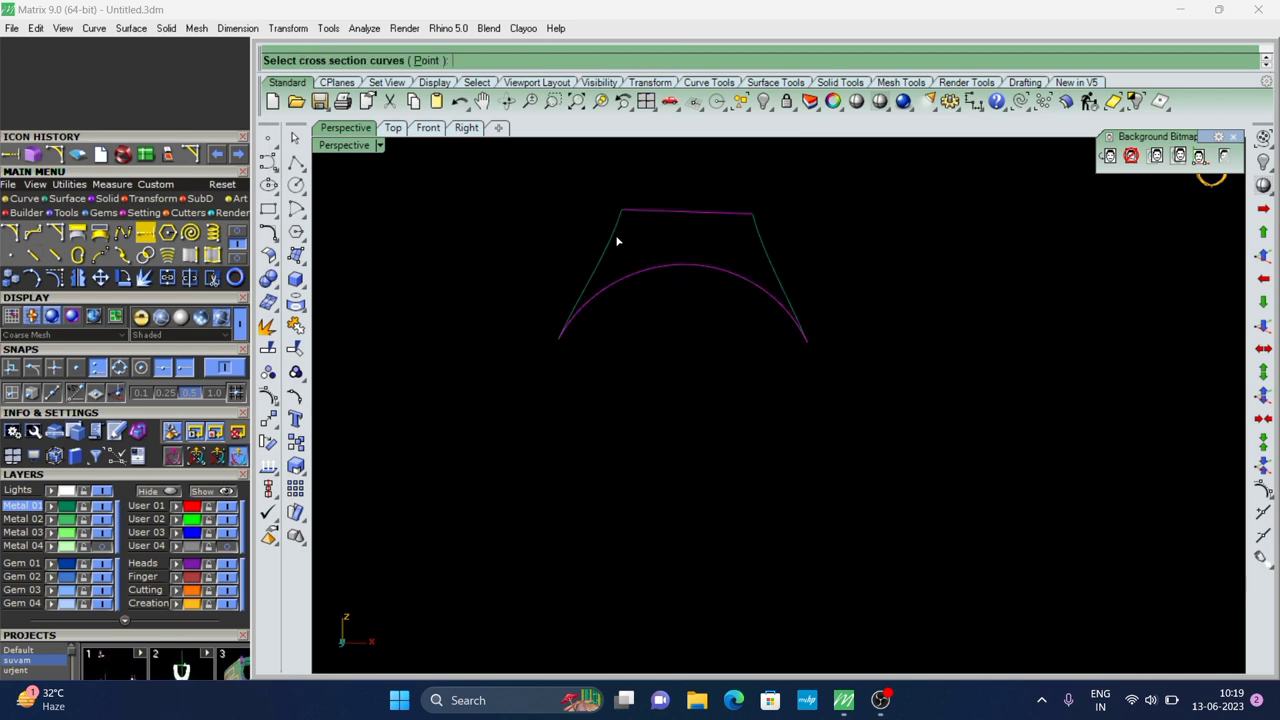
click(760, 230)
key(Return)
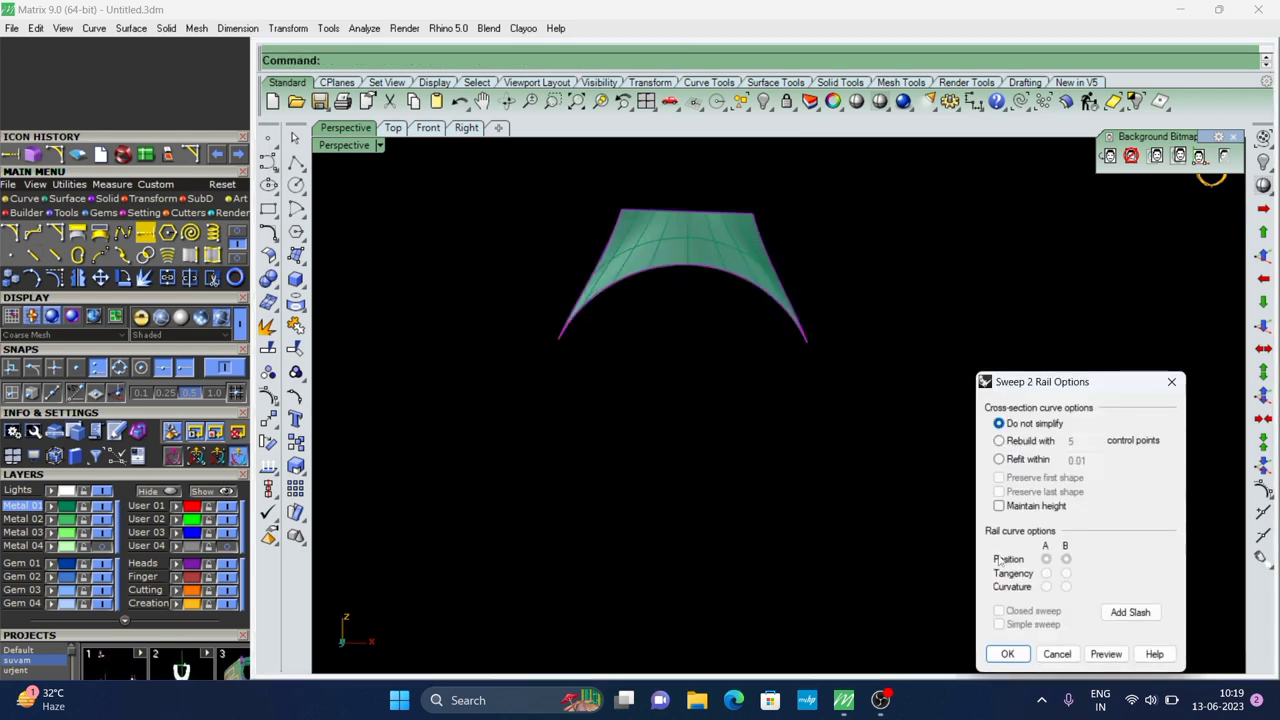
click(1008, 654)
mouse_move(686, 286)
right_down()
mouse_move(694, 403)
mouse_move(799, 316)
right_up()
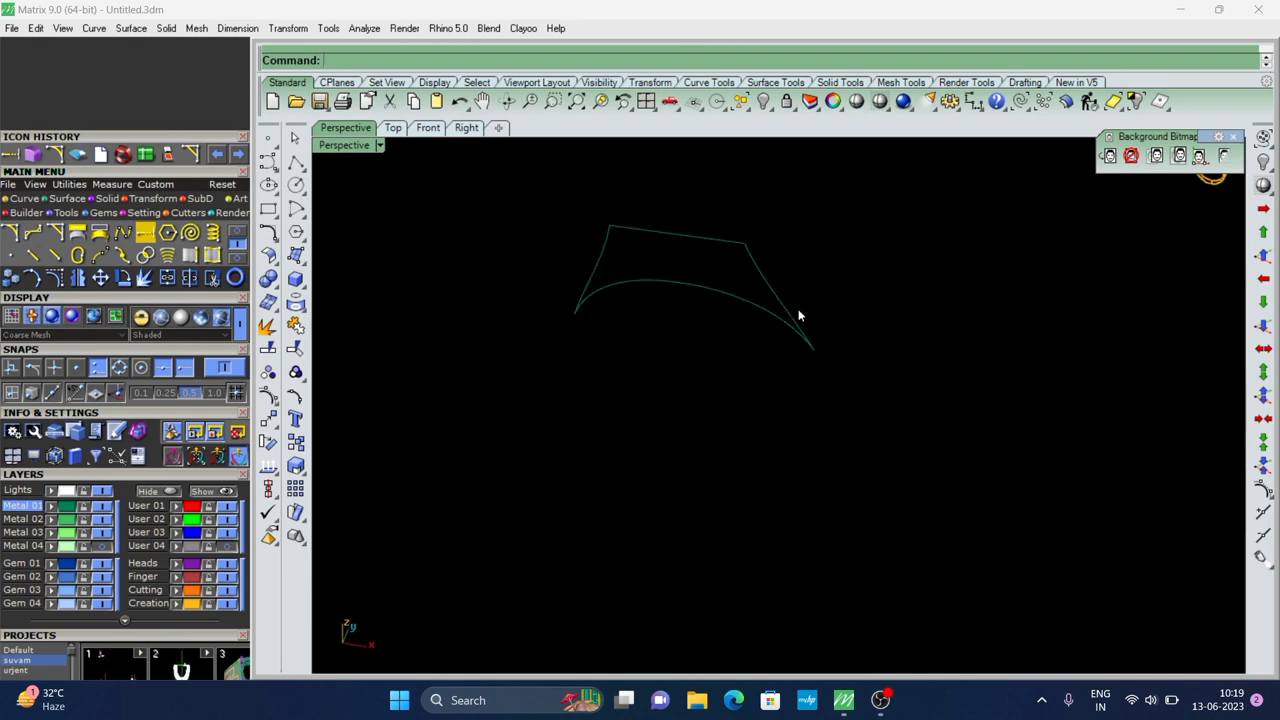
Window-select the outline curves and fill them with a Patch surface
drag(622, 370, 495, 421)
scroll(593, 321, up, 2)
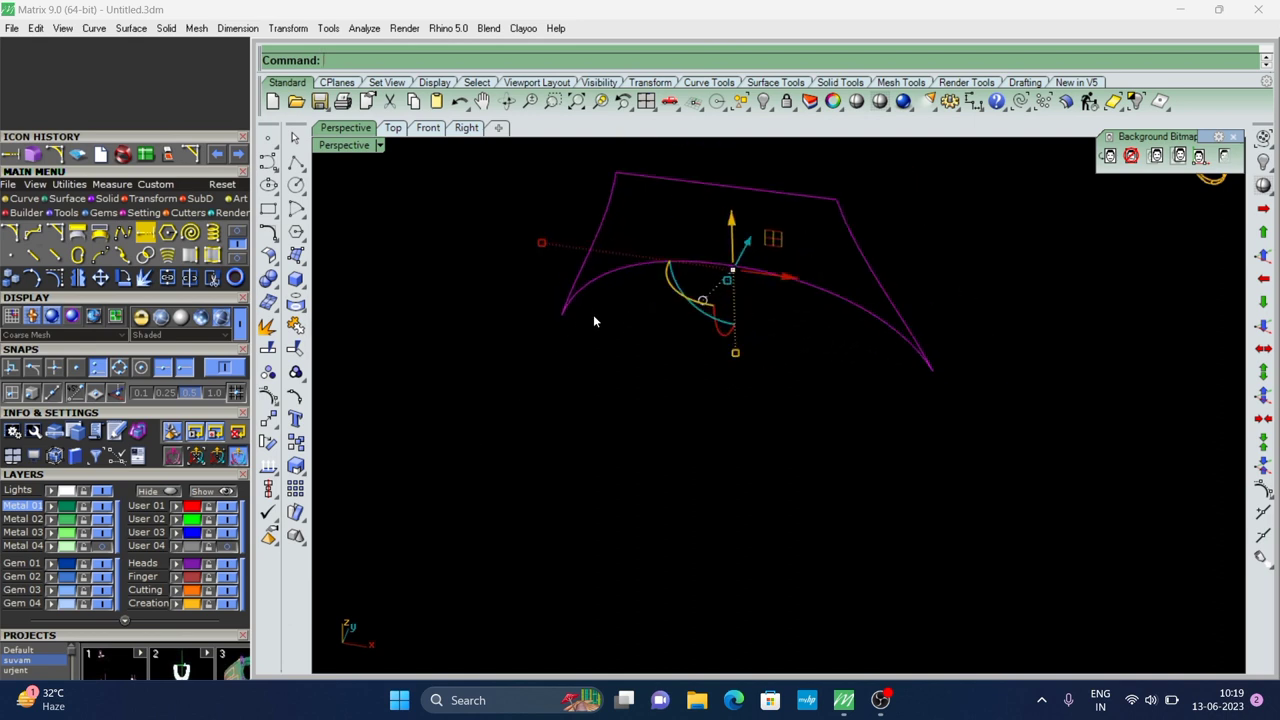
text(patch)
key(Return)
key(Return)
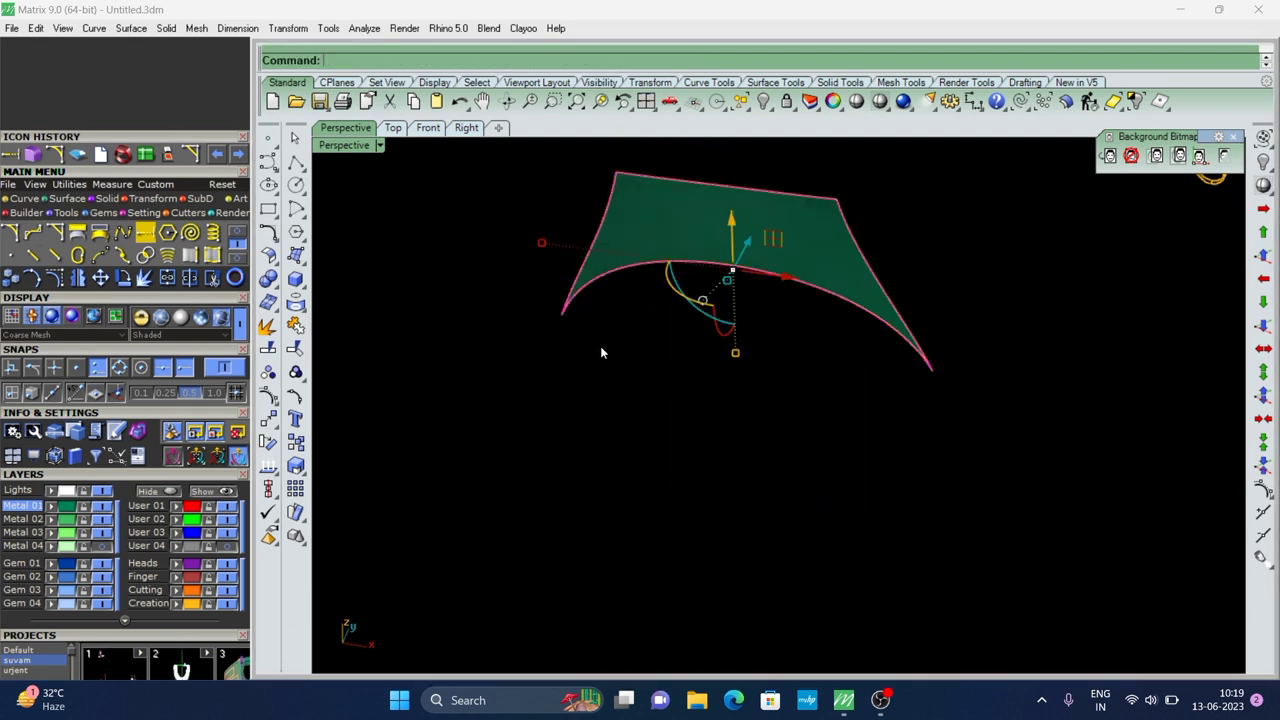
mouse_move(600, 346)
right_down()
mouse_move(782, 453)
mouse_move(1131, 248)
mouse_move(917, 337)
mouse_move(777, 251)
mouse_move(737, 263)
mouse_move(783, 344)
mouse_move(851, 343)
mouse_move(734, 294)
mouse_move(718, 212)
mouse_move(762, 245)
mouse_move(734, 281)
right_up()
In the shaded Right view, select the side profile curve and show its control points
click(470, 130)
scroll(600, 301, up, 3)
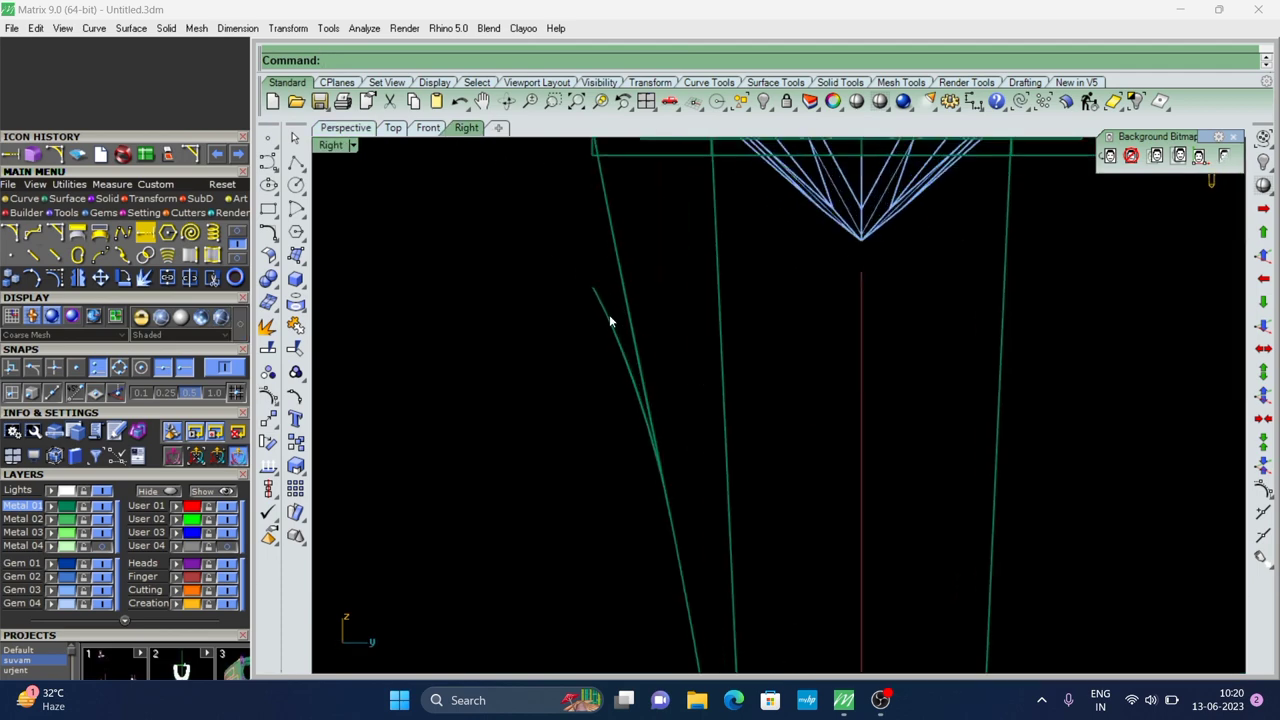
click(618, 318)
click(642, 345)
scroll(700, 354, down, 4)
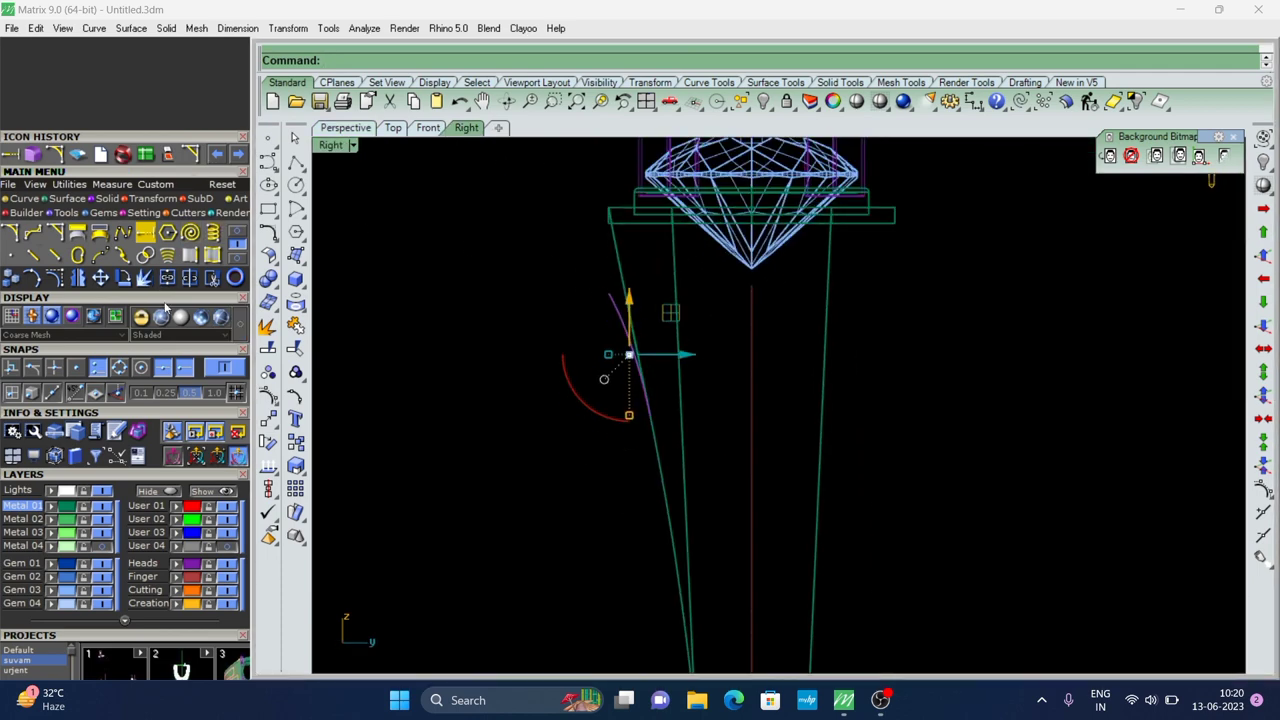
click(219, 318)
scroll(580, 352, up, 1)
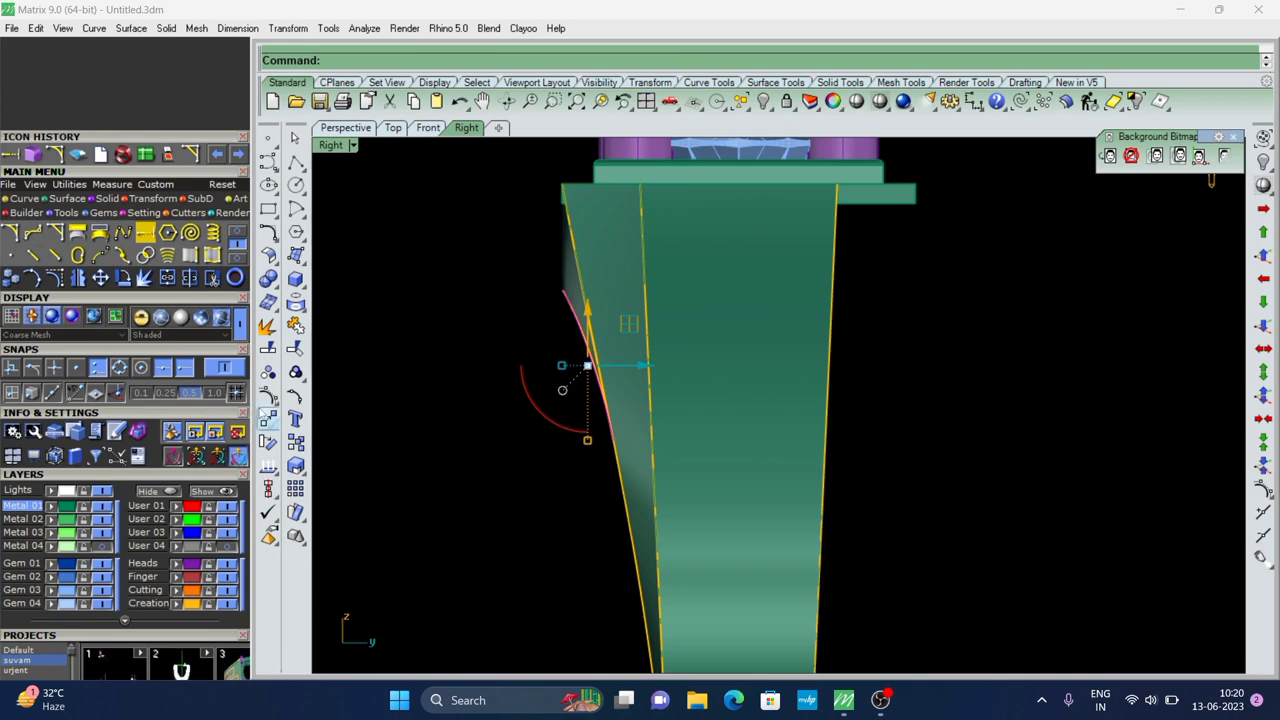
click(268, 418)
scroll(583, 307, up, 3)
mouse_move(577, 316)
mouse_down()
mouse_move(602, 286)
mouse_move(581, 281)
mouse_up()
key(Escape)
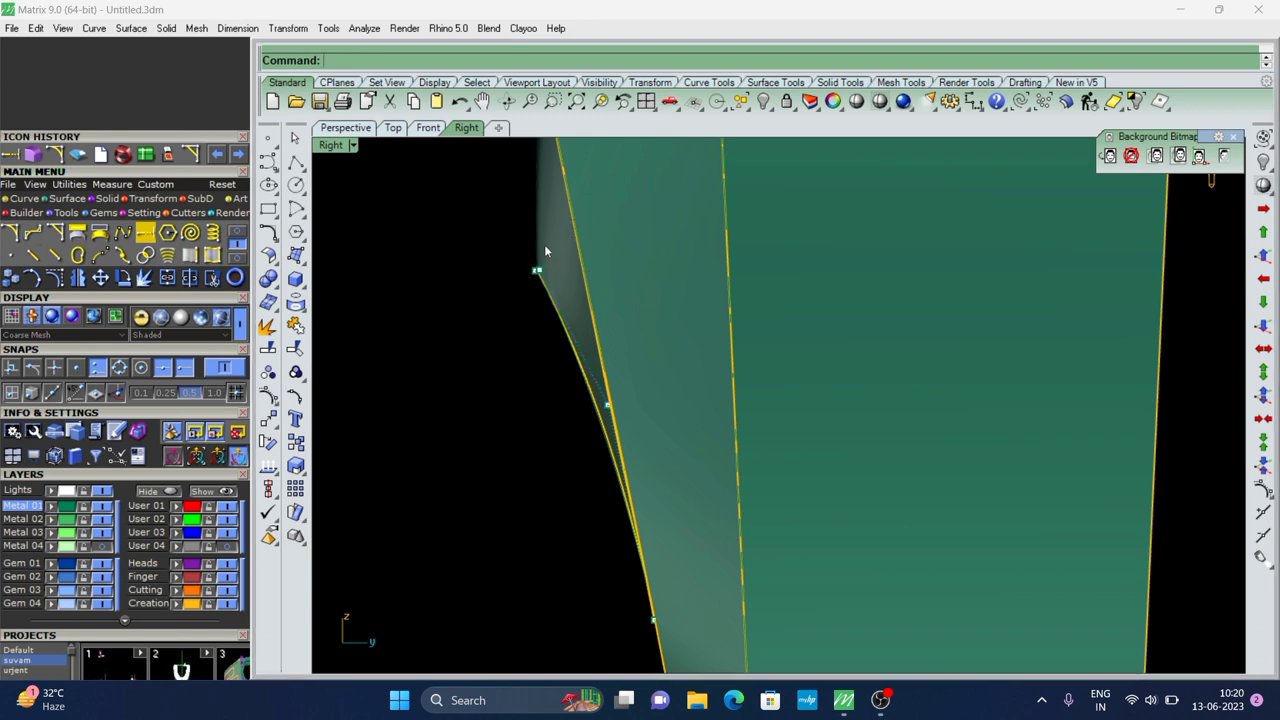
key(Escape)
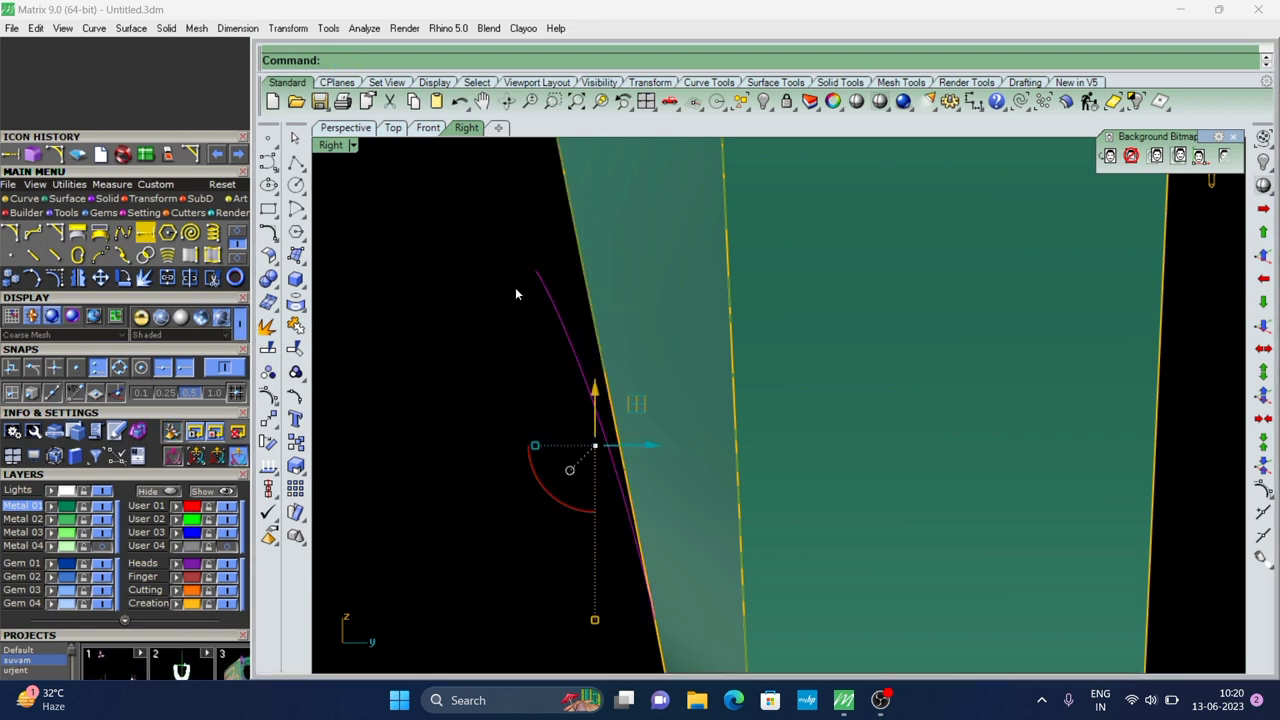
Rebuild the curve to 8 points, degree 3, and move its top point 0.160 toward the shank
text(rebuild)
key(Return)
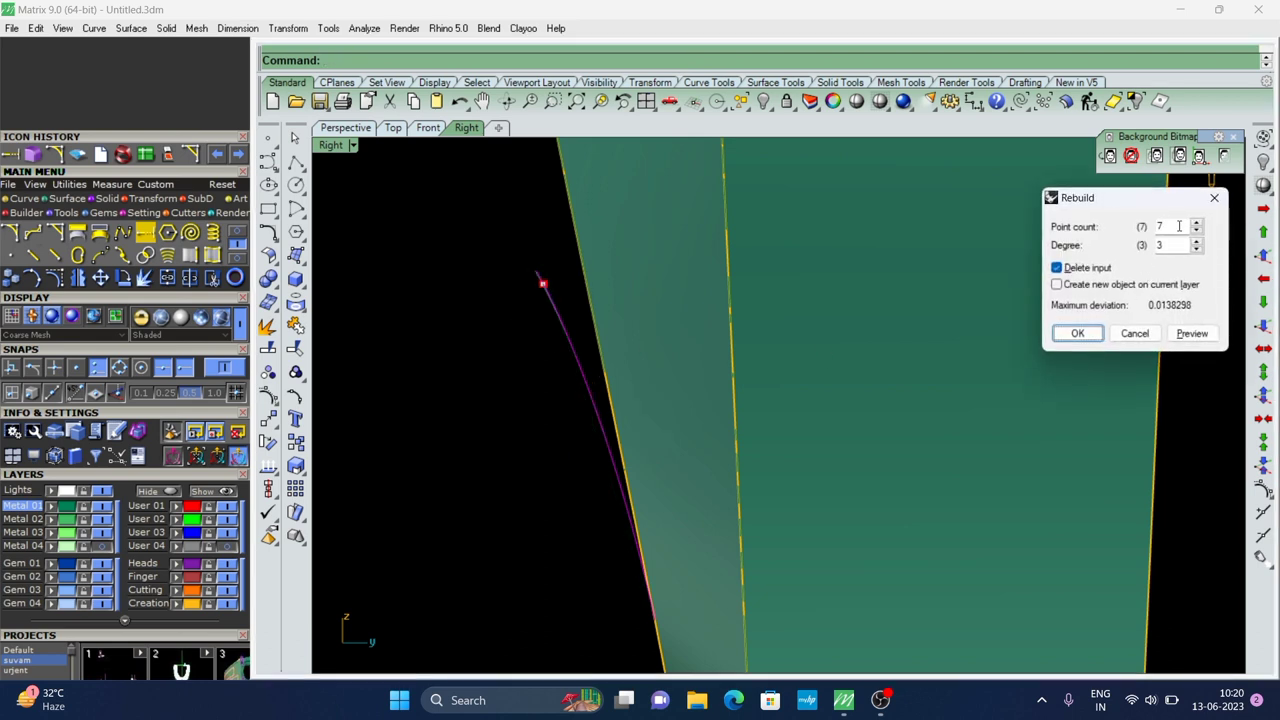
click(1070, 336)
click(277, 401)
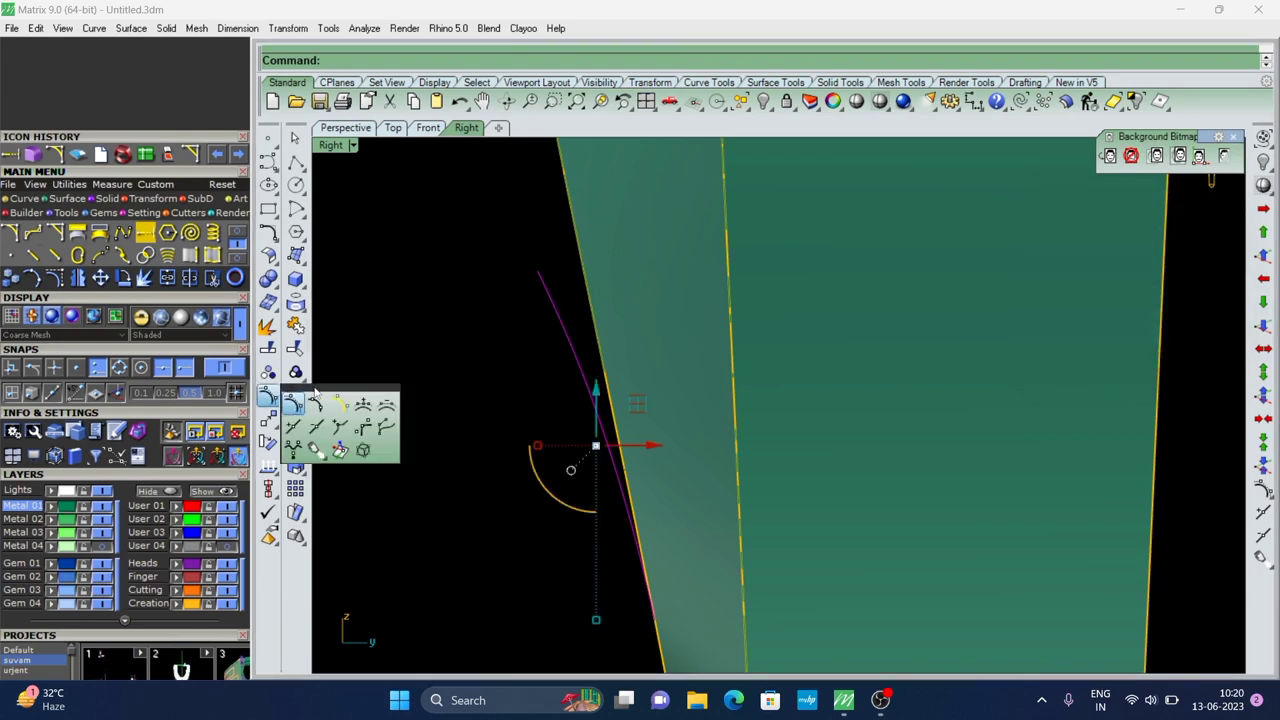
drag(466, 220, 546, 304)
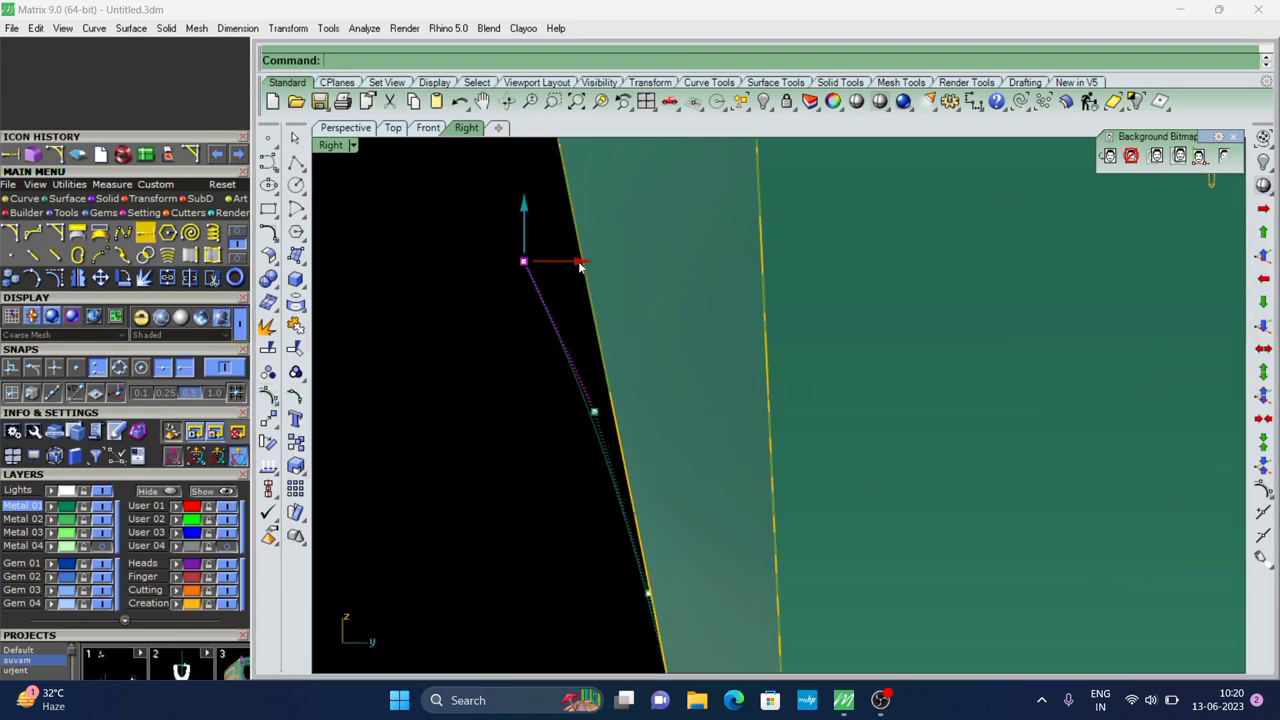
drag(579, 264, 593, 256)
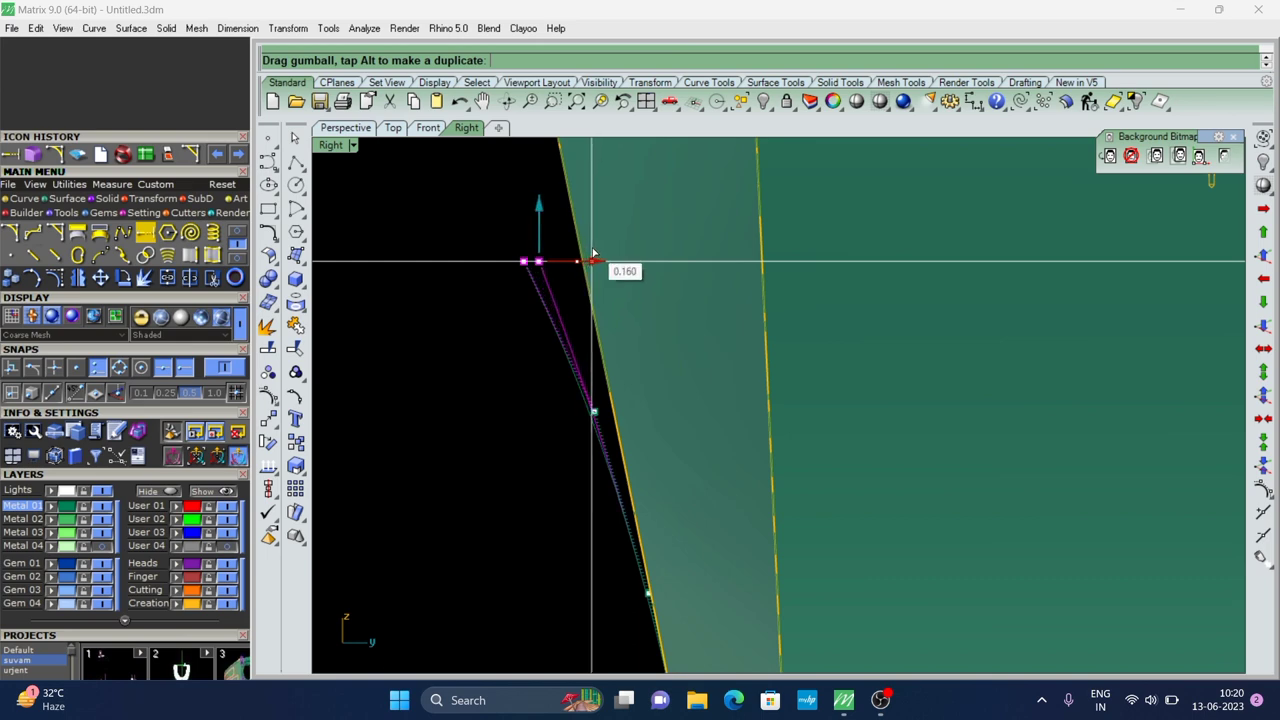
scroll(554, 421, down, 3)
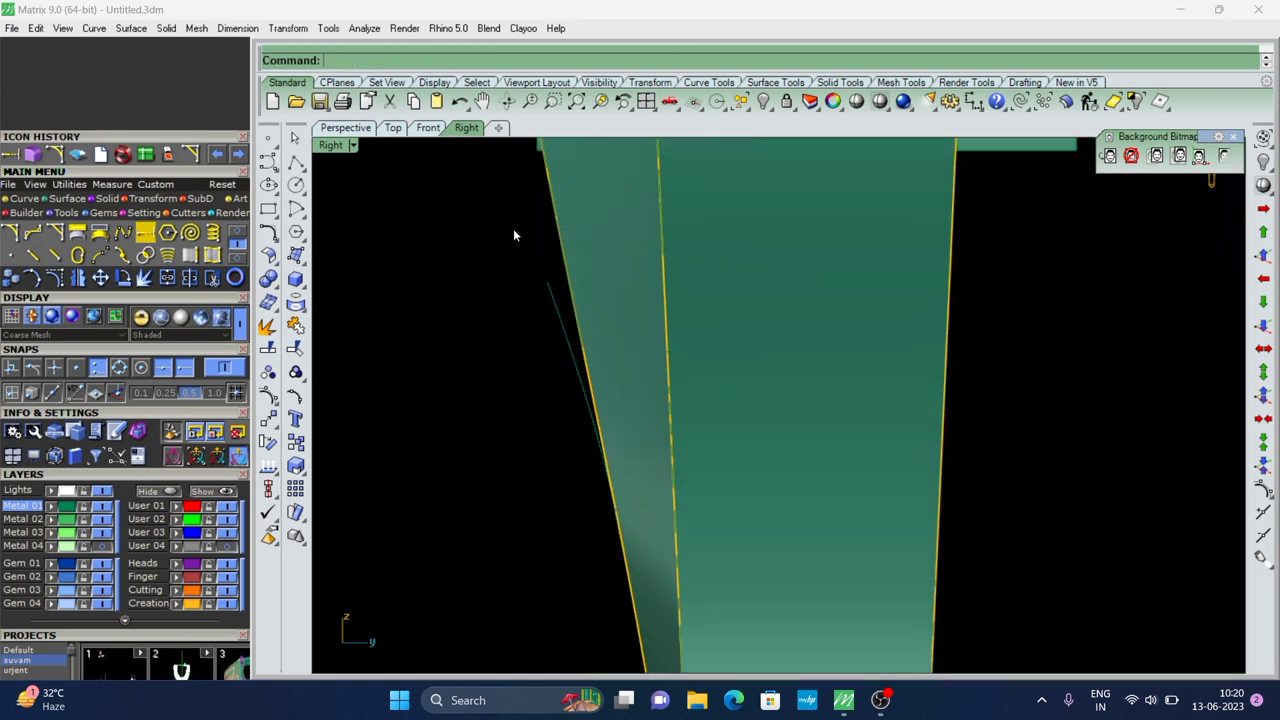
click(346, 128)
scroll(446, 280, down, 3)
Select the two curves inside the band and fill them with a Patch surface
scroll(664, 369, down, 3)
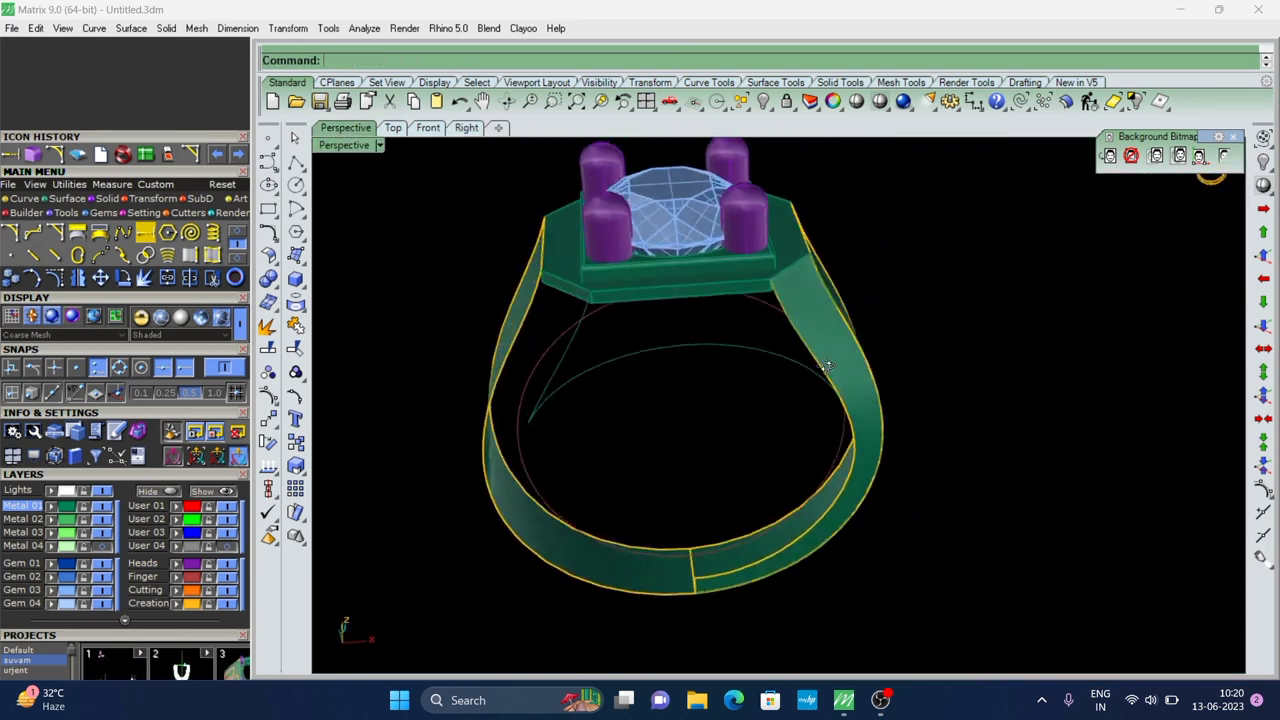
scroll(855, 240, down, 2)
mouse_move(855, 240)
right_down()
mouse_move(697, 214)
mouse_move(566, 329)
mouse_move(643, 334)
mouse_move(746, 412)
right_up()
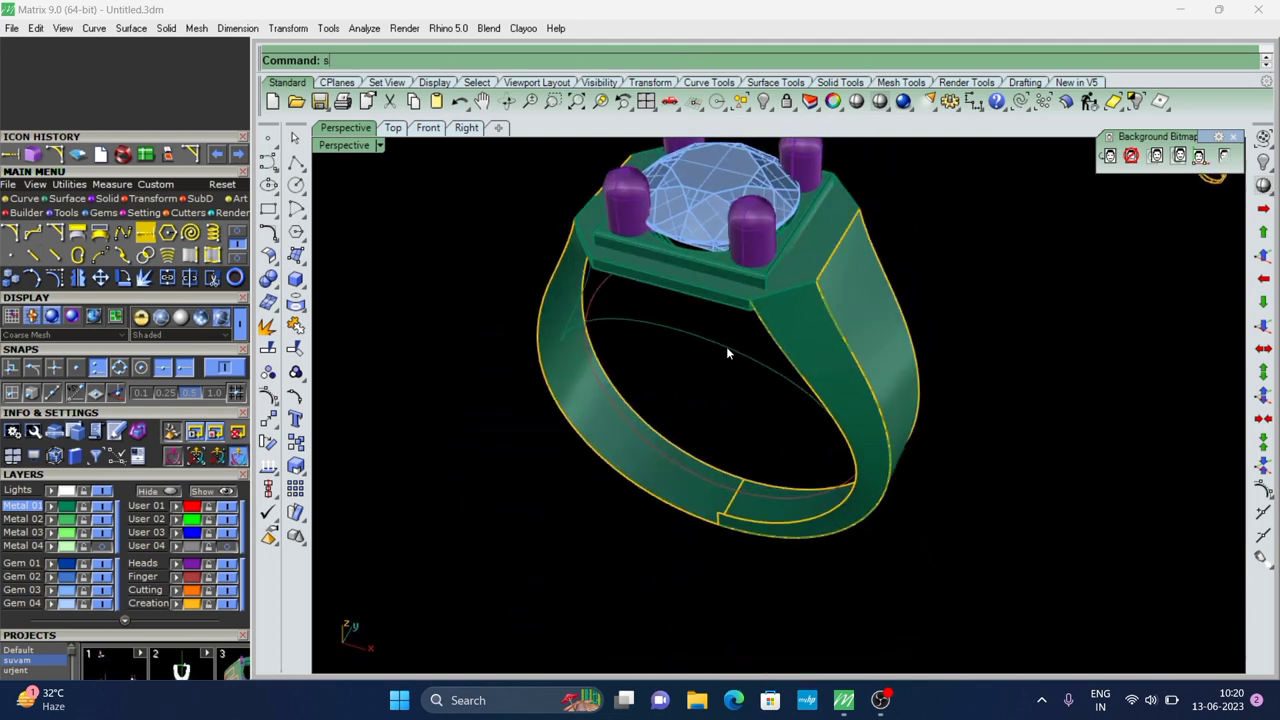
click(726, 346)
click(763, 358)
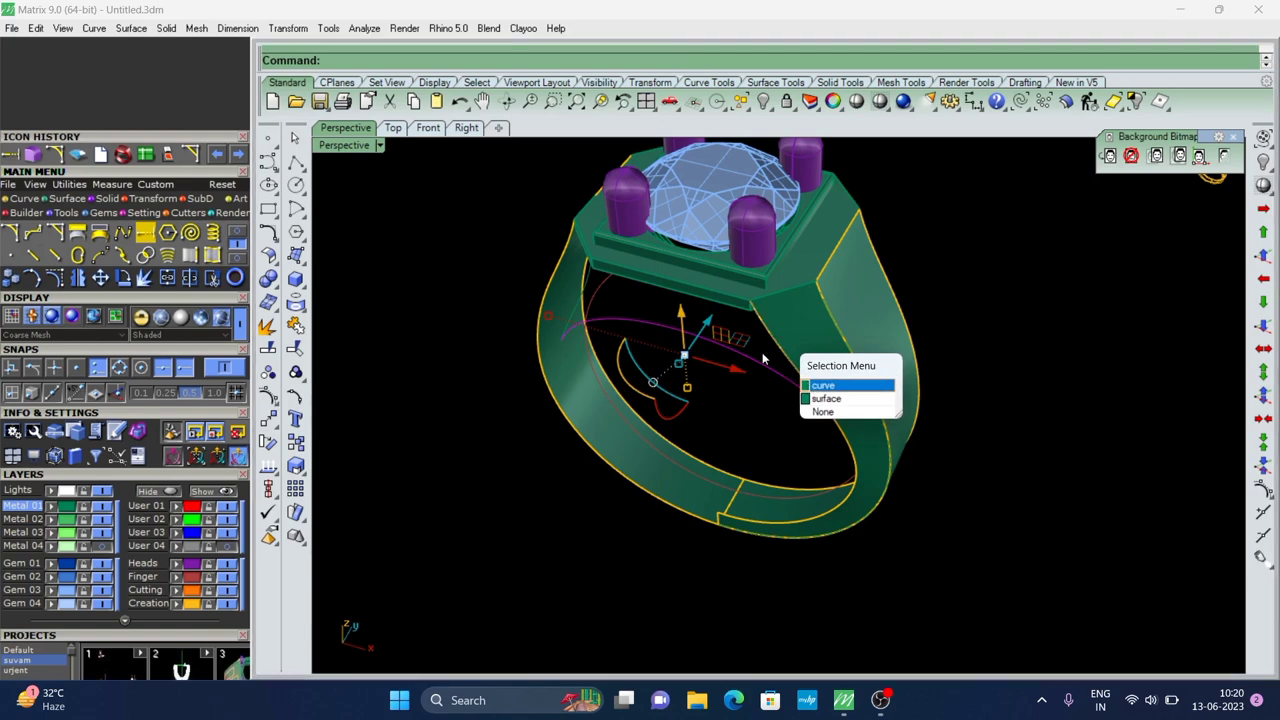
click(823, 385)
click(600, 295)
click(690, 337)
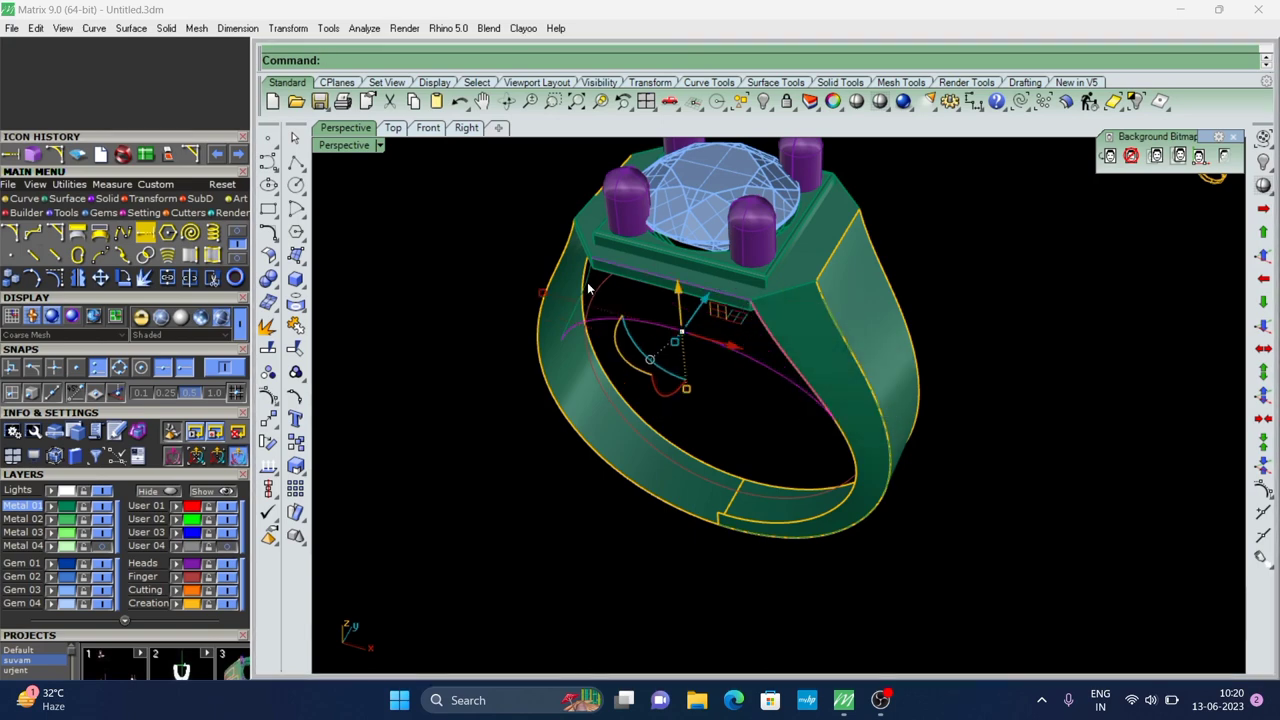
mouse_move(632, 337)
right_down()
mouse_move(534, 277)
mouse_move(655, 316)
right_up()
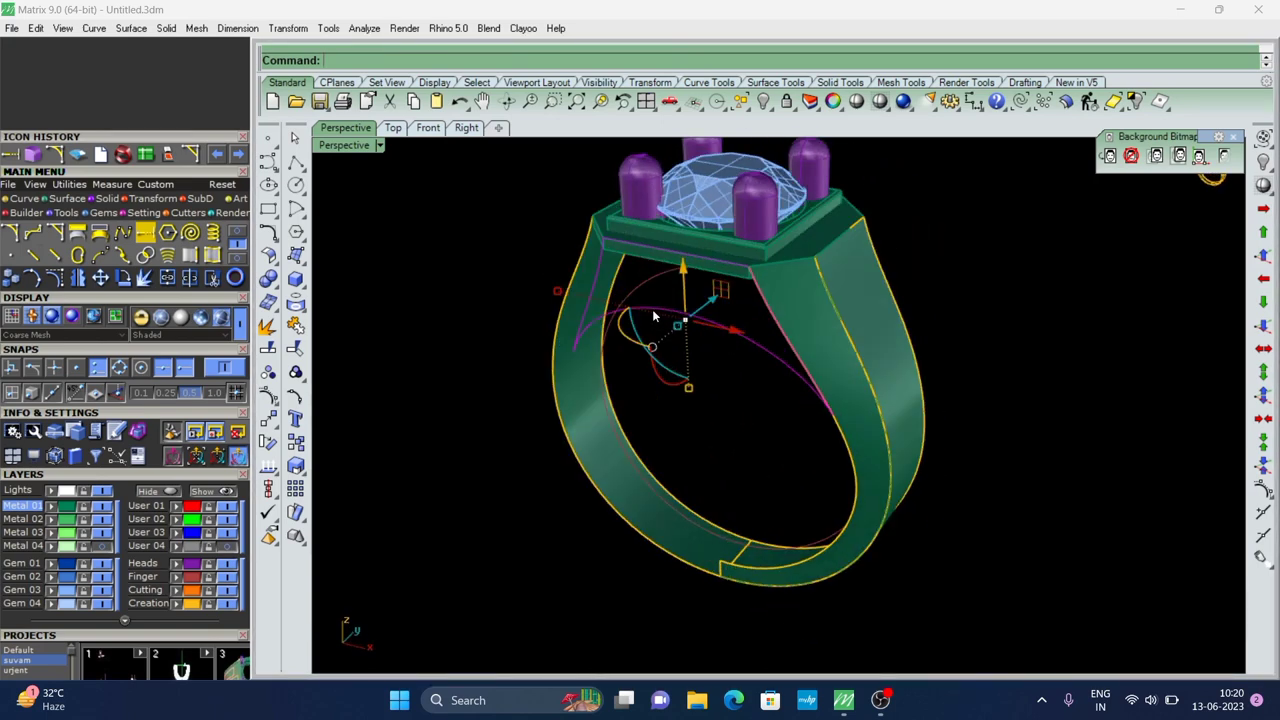
right_click(641, 316)
click(704, 484)
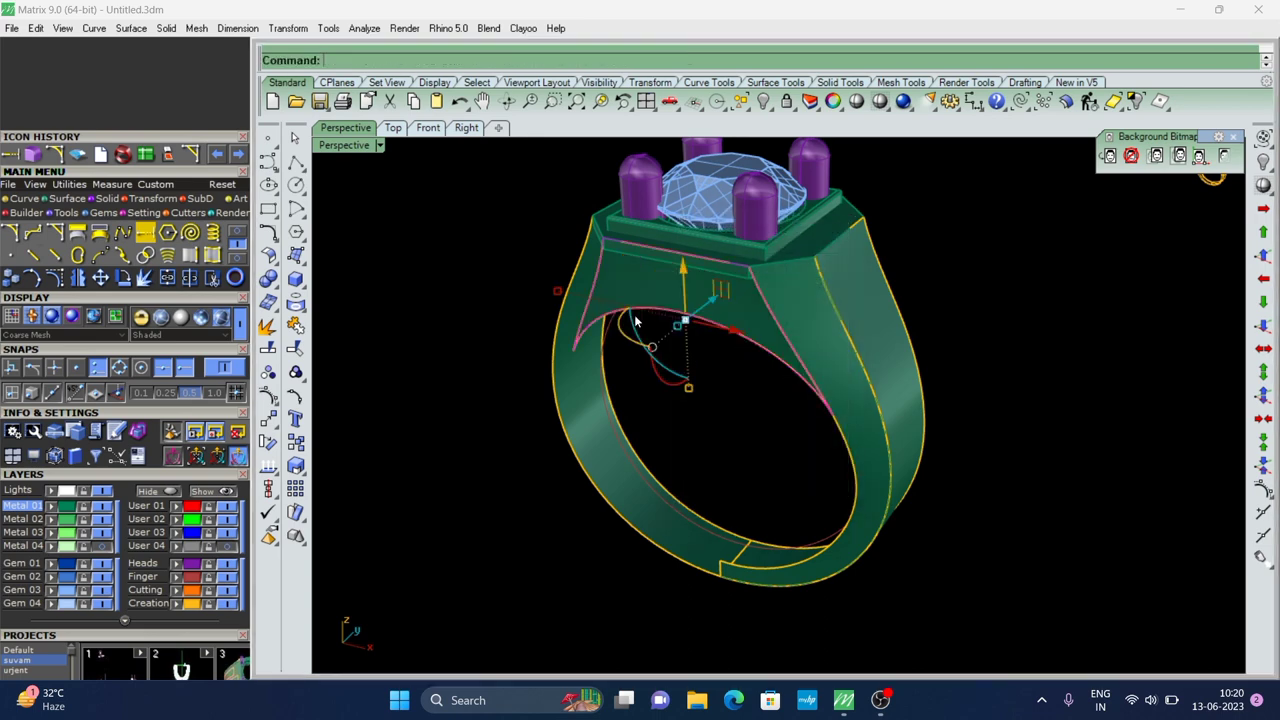
Select the ring's band surfaces and start OffsetSrf at 0.6 distance as a solid
mouse_move(755, 409)
right_down()
mouse_move(586, 297)
mouse_move(591, 346)
mouse_move(563, 340)
mouse_move(957, 391)
mouse_move(816, 328)
right_up()
scroll(816, 328, up, 3)
click(816, 328)
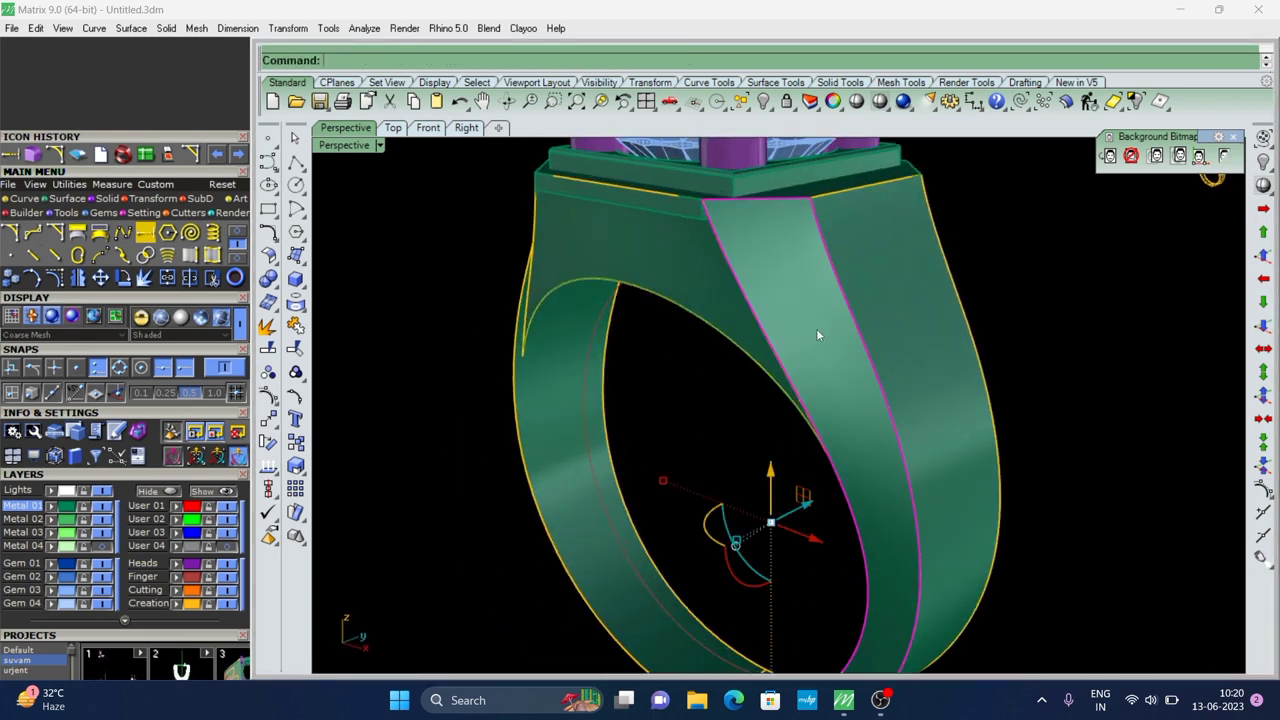
mouse_move(420, 251)
right_down()
mouse_move(551, 331)
mouse_move(580, 611)
mouse_move(555, 208)
mouse_move(543, 266)
right_up()
click(543, 266)
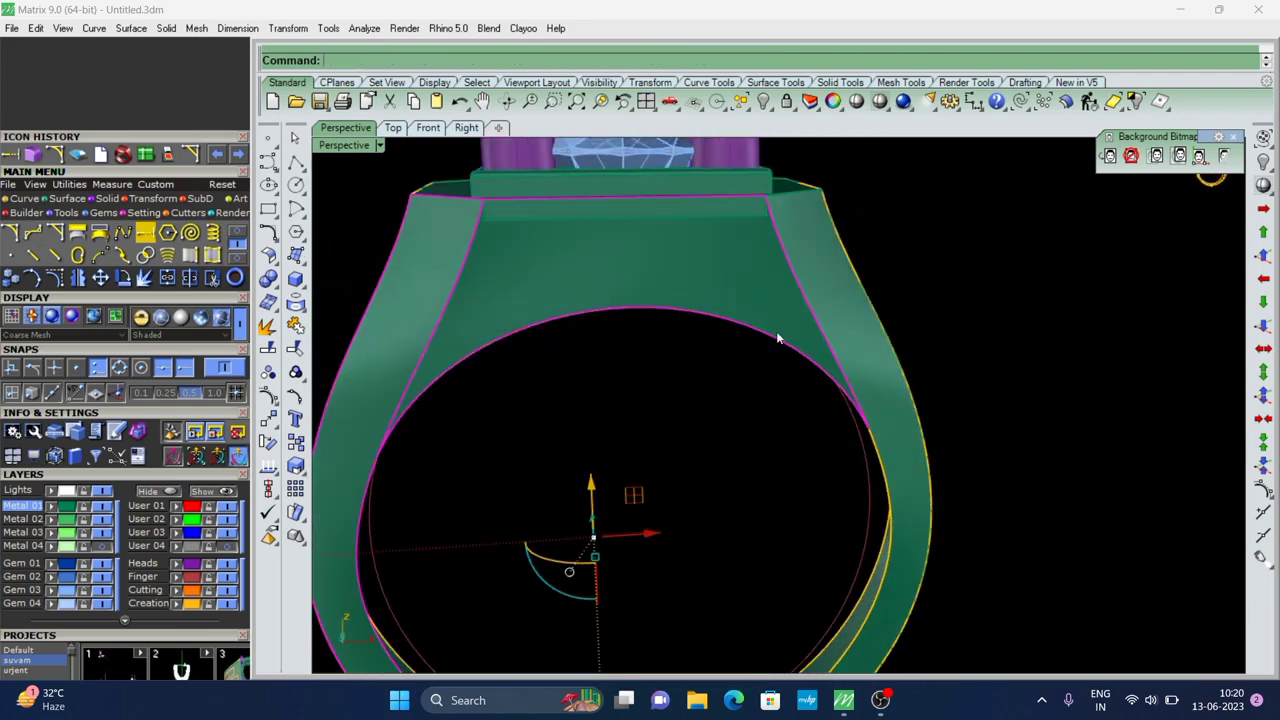
scroll(823, 290, down, 3)
mouse_move(823, 290)
right_down()
mouse_move(480, 194)
mouse_move(565, 300)
mouse_move(577, 352)
right_up()
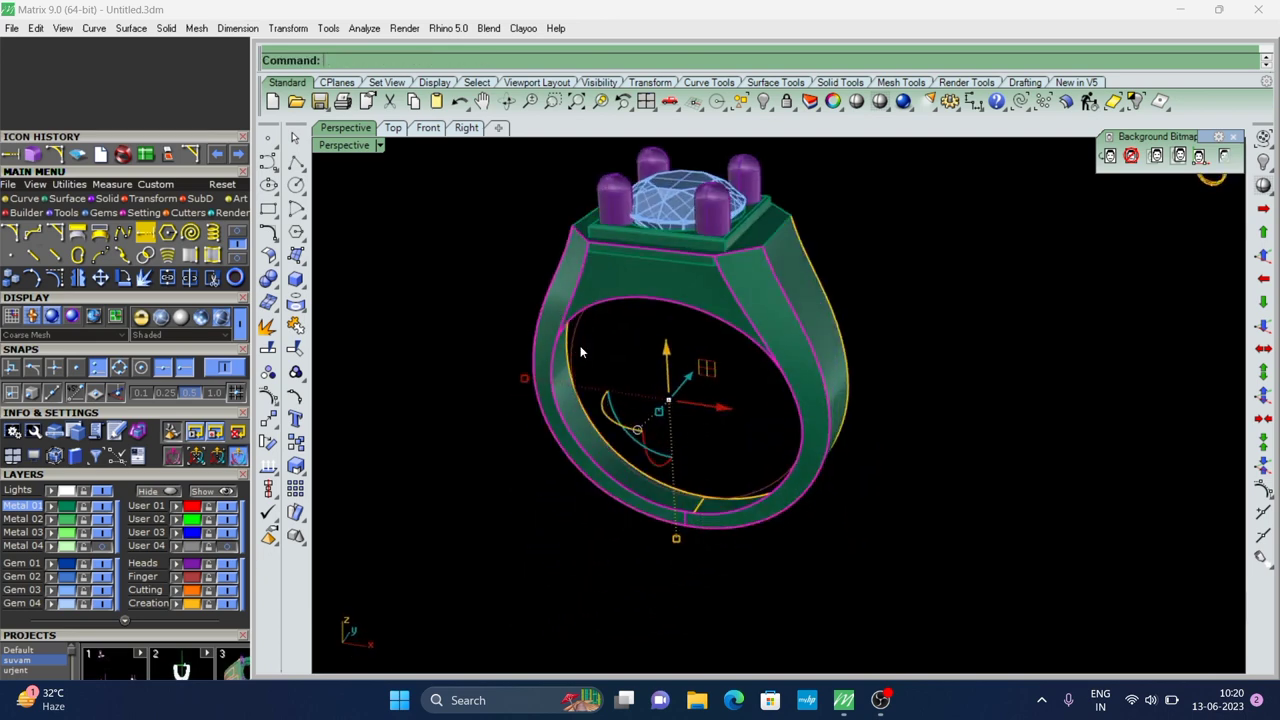
right_click(605, 341)
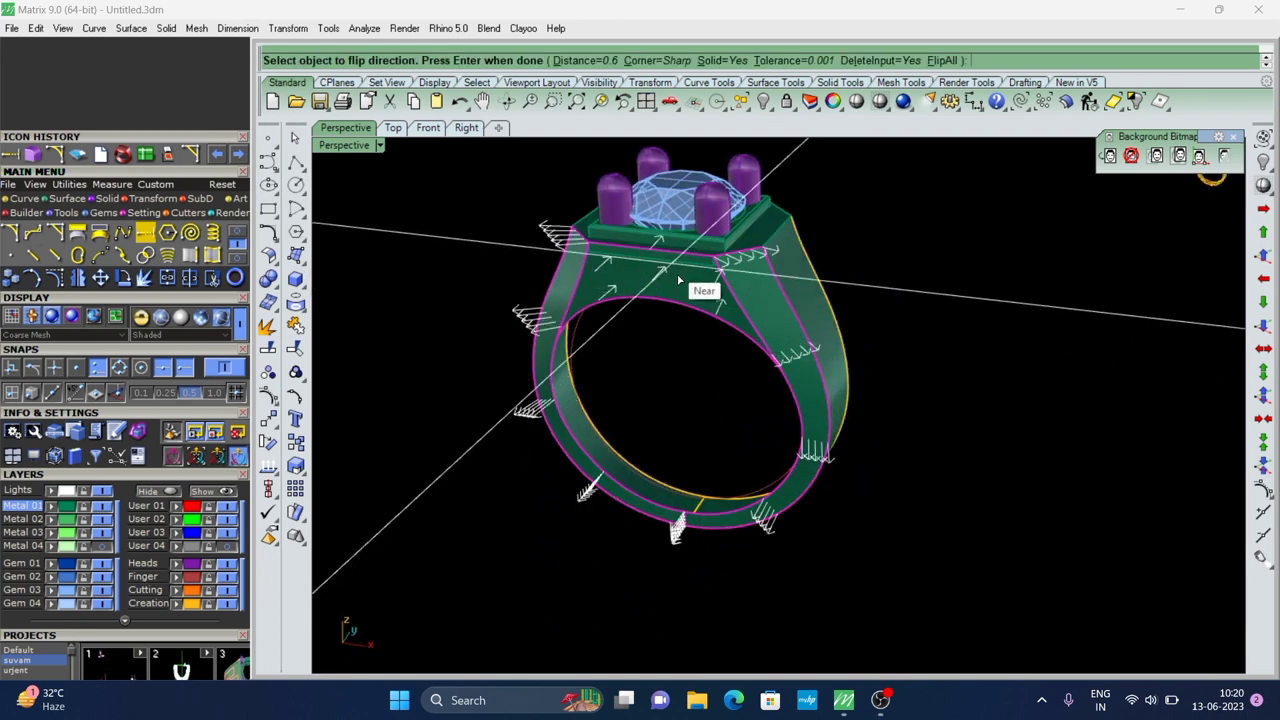
Finish the first 0.6 solid offset of the swept band and inspect the ring from several angles
right_drag(681, 278, 659, 362)
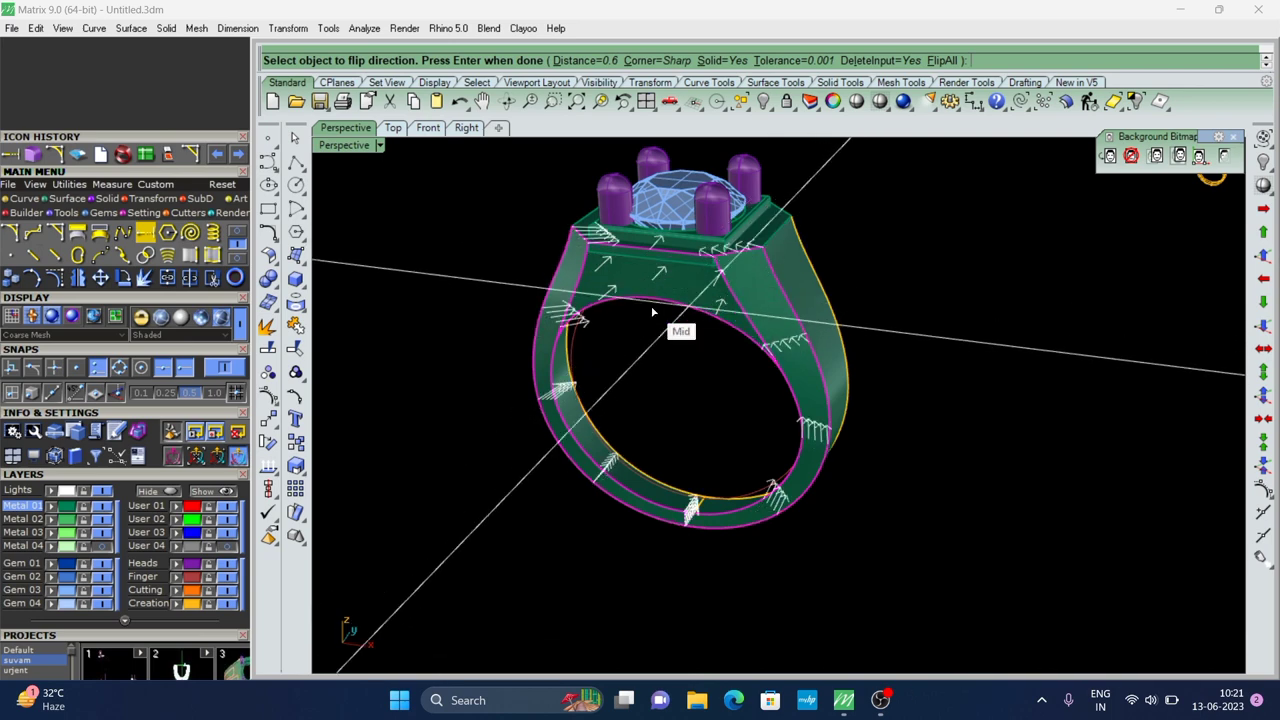
scroll(659, 362, up, 3)
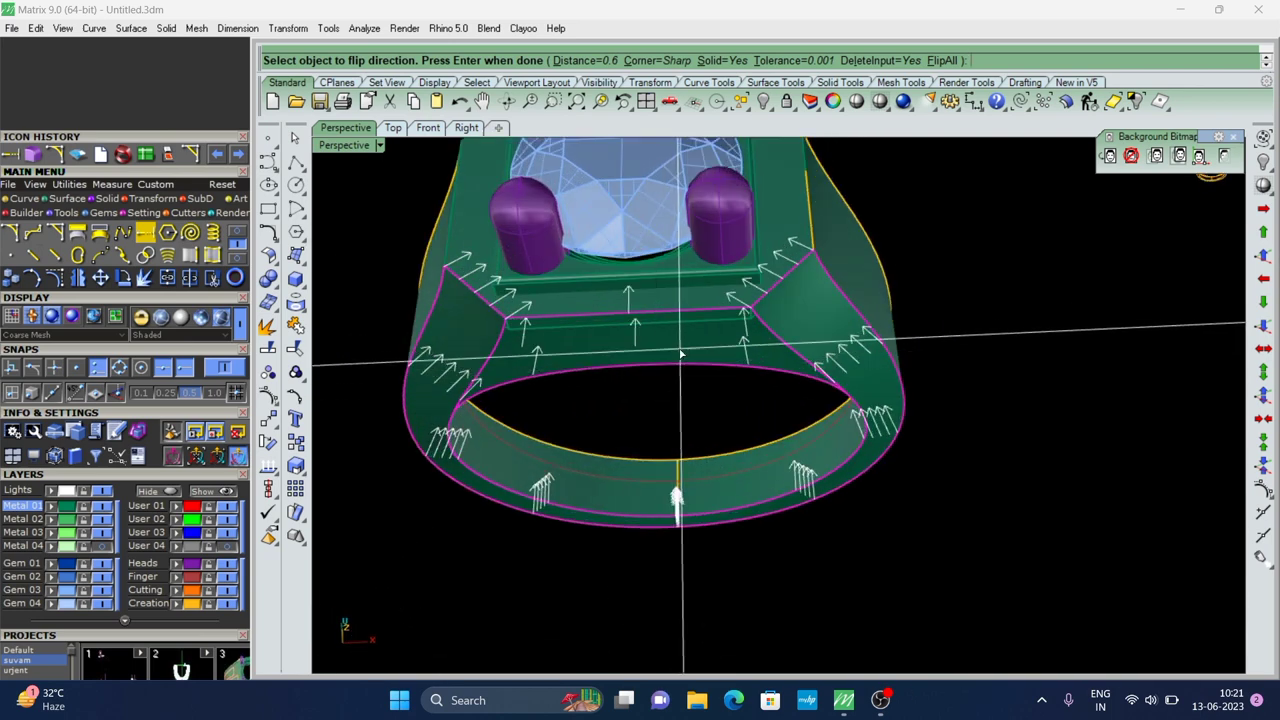
key(Return)
mouse_move(755, 416)
right_down()
mouse_move(803, 374)
mouse_move(723, 351)
mouse_move(743, 457)
mouse_move(762, 350)
right_up()
shift+click(701, 287)
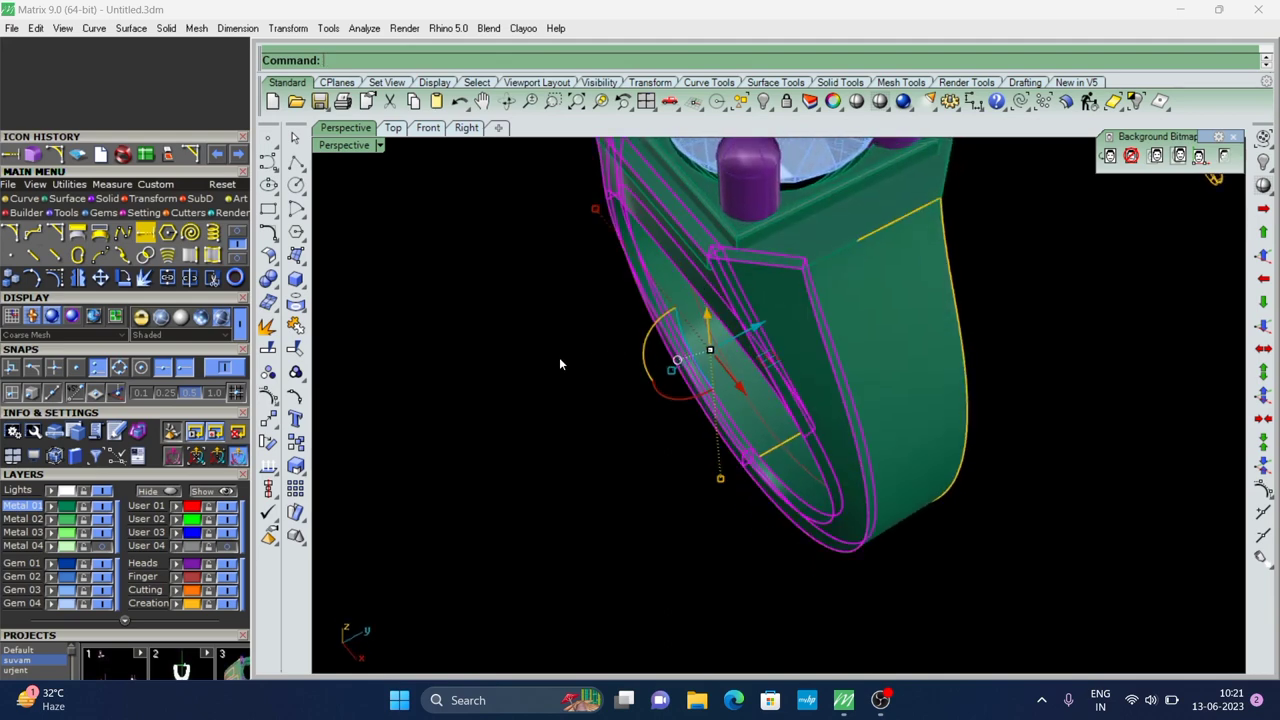
right_drag(559, 357, 738, 323)
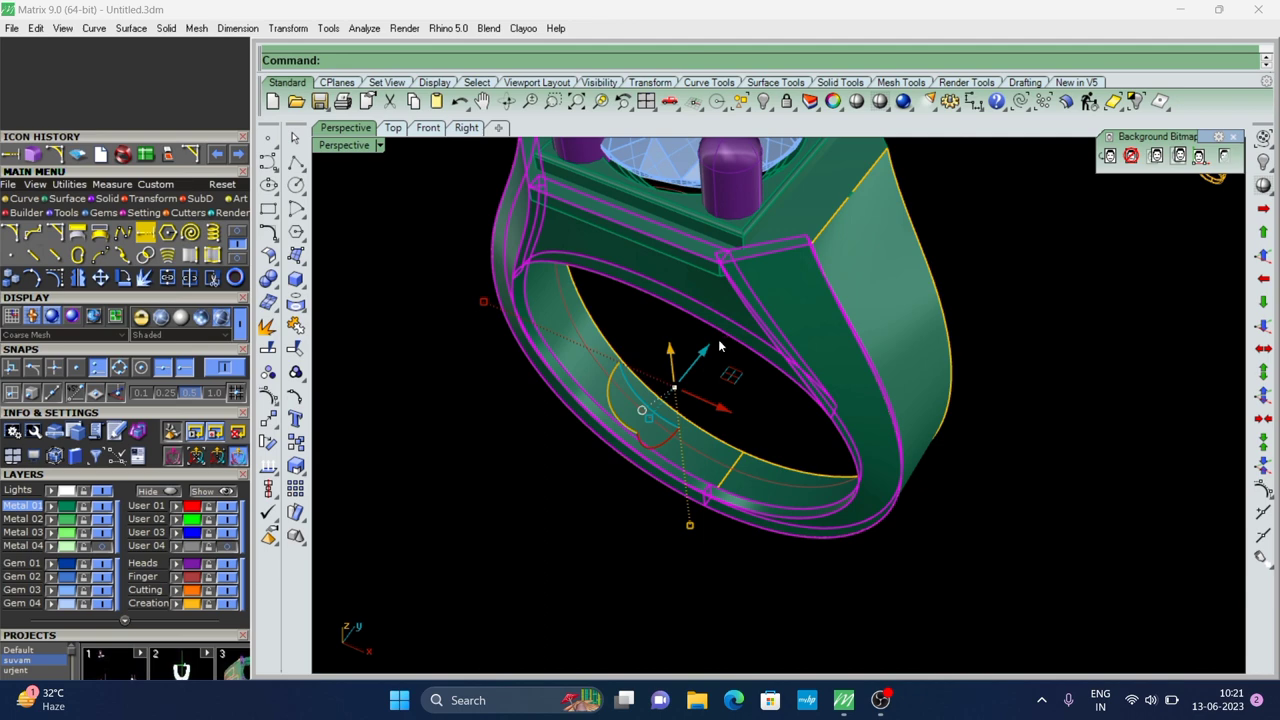
key(Escape)
right_drag(504, 343, 614, 394)
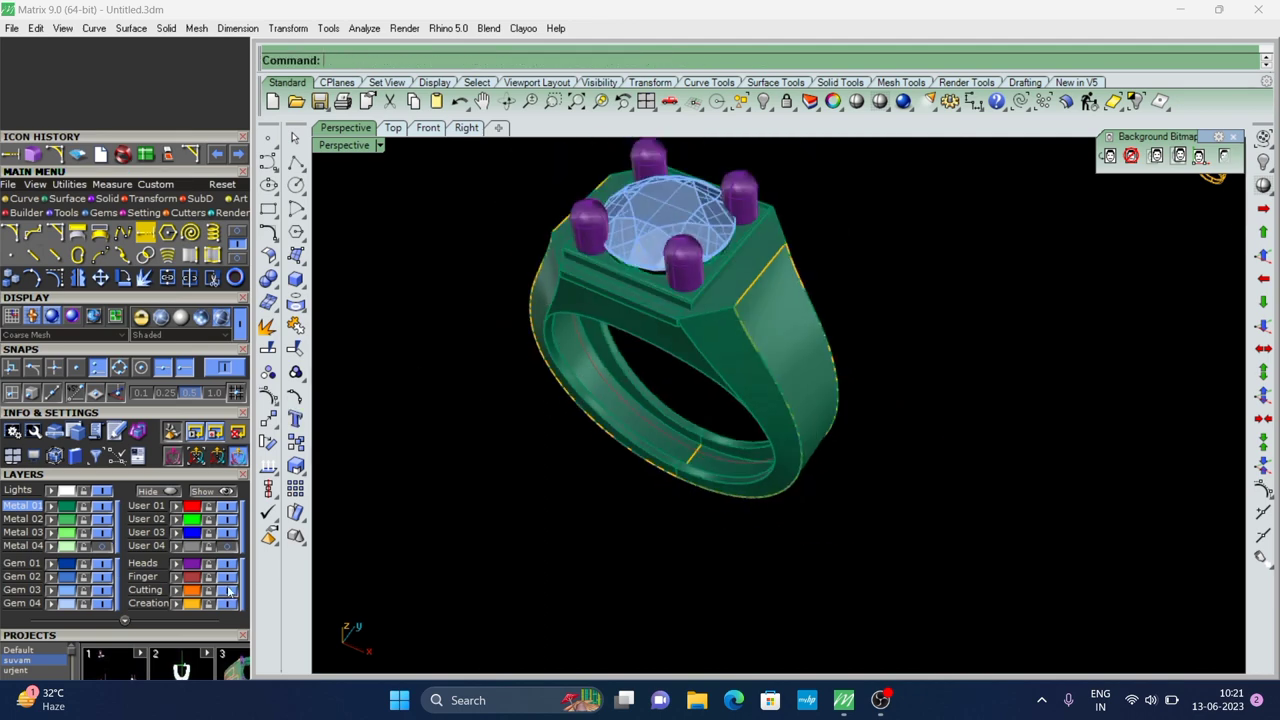
scroll(707, 453, up, 3)
mouse_move(707, 453)
right_down()
mouse_move(889, 403)
mouse_move(796, 418)
right_up()
Offset the remaining shank surface into a 0.6-thick solid
text(d)
key(Escape)
click(785, 406)
scroll(676, 348, down, 3)
key(Return)
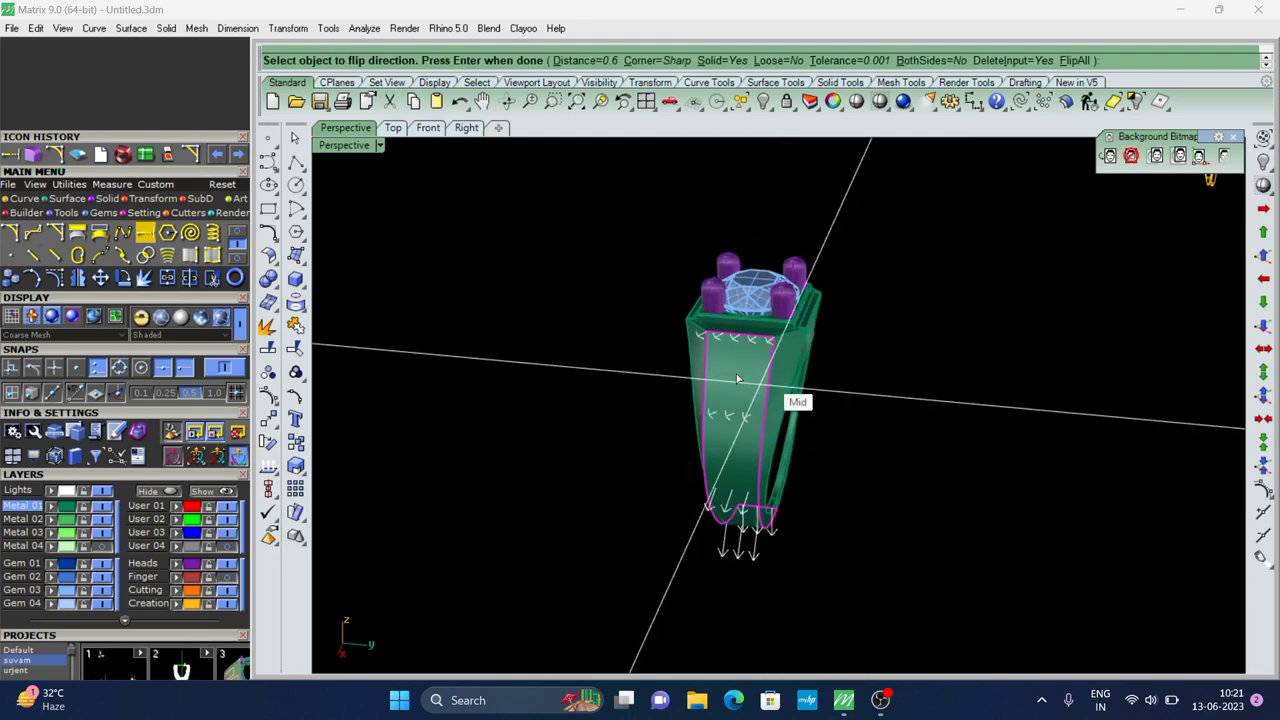
right_drag(736, 378, 728, 375)
key(Return)
scroll(730, 345, up, 3)
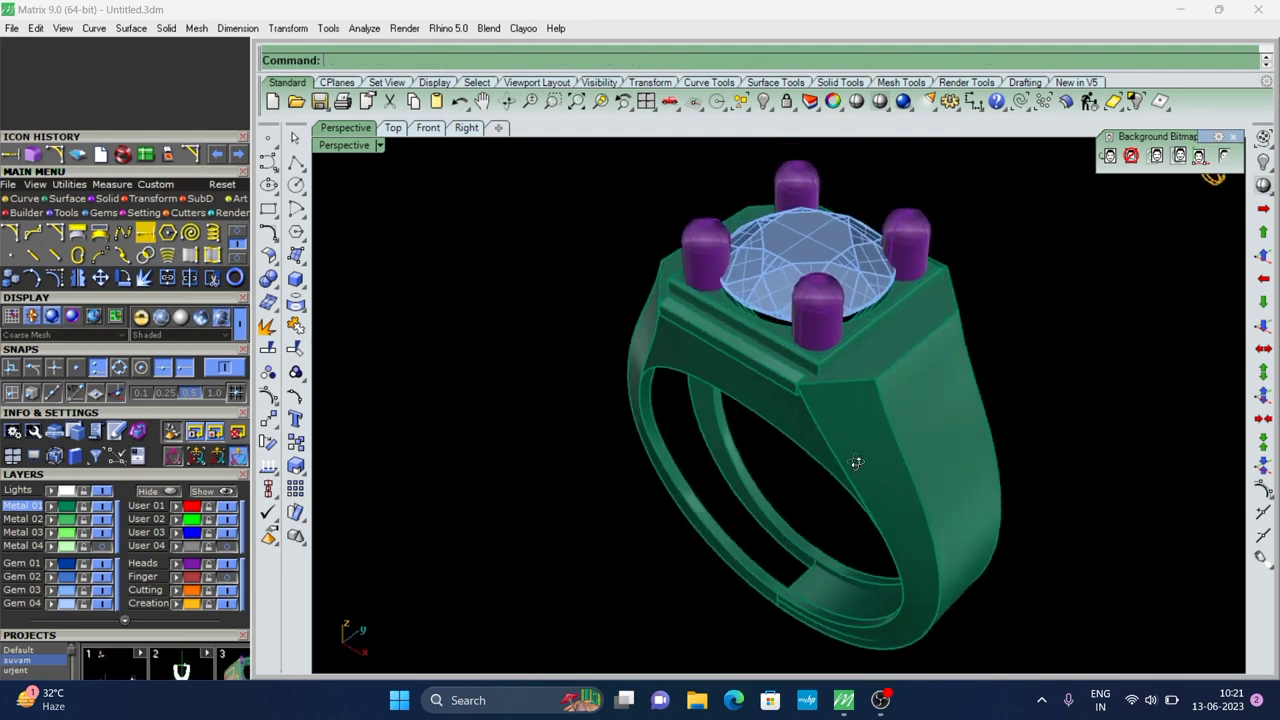
Orbit to a near-front view and switch the display to Working Shade
right_drag(856, 462, 922, 429)
click(922, 429)
click(523, 300)
right_drag(523, 300, 366, 263)
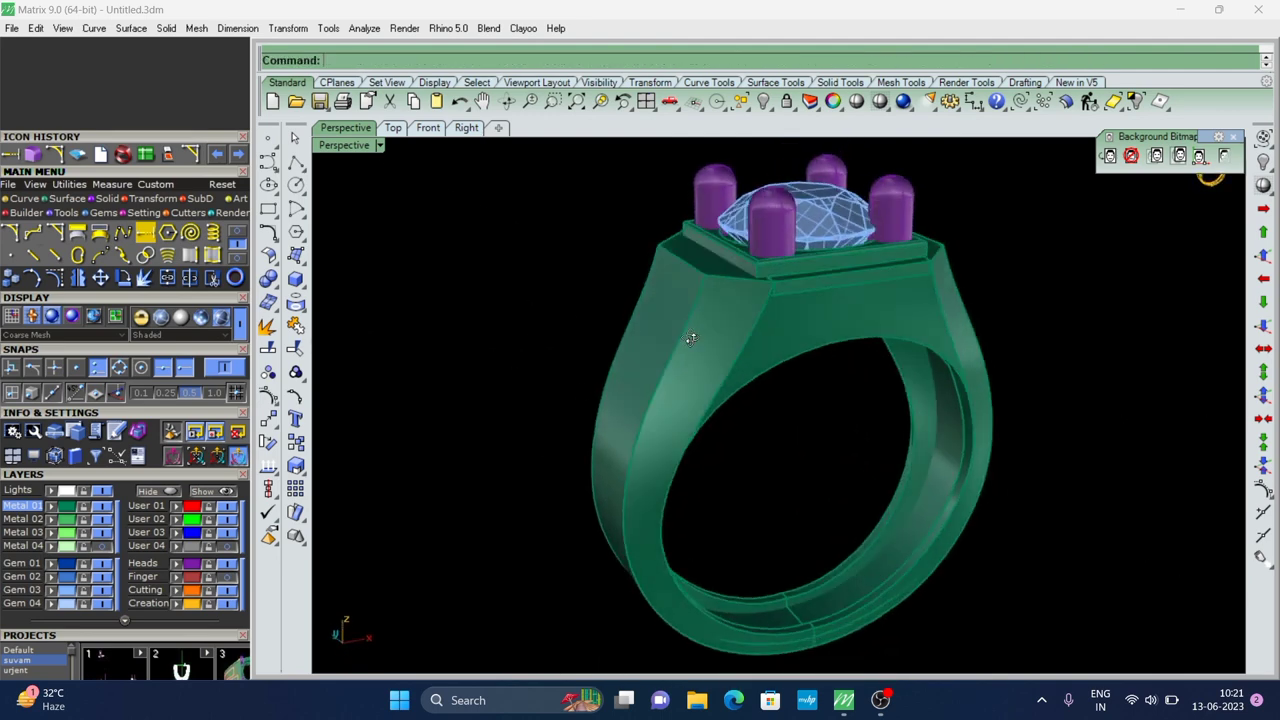
click(188, 318)
Move the gem head and prongs down into place on the ring with the gumball
right_drag(520, 300, 612, 284)
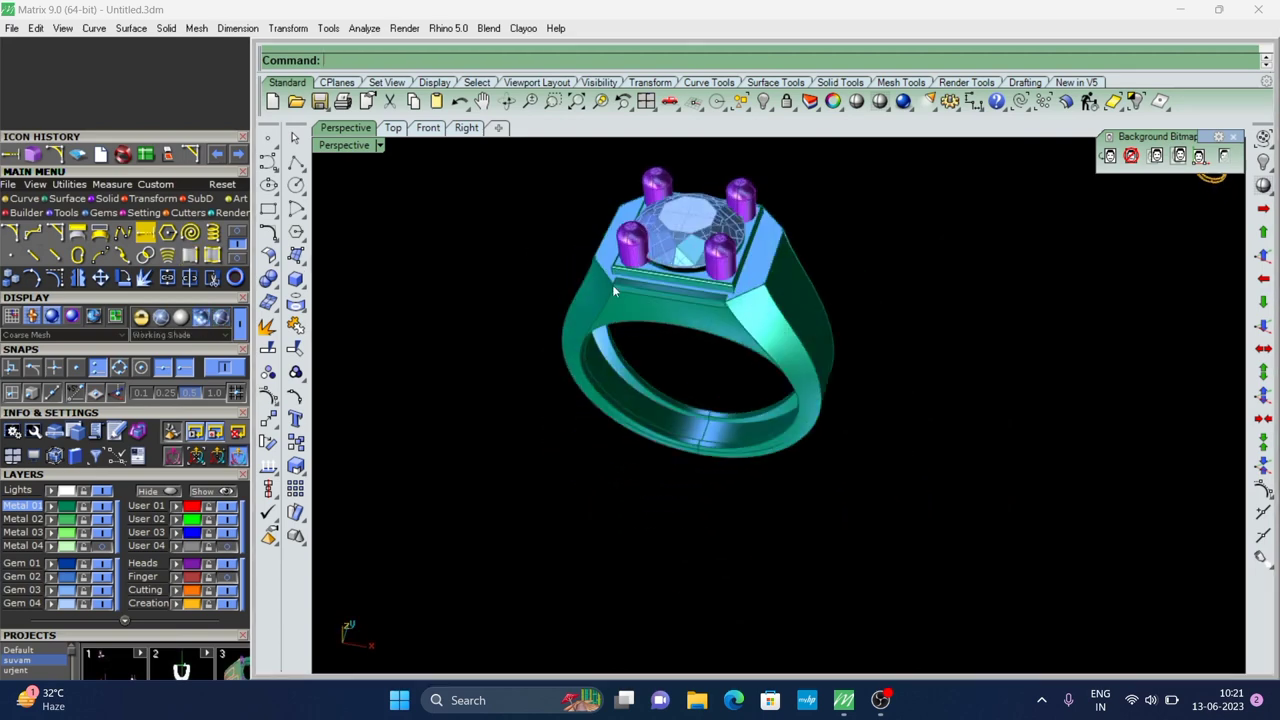
scroll(700, 240, up, 3)
click(733, 224)
scroll(766, 346, down, 3)
right_drag(766, 346, 759, 245)
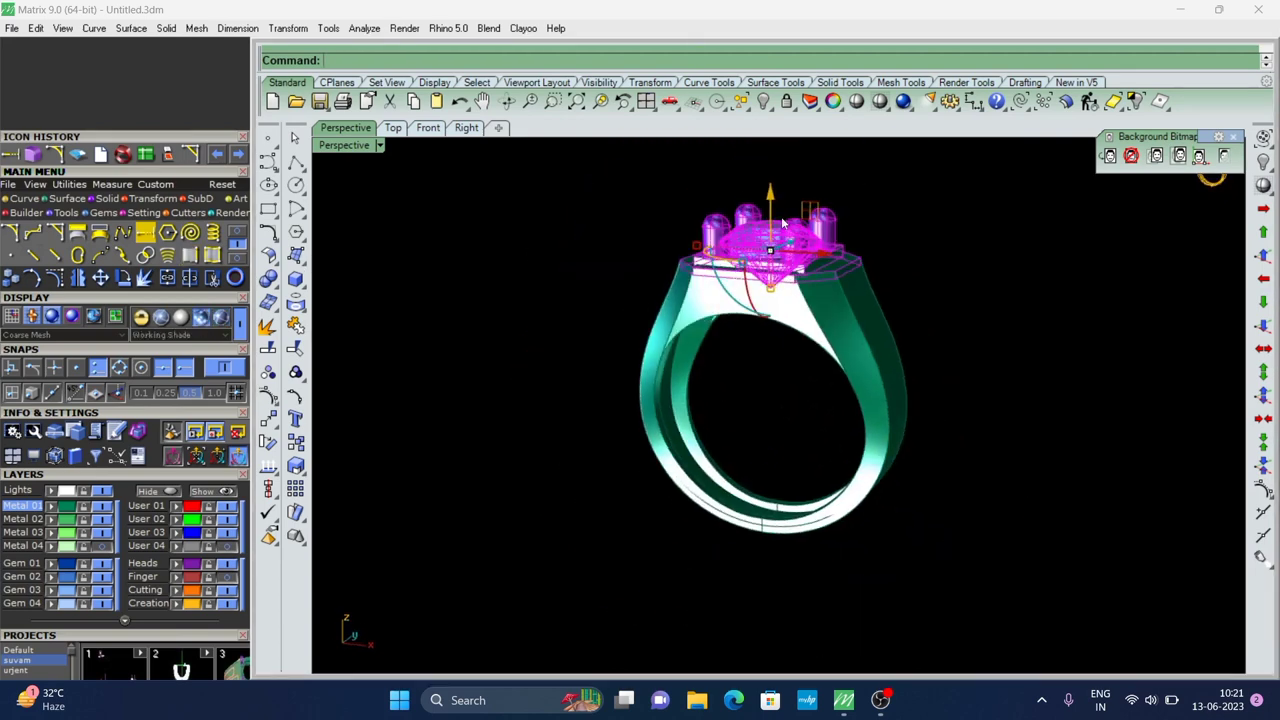
scroll(759, 245, up, 4)
drag(757, 237, 757, 262)
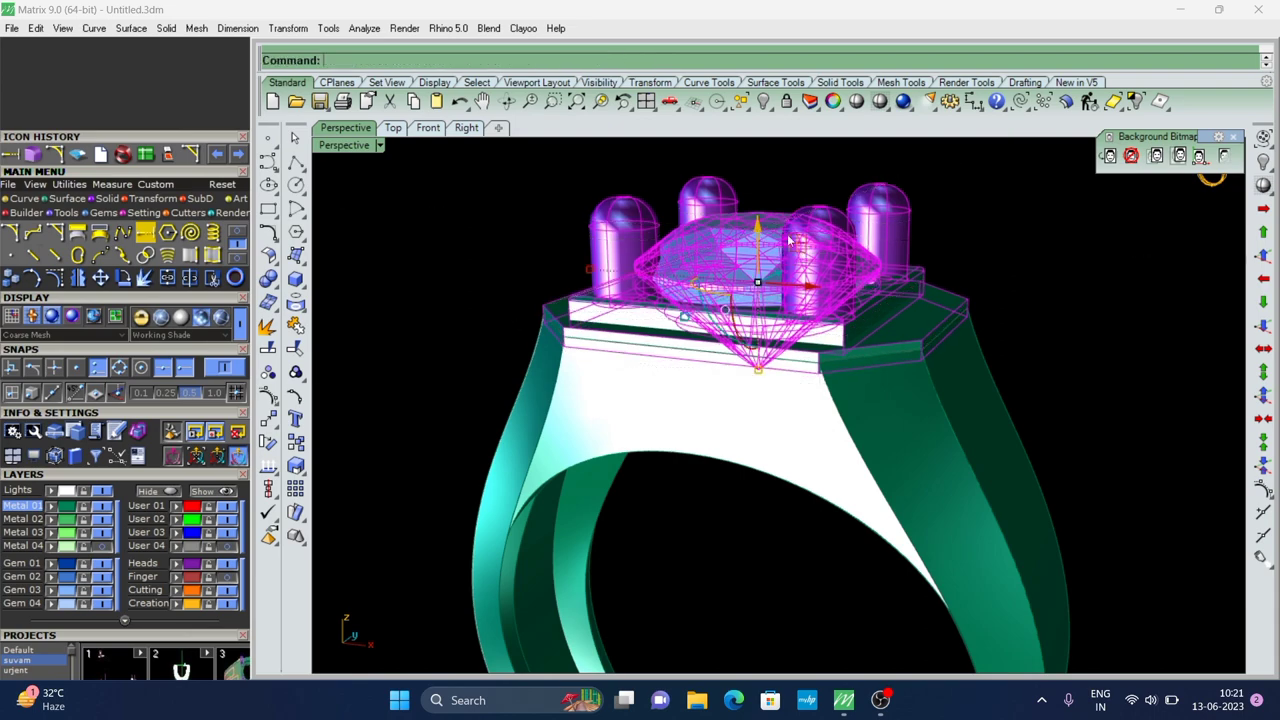
key(Escape)
mouse_move(757, 262)
right_down()
mouse_move(833, 294)
mouse_move(830, 367)
mouse_move(753, 363)
right_up()
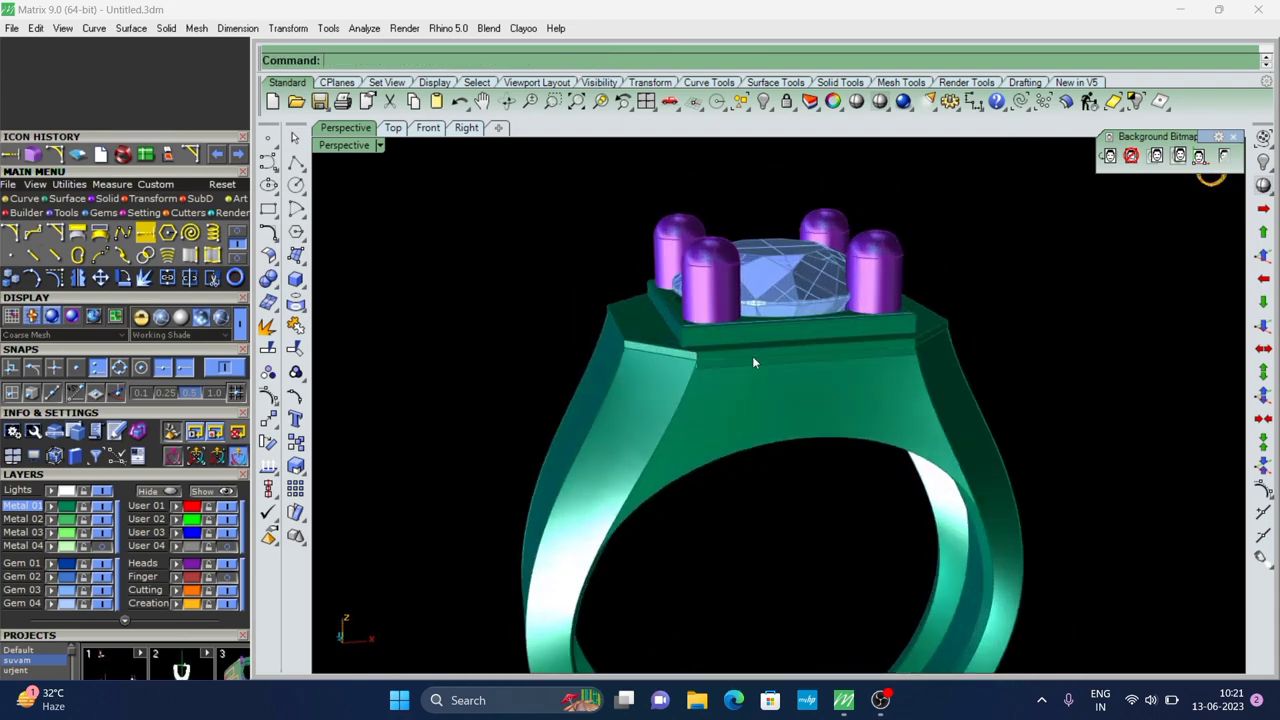
Fillet the top shoulder and head edges with a 0.15 radius
click(32, 155)
scroll(669, 315, up, 3)
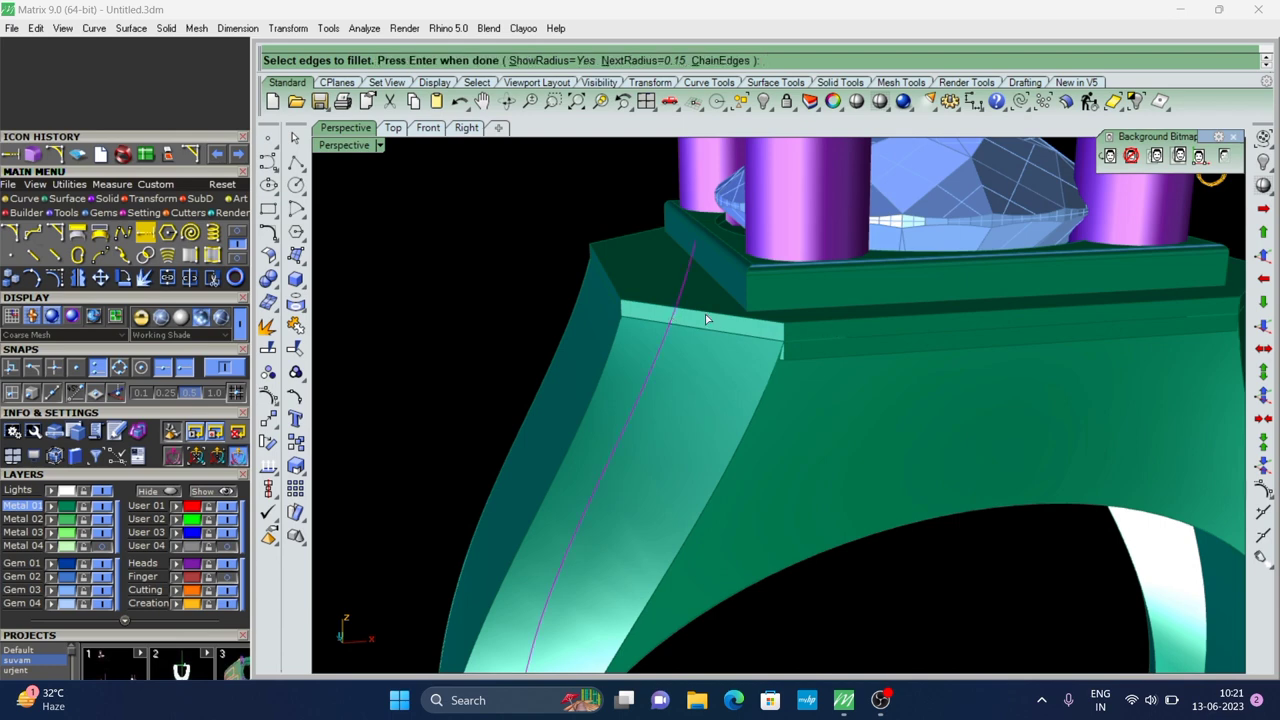
click(698, 314)
scroll(614, 290, down, 3)
right_drag(614, 290, 894, 366)
scroll(790, 346, up, 3)
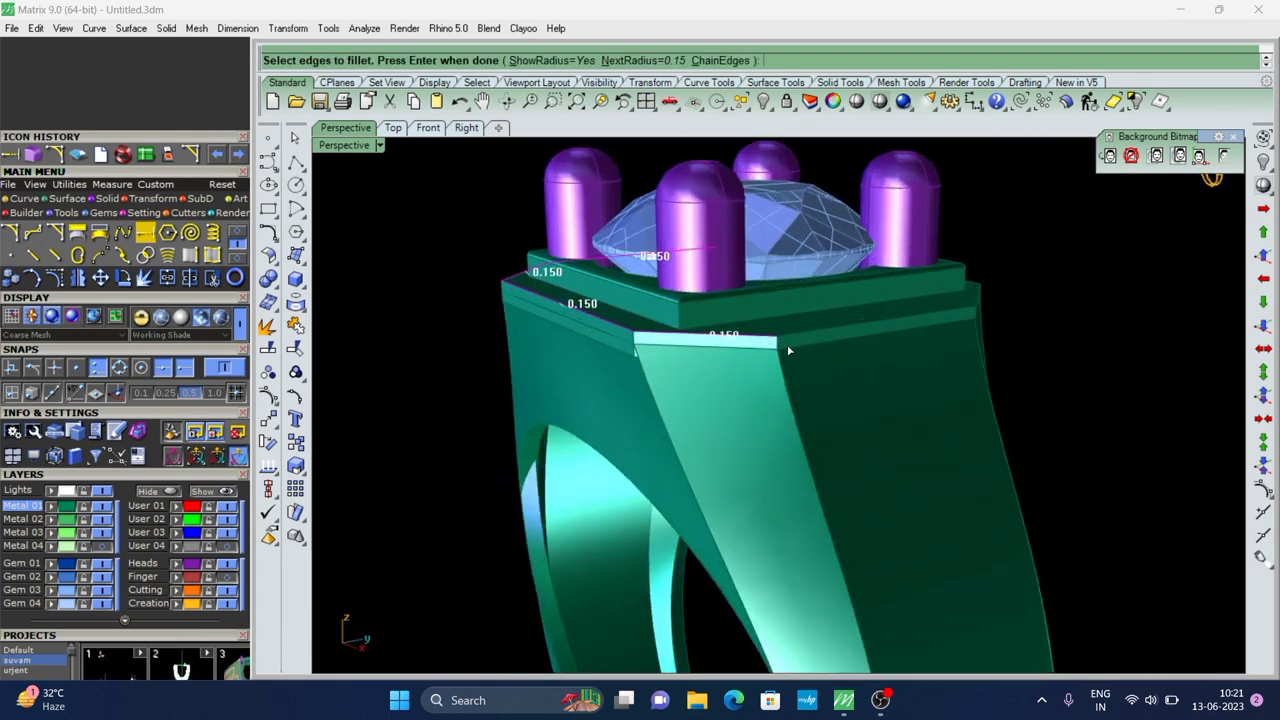
scroll(800, 340, down, 3)
right_drag(677, 366, 778, 360)
scroll(778, 360, up, 3)
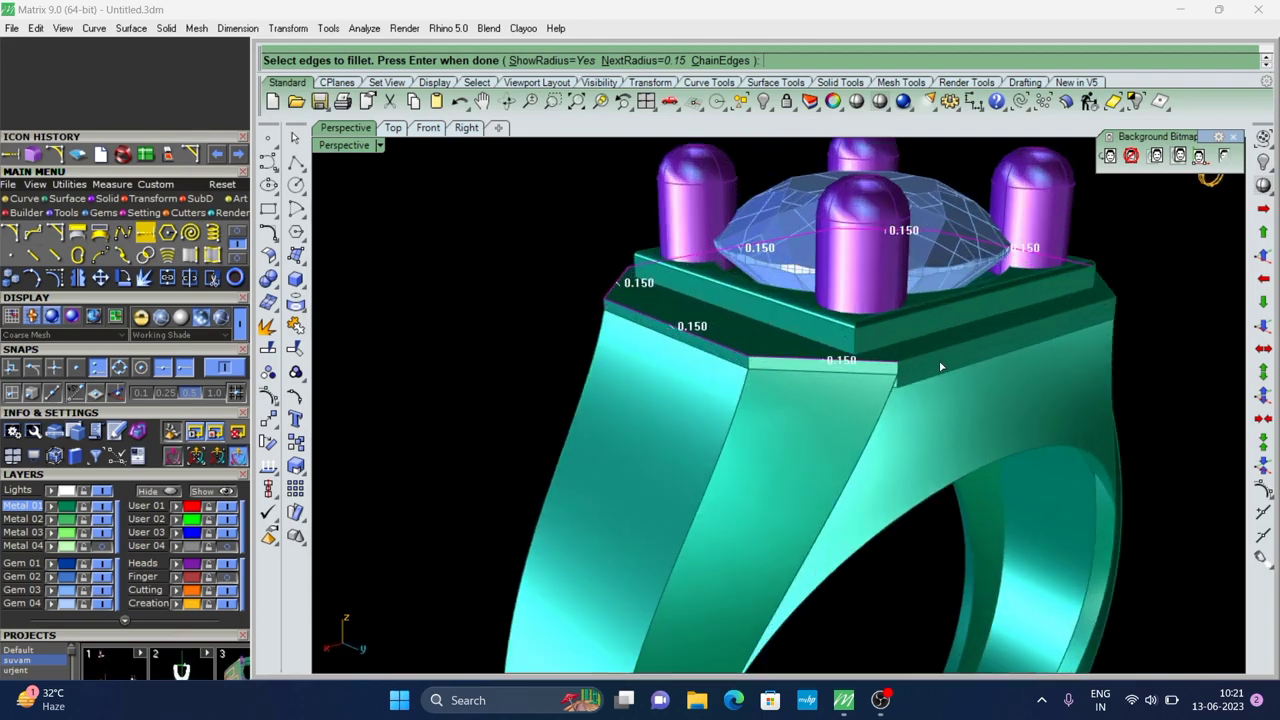
mouse_move(955, 377)
right_down()
mouse_move(785, 406)
mouse_move(843, 293)
mouse_move(878, 344)
mouse_move(820, 494)
mouse_move(774, 431)
right_up()
key(Return)
Zoom in and out to inspect the new 0.15 fillets
scroll(808, 412, up, 3)
scroll(760, 423, down, 3)
scroll(780, 400, up, 3)
scroll(780, 400, down, 4)
scroll(843, 293, up, 5)
scroll(878, 344, down, 3)
scroll(835, 324, up, 2)
Orbit the view, briefly select the whole ring with gem and prongs, then deselect it
right_drag(835, 324, 849, 374)
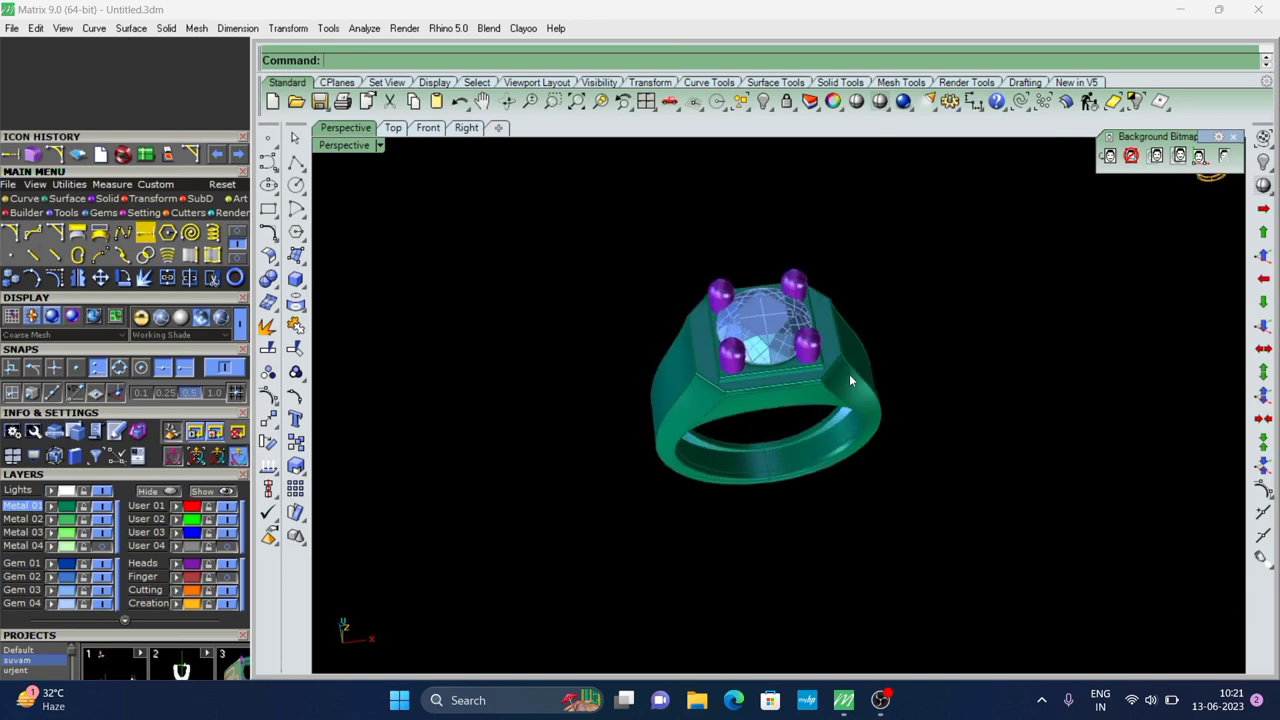
drag(849, 374, 583, 533)
click(644, 483)
scroll(837, 440, up, 3)
scroll(766, 426, down, 3)
scroll(763, 463, up, 3)
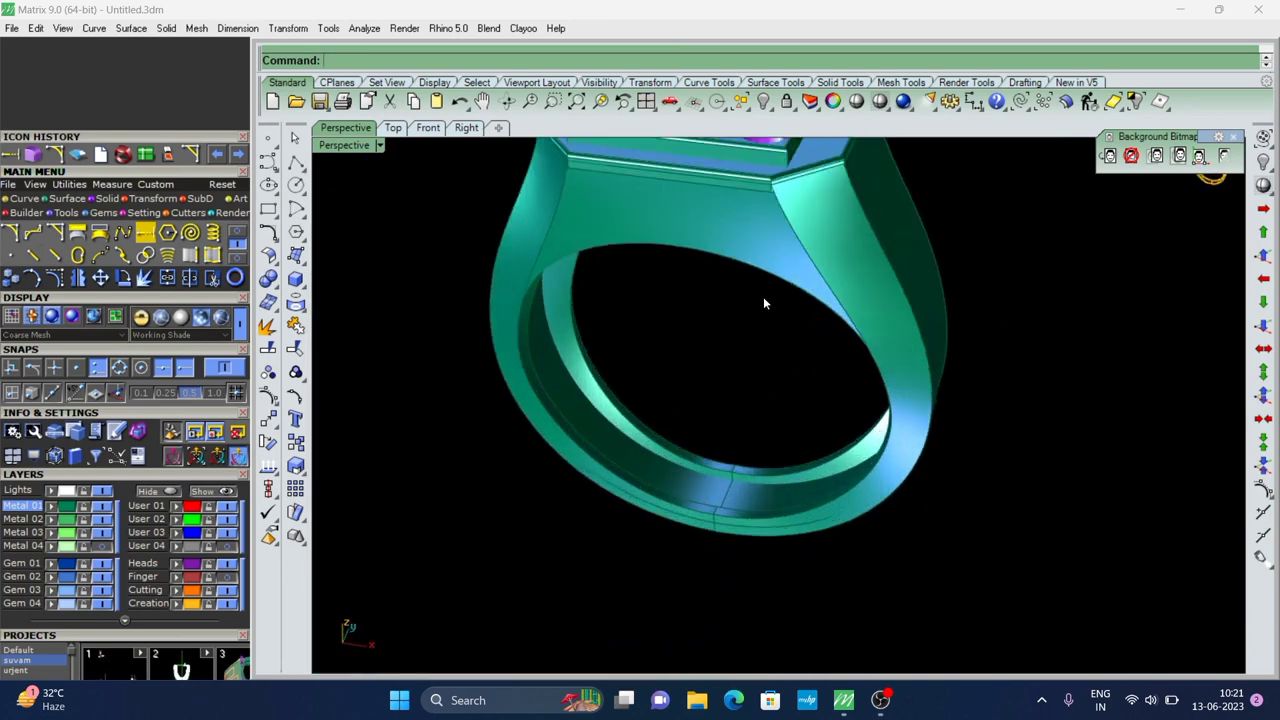
Start Duplicate Edge (dupedge) with User 01 as the current layer
text(dupedge)
key(Return)
scroll(640, 471, up, 3)
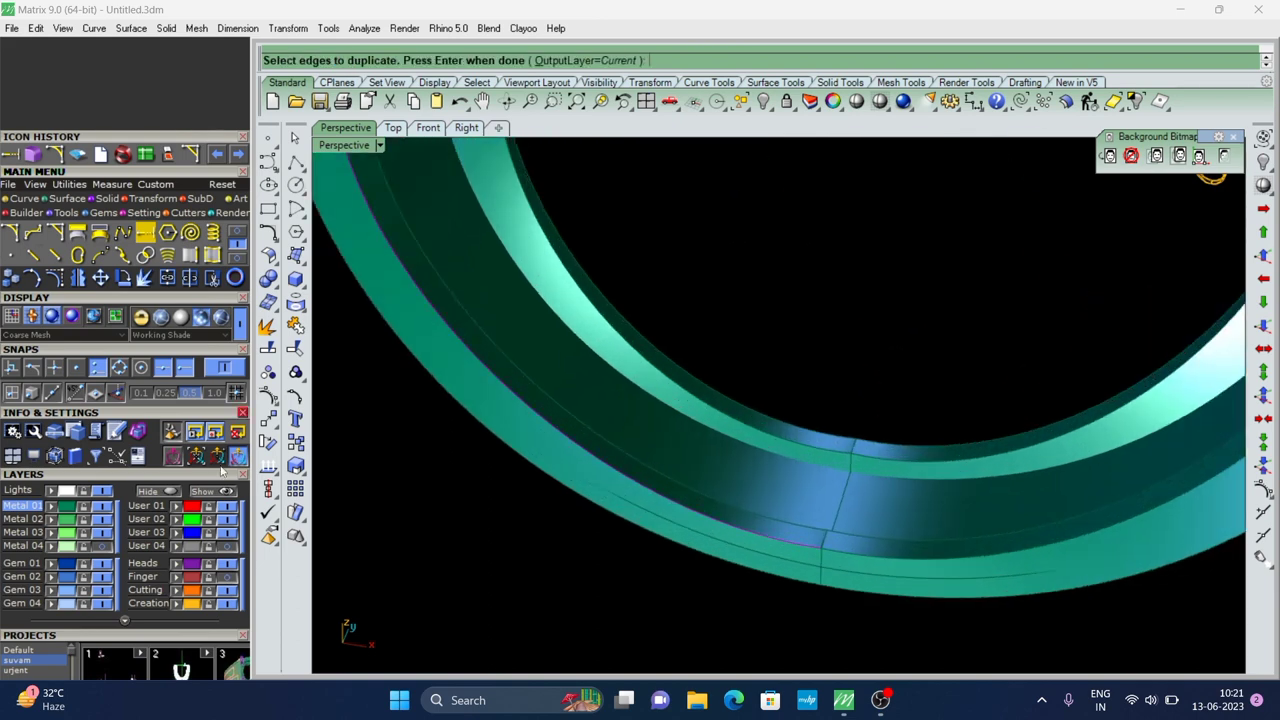
click(157, 508)
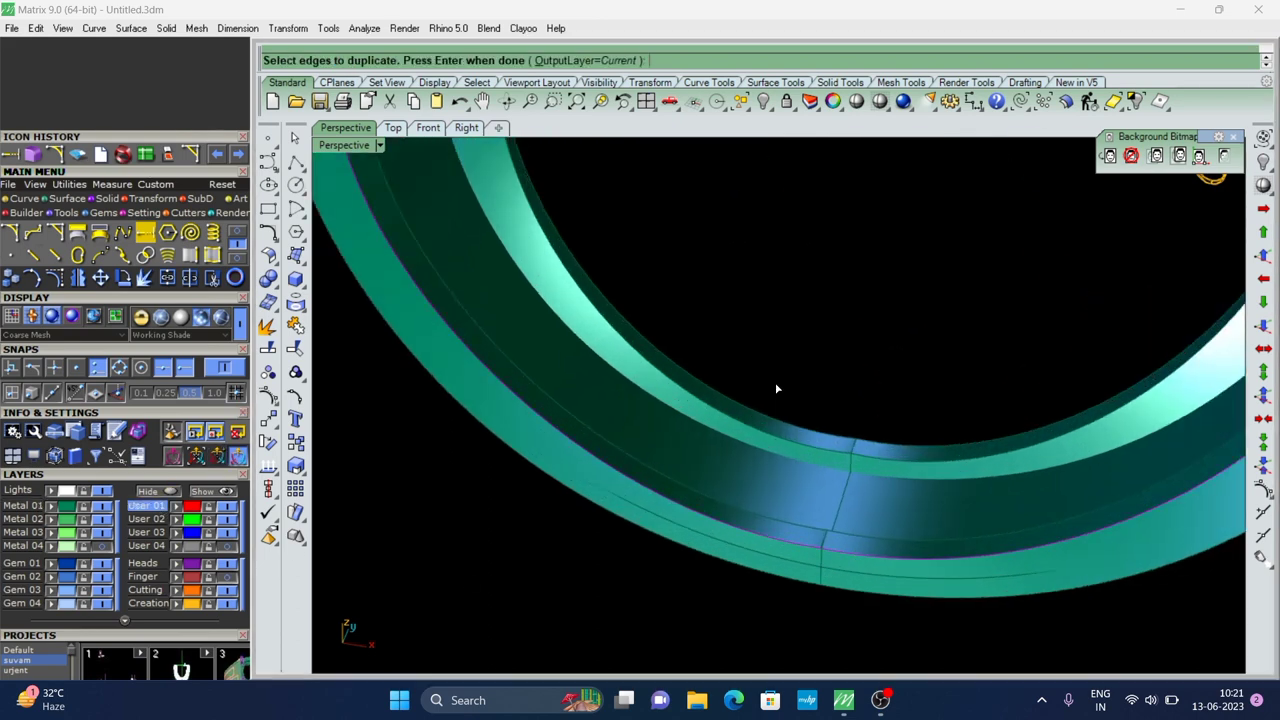
Duplicate an inner band seam edge as a separate curve
scroll(840, 428, up, 3)
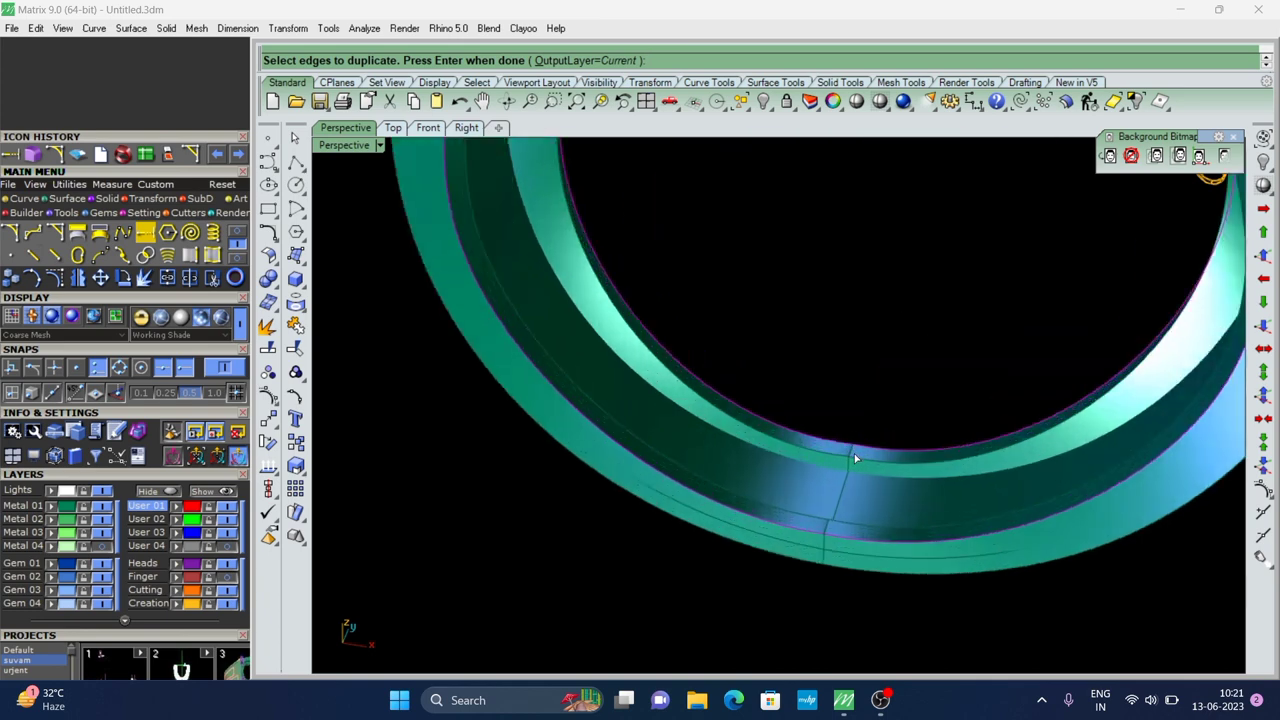
scroll(854, 453, up, 2)
scroll(854, 453, up, 1)
scroll(856, 460, up, 1)
scroll(857, 464, up, 1)
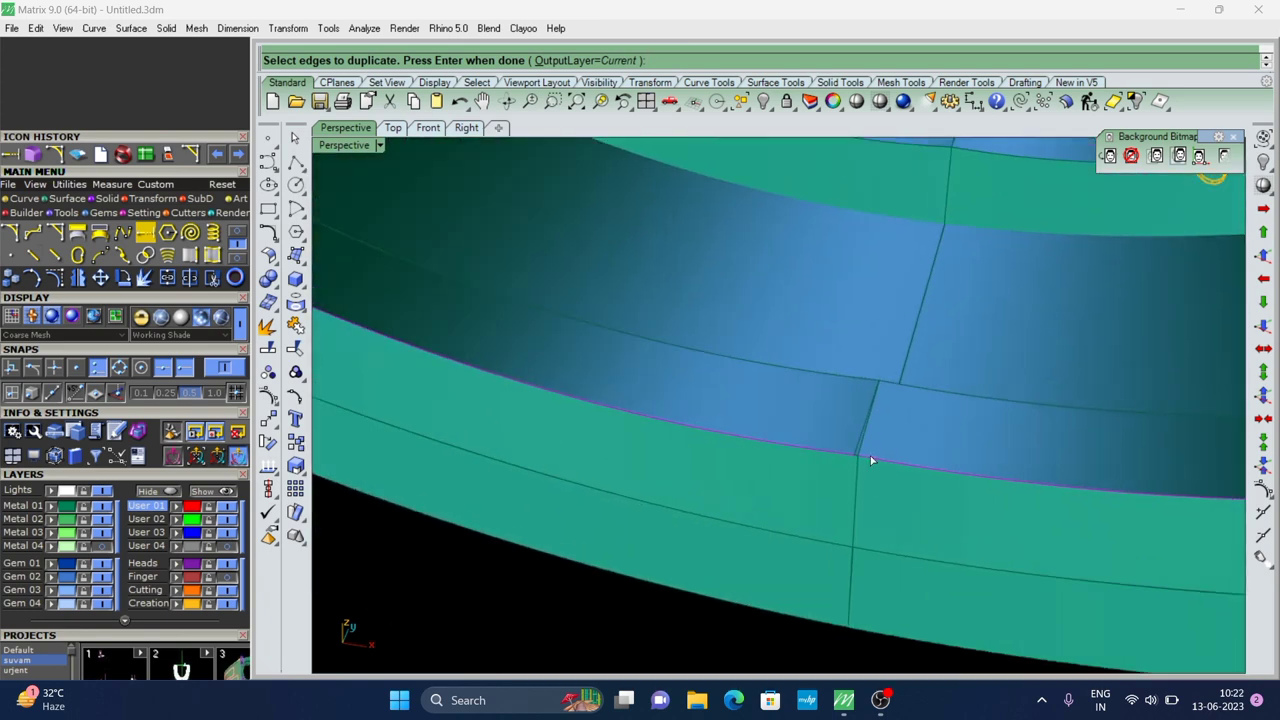
scroll(855, 458, up, 1)
click(857, 454)
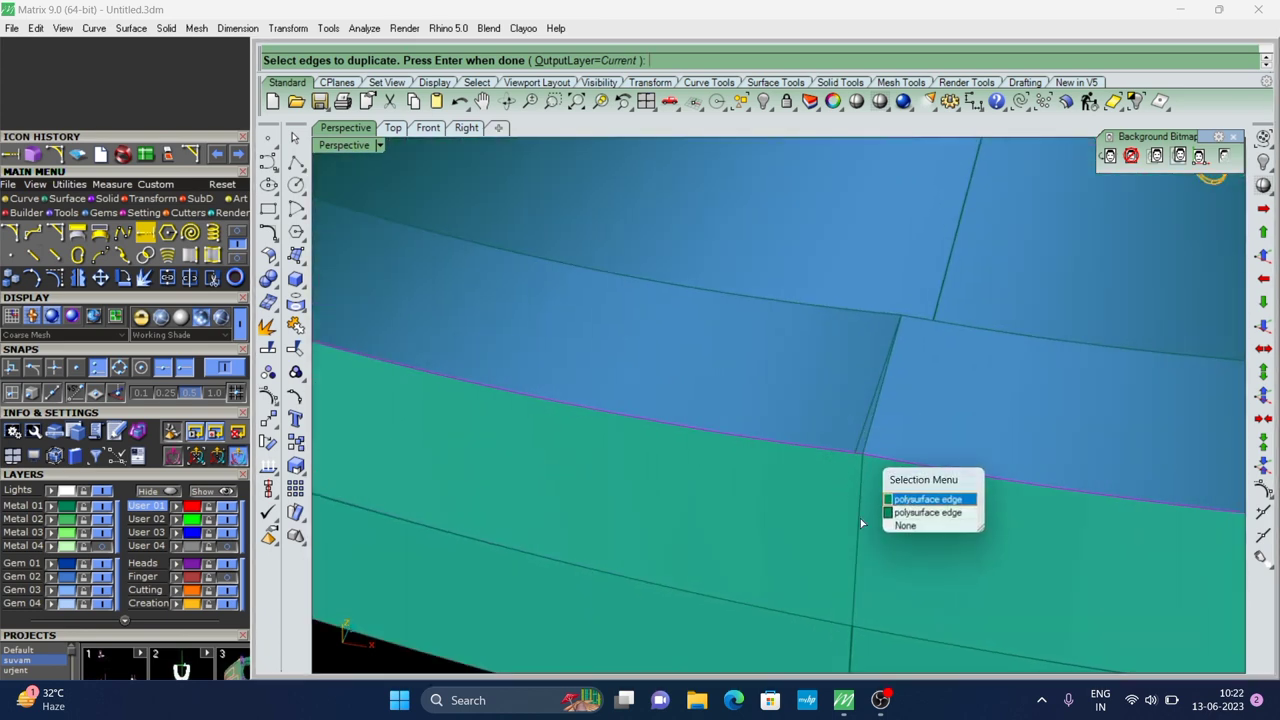
scroll(860, 500, down, 3)
scroll(917, 263, up, 3)
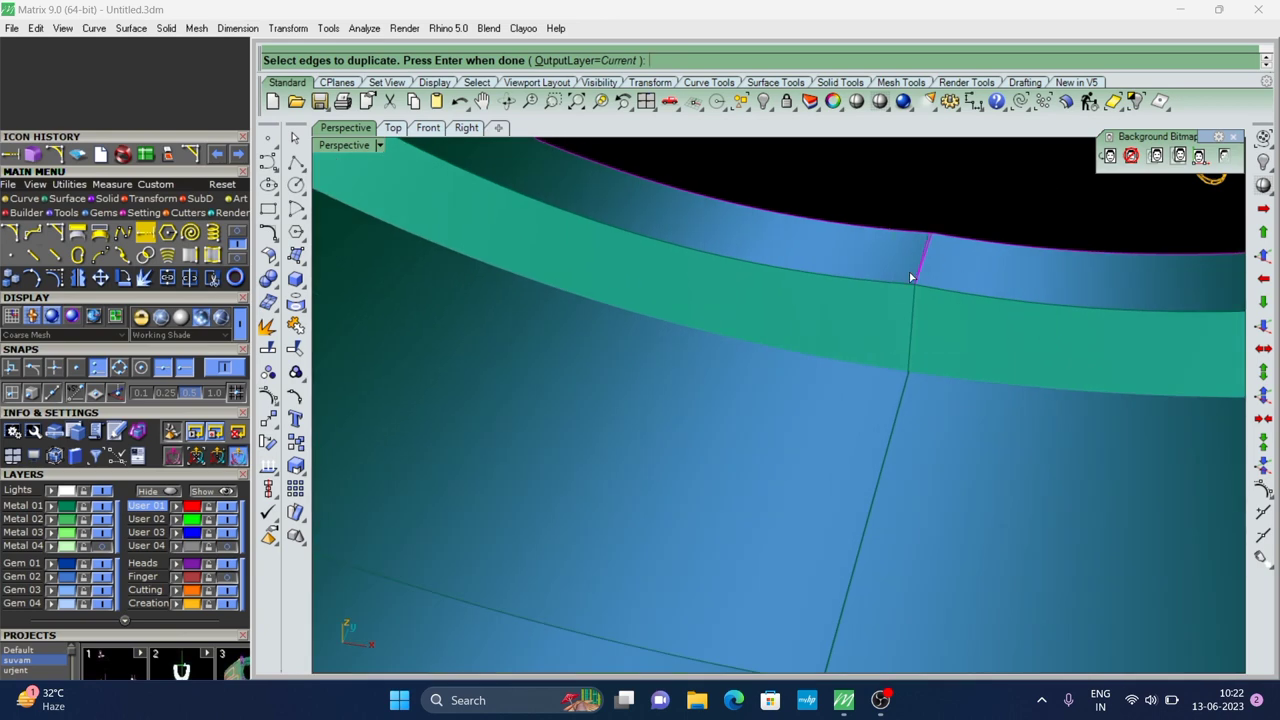
scroll(920, 262, down, 1)
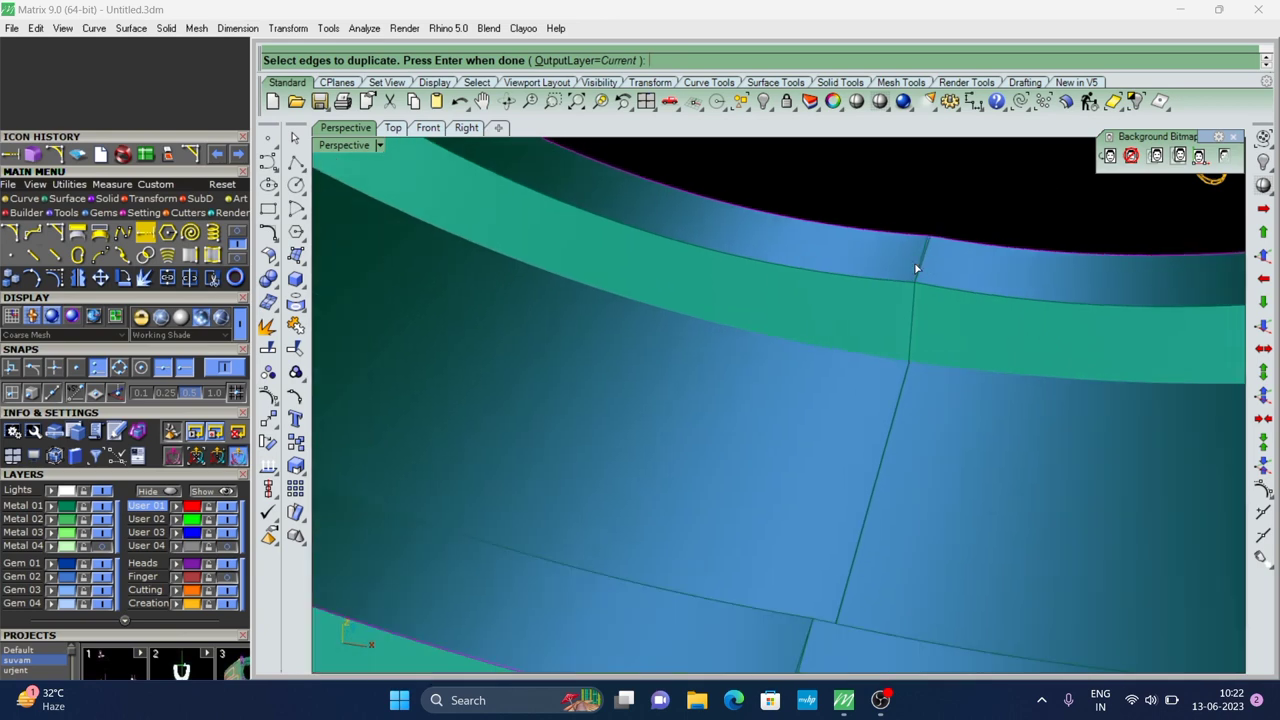
scroll(918, 264, down, 2)
key(Return)
scroll(800, 345, down, 3)
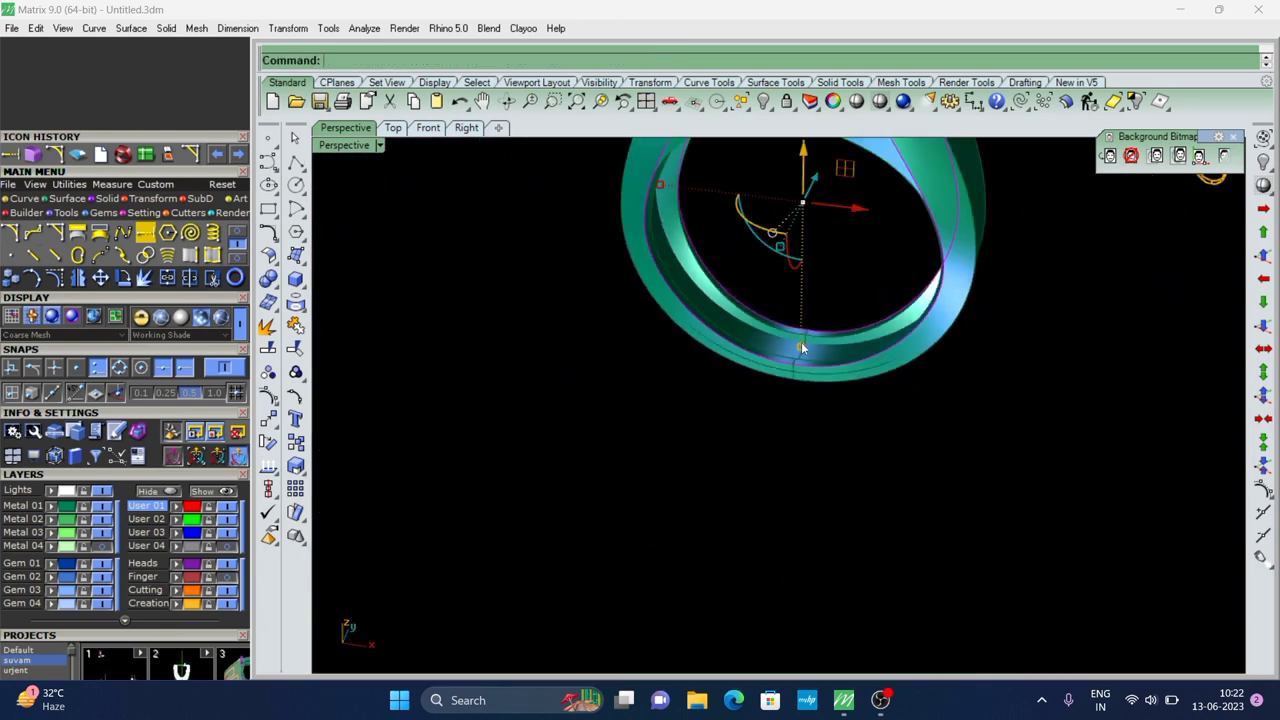
Loft a surface across the duplicated inner band edge curves with default options
scroll(815, 335, up, 2)
scroll(830, 400, down, 1)
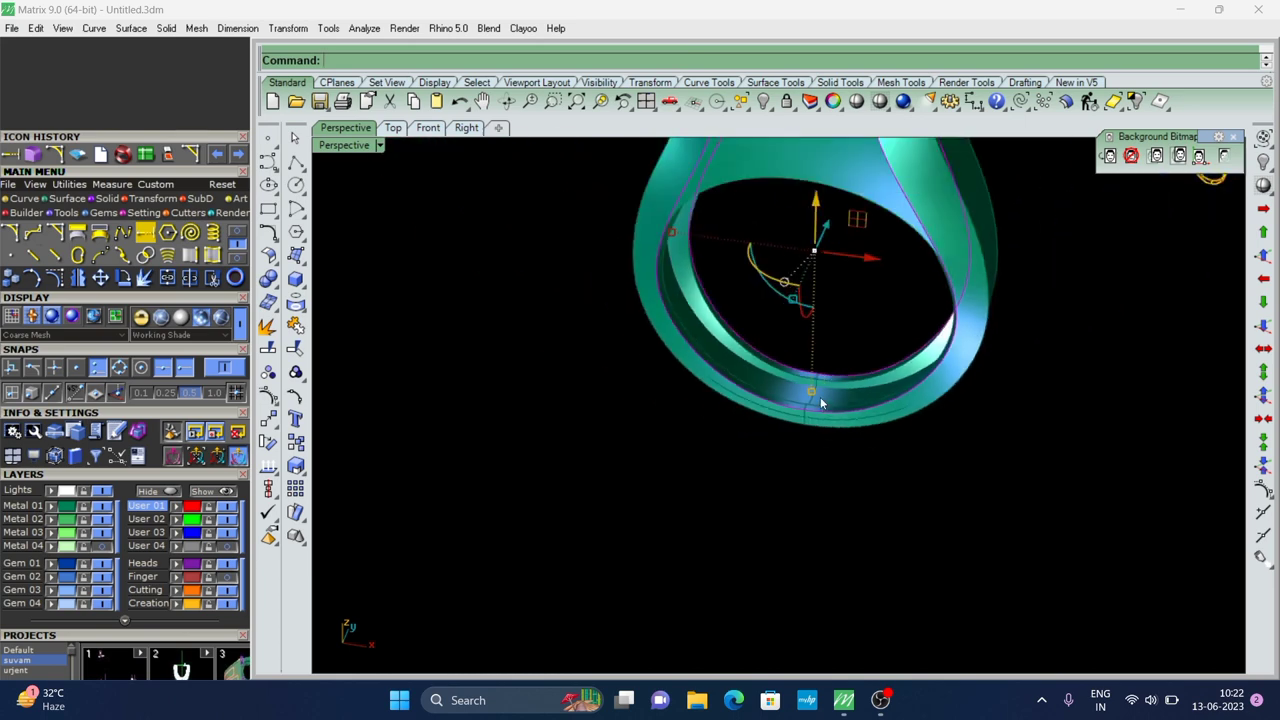
text(loft)
key(Return)
key(Return)
text(d)
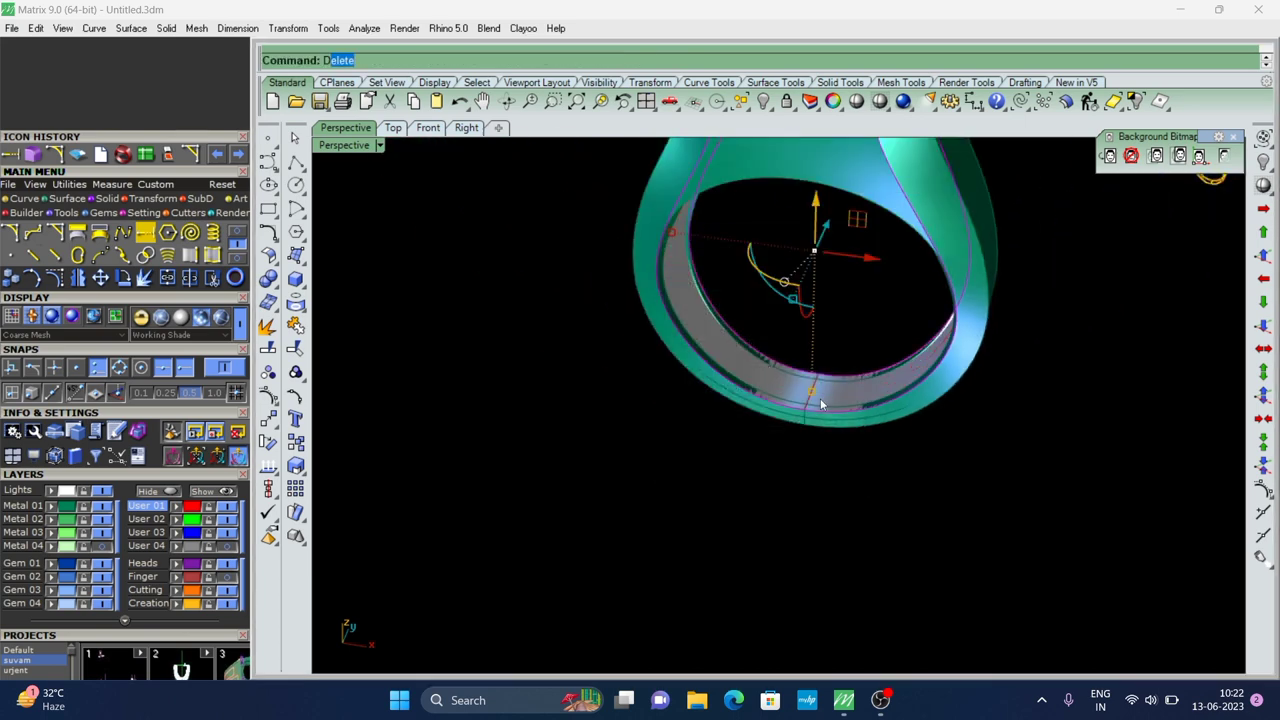
key(Return)
scroll(810, 395, up, 3)
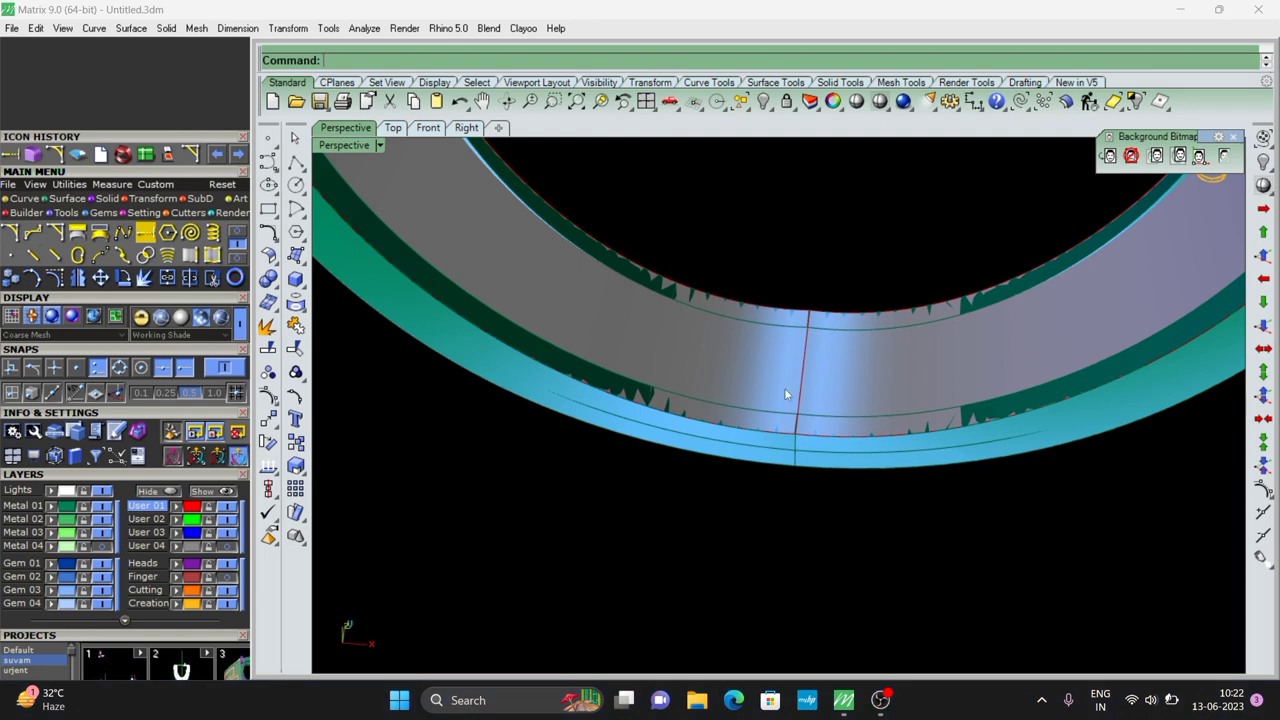
scroll(825, 542, down, 2)
Select the ring and orbit to a head-on view of the inner band
click(840, 476)
scroll(840, 476, up, 2)
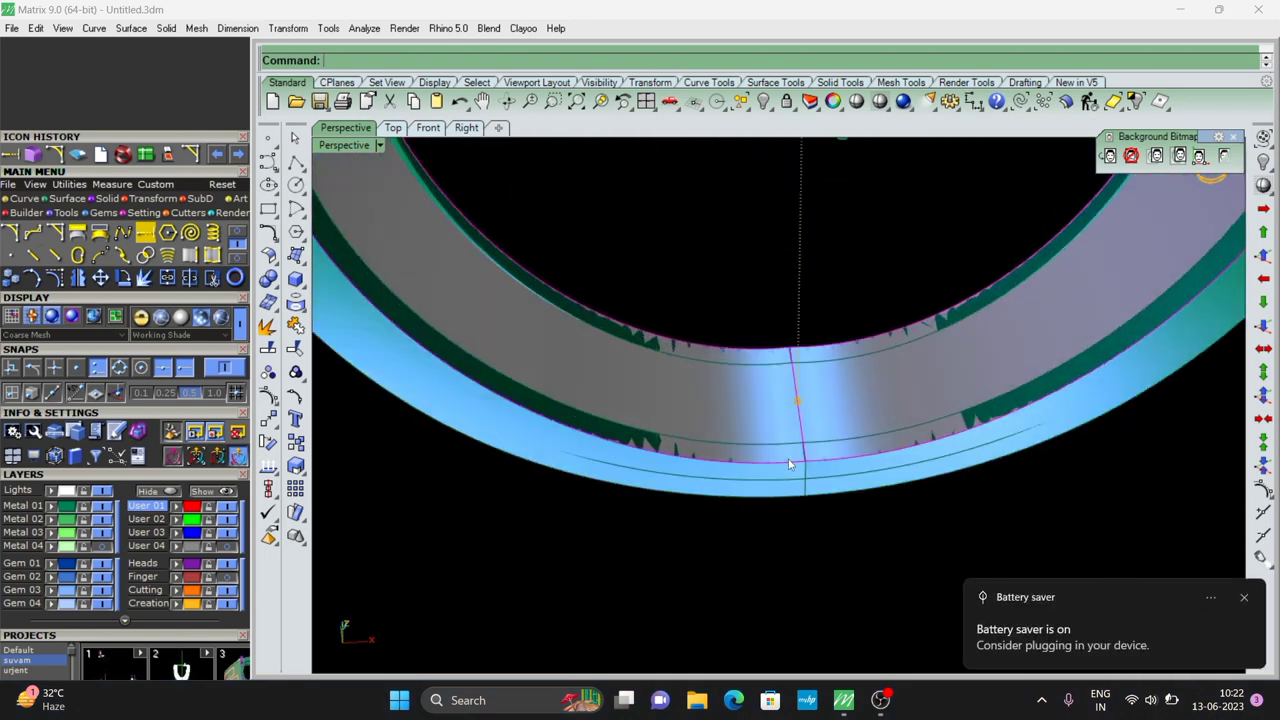
scroll(840, 476, down, 2)
right_drag(840, 476, 810, 458)
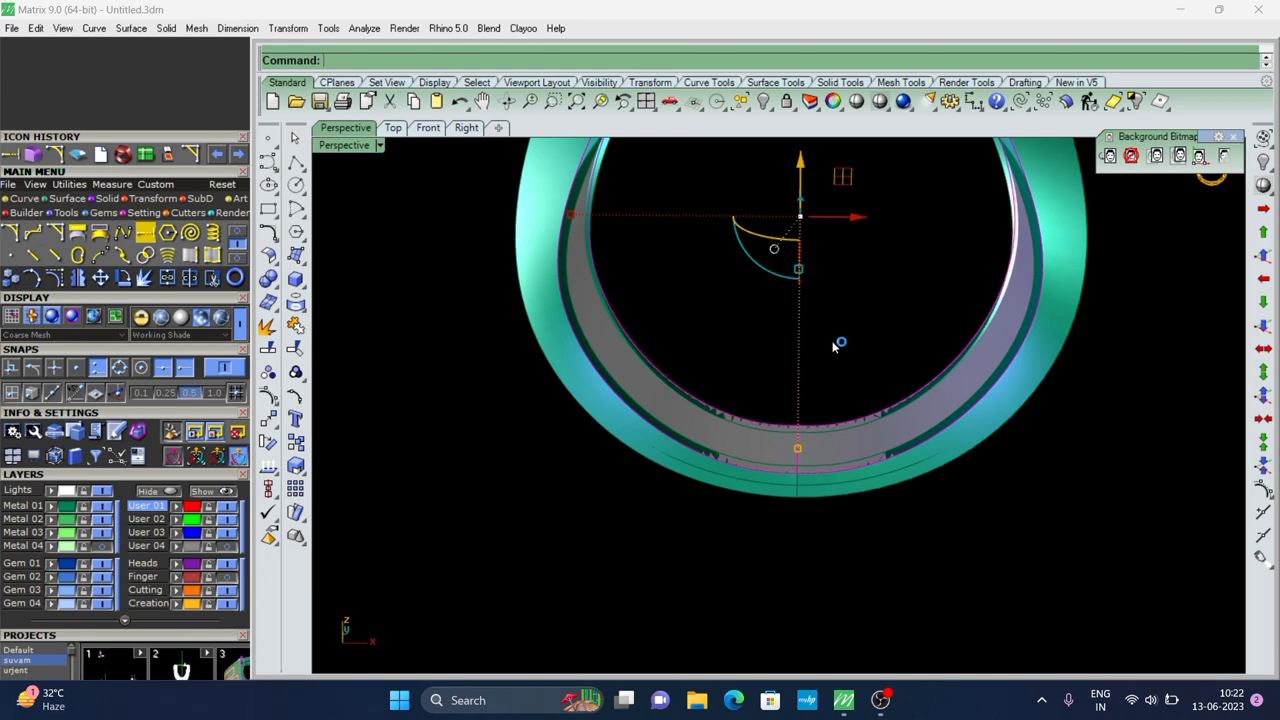
scroll(777, 425, down, 5)
scroll(793, 411, up, 3)
scroll(819, 459, up, 2)
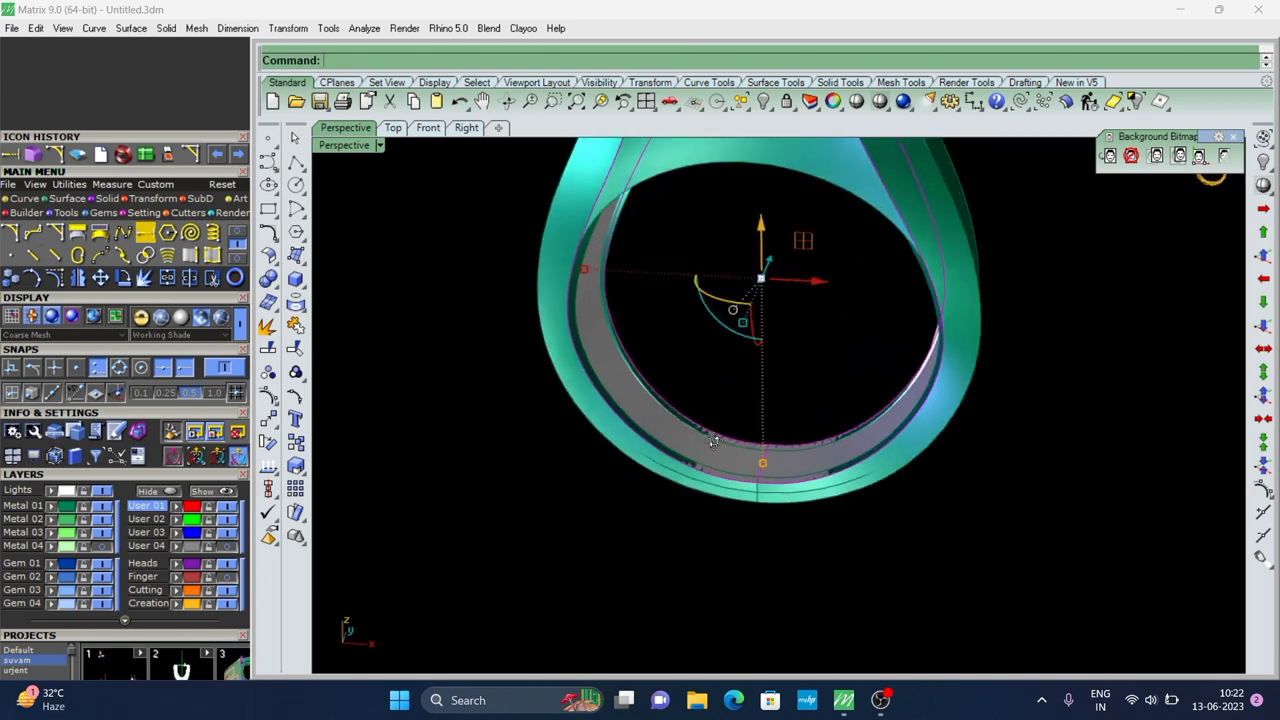
scroll(790, 460, up, 3)
Trim away a piece of the band surface using the ring band as the cutter
click(752, 455)
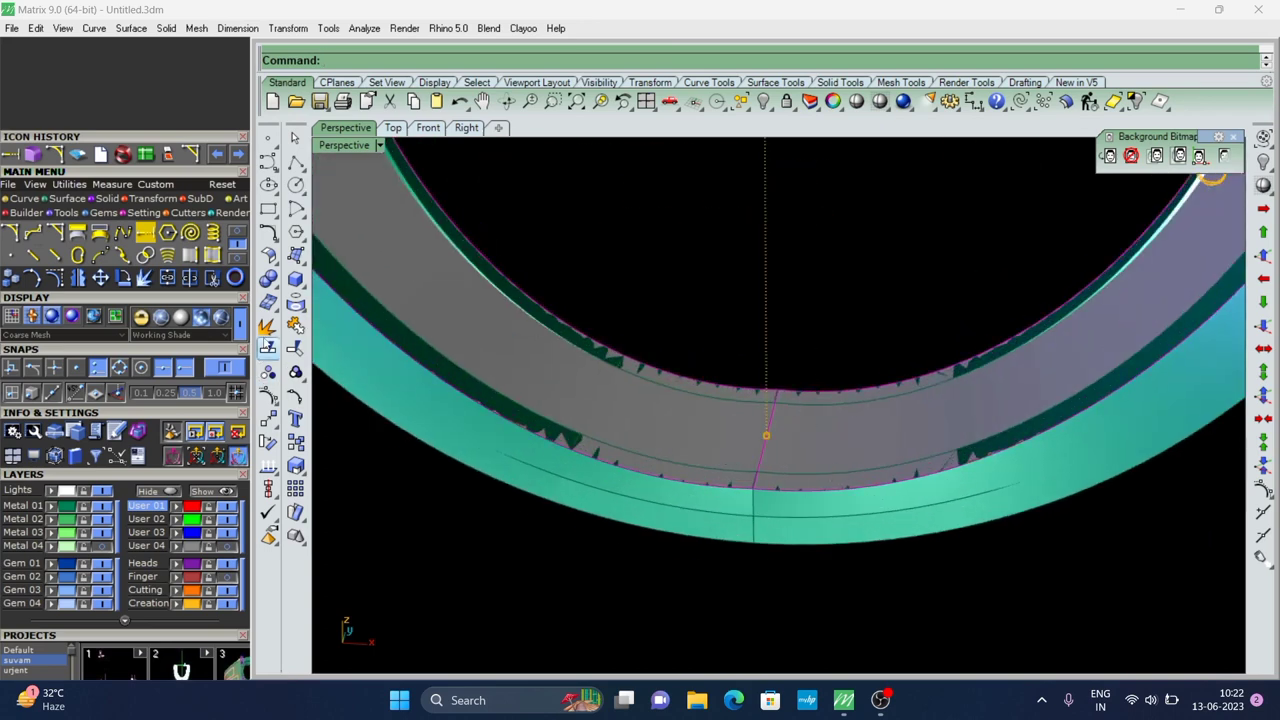
click(268, 325)
key(Escape)
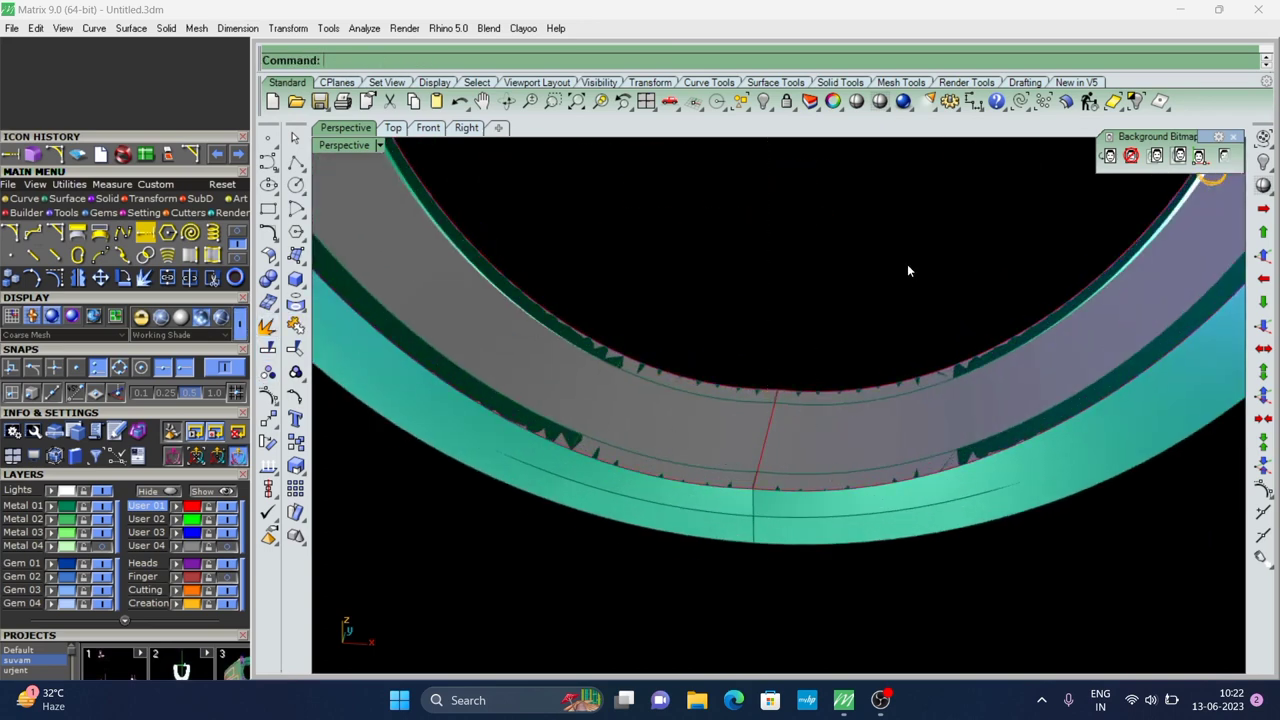
click(802, 442)
scroll(802, 442, up, 2)
scroll(710, 419, down, 4)
click(78, 198)
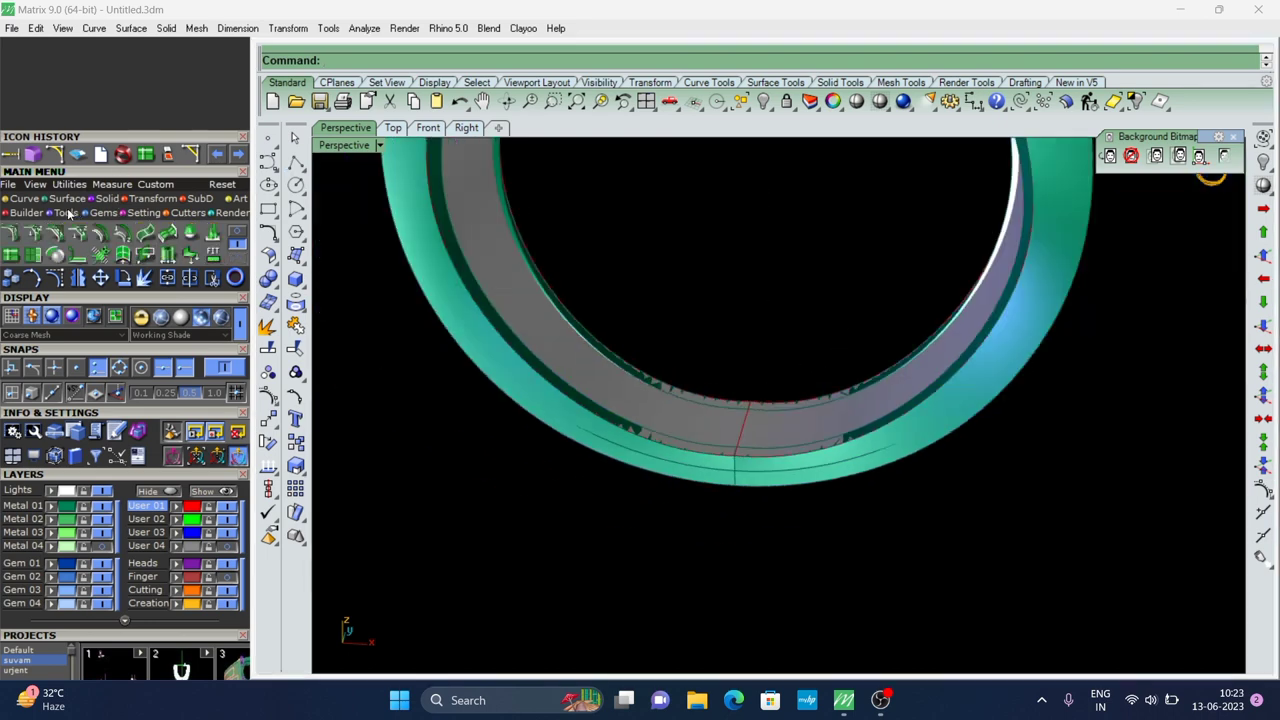
Merge the two inner-band surfaces into a single surface
click(165, 234)
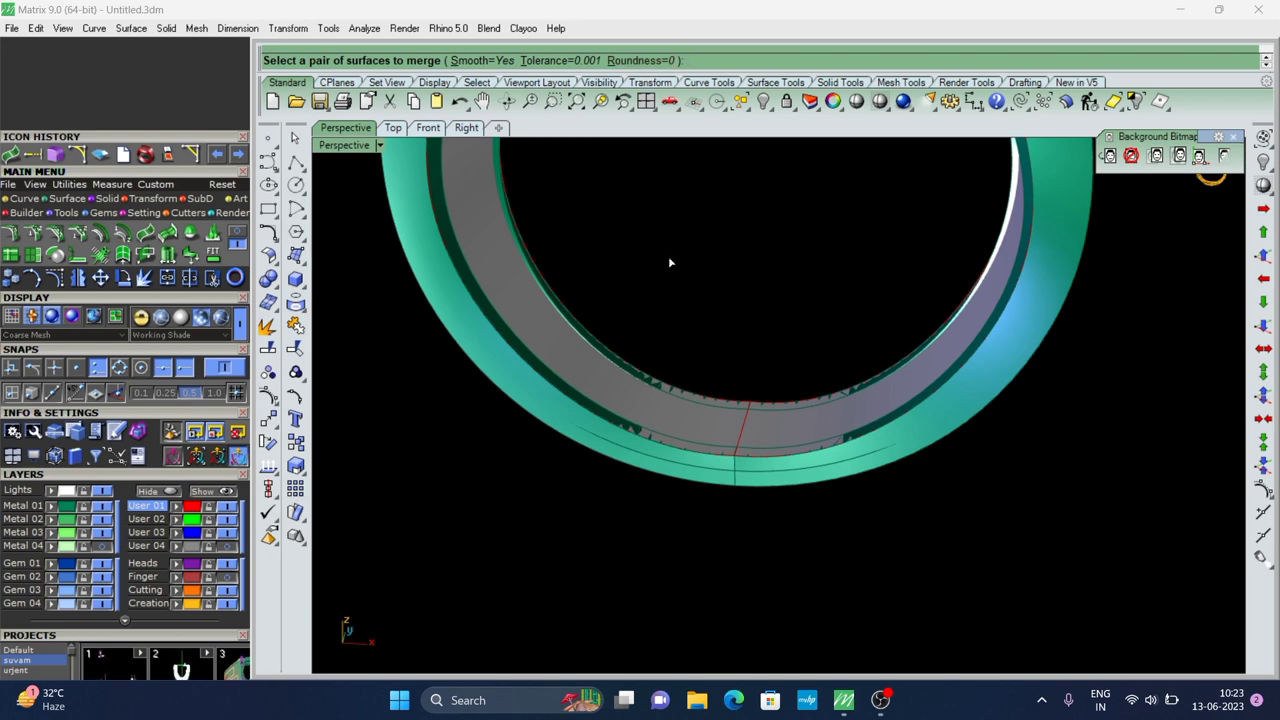
scroll(700, 414, up, 2)
click(700, 414)
click(730, 447)
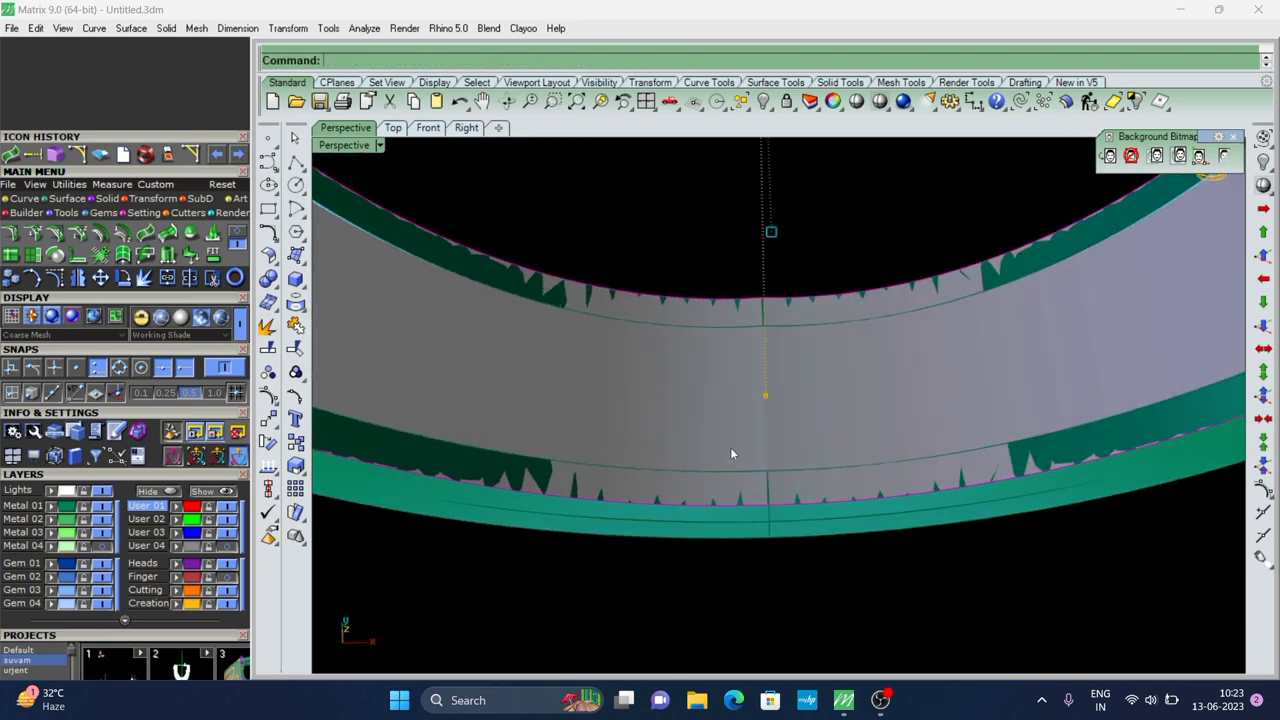
scroll(733, 436, down, 2)
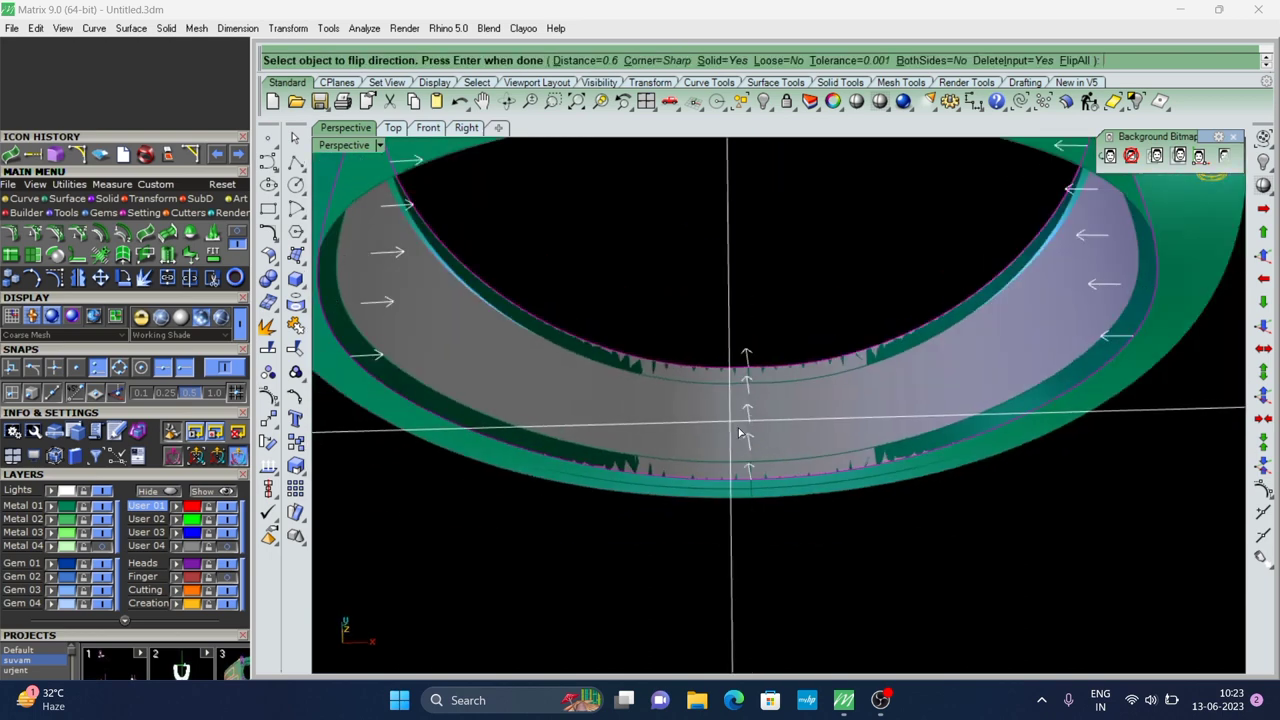
Offset the merged band 0.6 into a solid insert and display the ring fully shaded
mouse_move(800, 455)
right_down()
mouse_move(715, 275)
mouse_move(620, 312)
right_up()
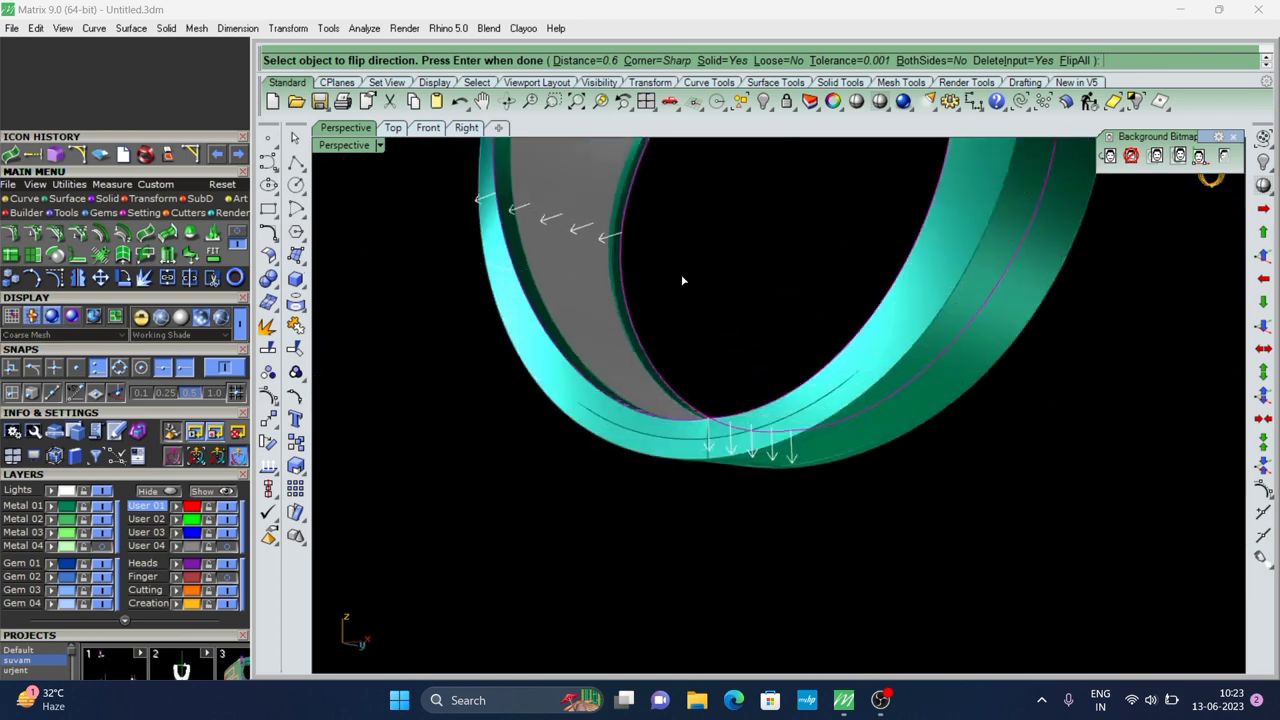
key(Return)
scroll(705, 417, up, 2)
scroll(704, 416, down, 2)
click(724, 437)
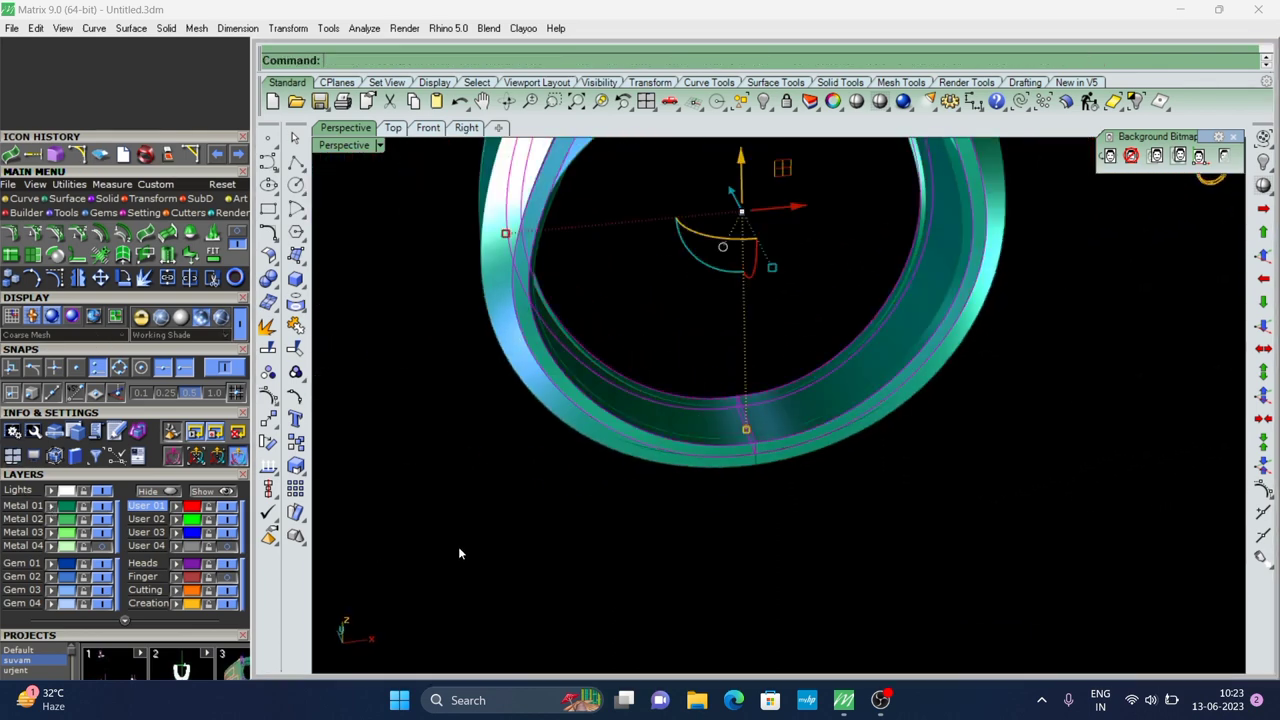
click(228, 324)
Orbit around the ring, select the red inner insert, and go to the front view
right_drag(769, 454, 623, 394)
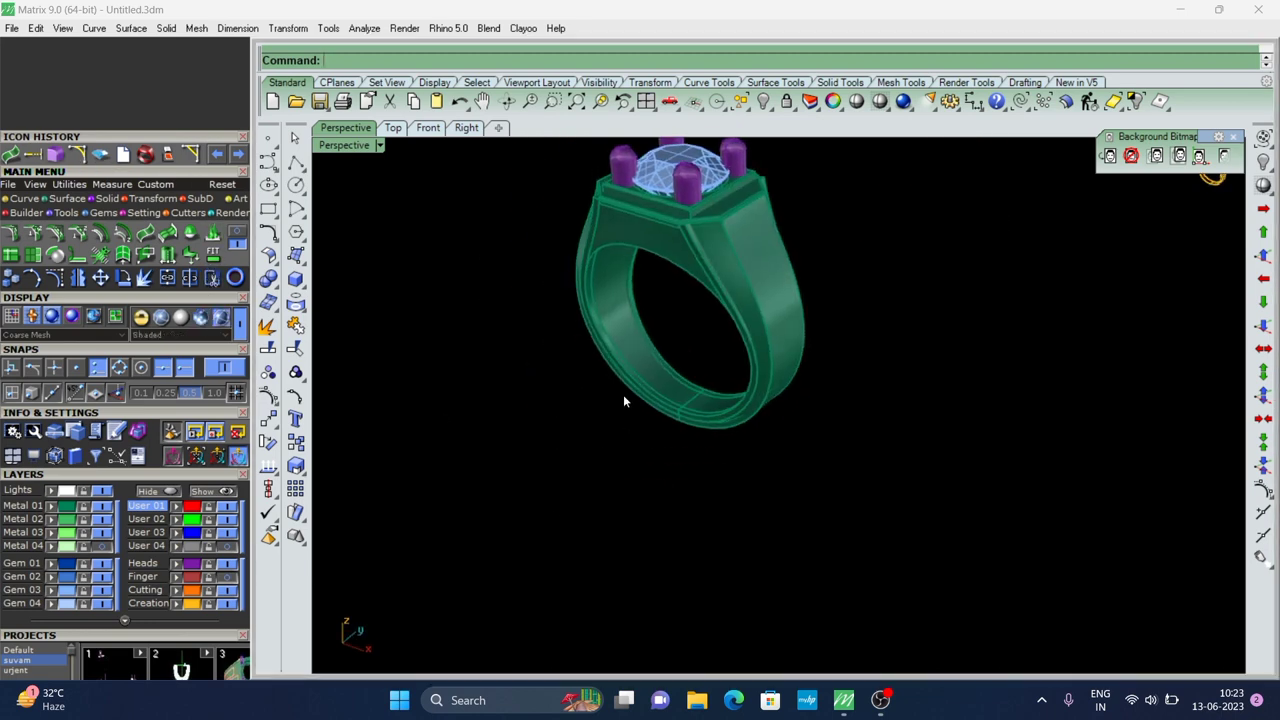
scroll(720, 363, up, 3)
mouse_move(720, 363)
right_down()
mouse_move(771, 261)
mouse_move(777, 443)
right_up()
click(777, 443)
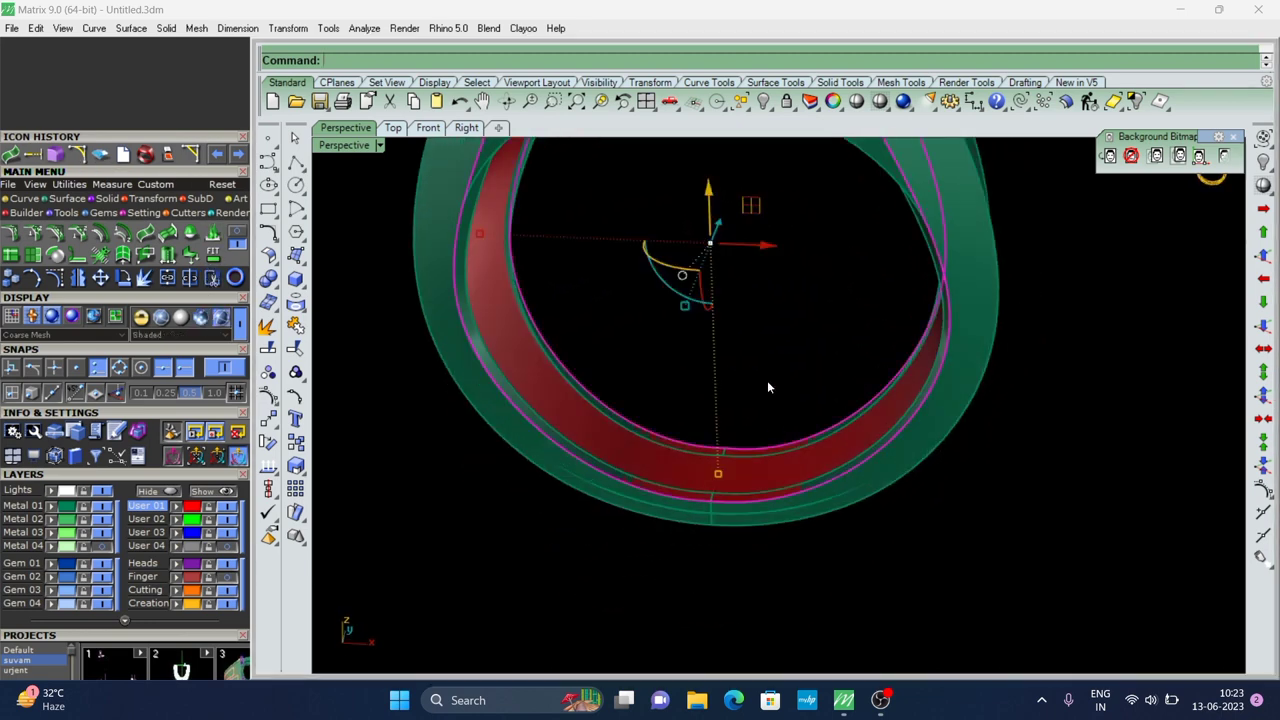
mouse_move(766, 386)
right_down()
mouse_move(709, 451)
mouse_move(680, 428)
right_up()
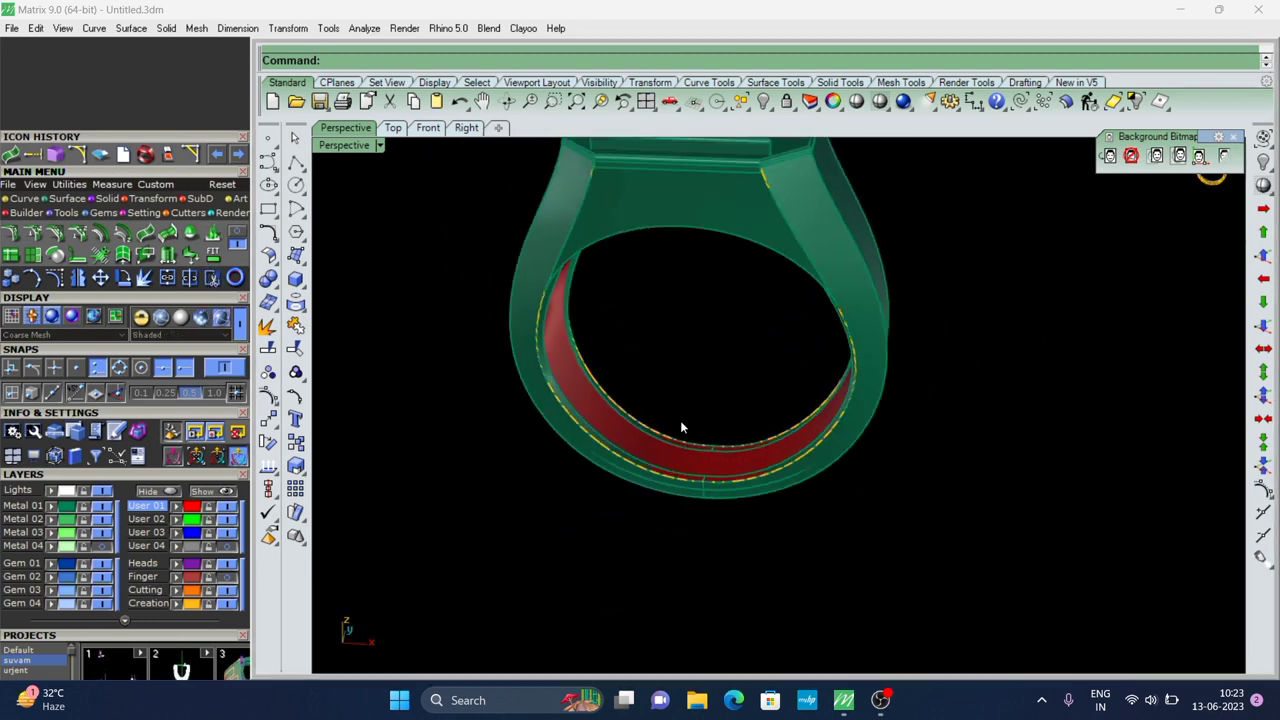
click(430, 130)
scroll(778, 450, down, 5)
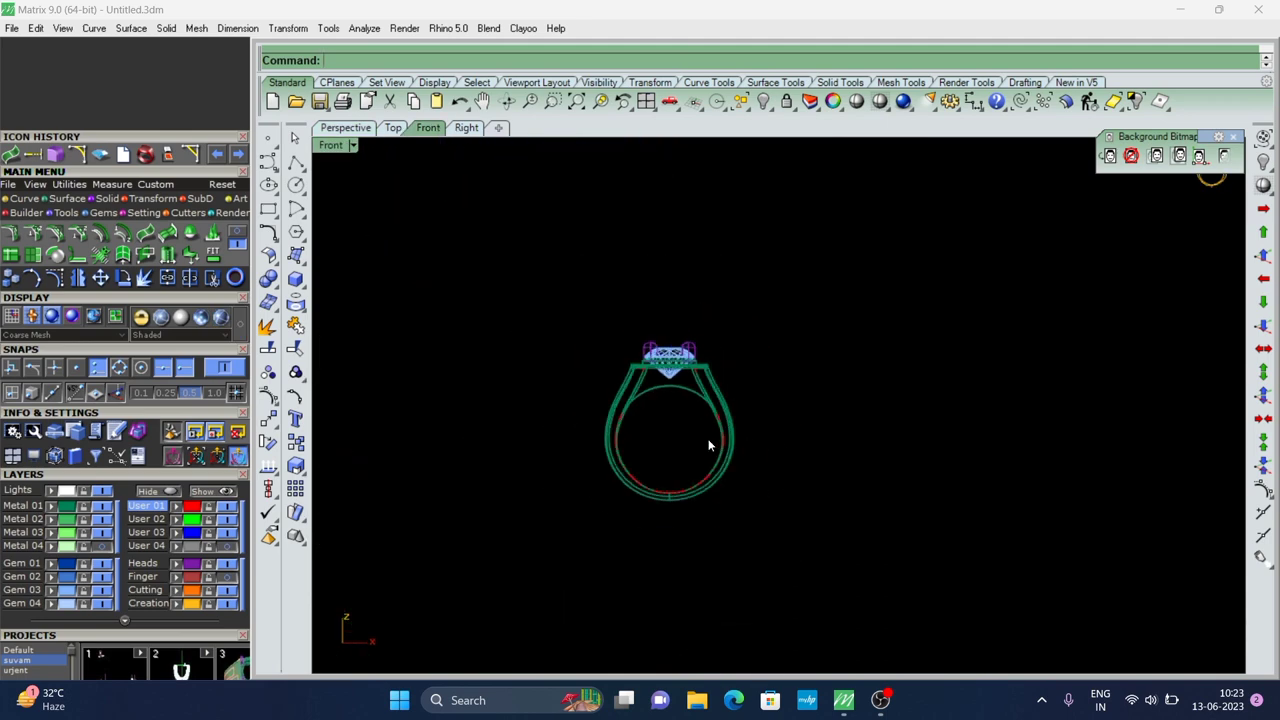
Draw a line across the ring's bottom and rotate it 45 degrees into a V curve
text(line)
key(Return)
click(669, 492)
click(679, 597)
scroll(692, 428, up, 3)
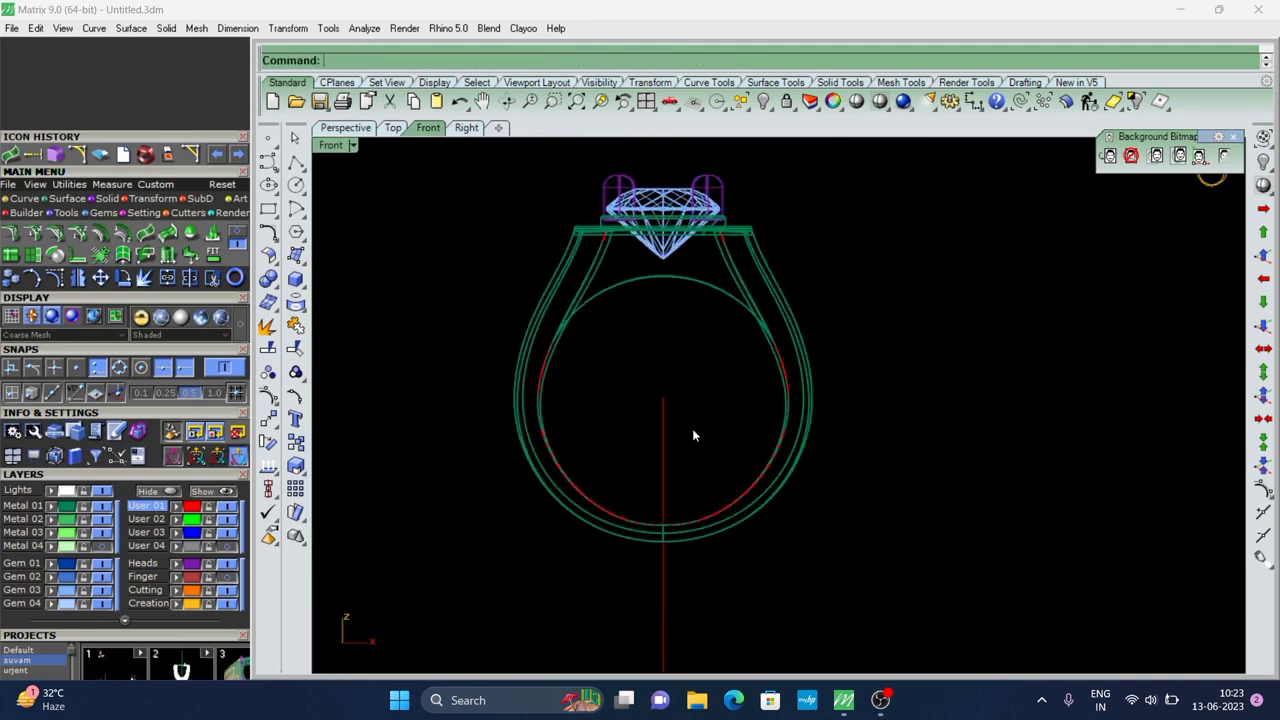
click(268, 442)
scroll(372, 495, up, 2)
click(731, 376)
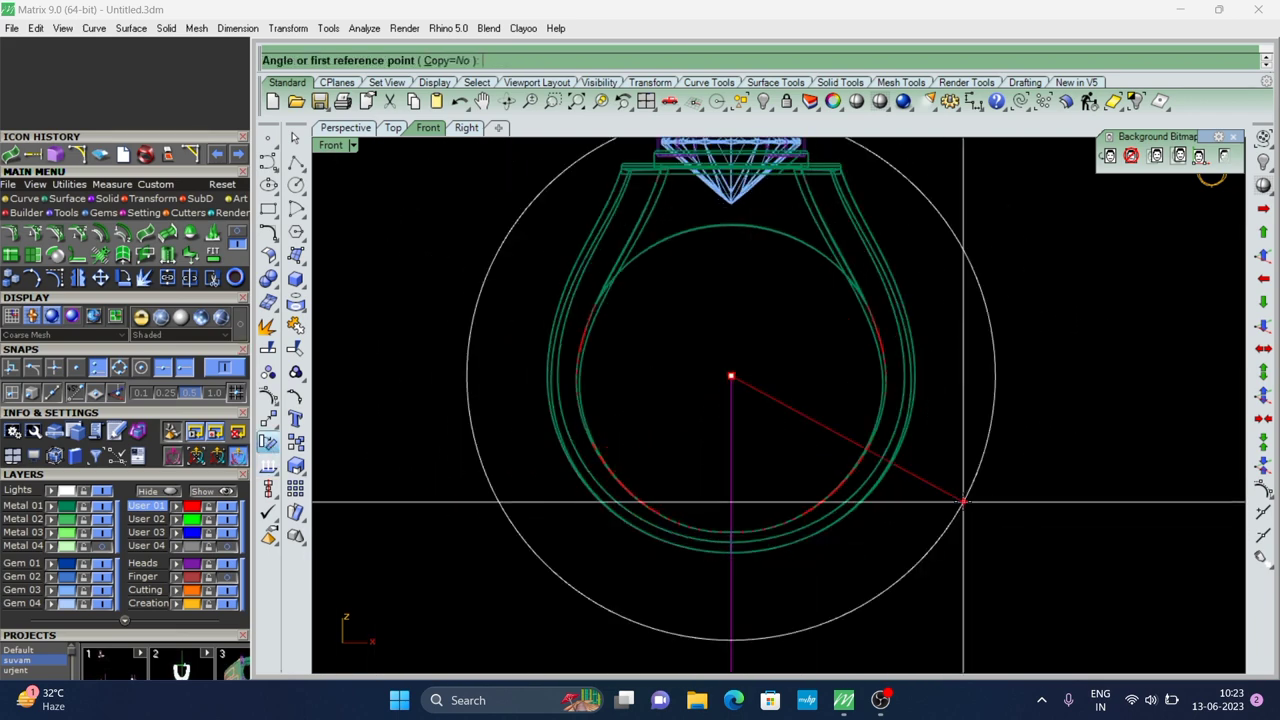
text(45)
key(Return)
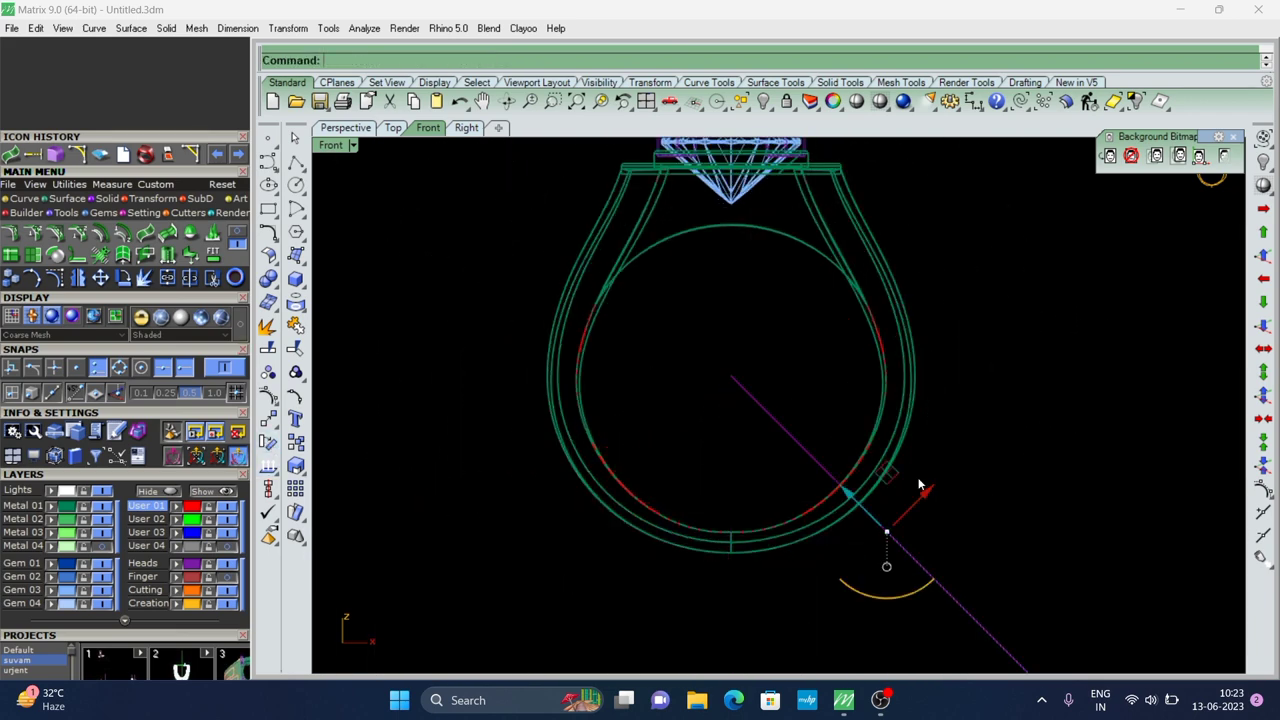
scroll(740, 378, up, 1)
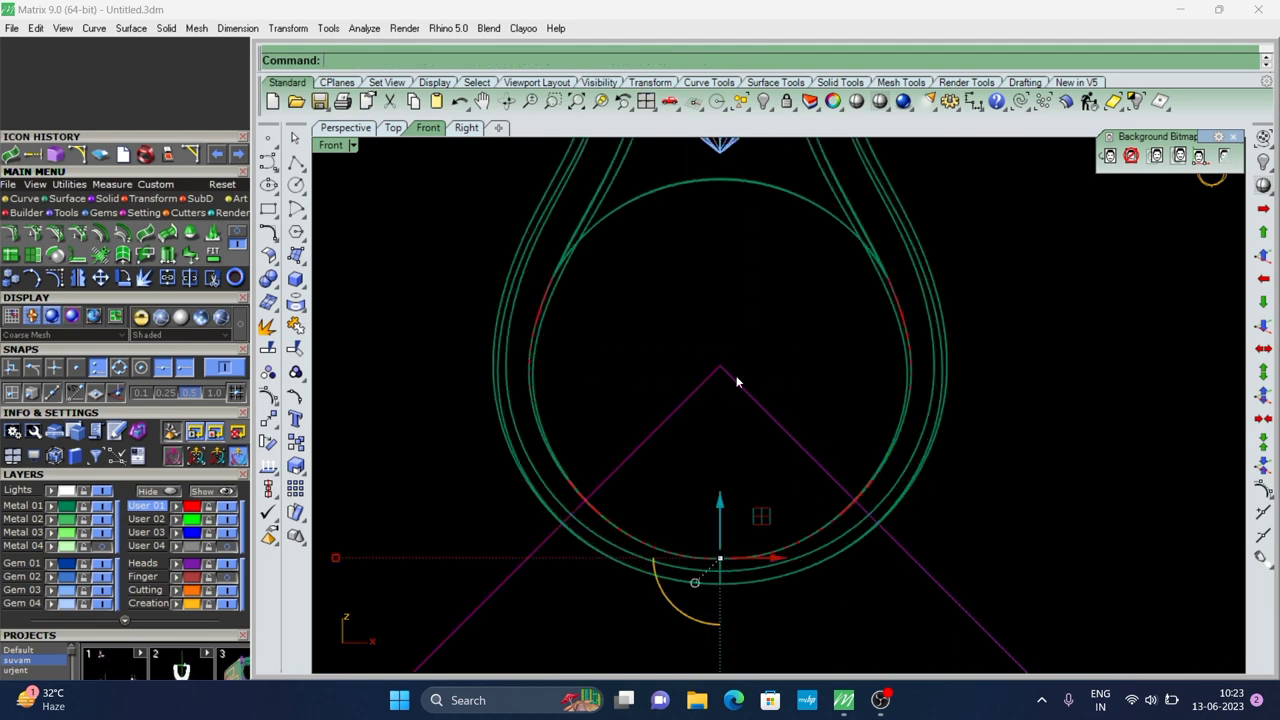
Extrude the V curve into a surface through the ring and delete the leftover curve
click(345, 127)
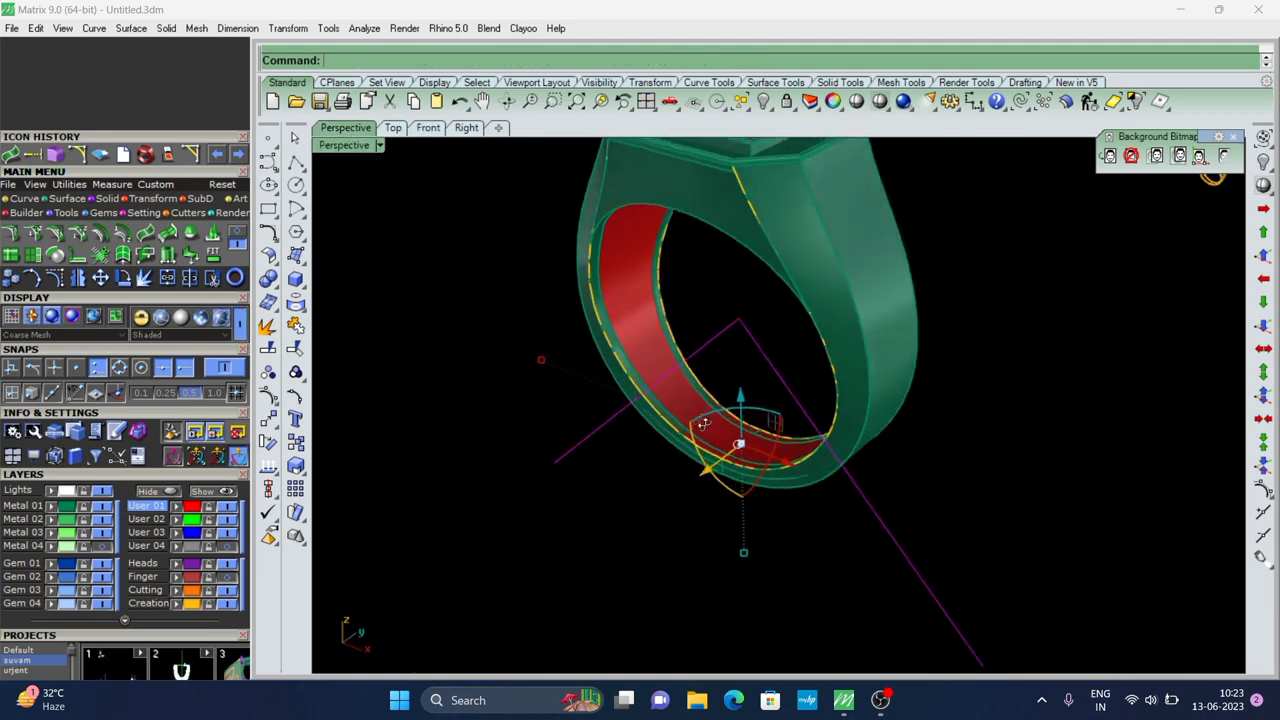
text(e)
key(Return)
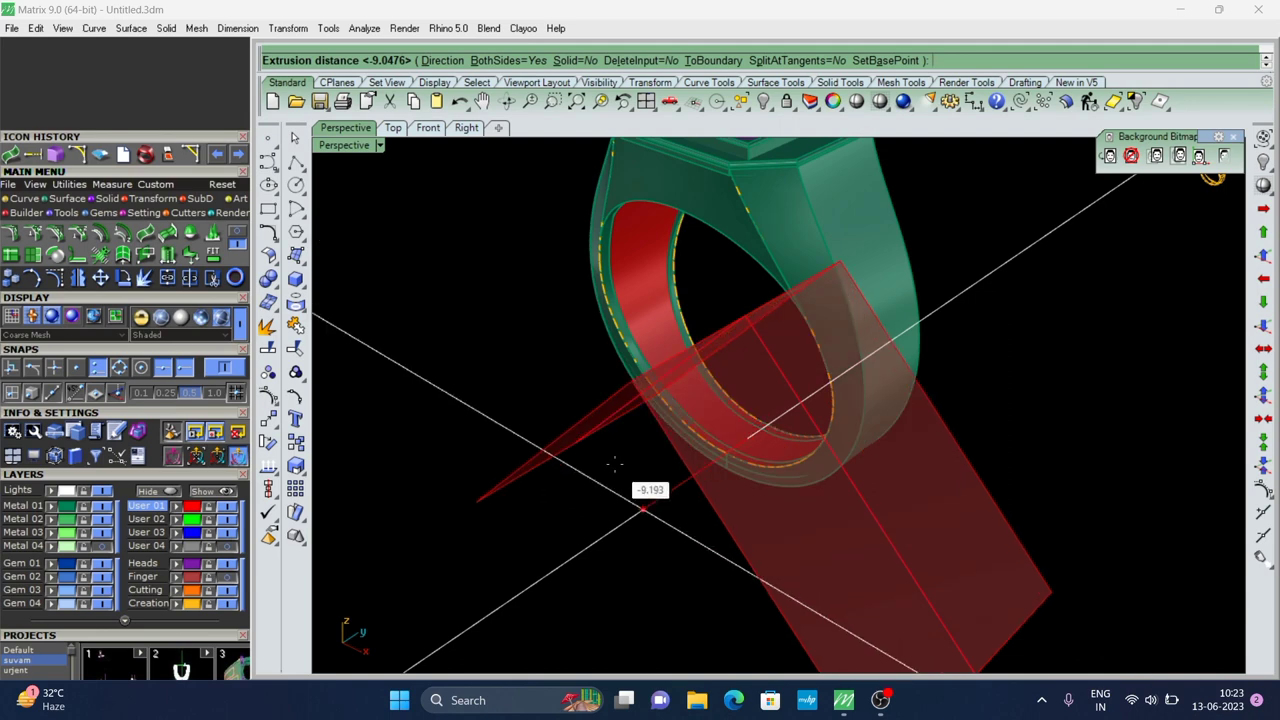
click(593, 538)
text(d)
key(Return)
mouse_move(675, 360)
right_down()
mouse_move(662, 338)
mouse_move(651, 348)
right_up()
Split the inner band with the extruded surface and delete the cutting surface
key(Return)
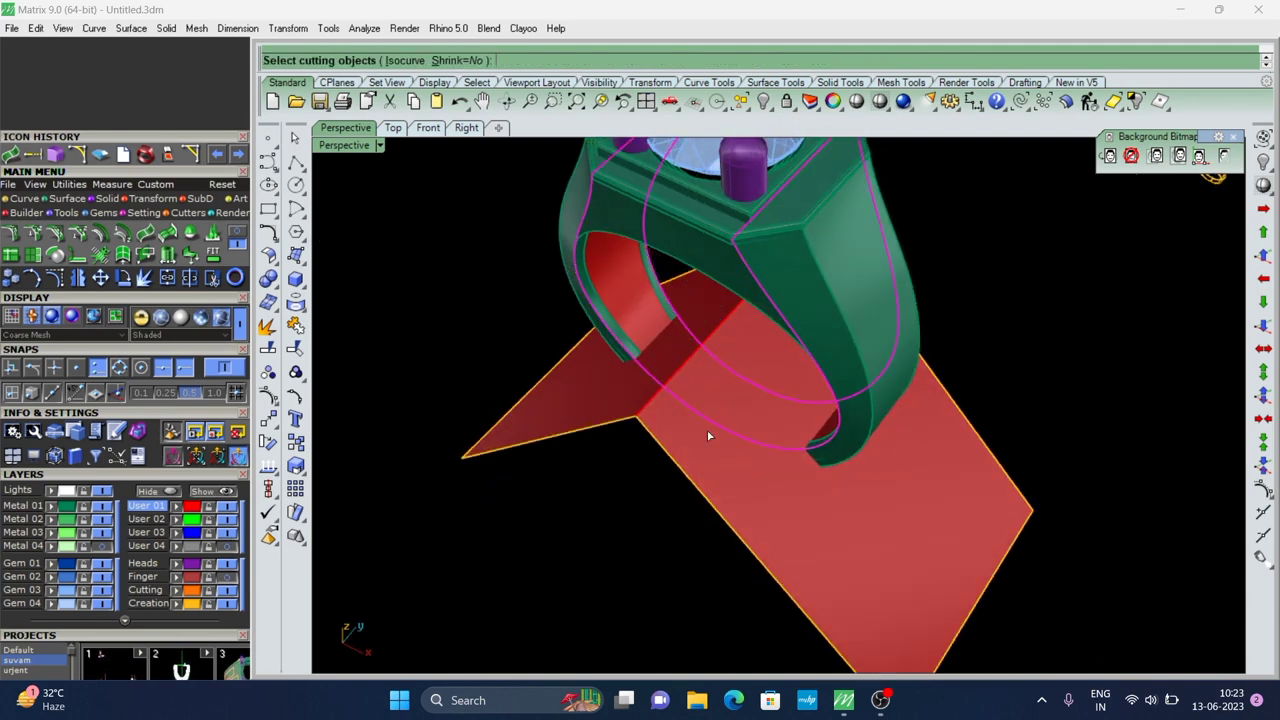
click(706, 440)
key(Return)
key(Delete)
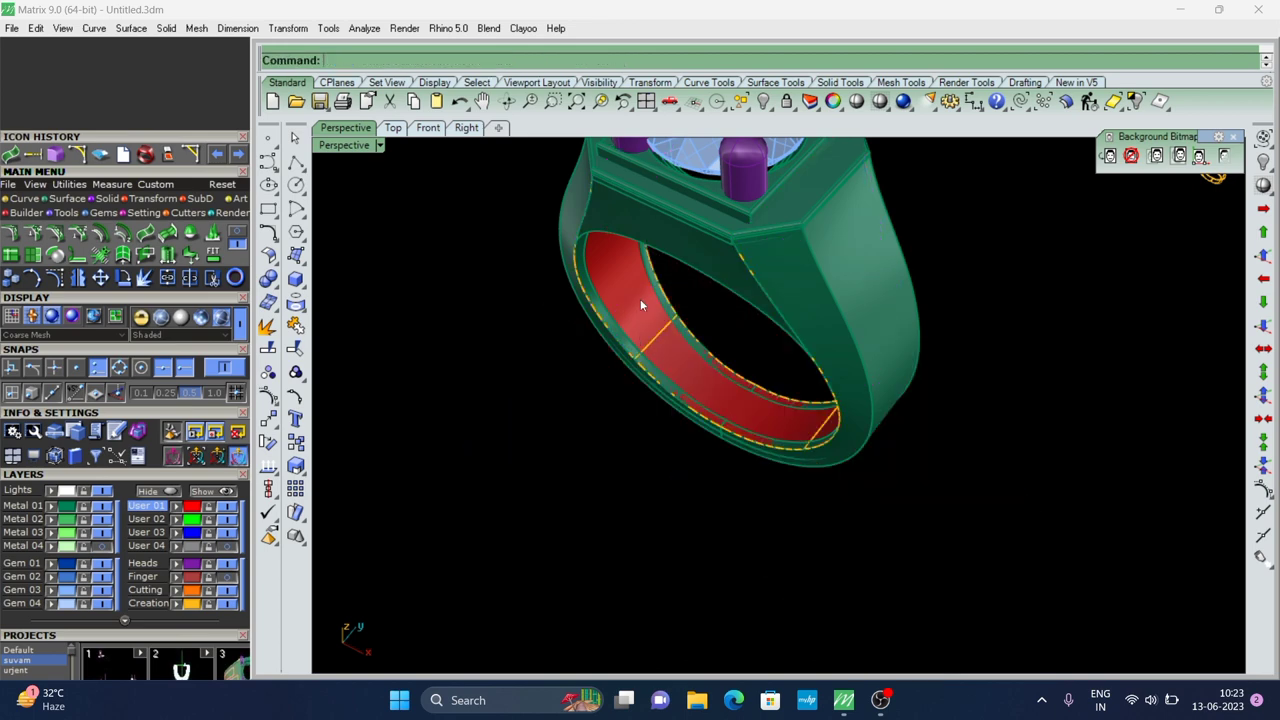
text(d)
scroll(728, 460, up, 5)
Offset the cut inner-band piece 0.6 as a solid red insert
key(Escape)
click(687, 474)
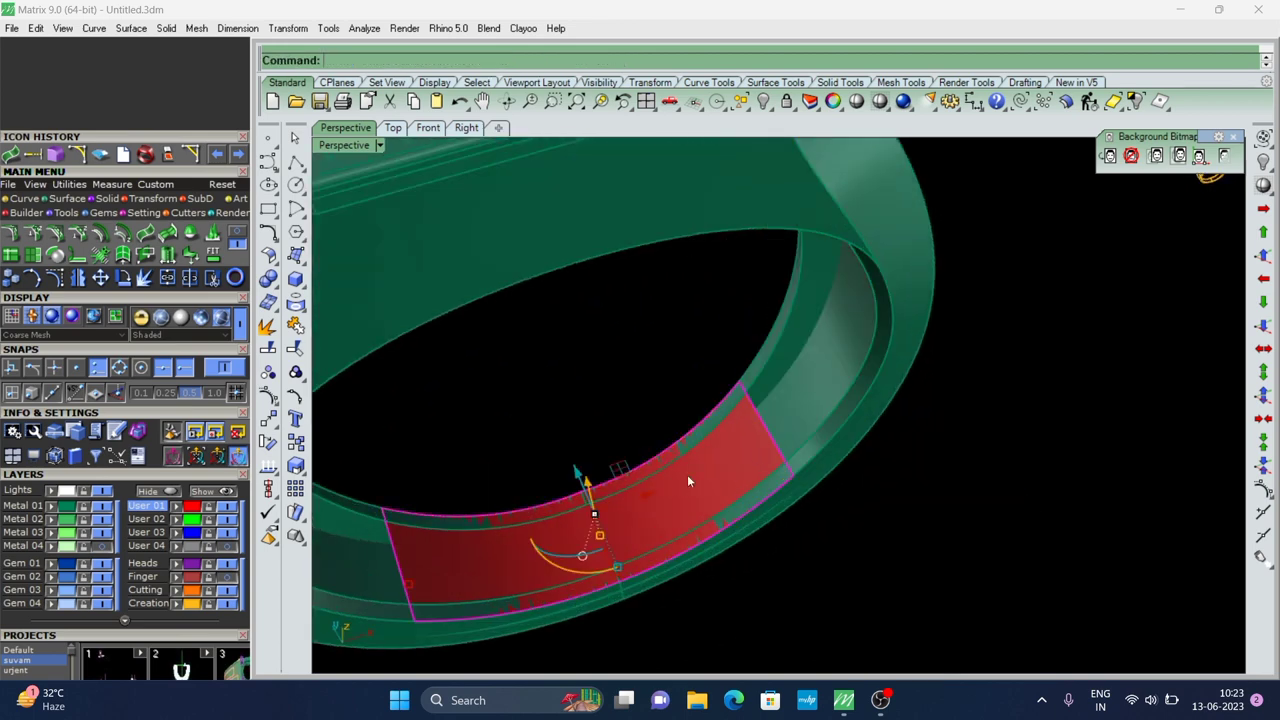
mouse_move(687, 474)
right_down()
mouse_move(649, 478)
mouse_move(686, 563)
mouse_move(734, 457)
mouse_move(714, 434)
right_up()
key(Return)
click(717, 464)
right_click(718, 467)
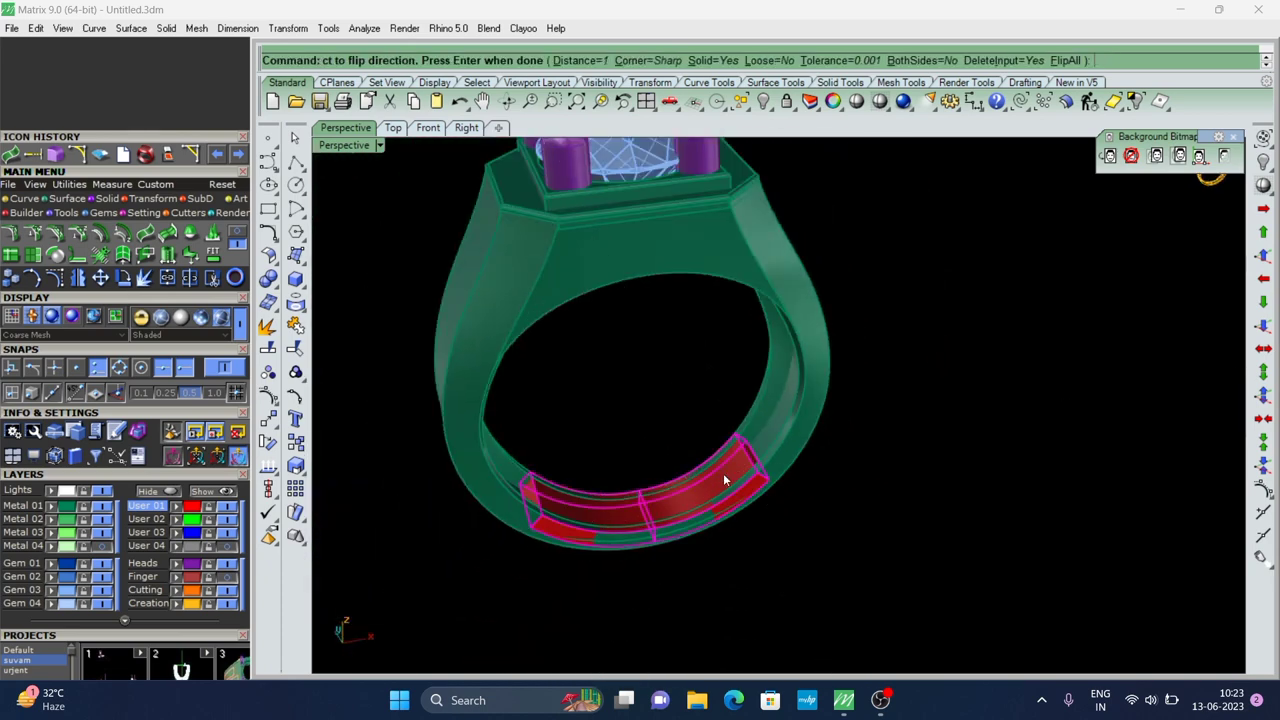
key(Return)
right_drag(699, 433, 672, 505)
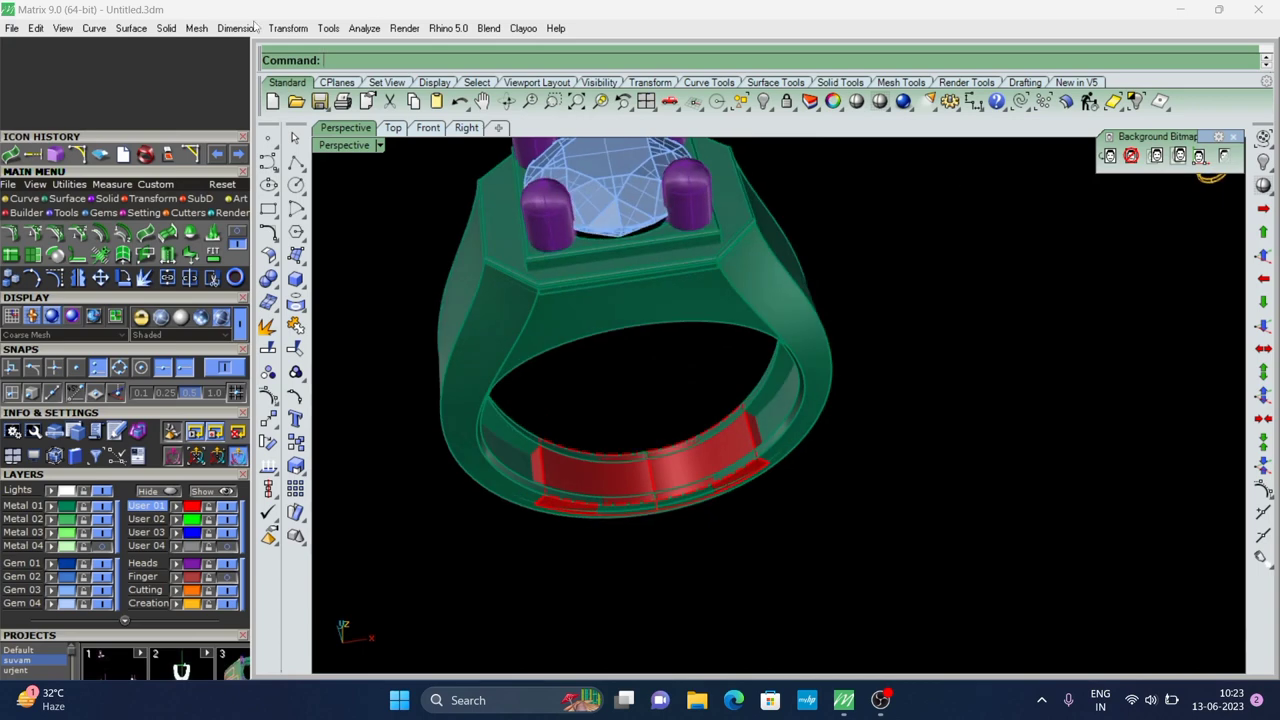
Try a 0.35 Chamfer Edge on two insert edges, then undo it
click(166, 28)
mouse_move(207, 575)
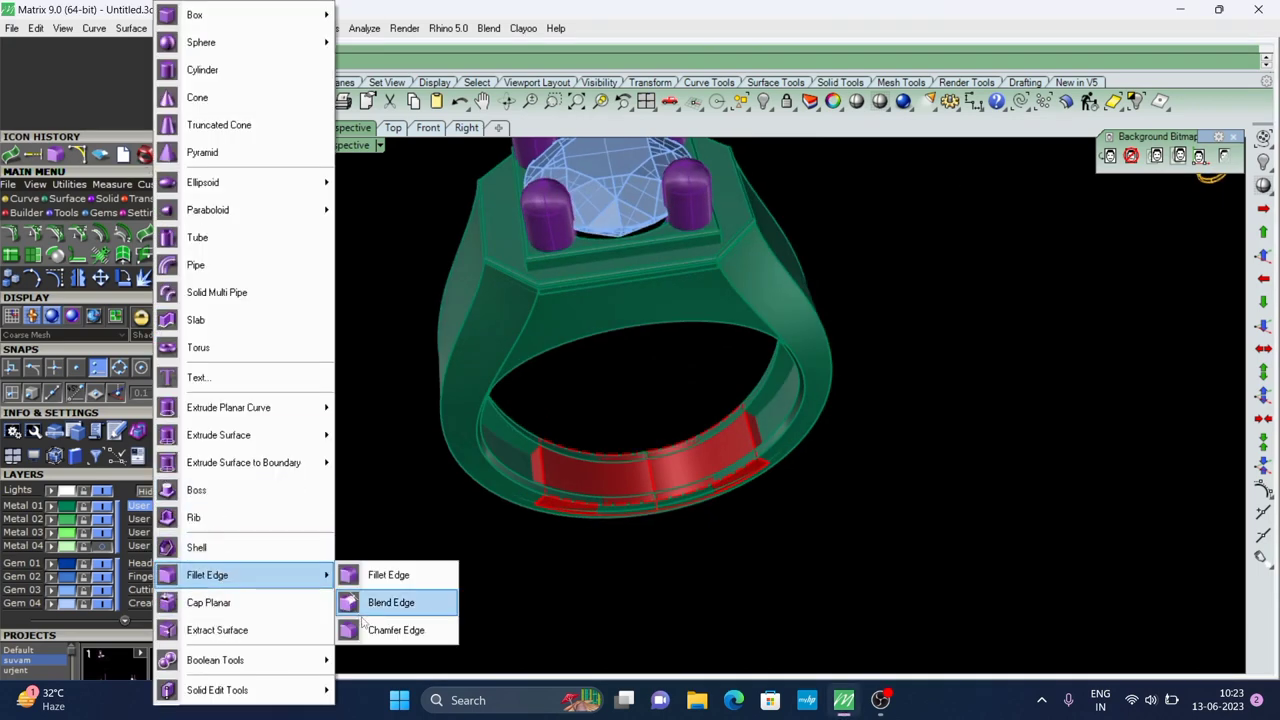
click(396, 630)
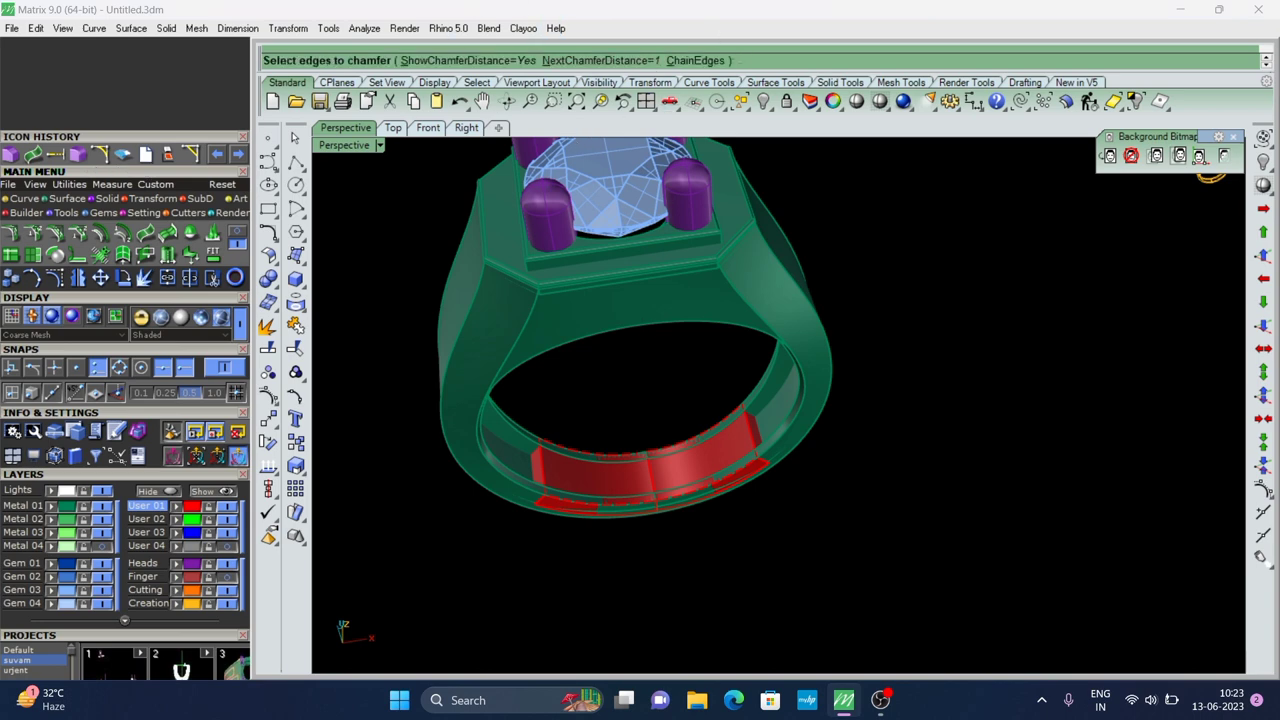
text(35)
key(Return)
scroll(522, 483, up, 3)
click(560, 455)
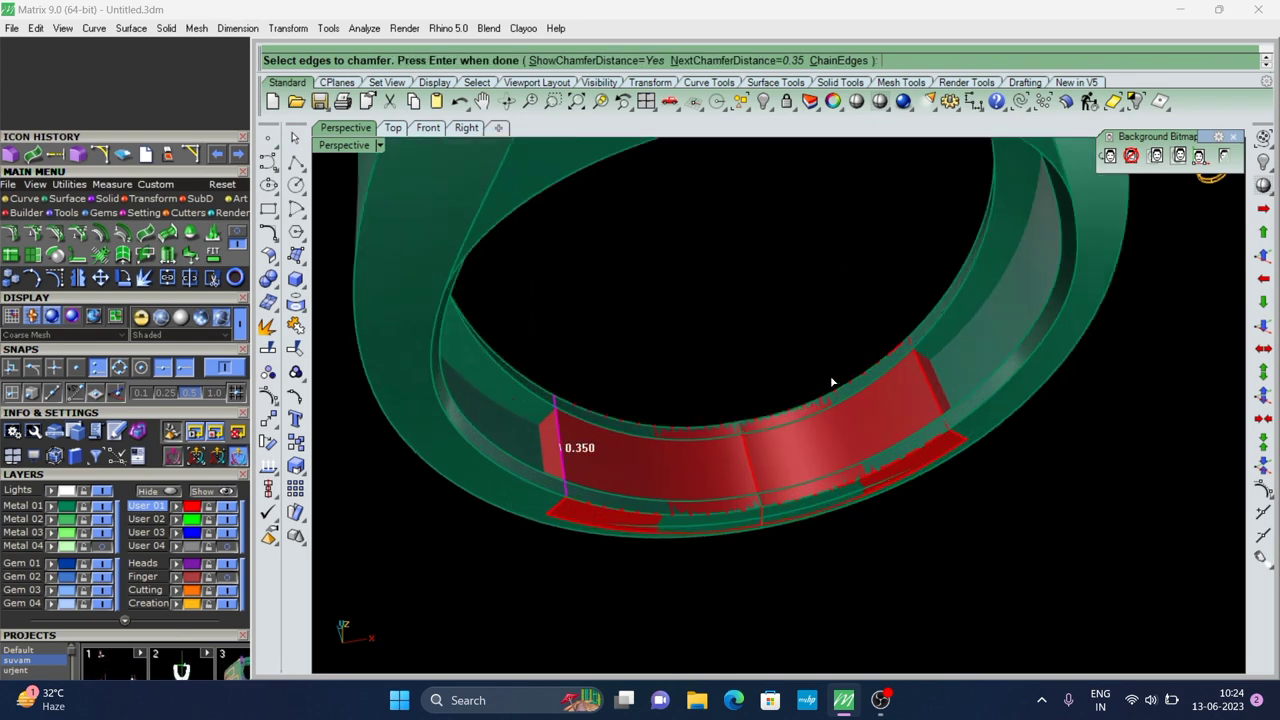
click(933, 391)
key(Return)
key(Return)
scroll(903, 416, up, 2)
key(ctrl+z)
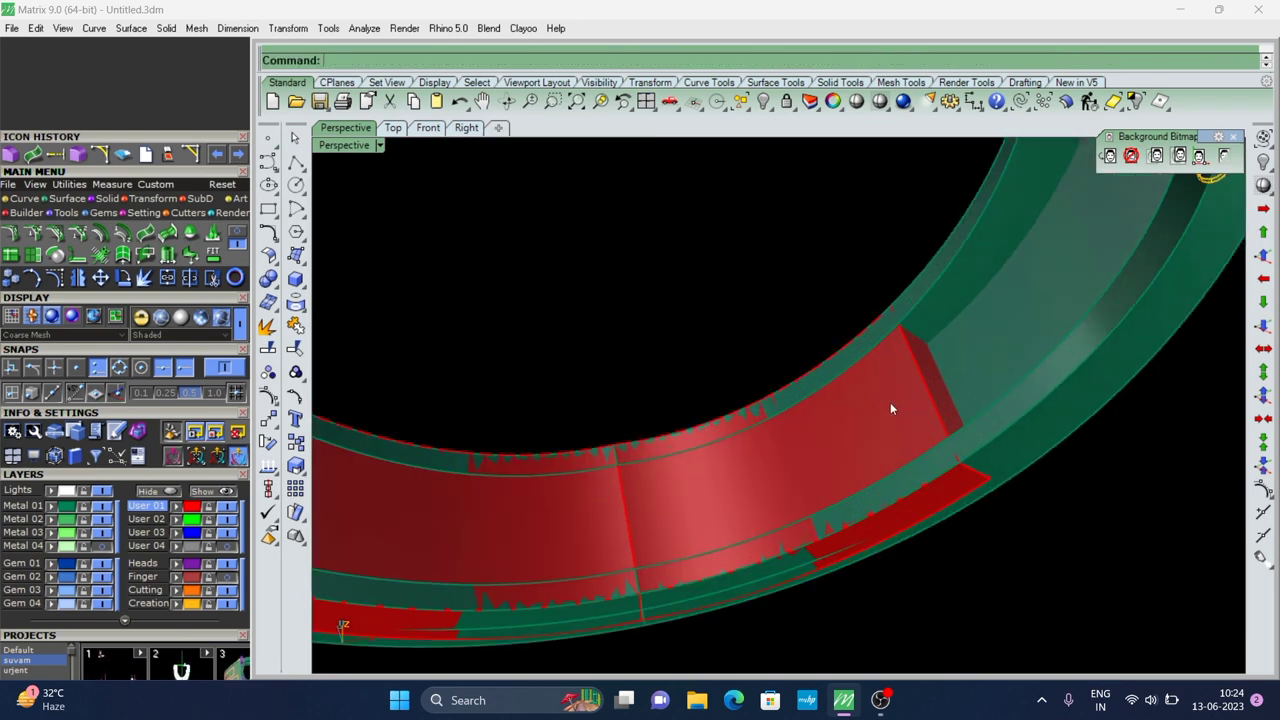
key(Return)
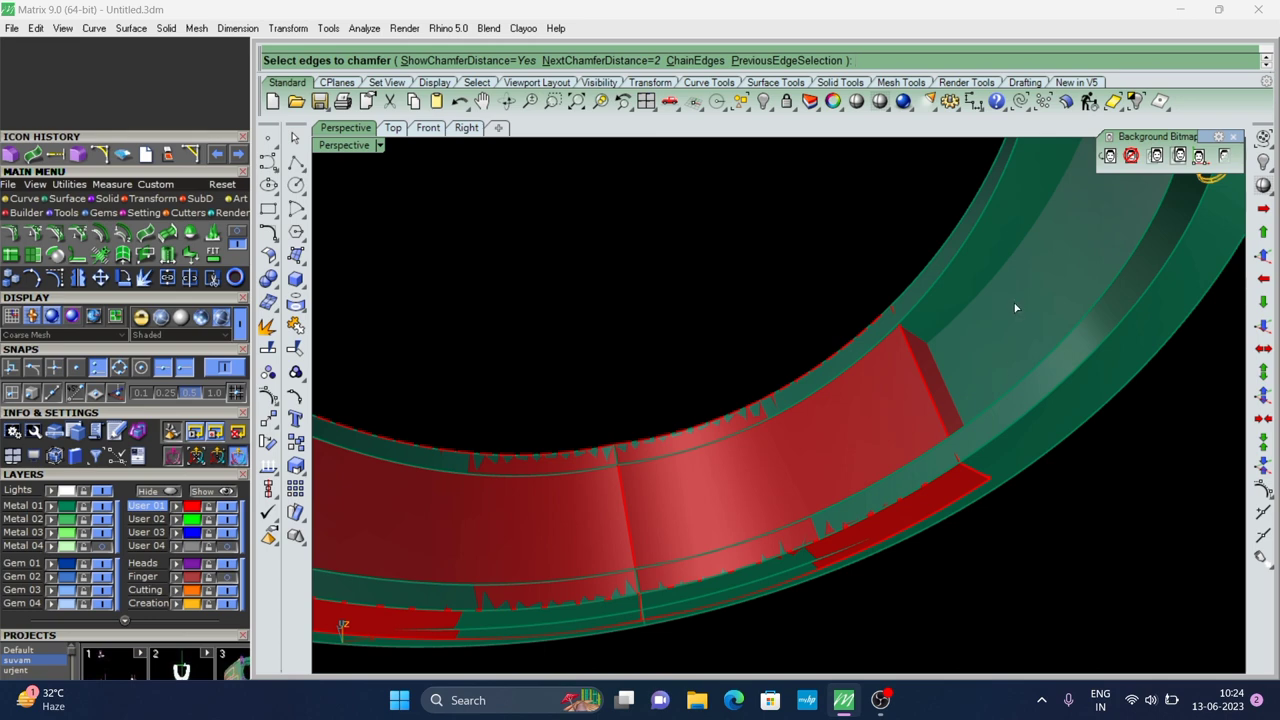
Chamfer the insert's two opposite edges at distance 2
click(935, 378)
scroll(935, 378, down, 3)
scroll(743, 371, up, 3)
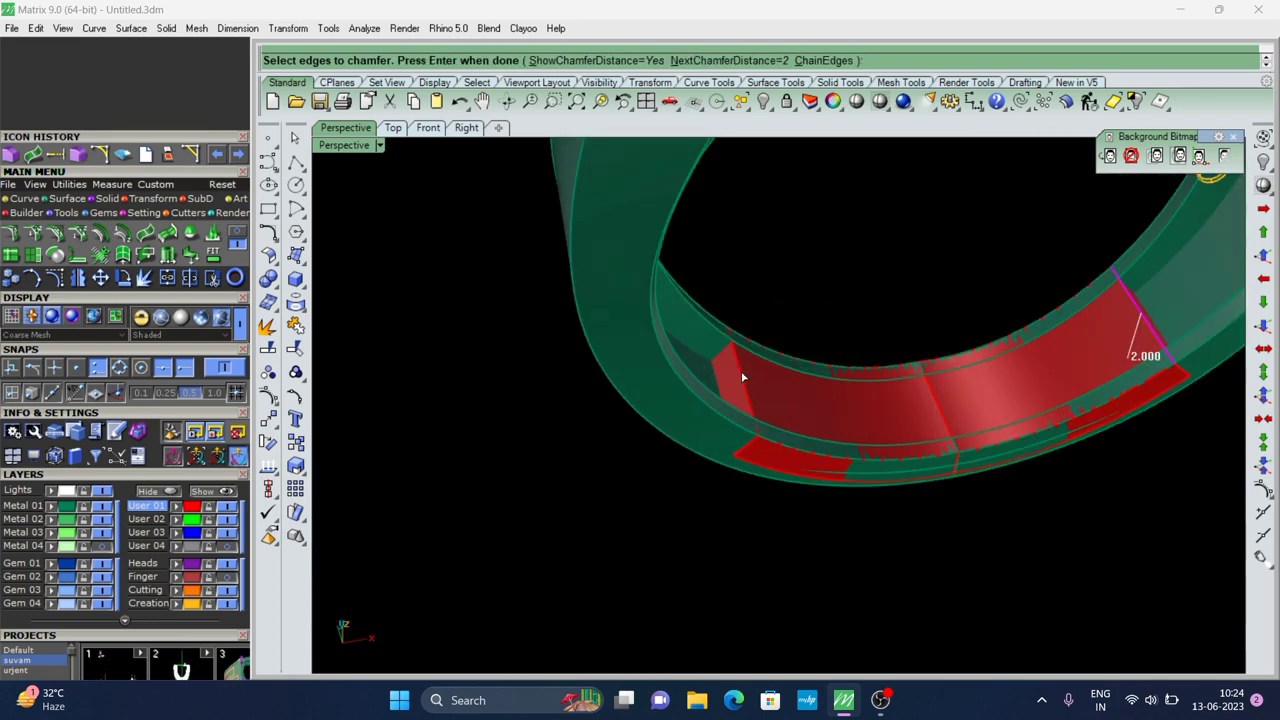
click(743, 375)
key(Return)
scroll(743, 372, up, 3)
key(Return)
scroll(800, 381, down, 2)
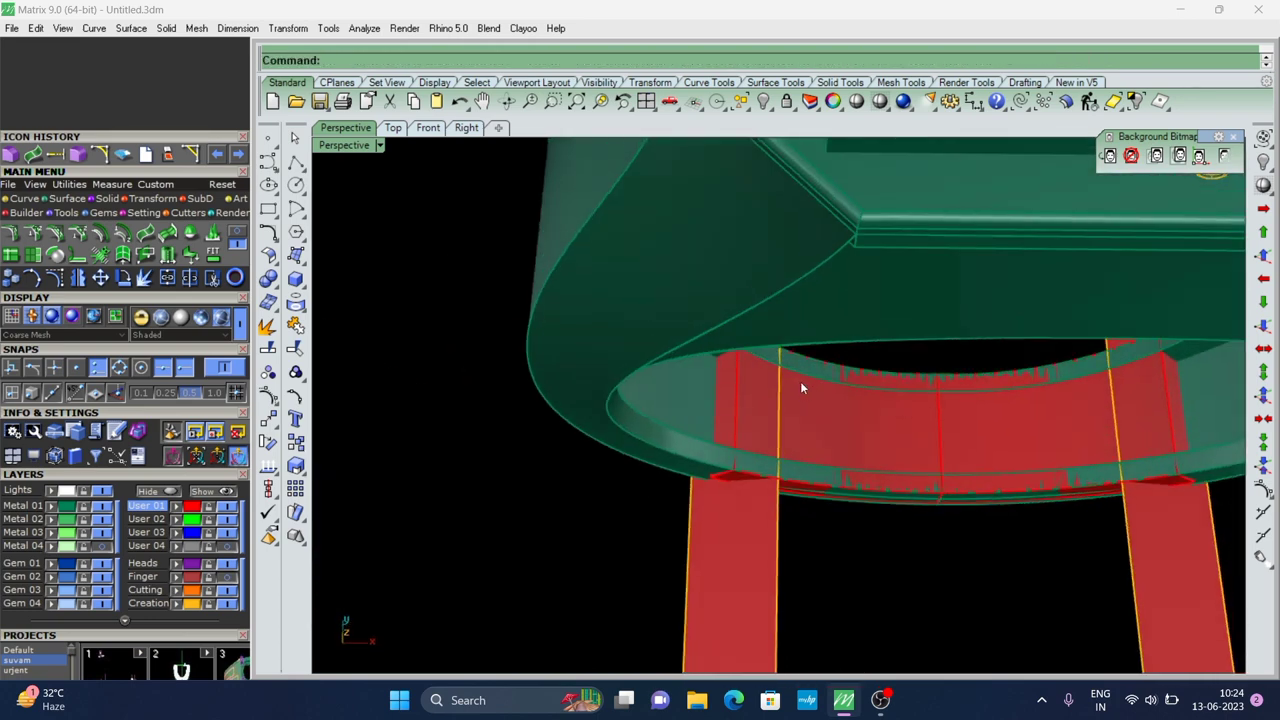
Chamfer the insert's opposite edges again at distance 1
key(Return)
text(1)
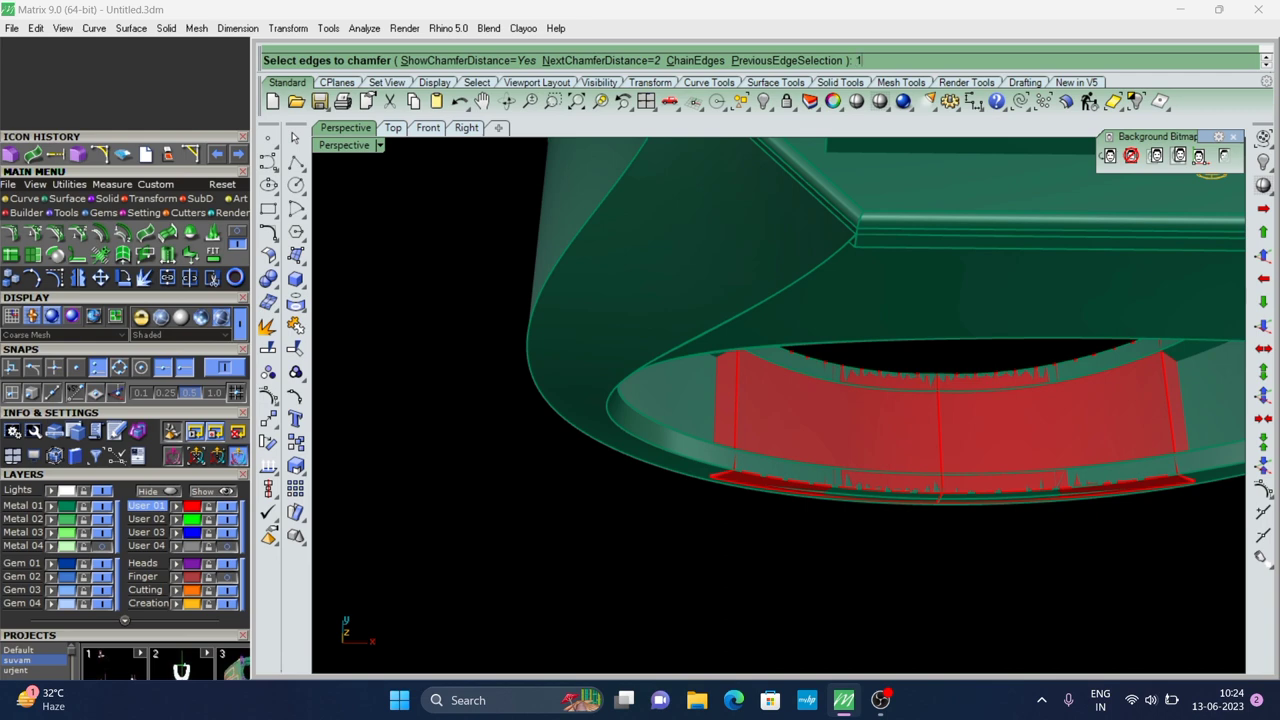
key(Return)
click(736, 405)
scroll(736, 405, down, 3)
scroll(994, 471, up, 3)
click(1032, 463)
key(Return)
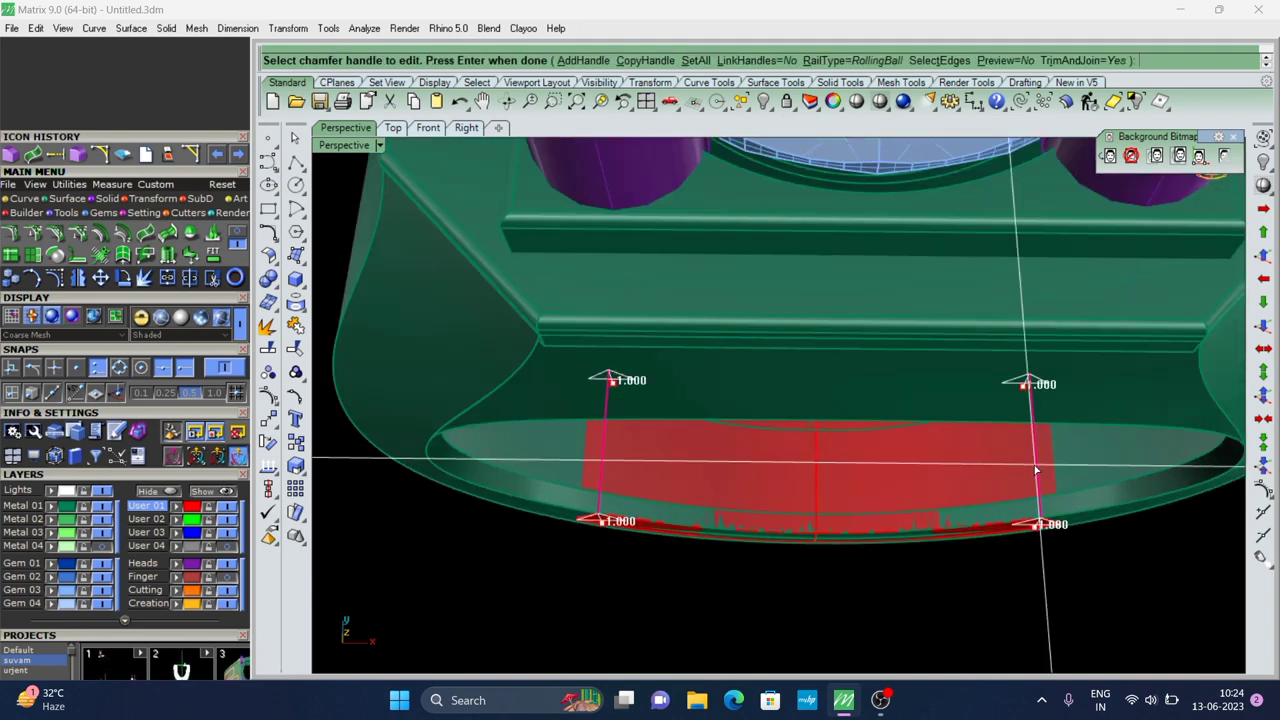
key(Return)
scroll(1034, 464, down, 3)
scroll(809, 466, up, 1)
Select the chamfered red insert and nudge its position in the band
click(785, 480)
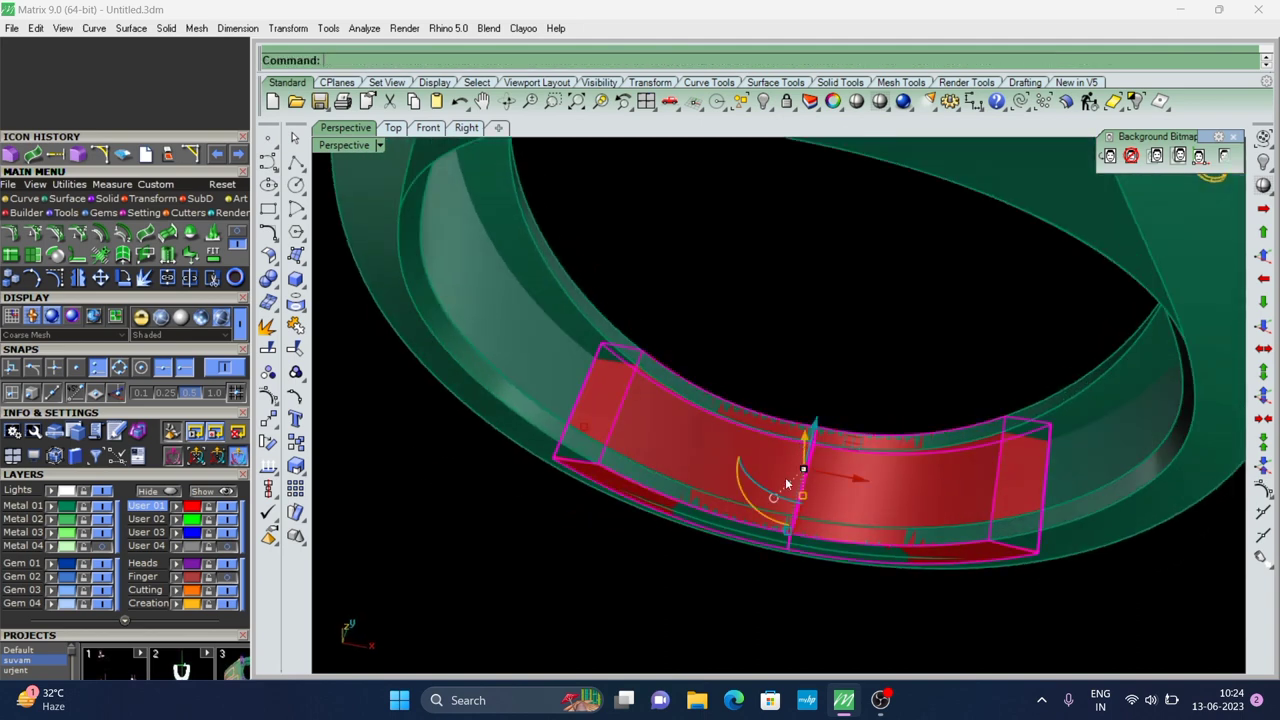
scroll(785, 480, up, 3)
drag(820, 526, 829, 523)
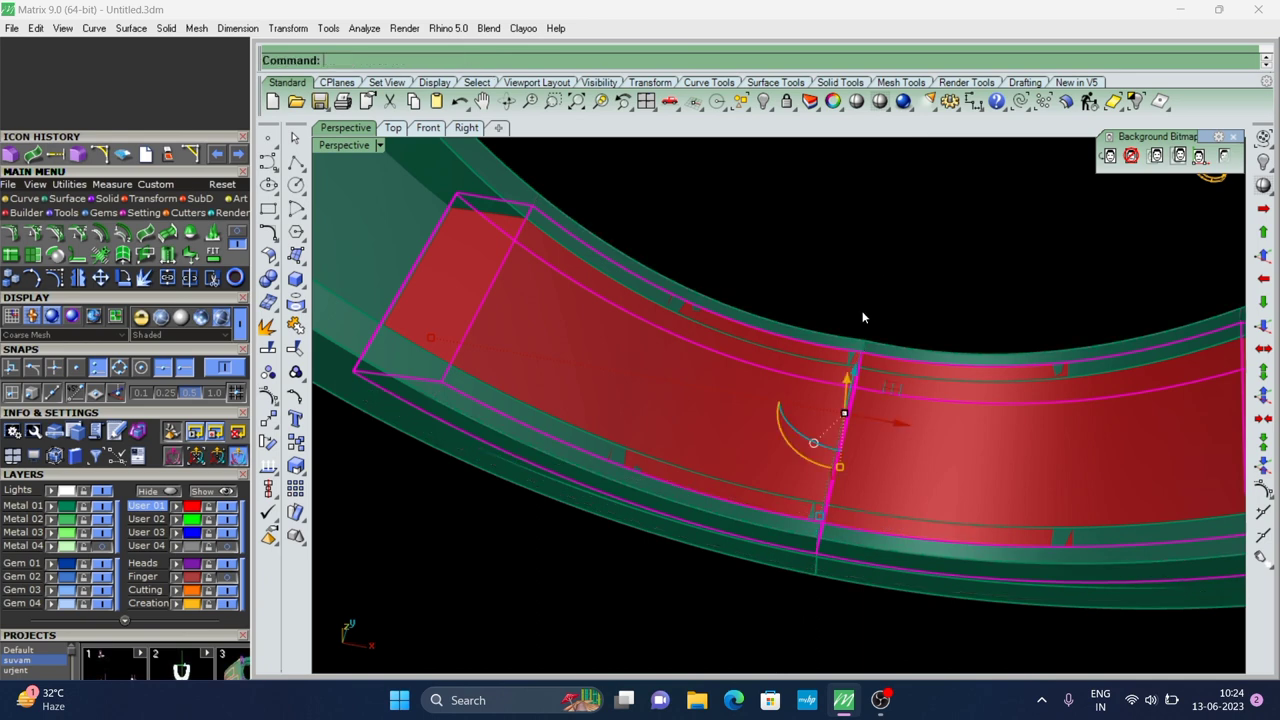
scroll(830, 420, down, 4)
scroll(838, 413, down, 1)
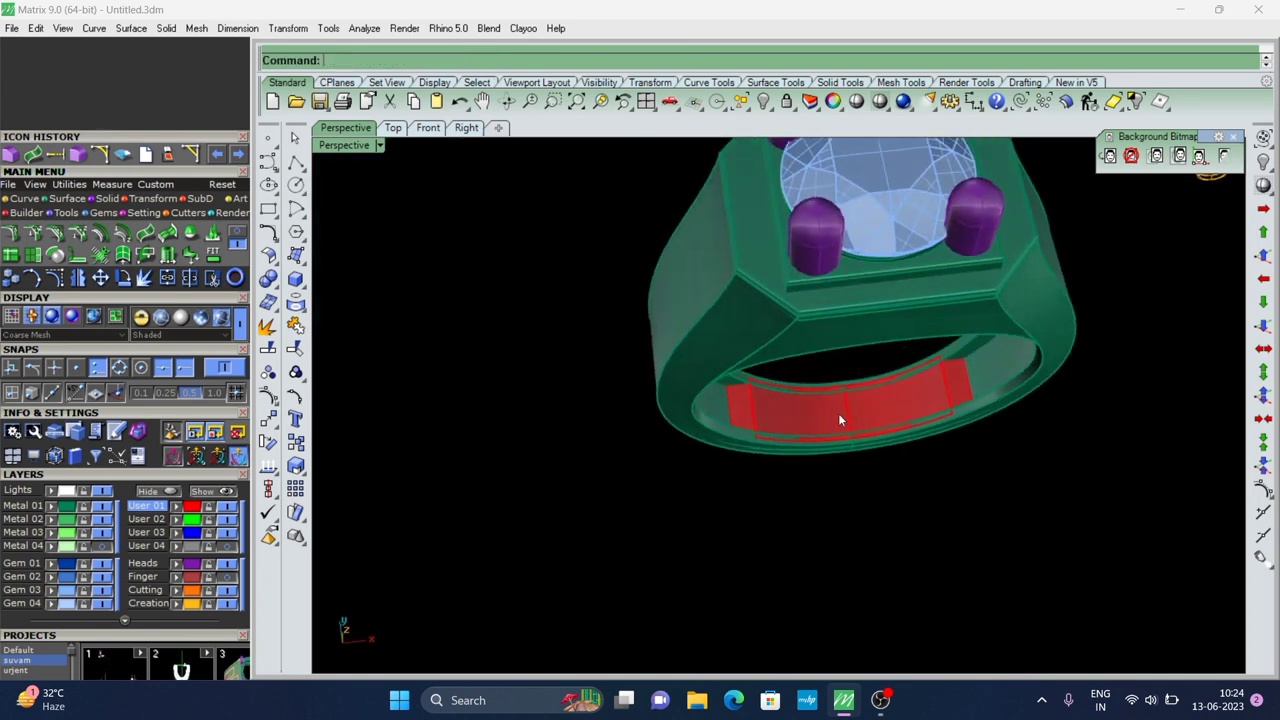
Move the insert onto the Metal 01 layer and check the whole ring selection
click(52, 510)
scroll(724, 532, down, 3)
right_drag(724, 532, 816, 430)
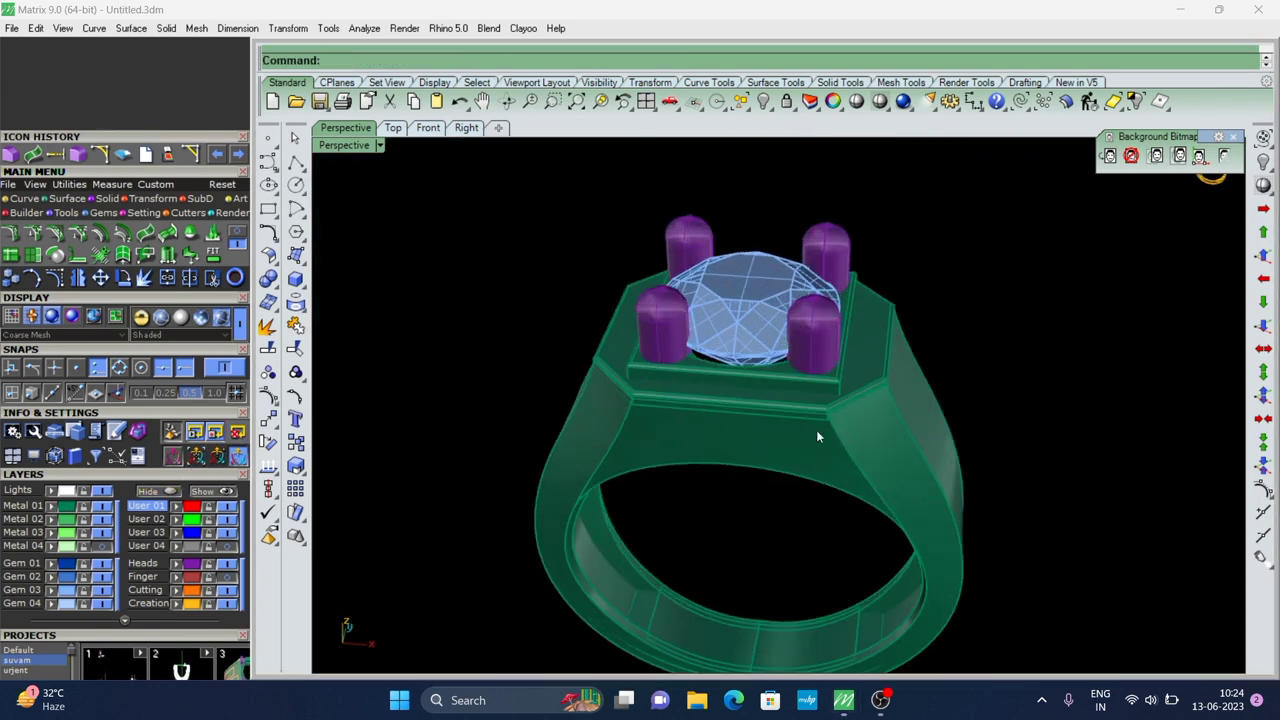
scroll(816, 430, up, 3)
scroll(800, 420, down, 3)
drag(909, 203, 560, 480)
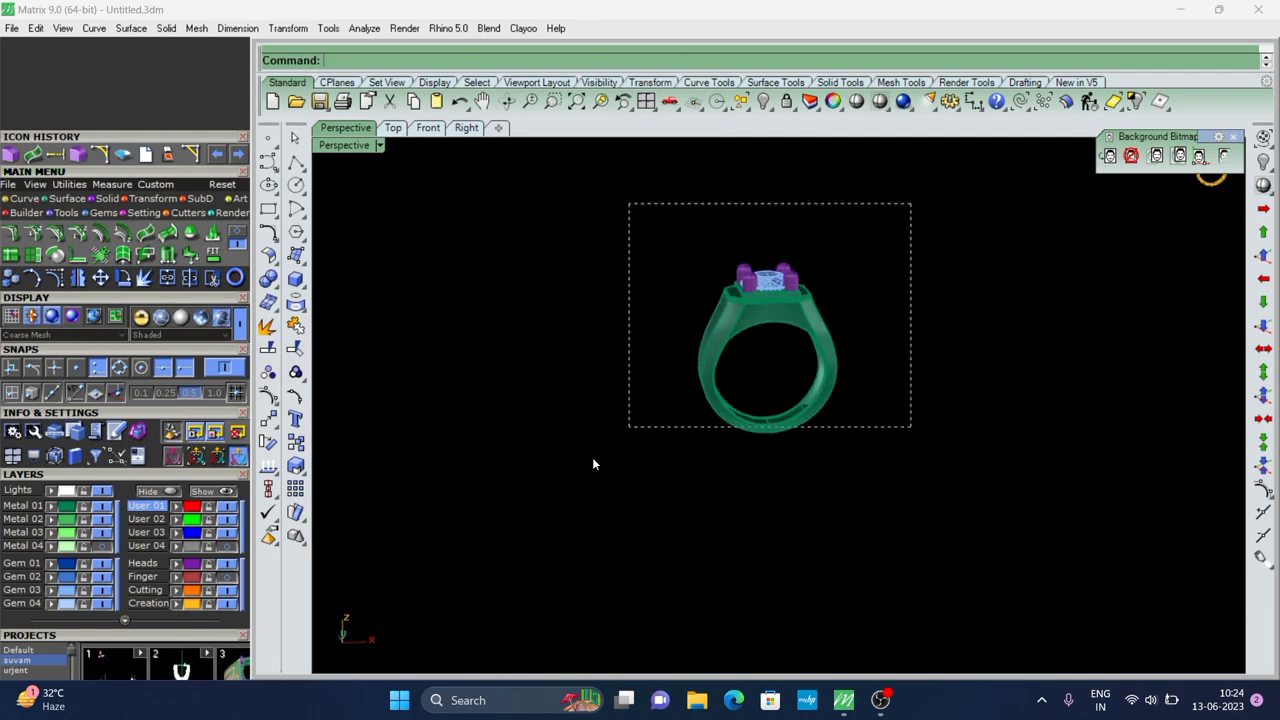
click(552, 506)
Orbit the green ring from above and from a low front angle
scroll(751, 457, up, 3)
right_drag(751, 457, 760, 520)
scroll(760, 520, down, 1)
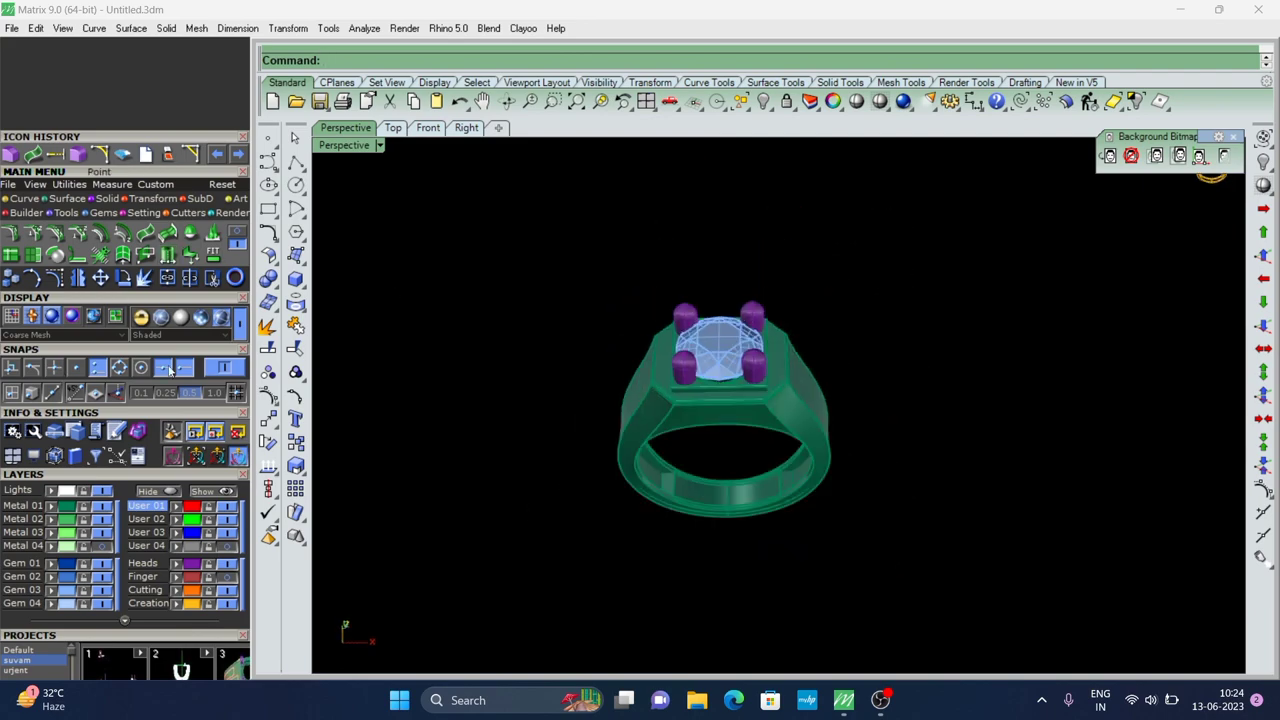
scroll(608, 283, up, 3)
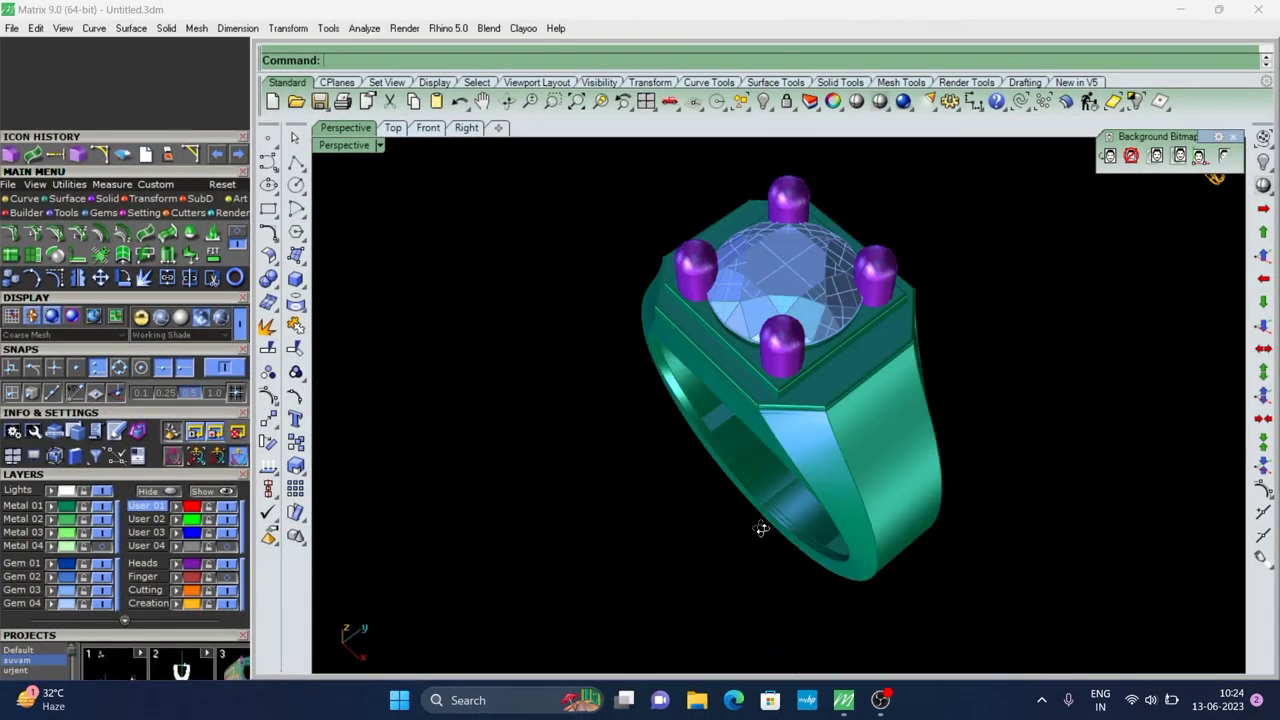
mouse_move(757, 526)
right_down()
mouse_move(930, 342)
mouse_move(734, 491)
mouse_move(874, 383)
right_up()
scroll(734, 491, down, 3)
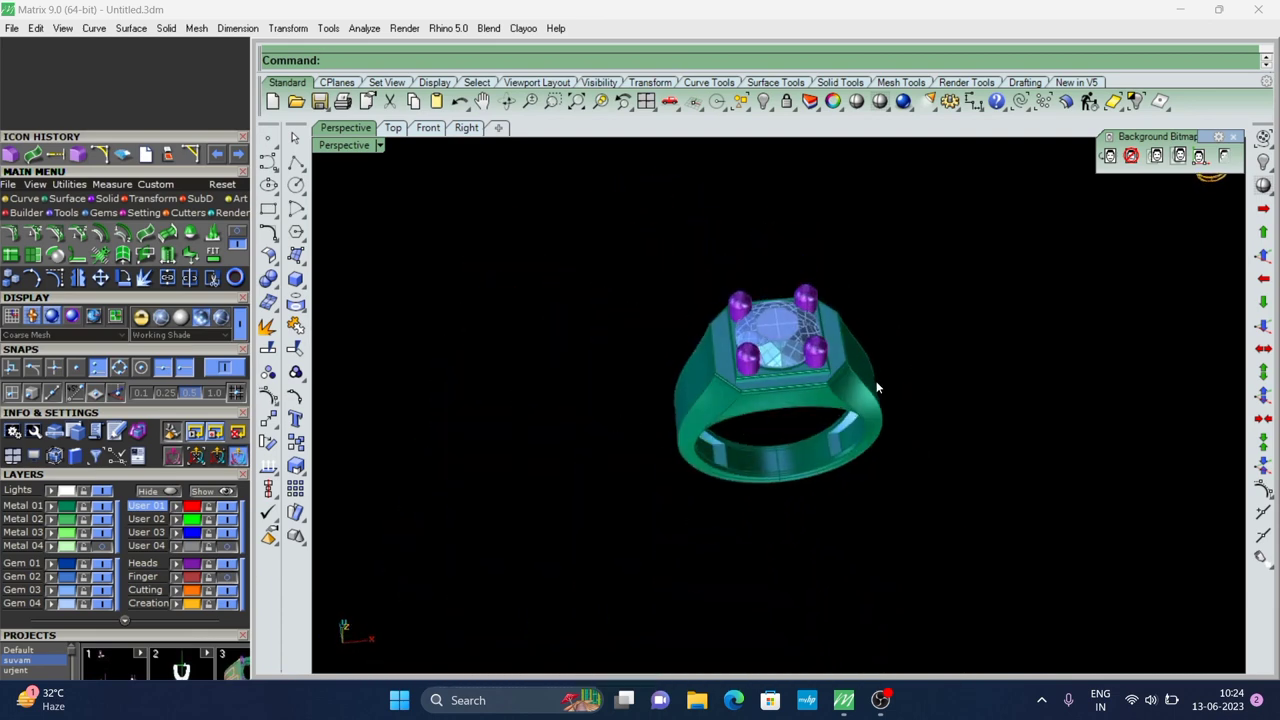
scroll(778, 422, up, 3)
scroll(754, 435, down, 2)
scroll(754, 435, up, 3)
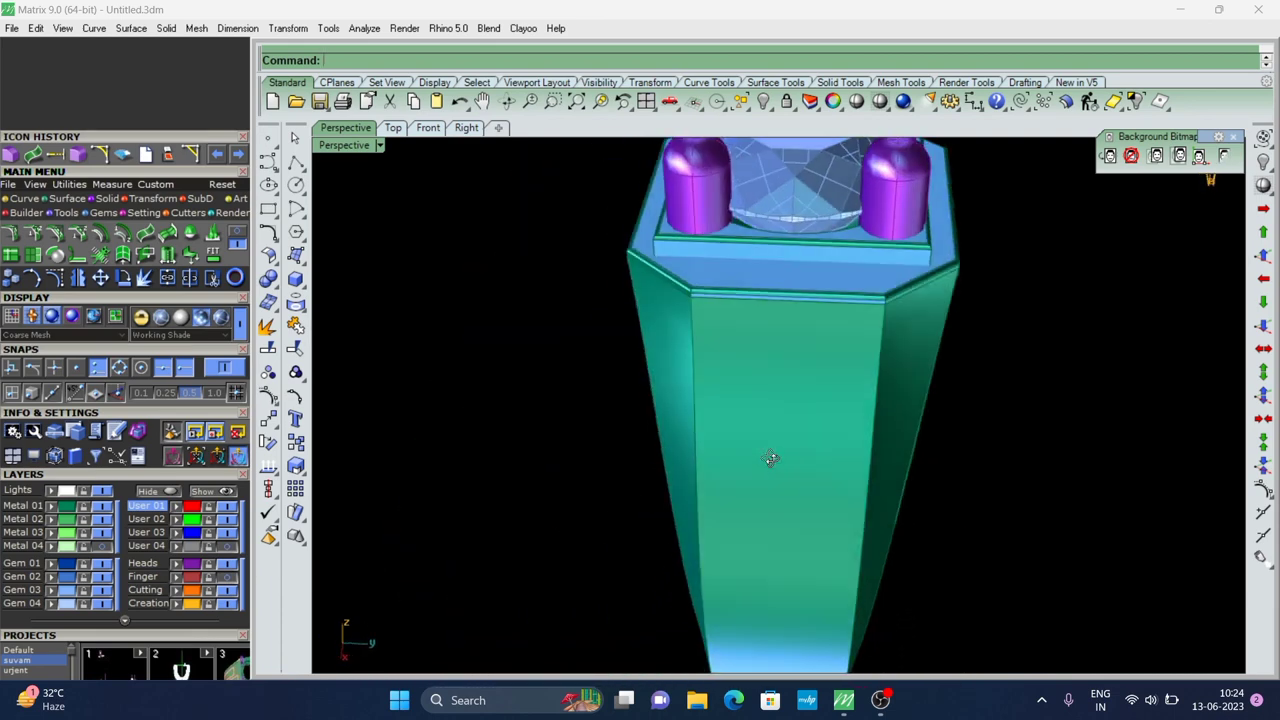